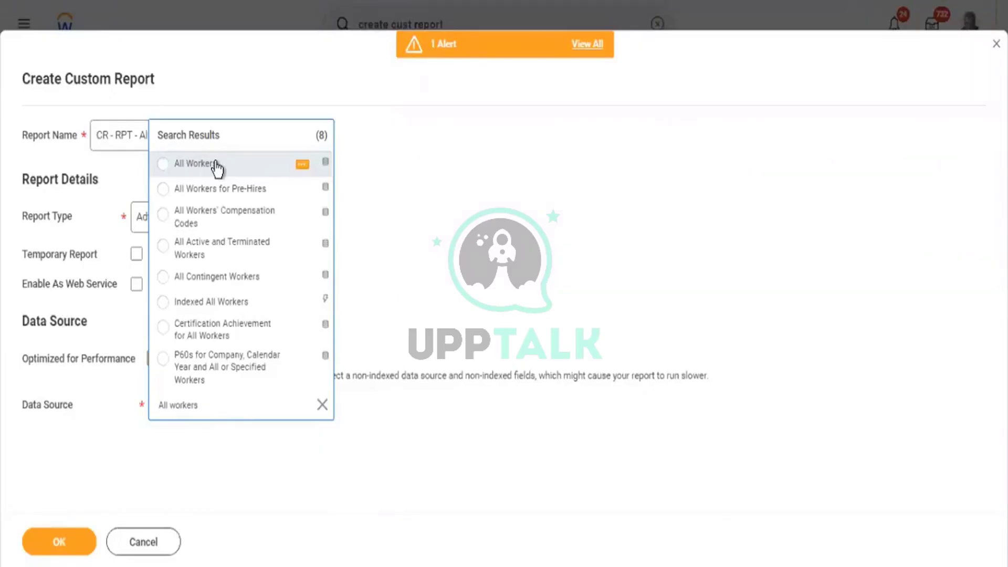
Search the data sources for "All active and terminated" and view the details of All Active and Terminated Workers
click(217, 167)
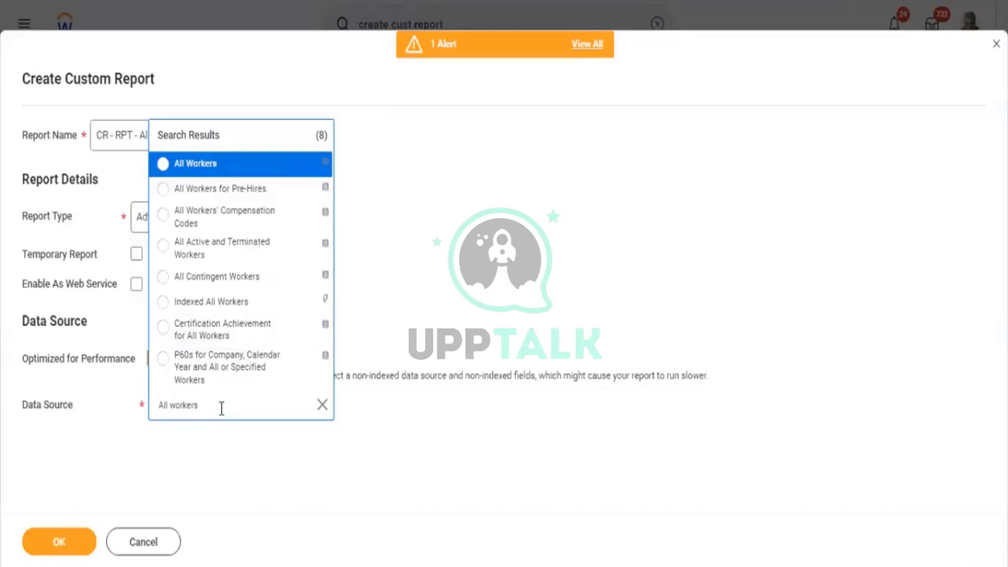
key(BackSpace)
key(BackSpace)
key(BackSpace)
key(BackSpace)
key(BackSpace)
key(BackSpace)
key(BackSpace)
key(BackSpace)
text(active and terminated)
key(Return)
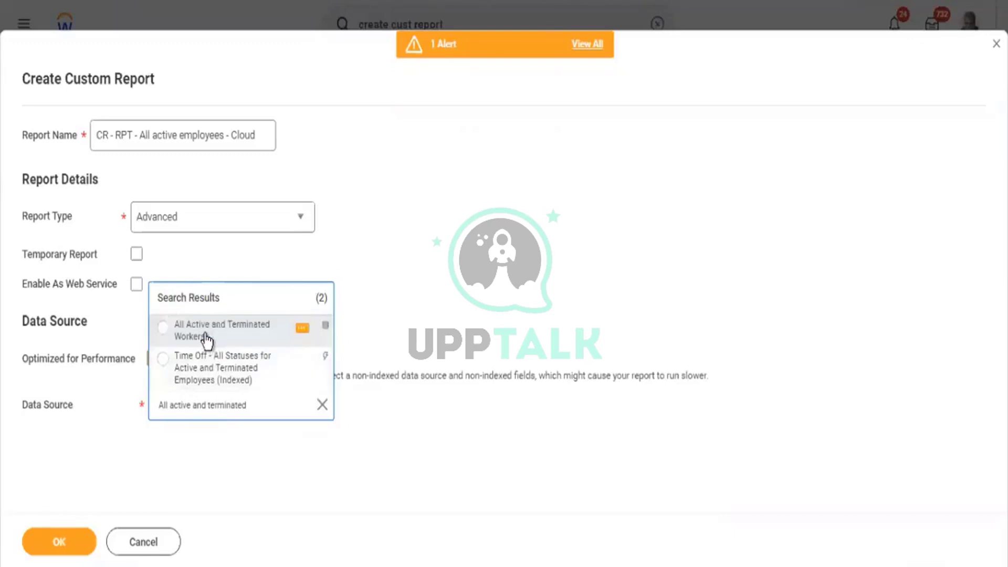
click(302, 330)
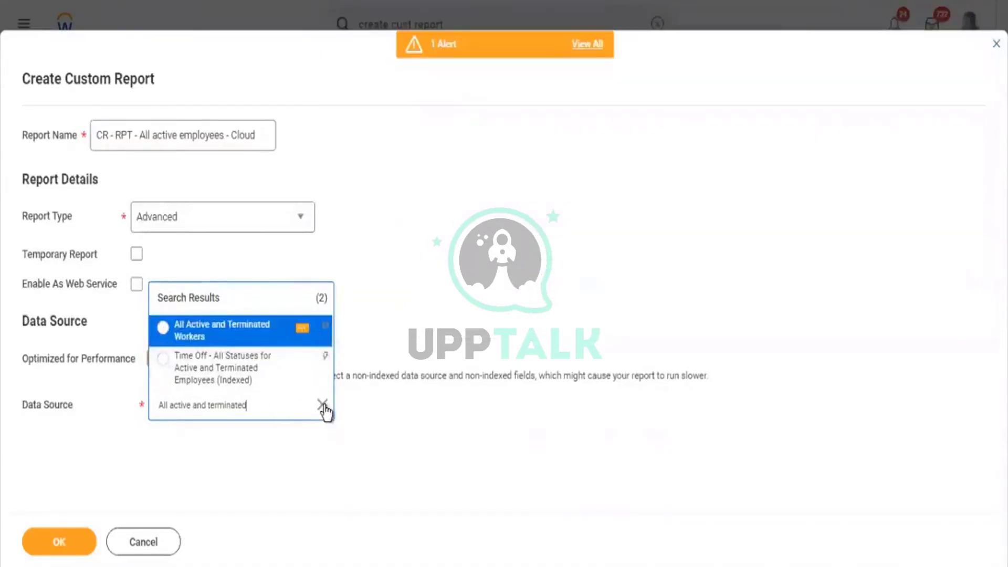
Search the data sources for "All workers" and view the details of the All Workers data source
click(323, 405)
text(All worke)
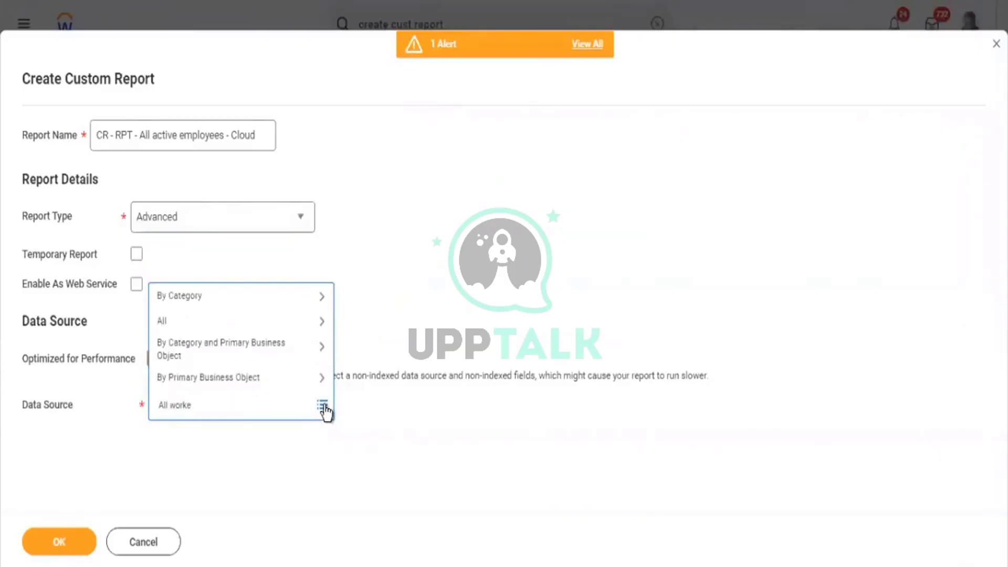
text(rs)
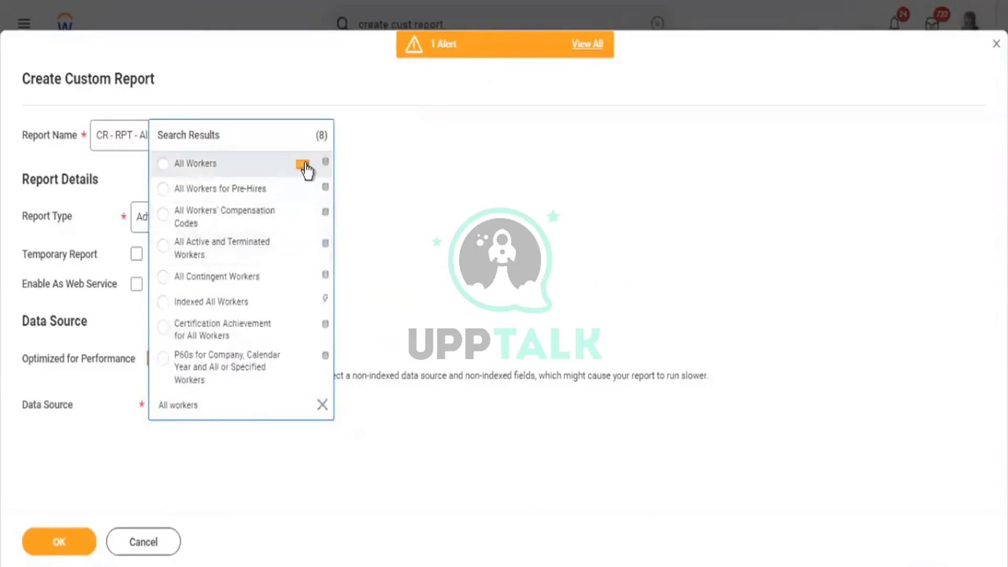
click(303, 165)
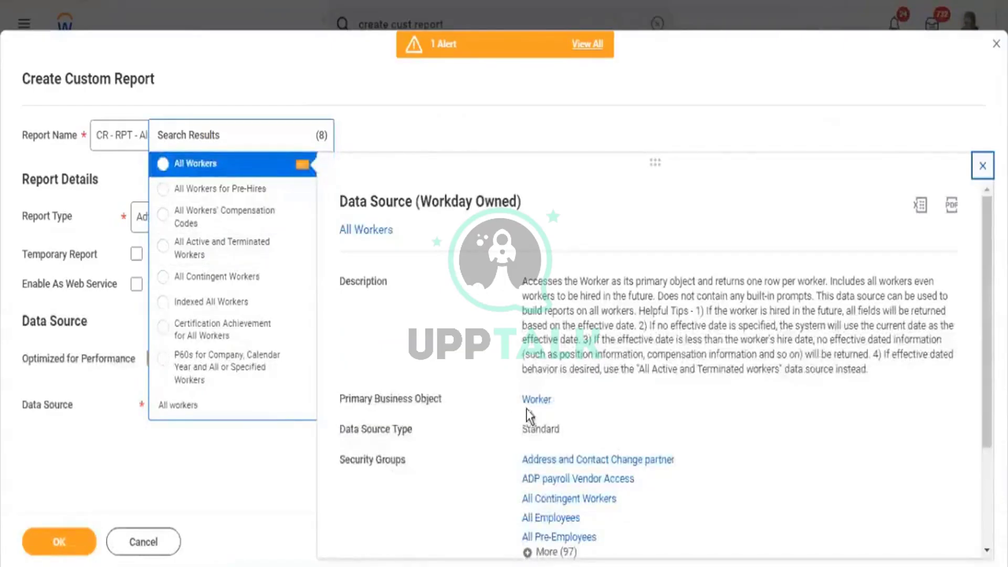
Search the data sources for "All active employee" and view the details of All Active Employees
click(238, 403)
key(BackSpace)
key(BackSpace)
key(BackSpace)
key(BackSpace)
key(BackSpace)
key(BackSpace)
key(BackSpace)
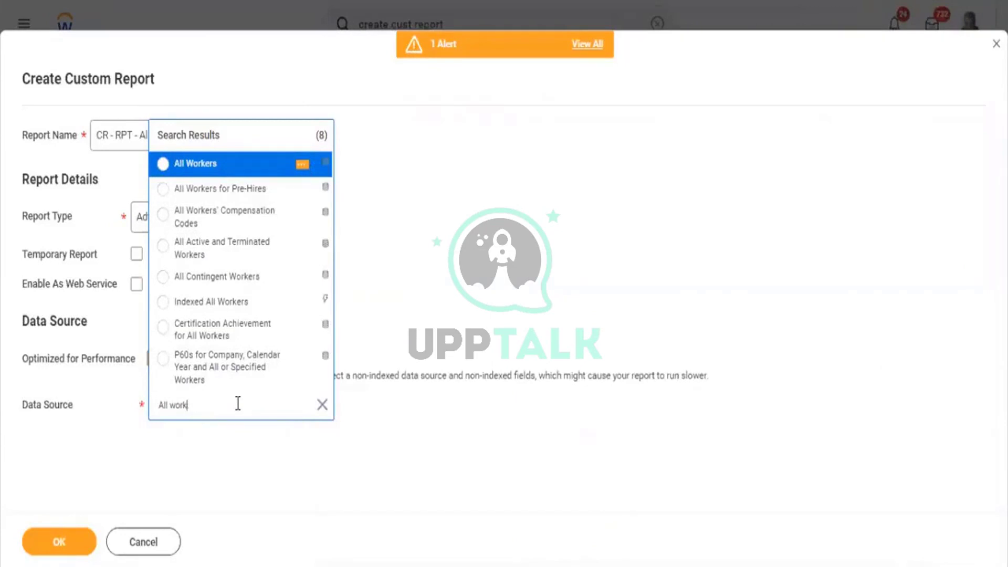
text(active employee)
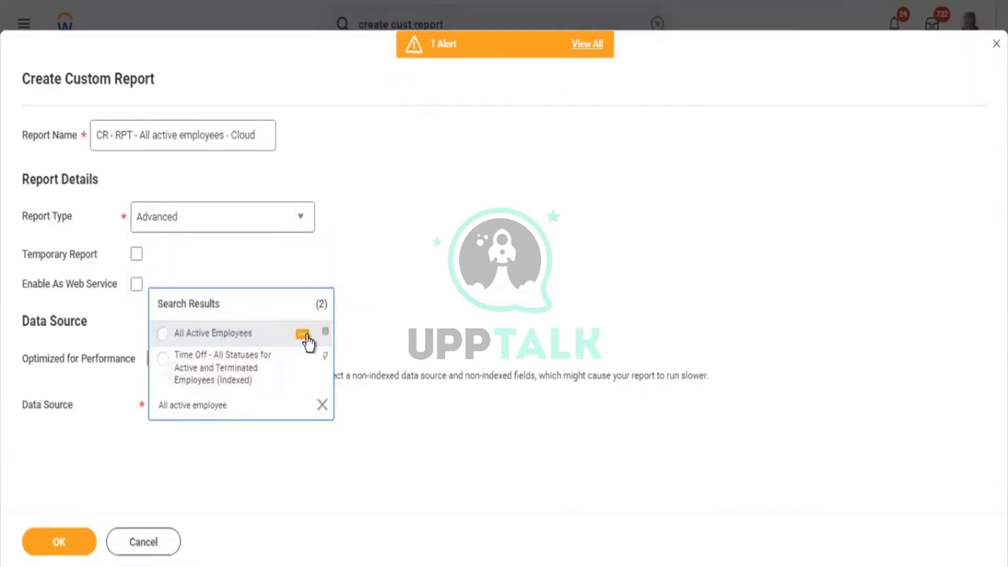
click(305, 336)
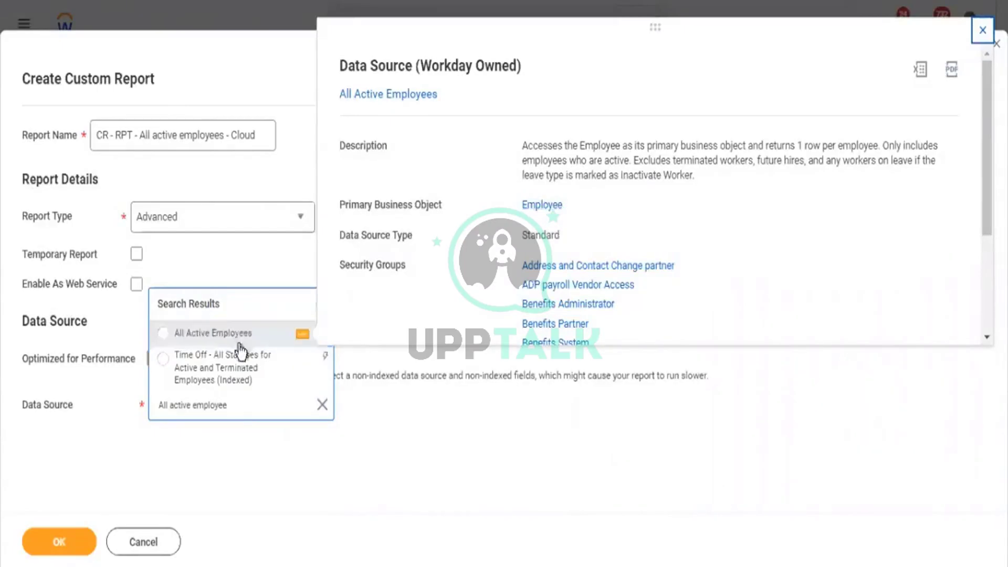
Set the report's data source to All Active and Terminated Workers and create the custom report
click(323, 405)
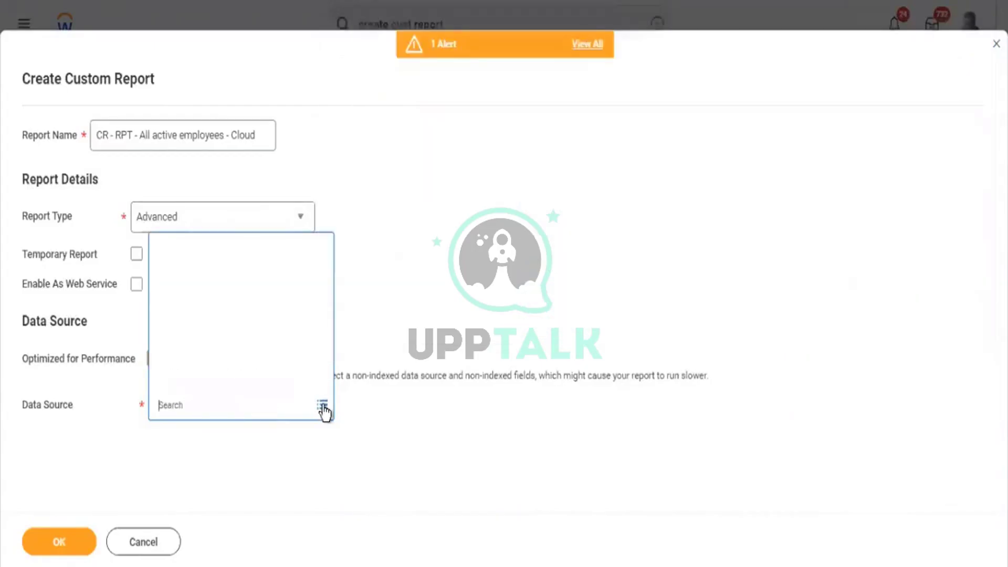
text(All)
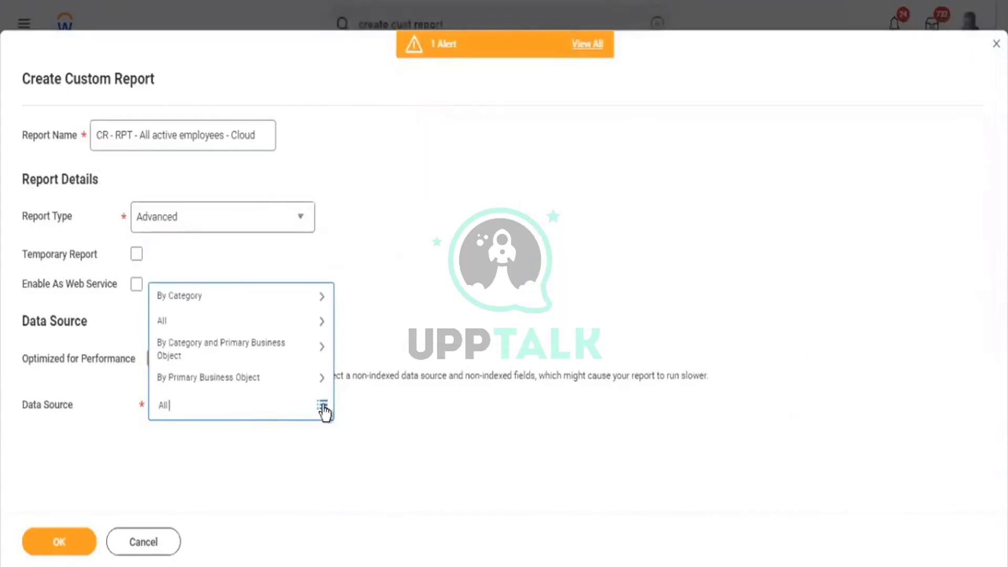
text( workers)
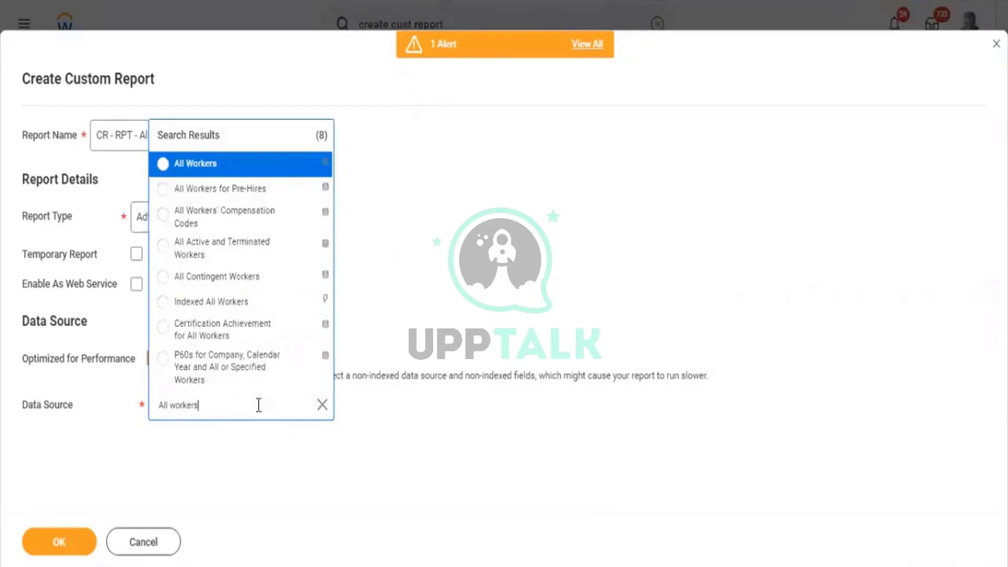
key(BackSpace)
key(BackSpace)
key(BackSpace)
key(BackSpace)
key(BackSpace)
key(BackSpace)
key(BackSpace)
text(active and terminated)
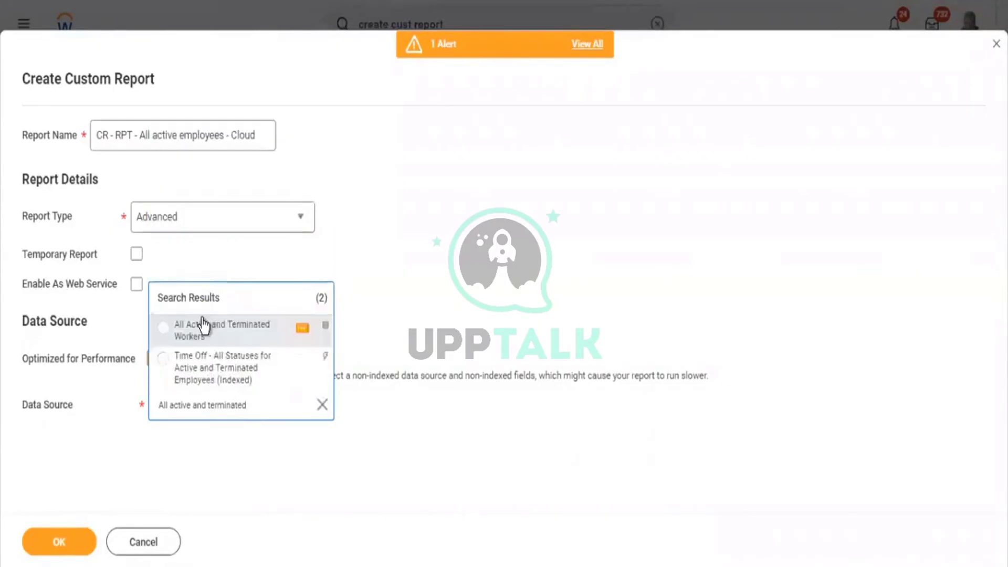
click(204, 326)
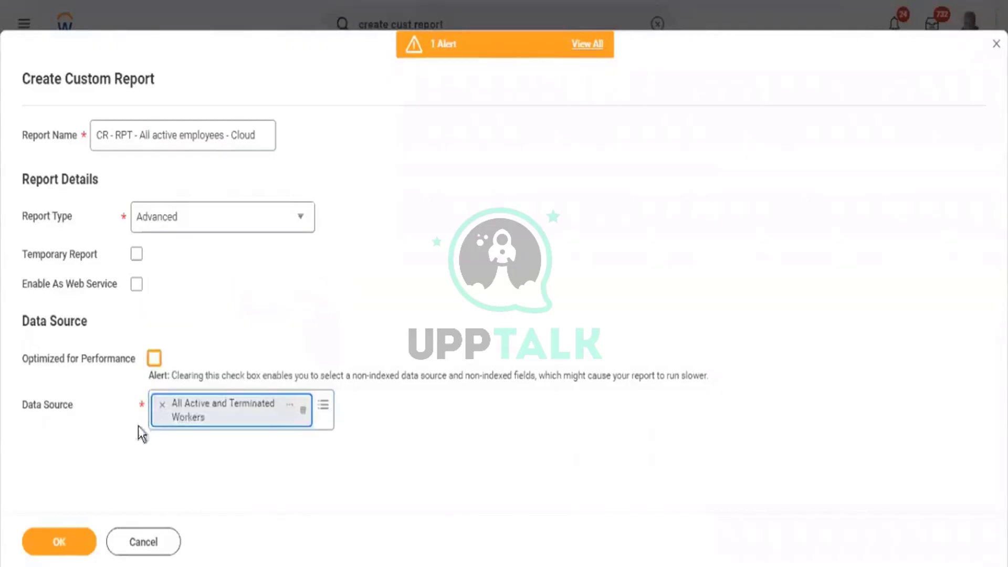
click(72, 543)
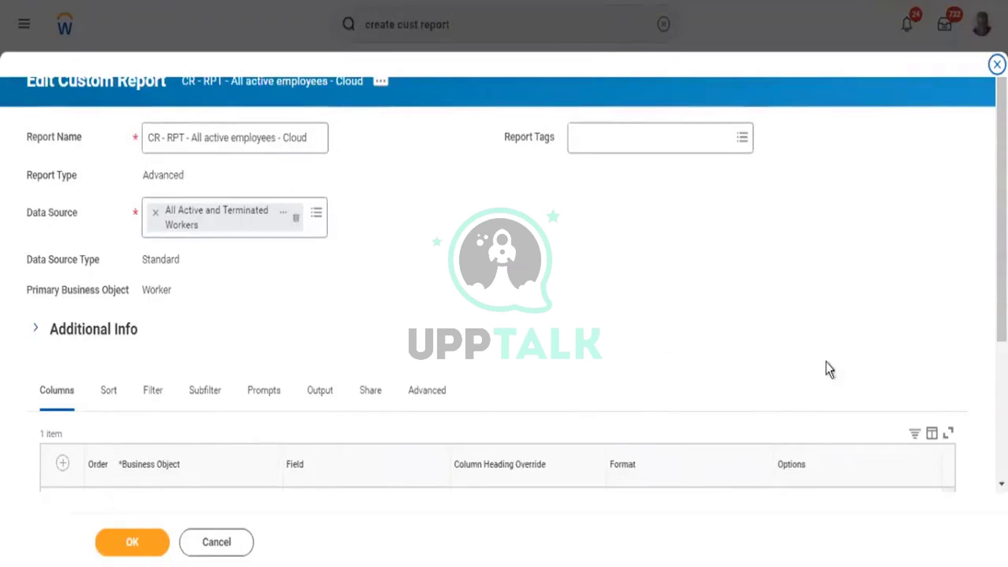
Set the field of the first Worker column row to Employee ID
scroll(810, 203, down, 3)
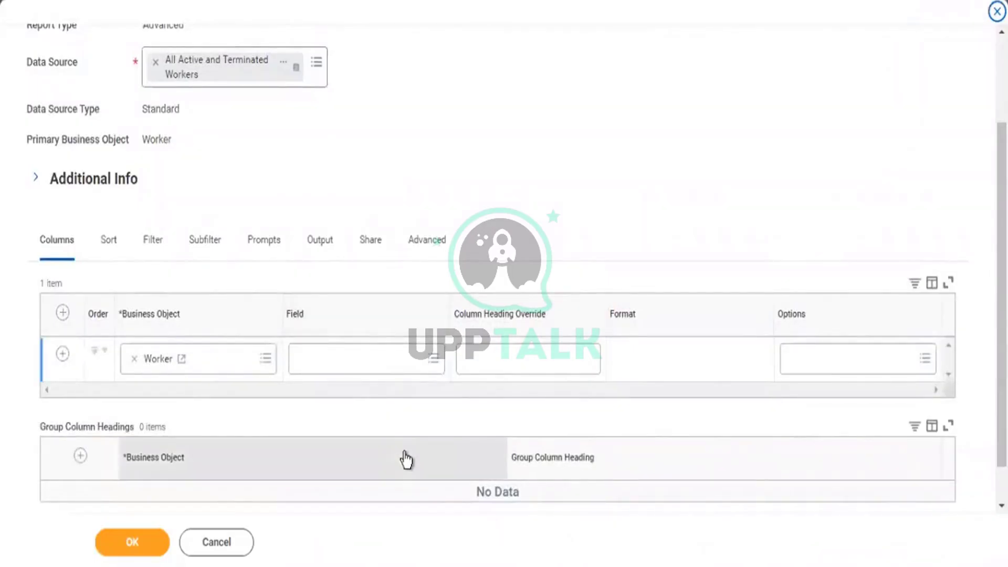
click(380, 360)
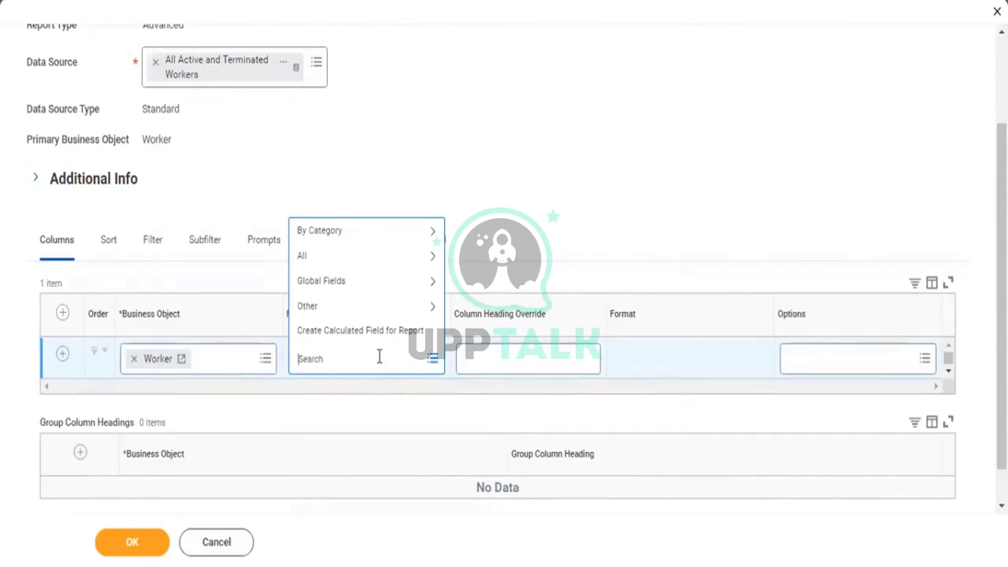
text(Employee ID)
key(Return)
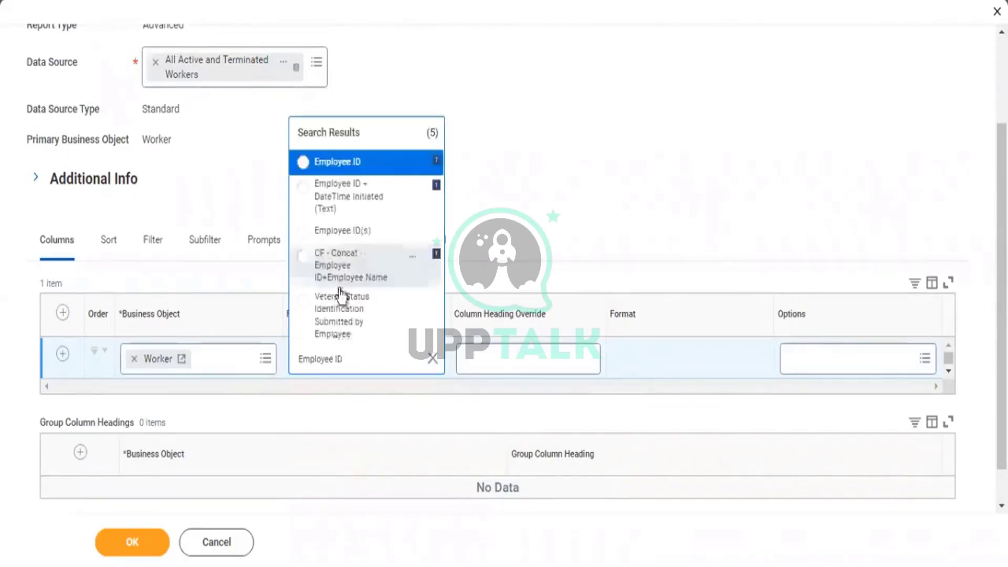
click(329, 153)
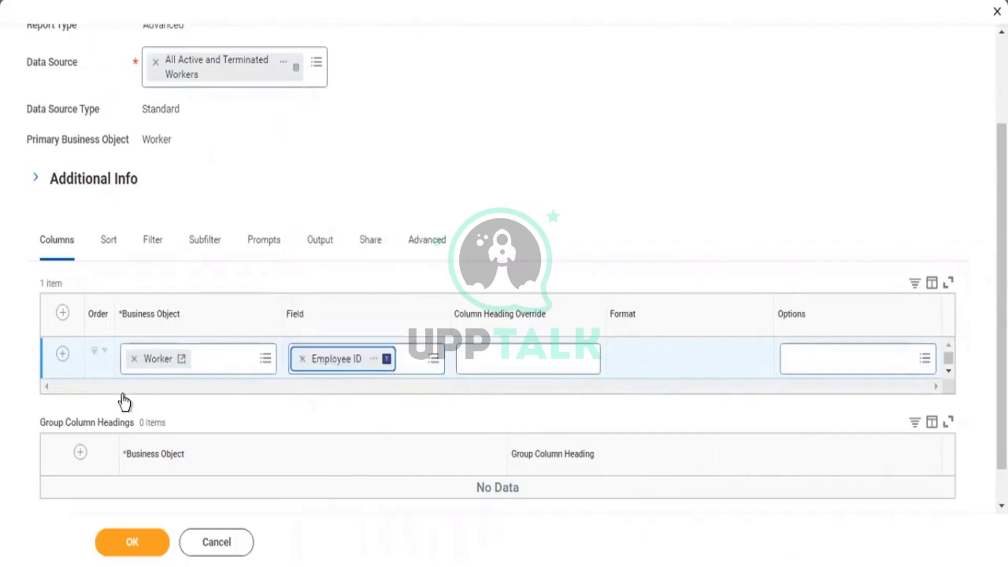
Add a second Worker column with the field Full Legal Name, comparing its field details with those of Legal Full Name
click(64, 356)
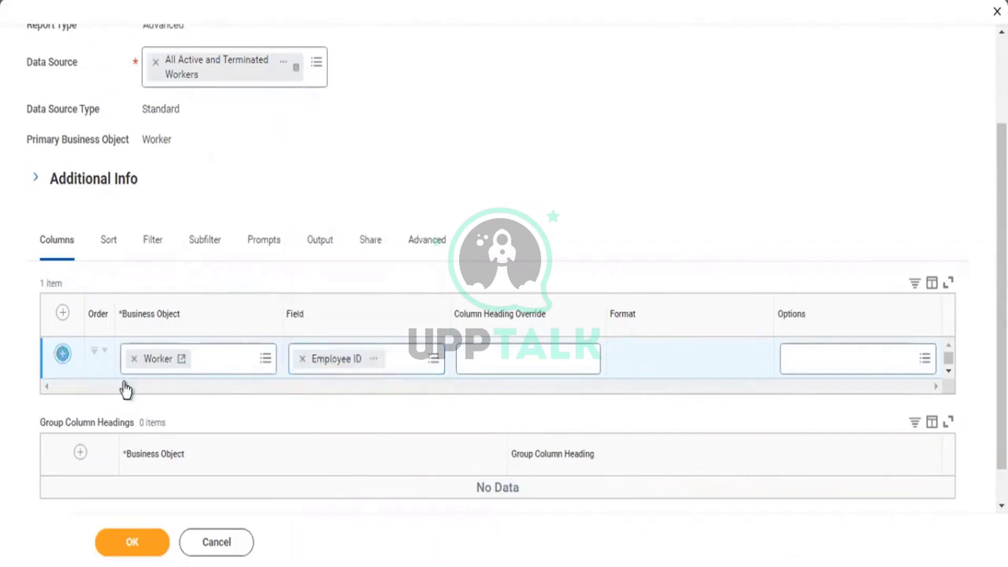
click(323, 411)
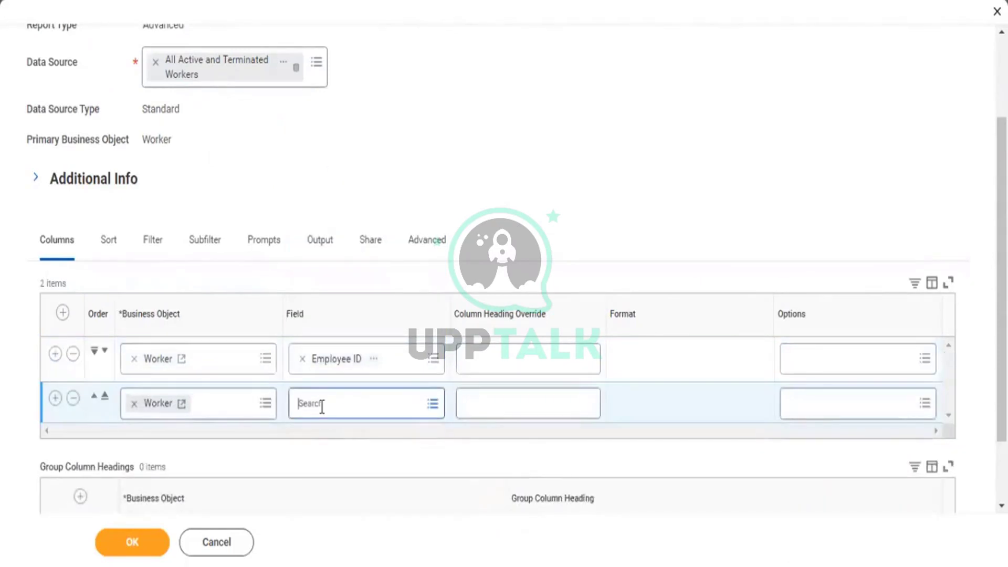
text(Full)
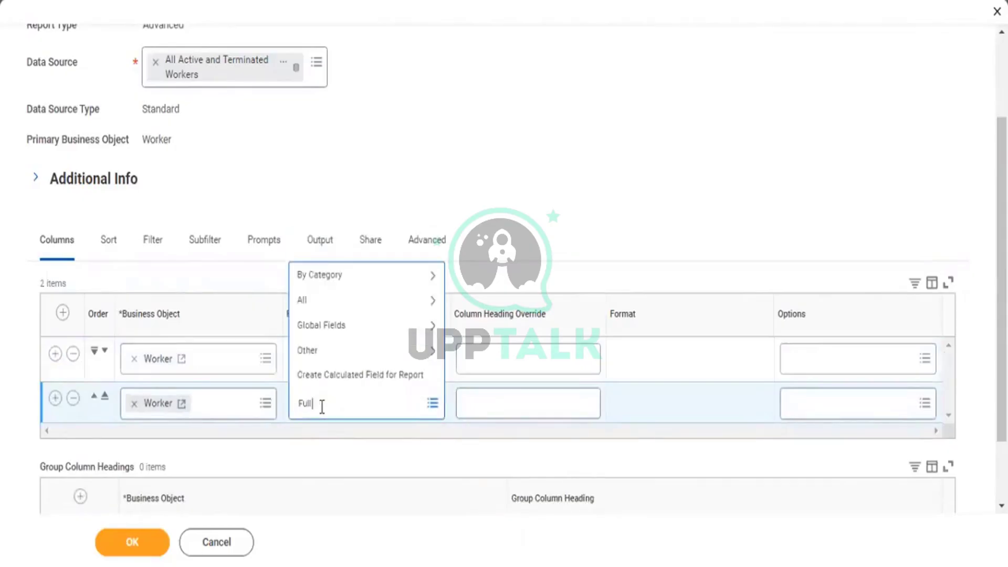
text( Legal Name)
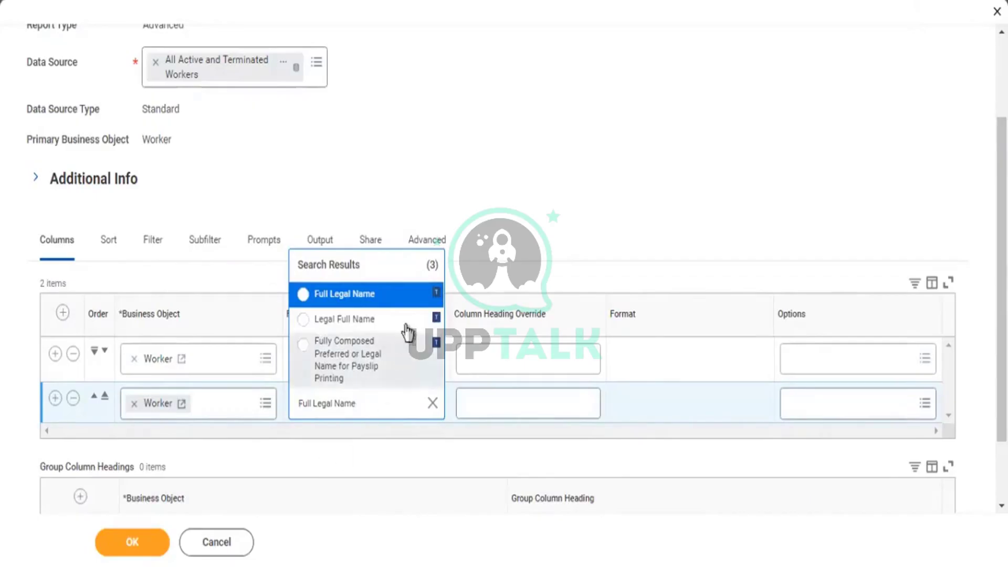
mouse_move(417, 298)
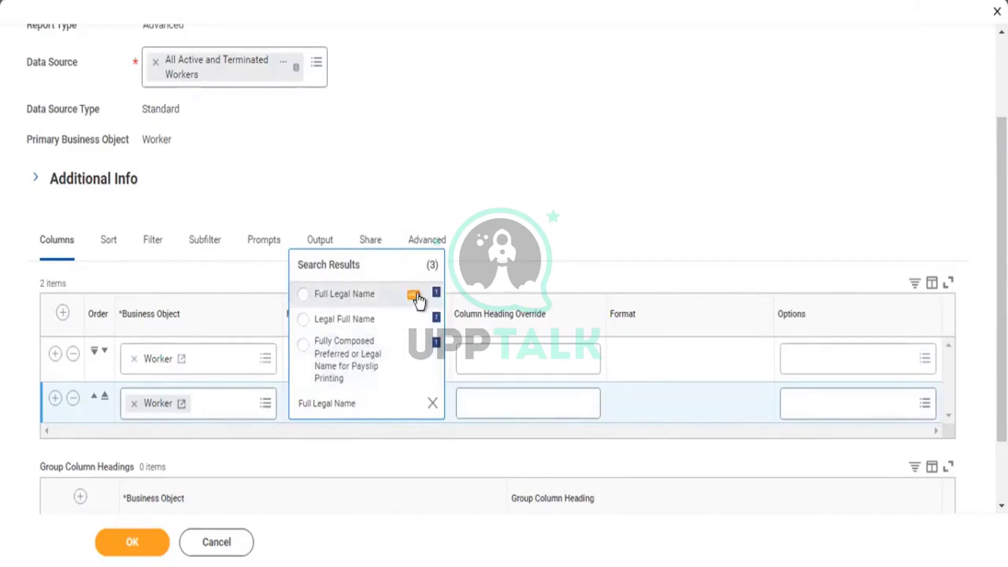
click(414, 296)
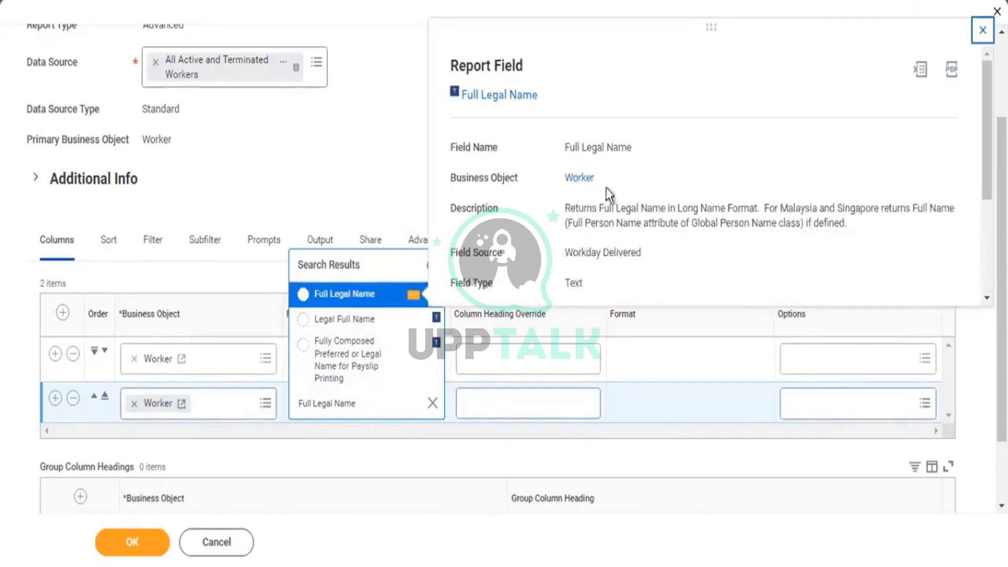
click(413, 322)
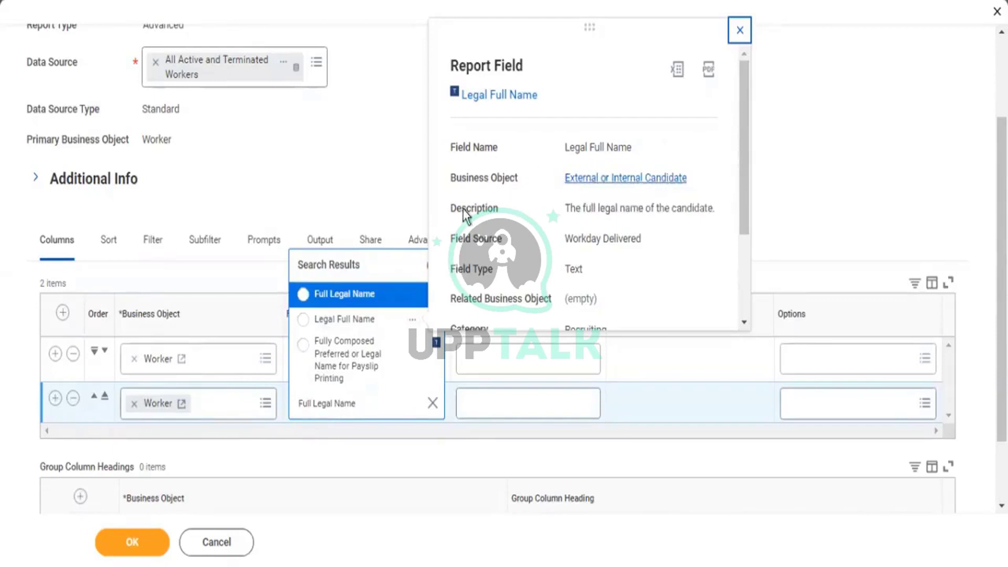
click(345, 295)
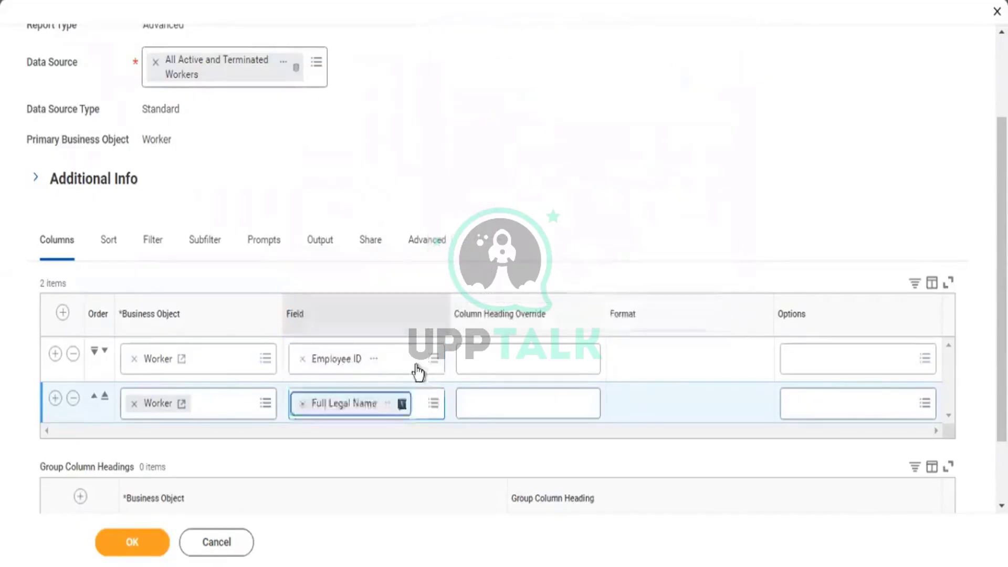
click(390, 403)
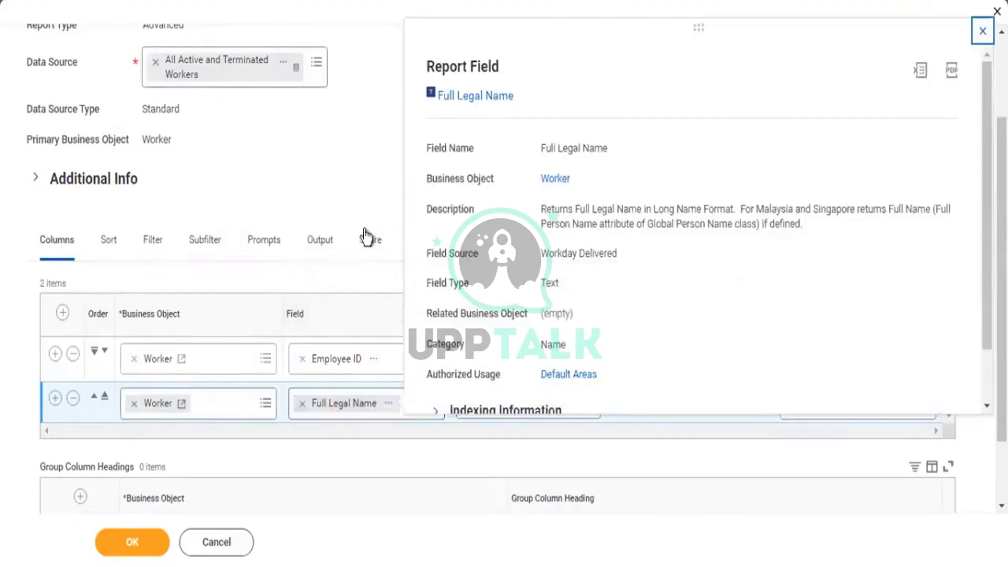
click(333, 167)
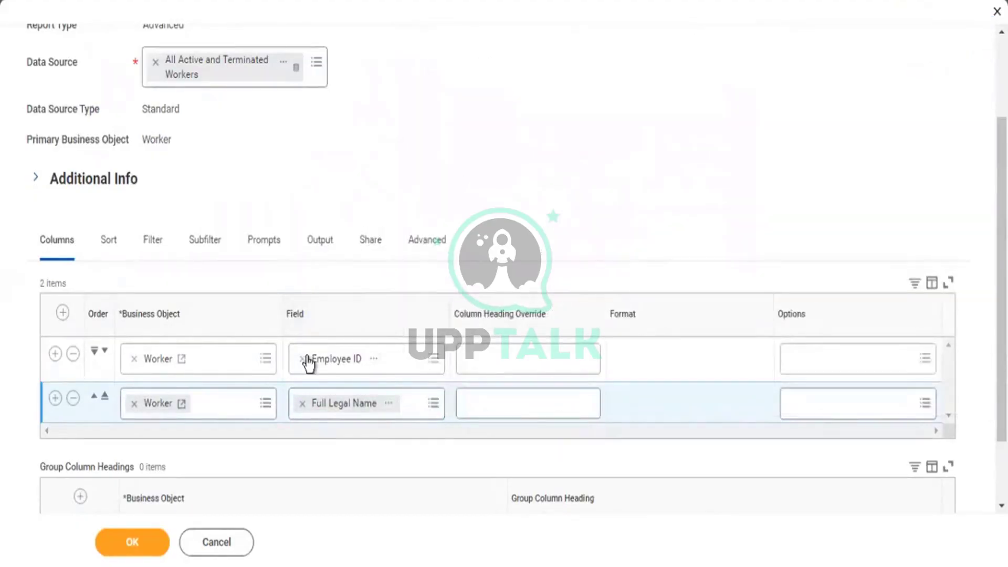
Add a third Worker column row and set its field to Hire Date
click(55, 399)
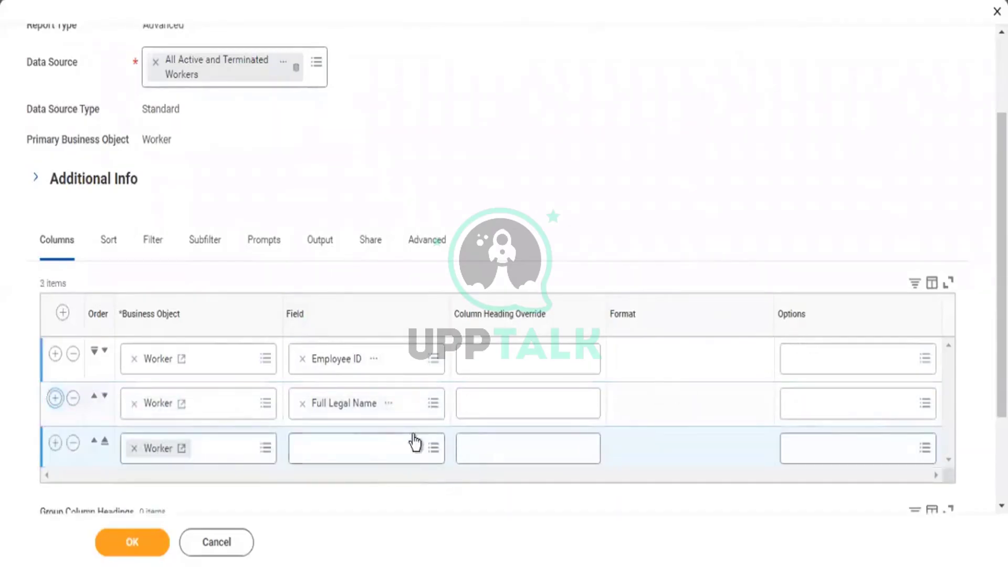
click(353, 455)
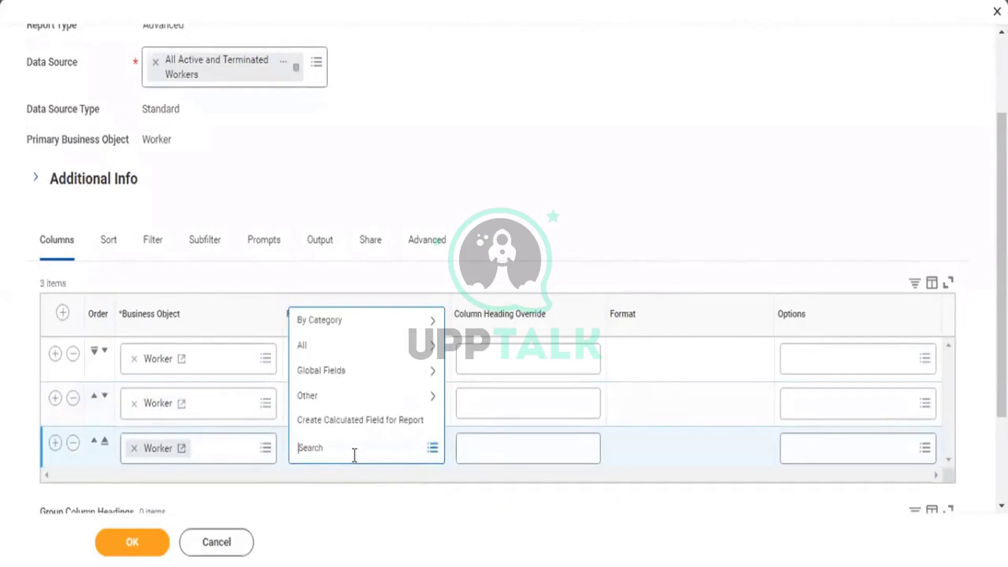
text(Hire Date)
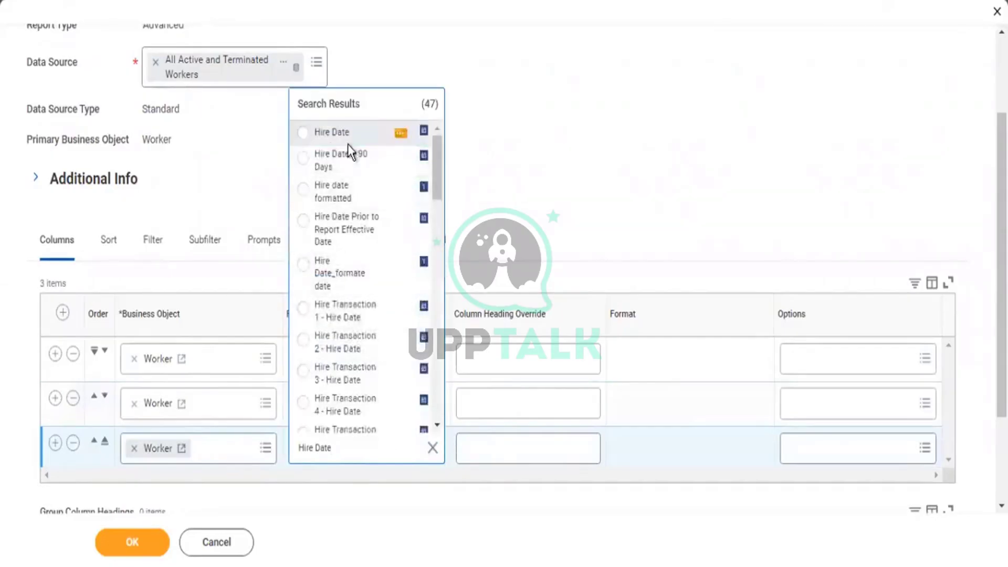
click(348, 140)
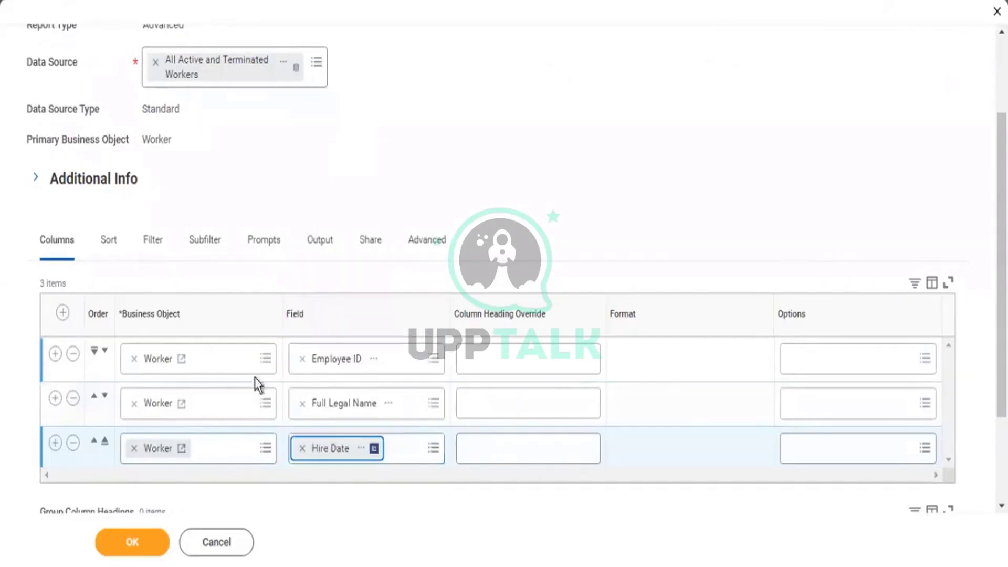
Add a fourth Worker column row and set its field to Supervisory Organization
click(56, 442)
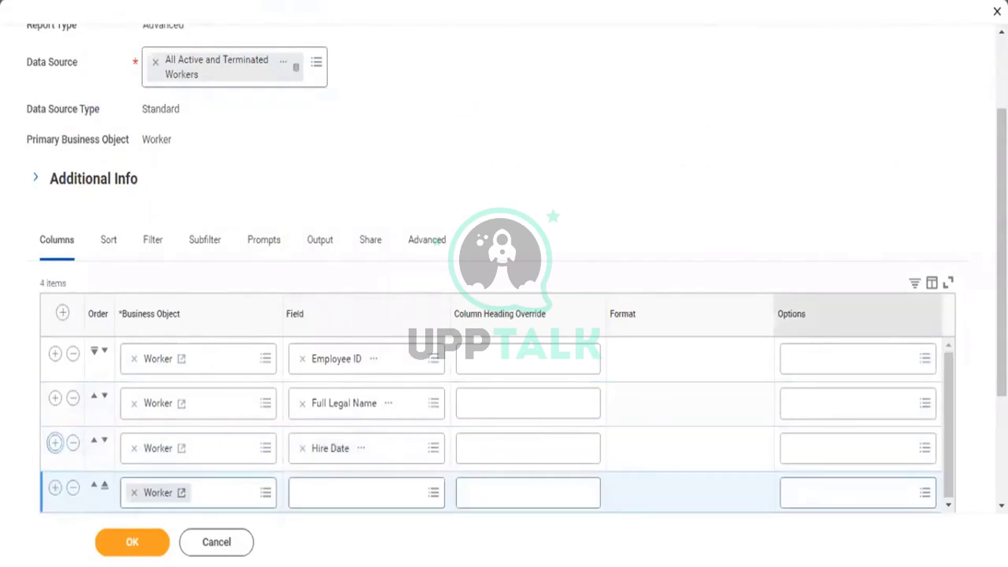
scroll(364, 350, down, 3)
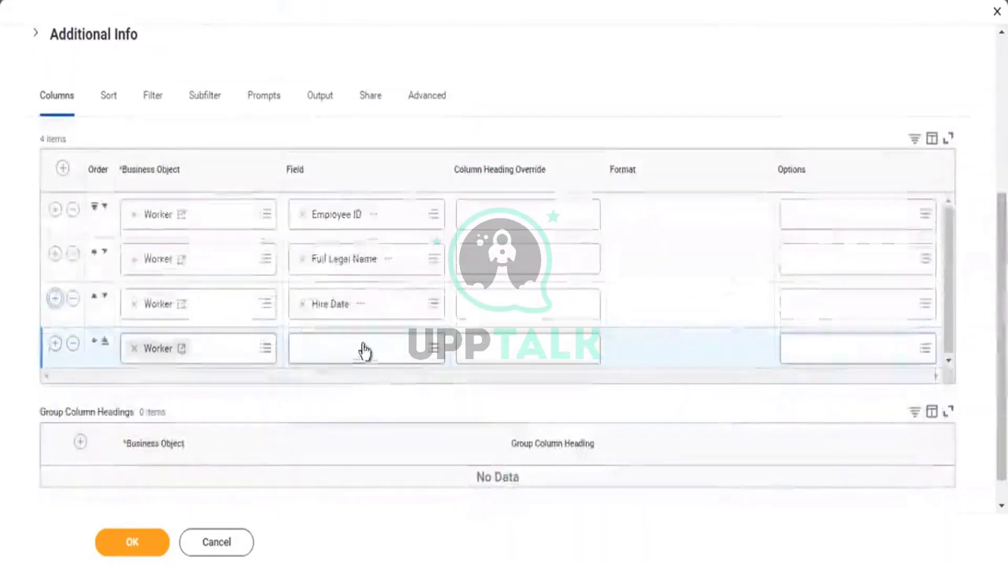
click(363, 347)
text(Su)
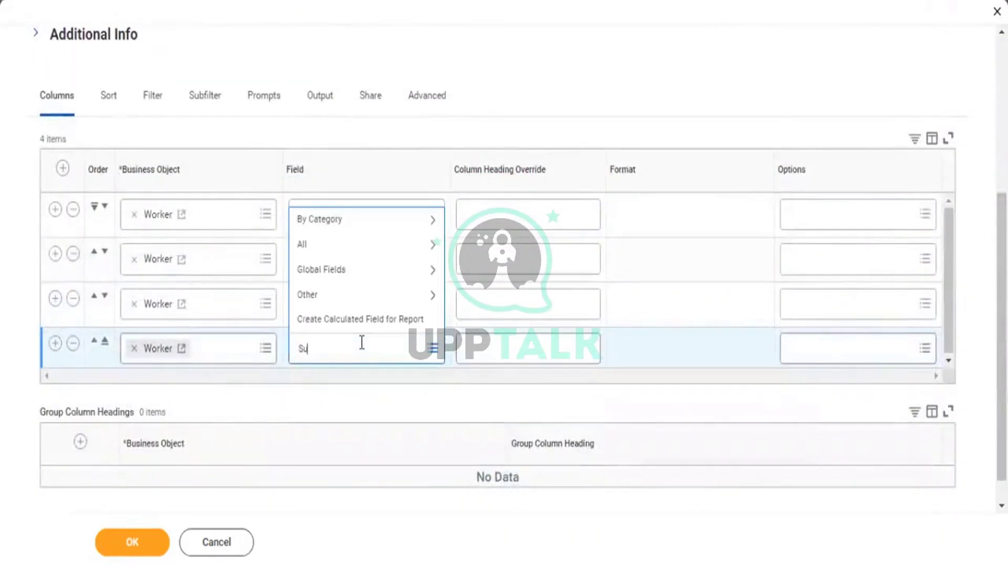
text(pervisory Organization)
key(Return)
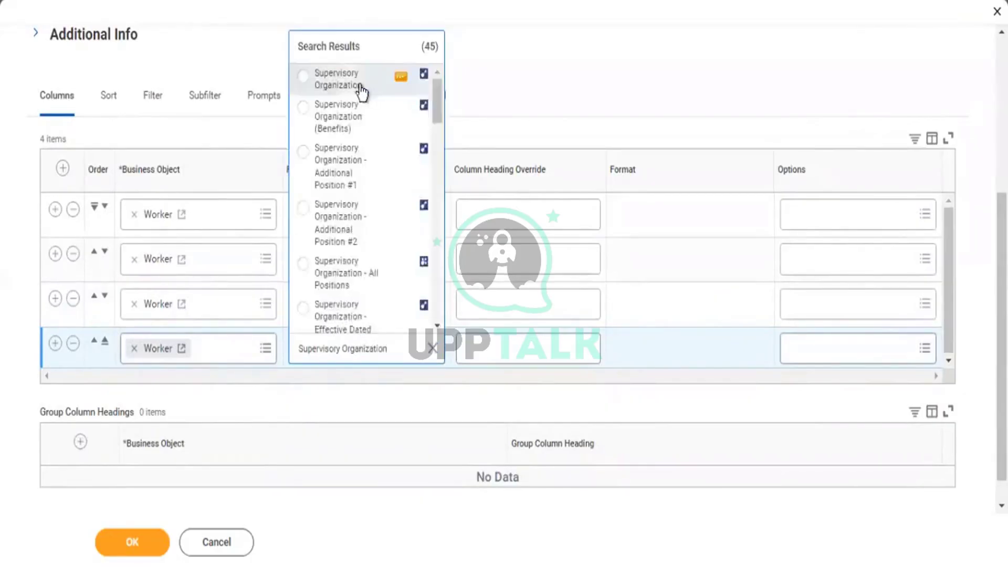
click(362, 92)
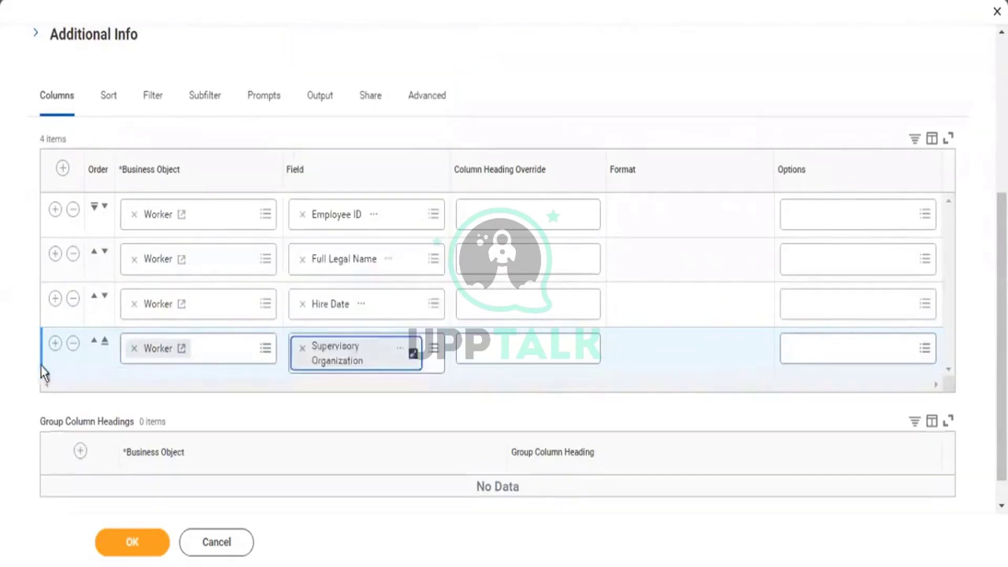
Add a fifth Worker column row and set its field to Manager - Level 01
click(55, 343)
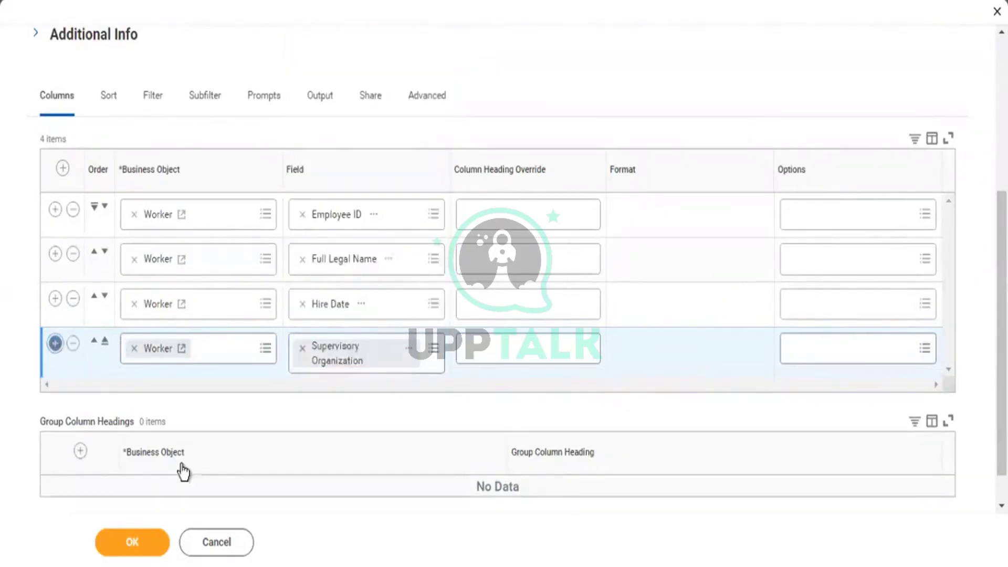
click(341, 400)
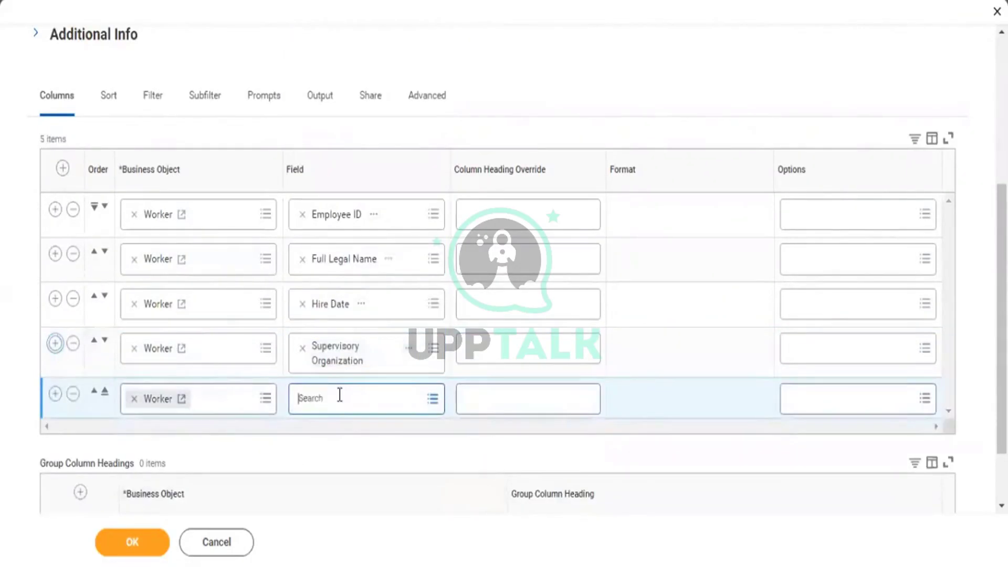
text(manager lev)
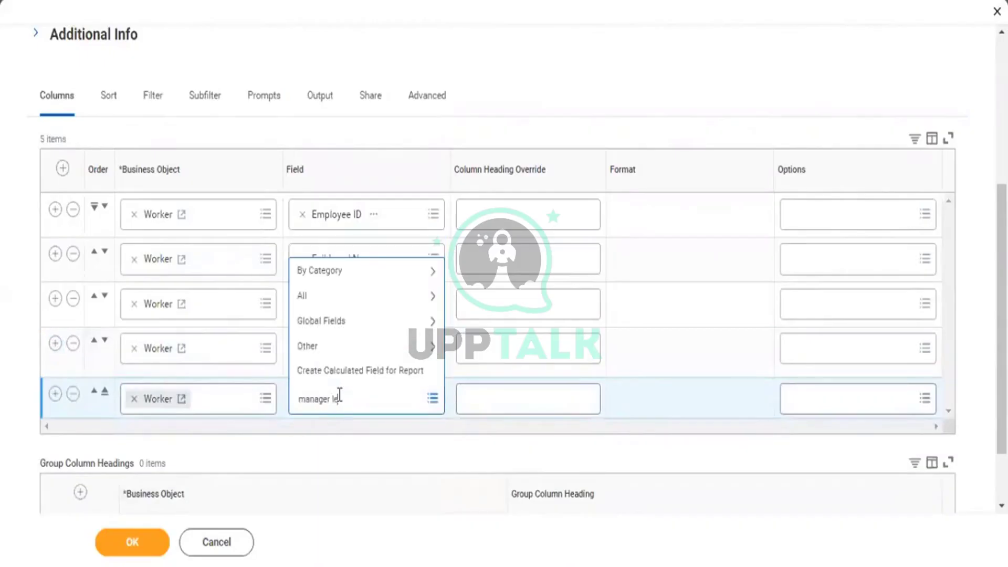
text(el01)
key(Return)
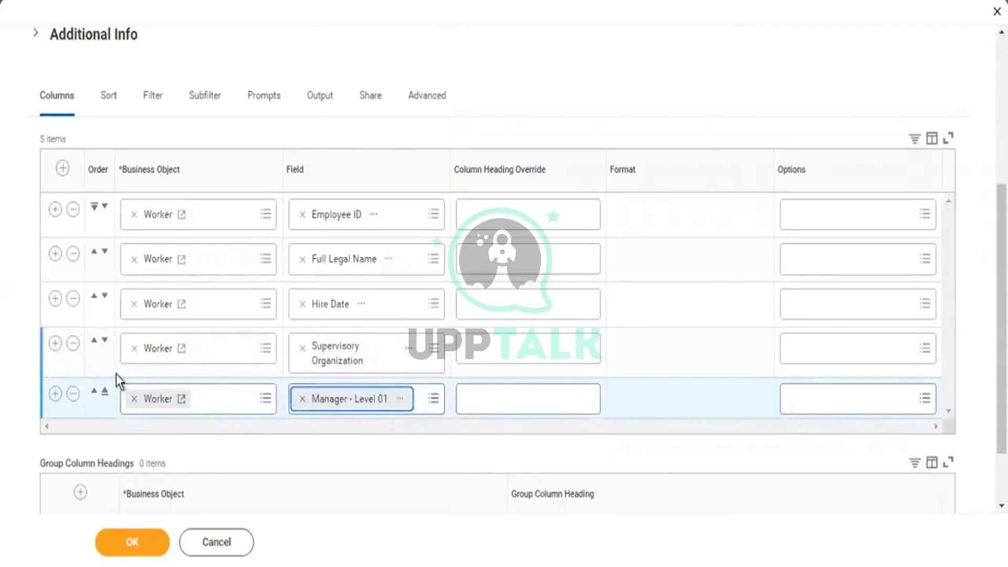
Add a sixth Worker column row and set its field to Manager - Level 02
click(55, 396)
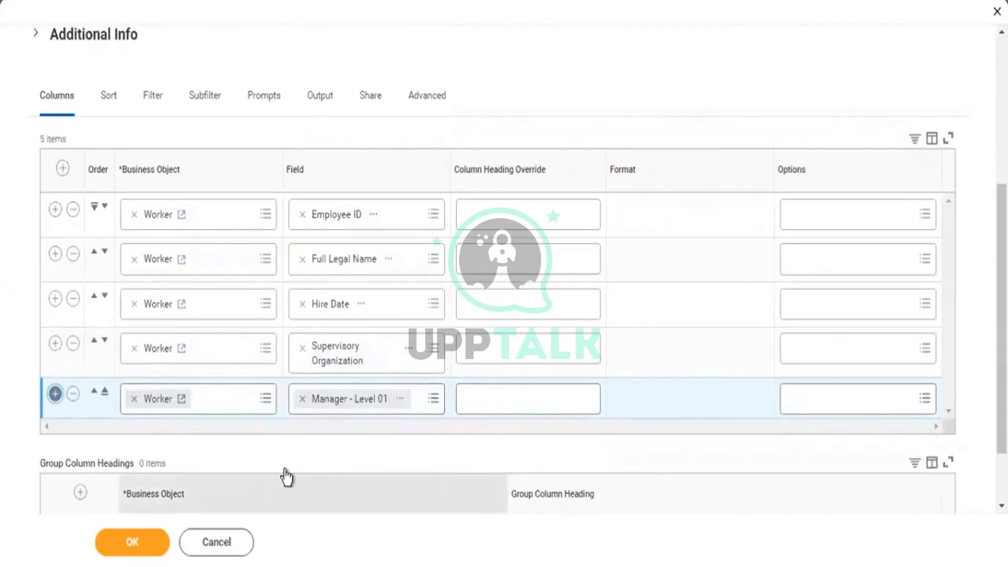
click(329, 443)
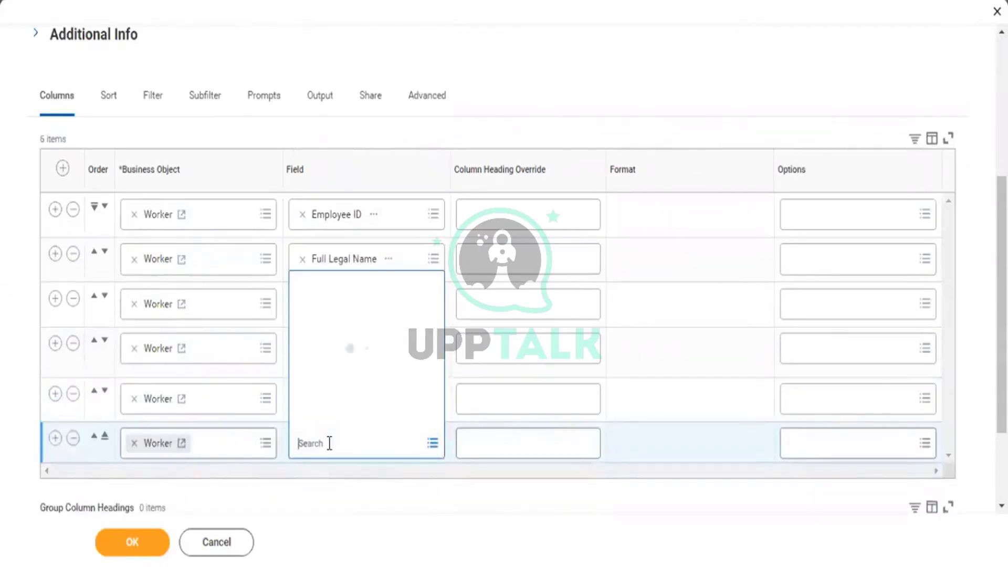
text(manage)
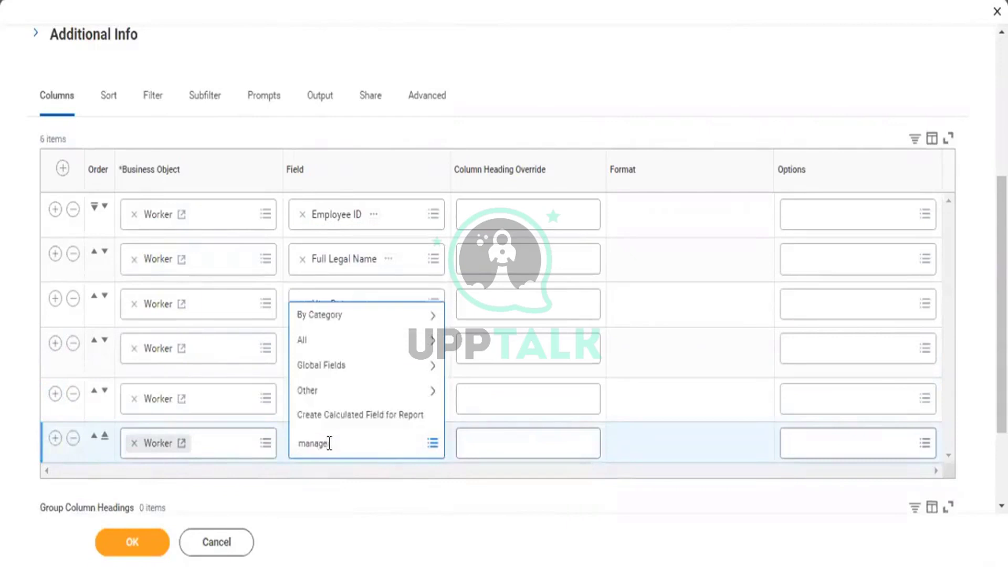
text(r manf)
click(327, 444)
key(BackSpace)
text(ager)
text( id)
key(BackSpace)
key(BackSpace)
key(BackSpace)
text(03)
key(Return)
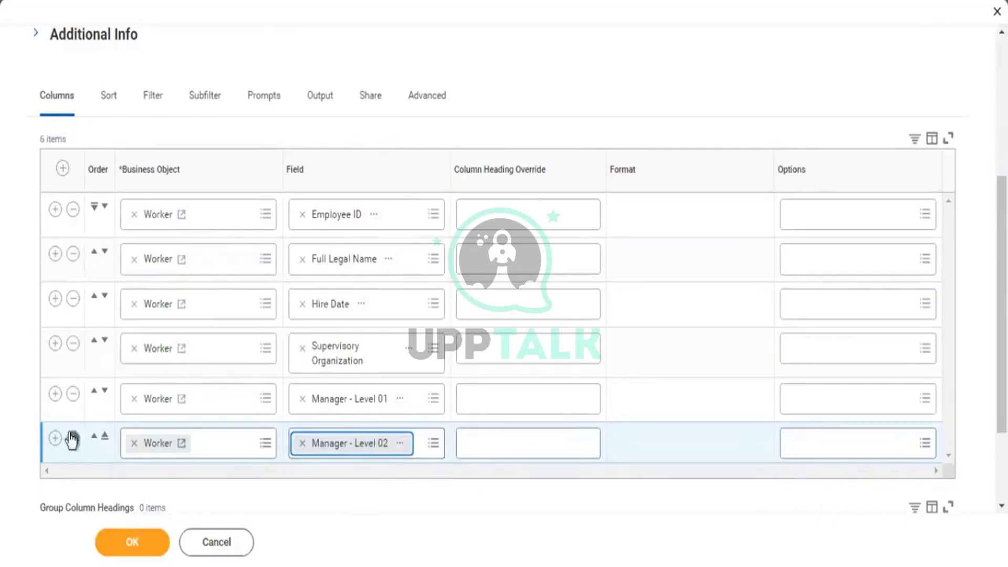
Add a seventh Worker column row and set its field to Location Address - Country
click(55, 439)
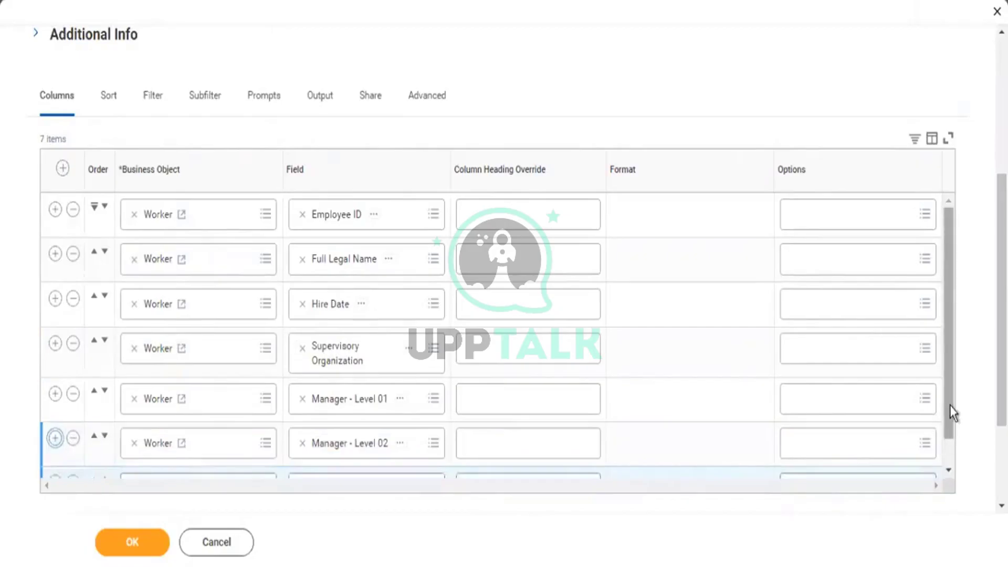
drag(950, 405, 945, 478)
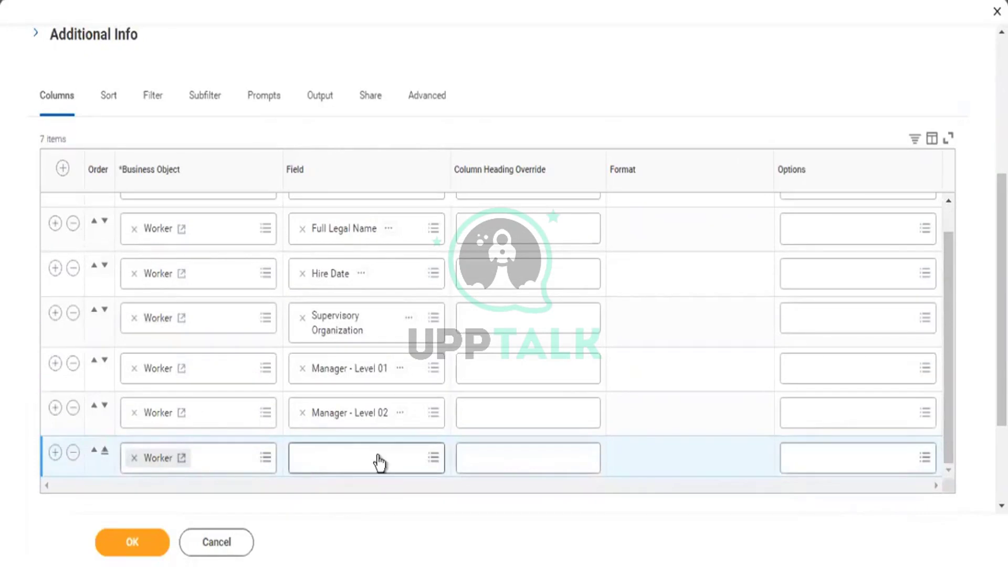
click(338, 452)
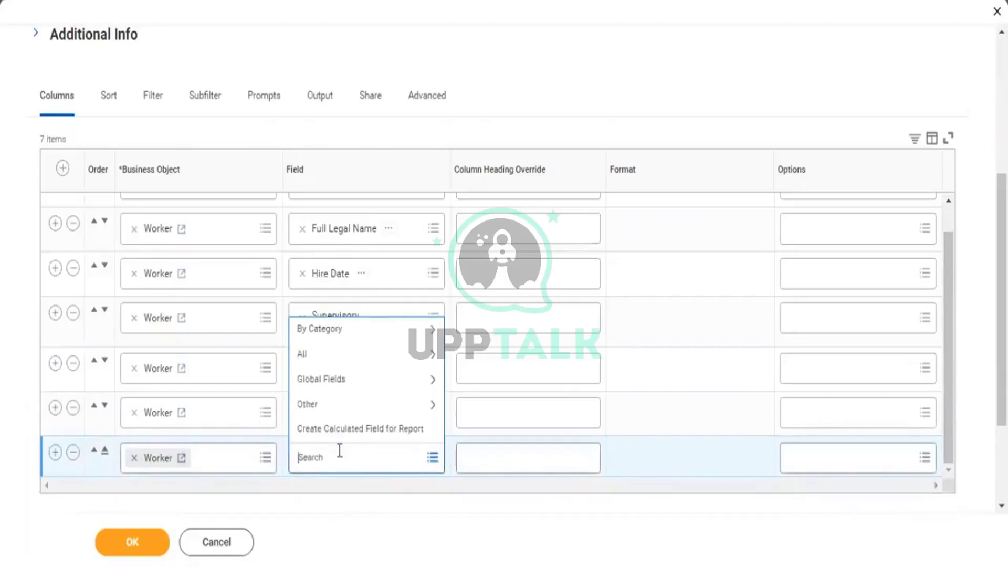
text(Location address counti)
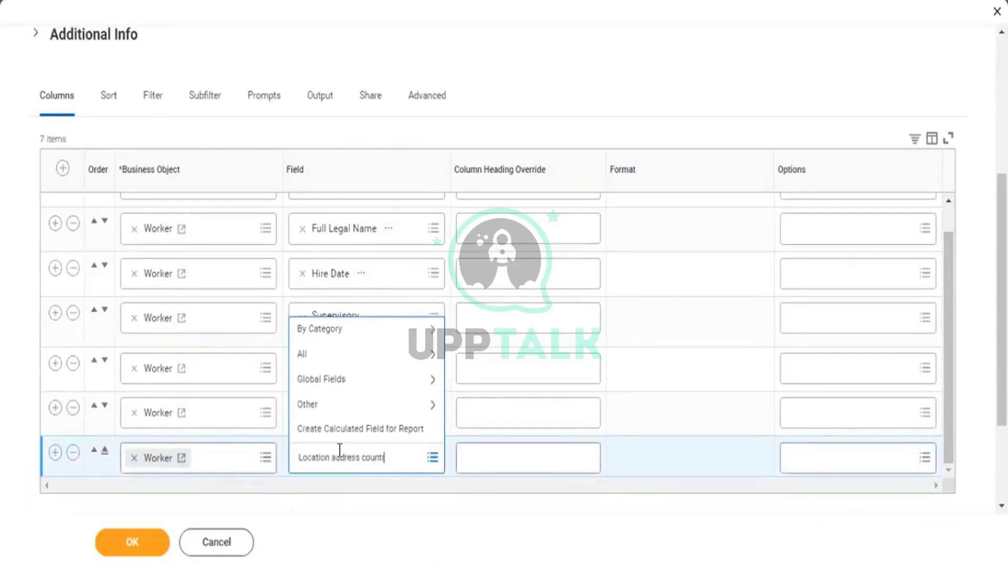
key(BackSpace)
text(ry)
key(Return)
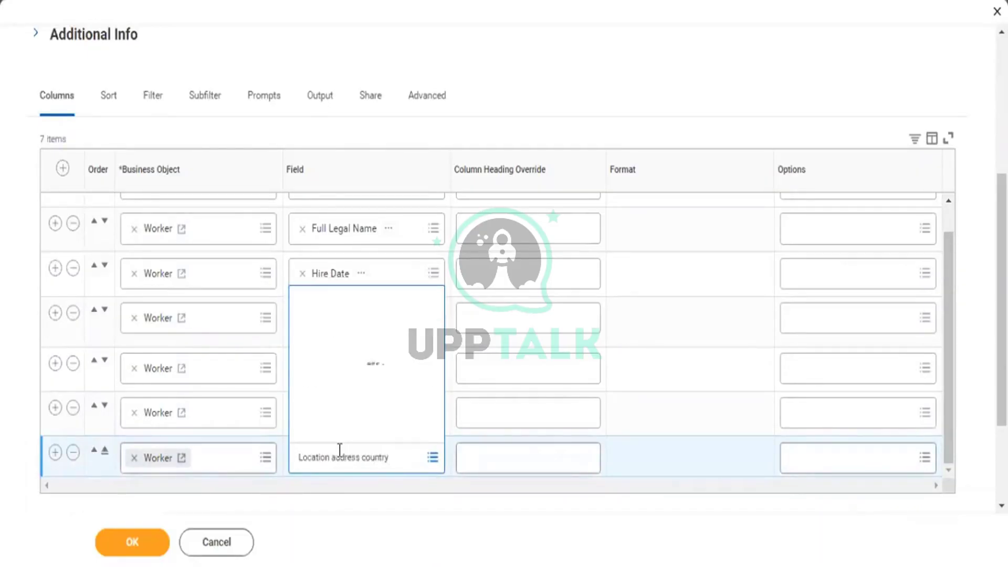
click(328, 341)
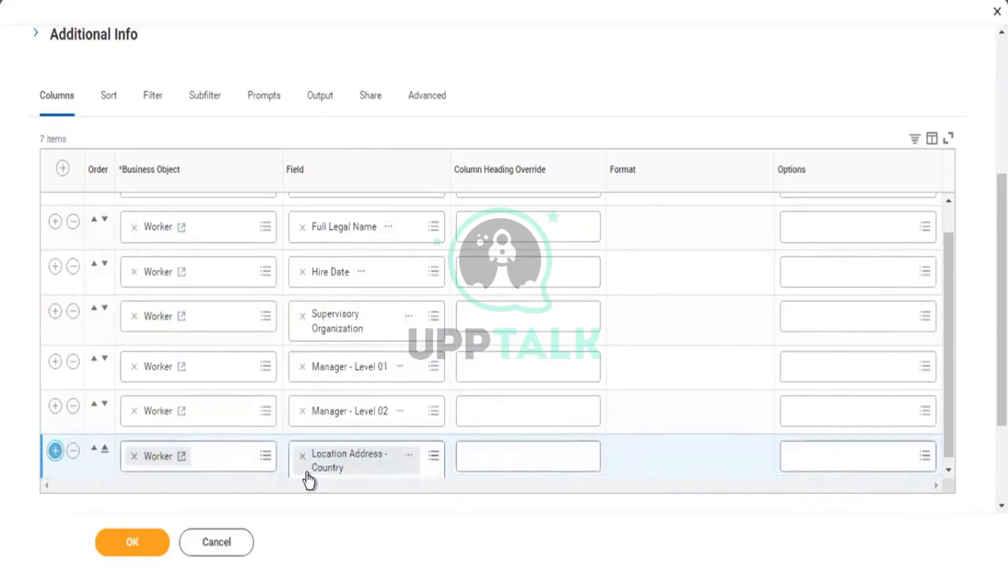
Add an eighth Worker column row, search for annual base pay fields and choose Total Base Pay Annualized - Amount
key(Return)
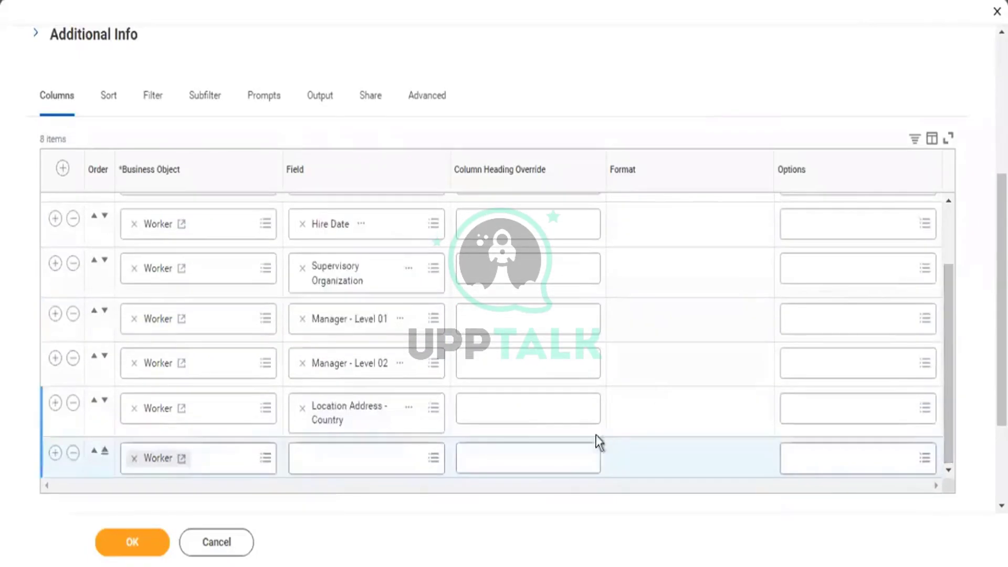
click(369, 456)
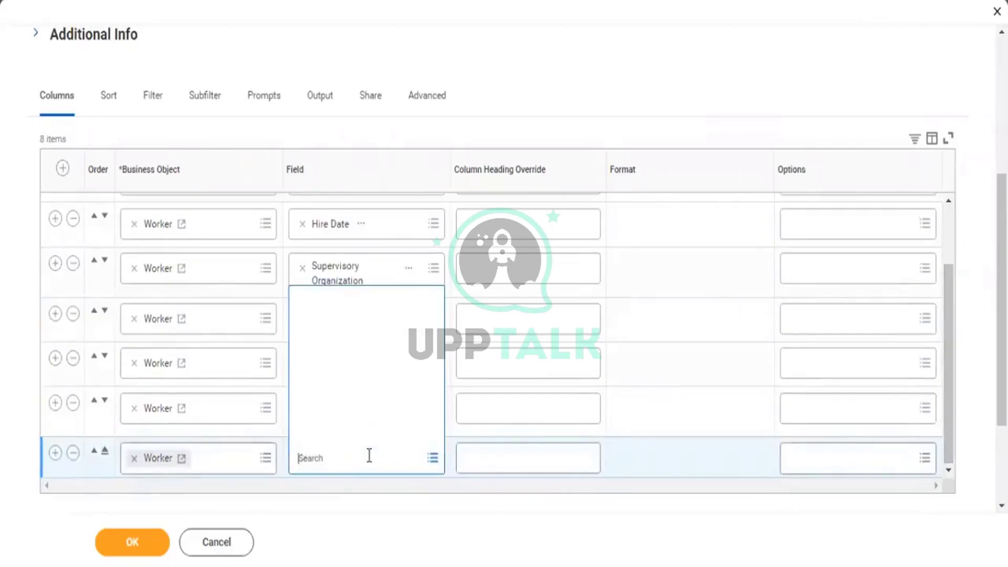
text(annual)
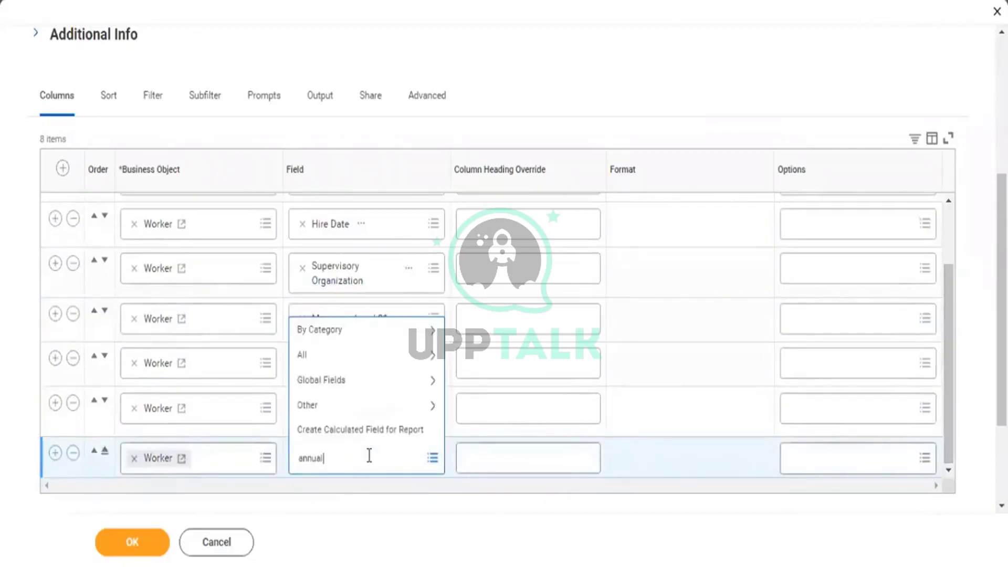
text( base pay)
key(Return)
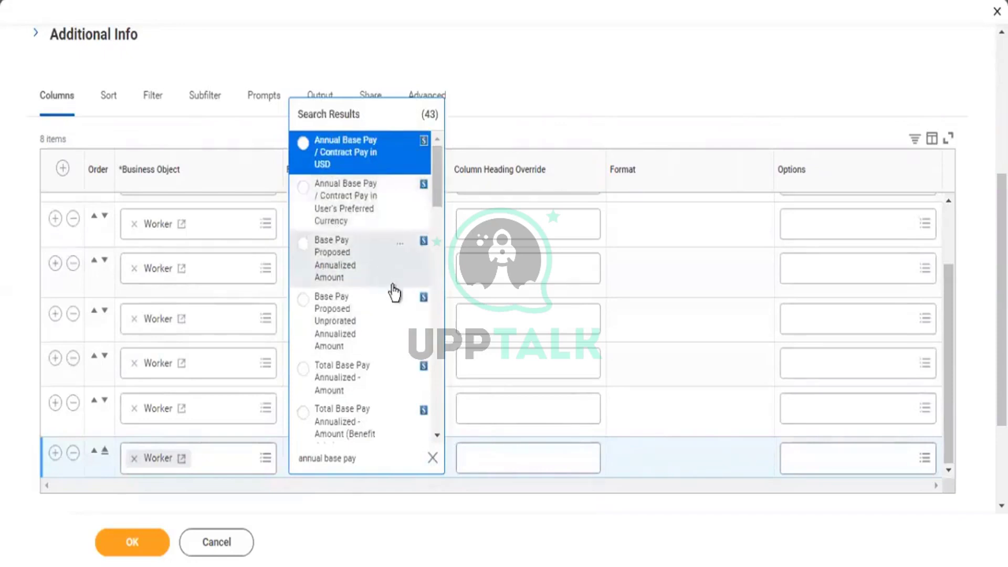
click(324, 389)
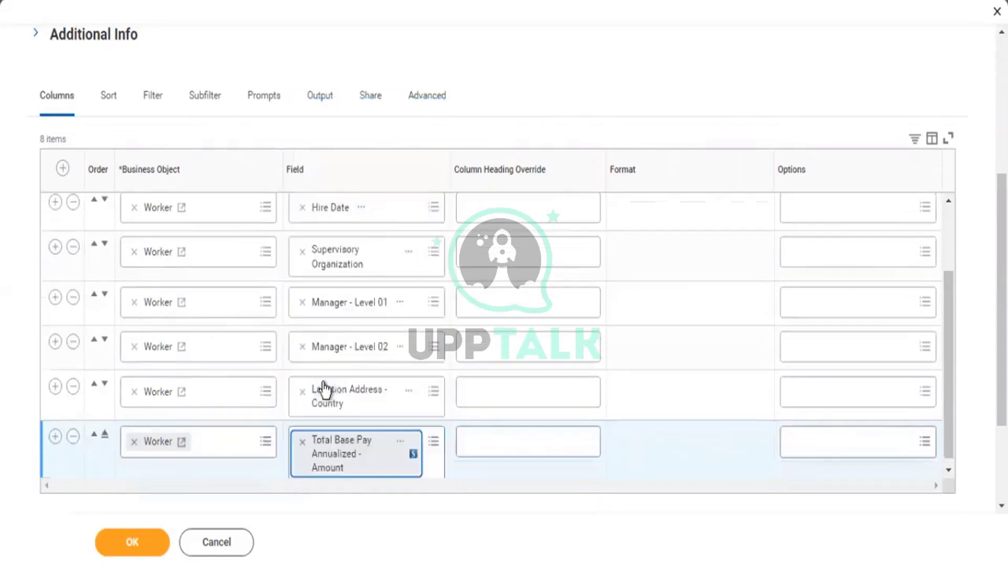
Add a ninth Worker column row and set its field to Mobile Phone Number
click(54, 443)
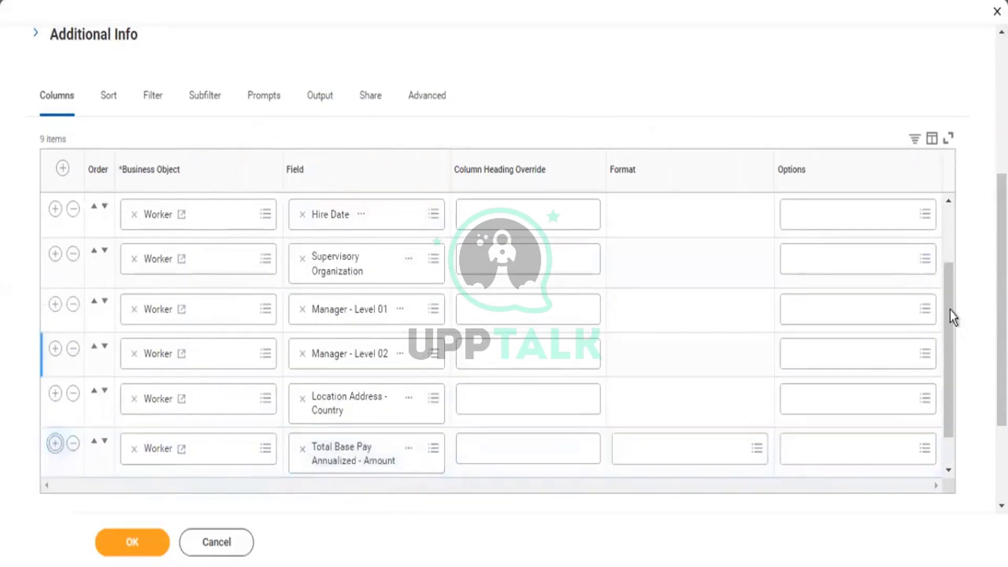
click(372, 462)
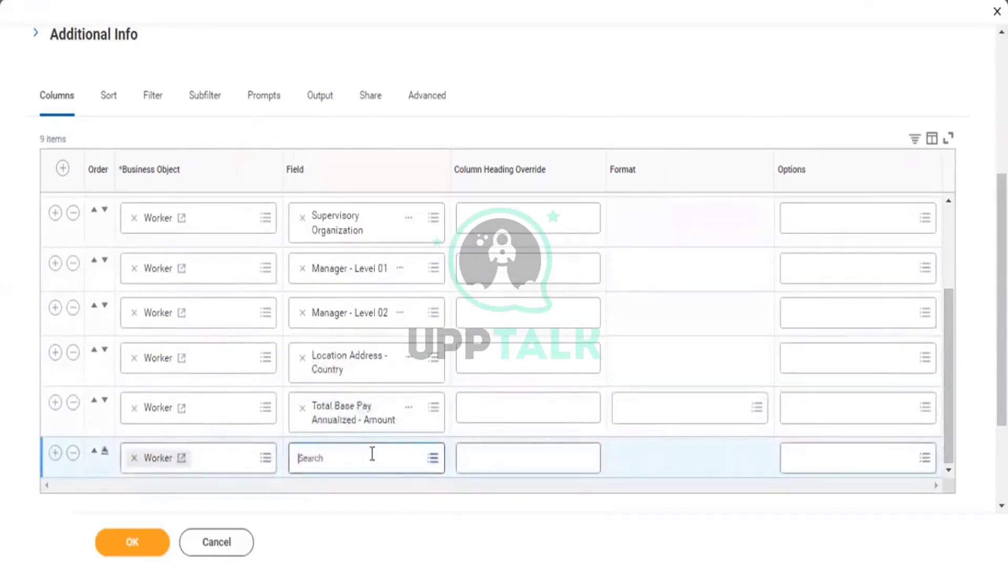
text(Mabile)
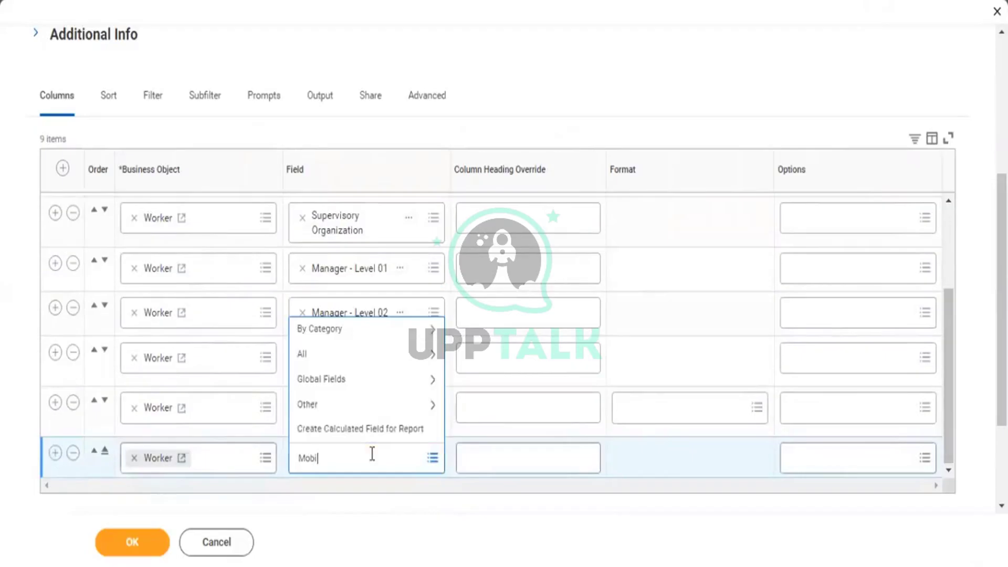
key(Return)
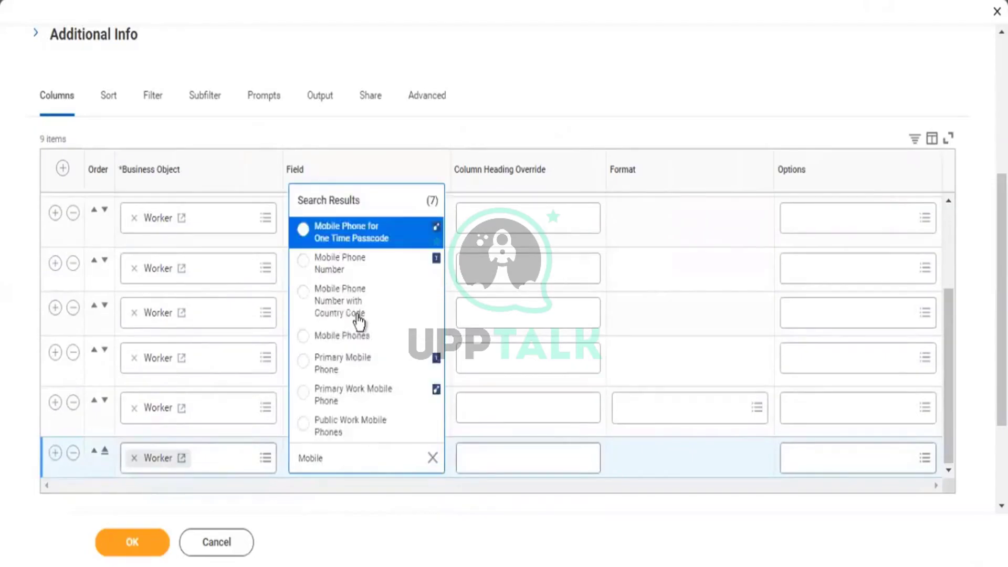
click(340, 267)
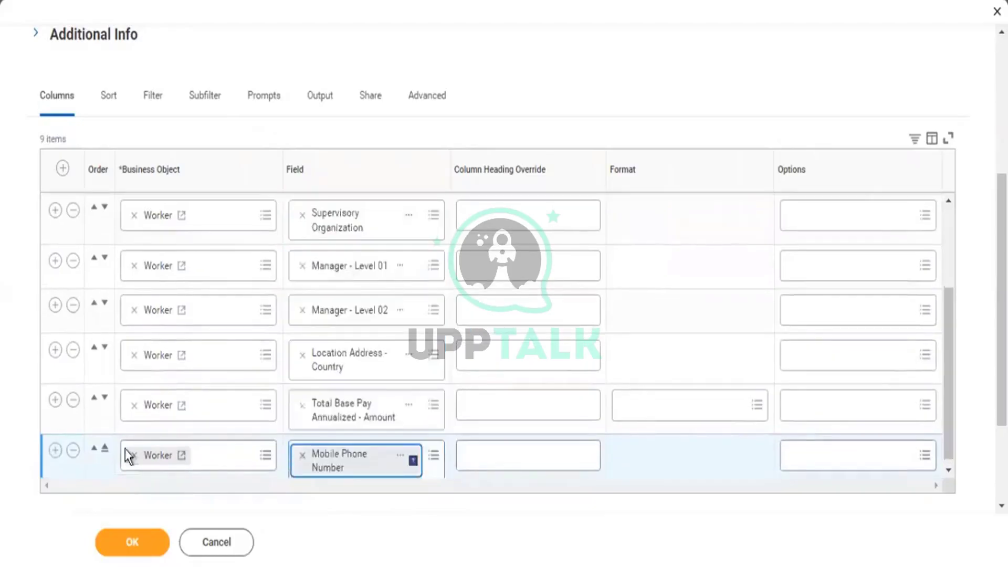
Add a tenth Worker column row with the field Email - Home and save the report definition
click(55, 450)
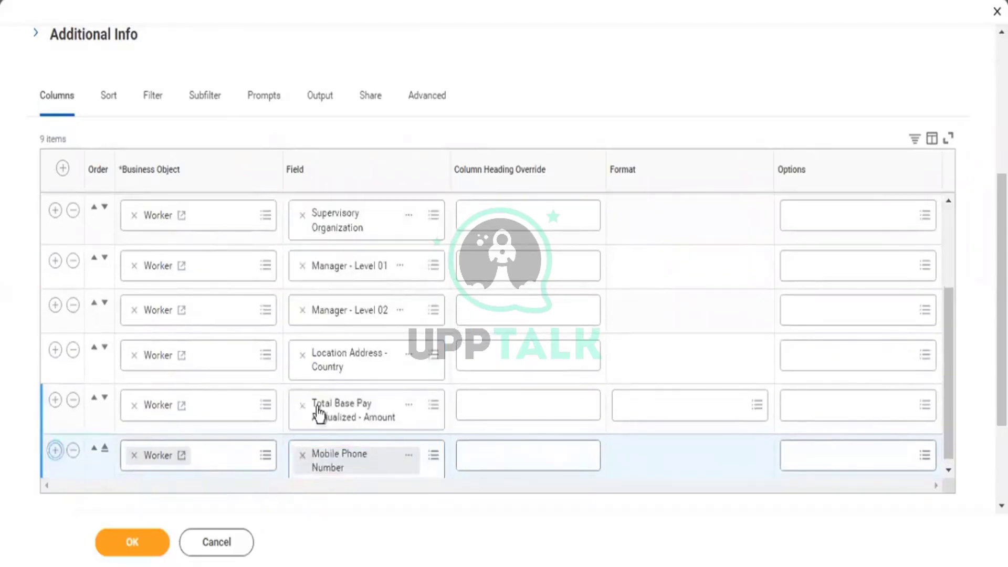
scroll(949, 315, down, 1)
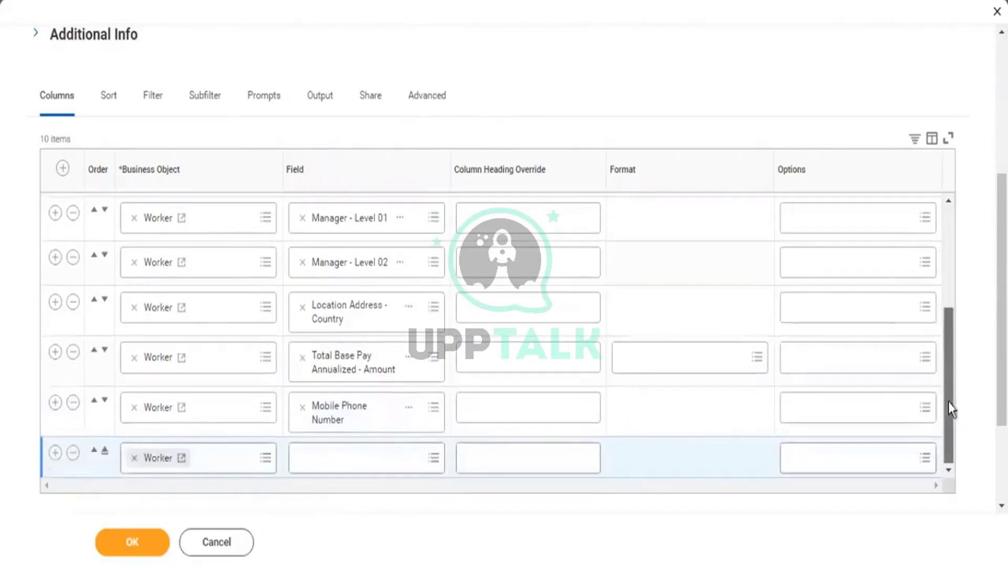
click(381, 465)
text(Email)
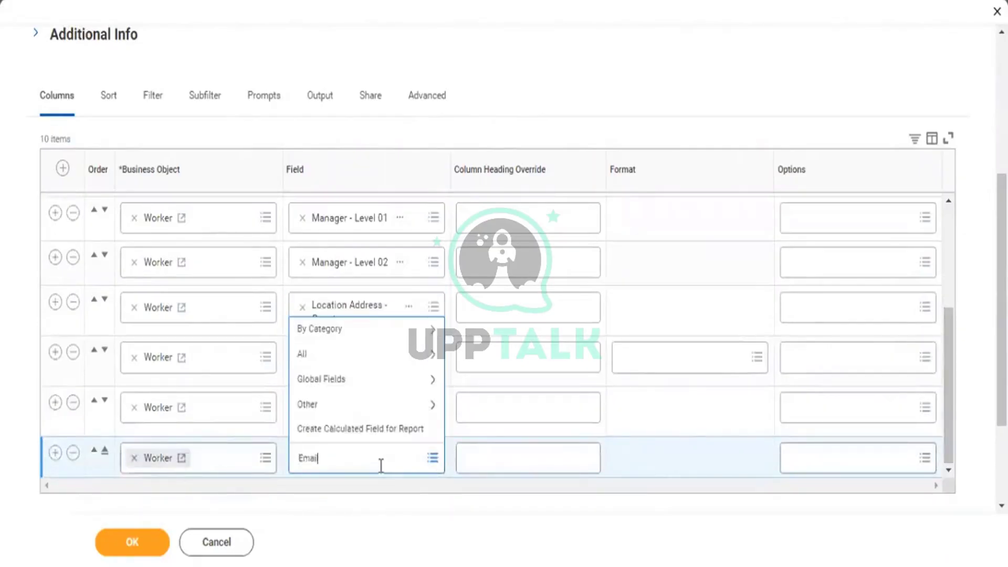
text( home)
key(Return)
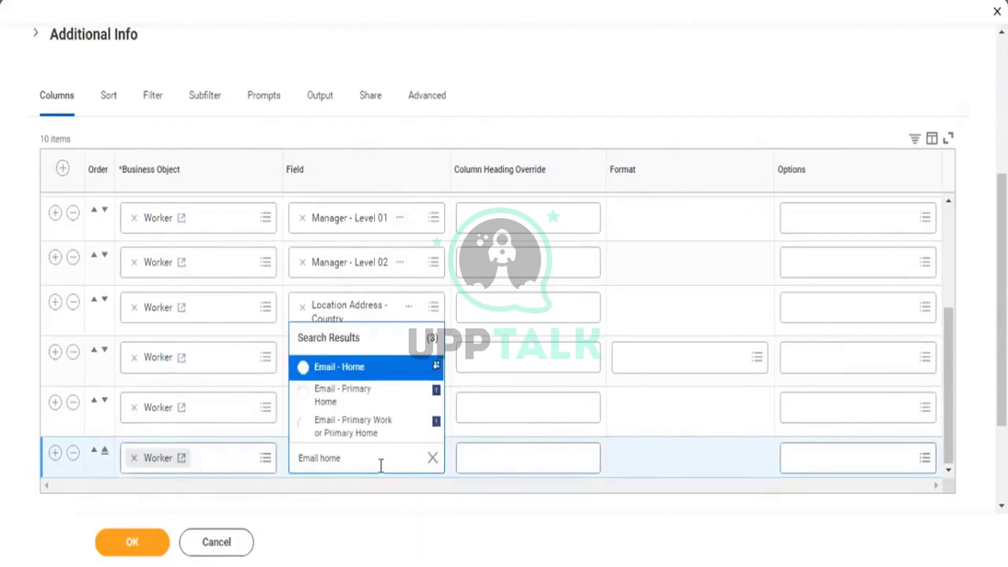
click(356, 372)
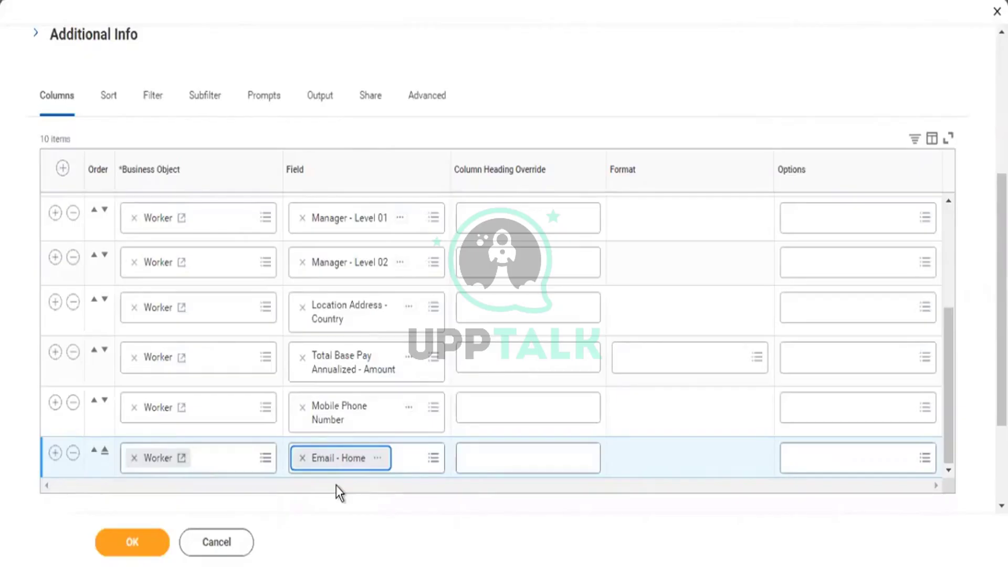
click(129, 555)
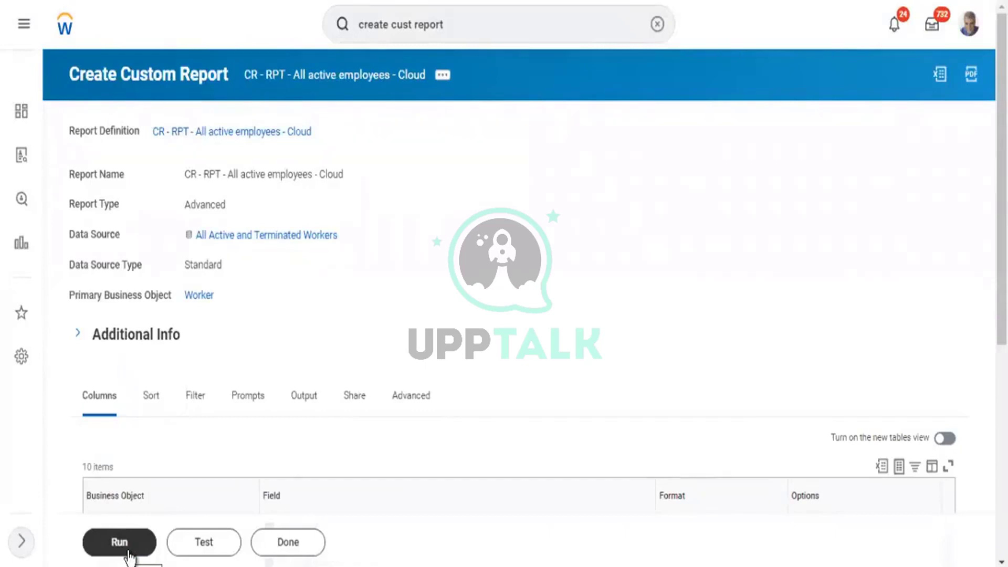
Run the saved custom report to view its full worker list
click(128, 551)
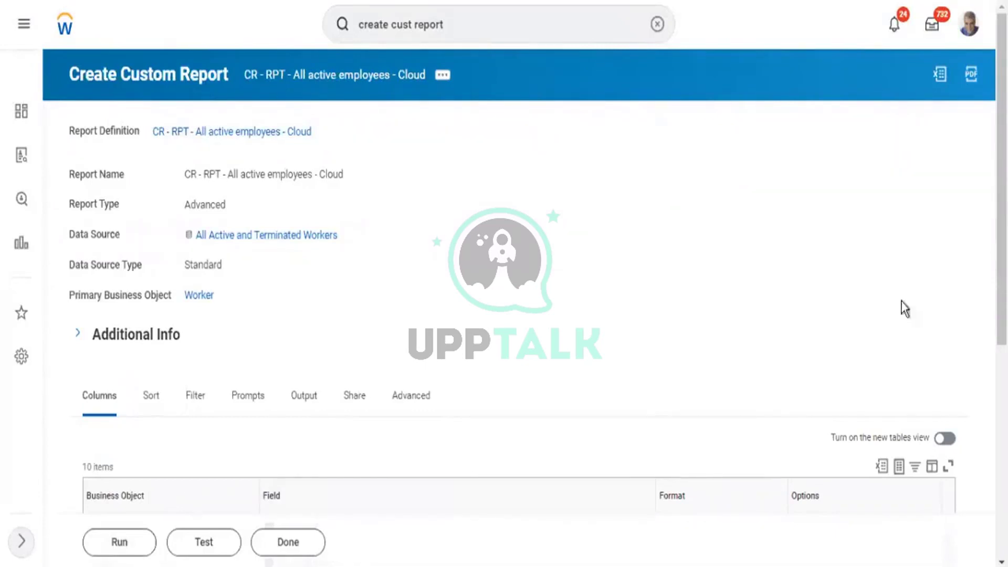
scroll(504, 283, down, 3)
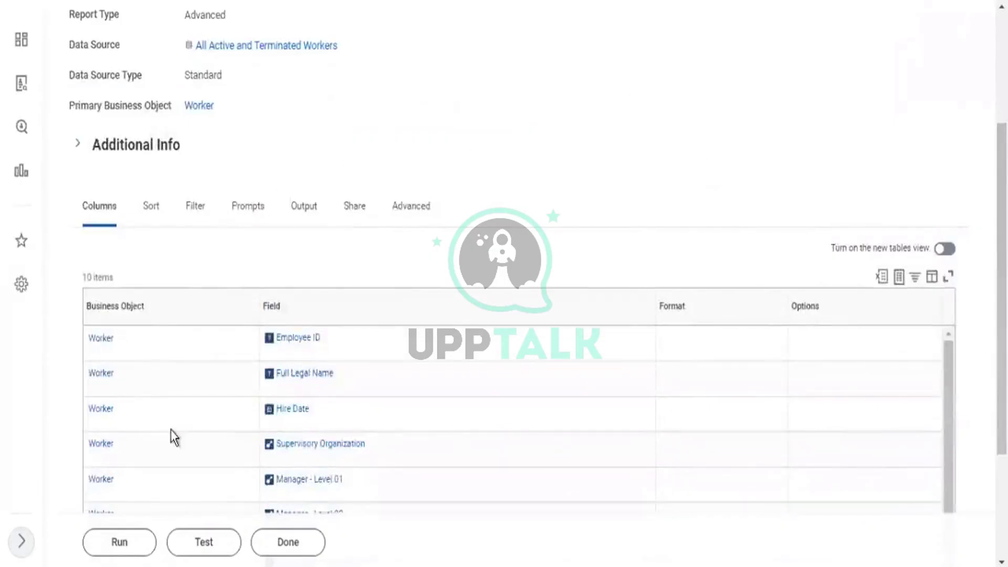
click(149, 546)
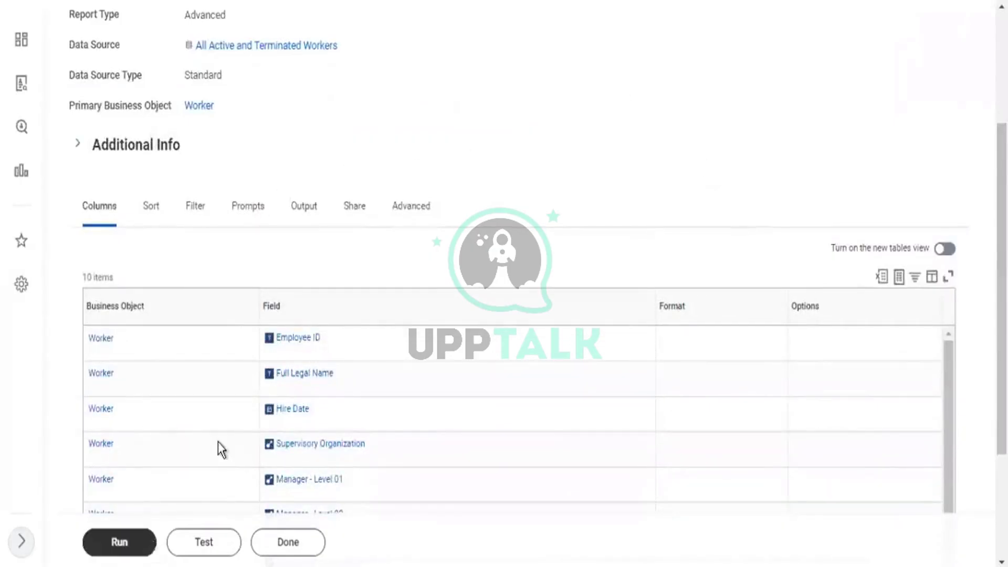
click(124, 549)
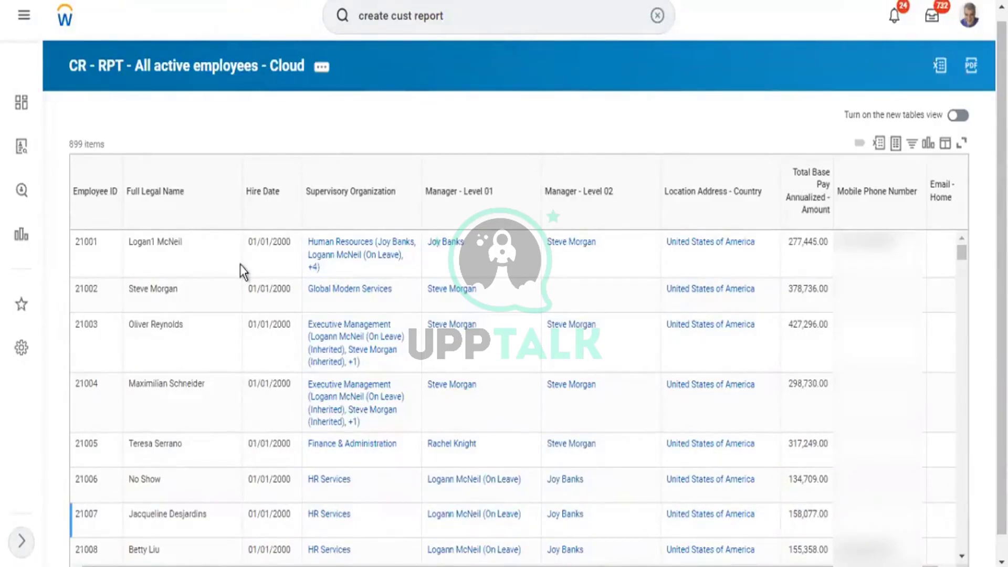
Open the report definition for editing and add a condition row to its filter on instances
click(321, 68)
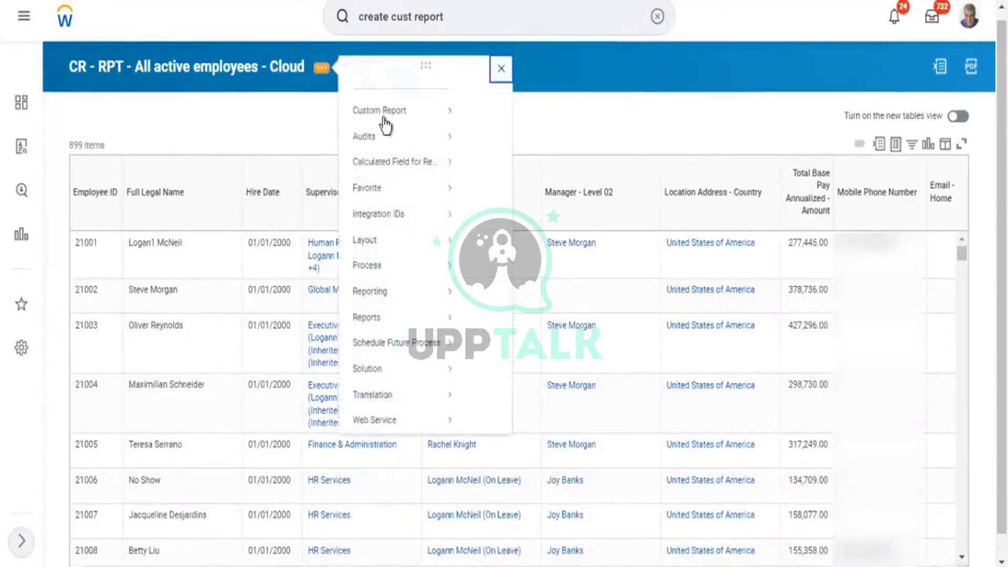
mouse_move(443, 118)
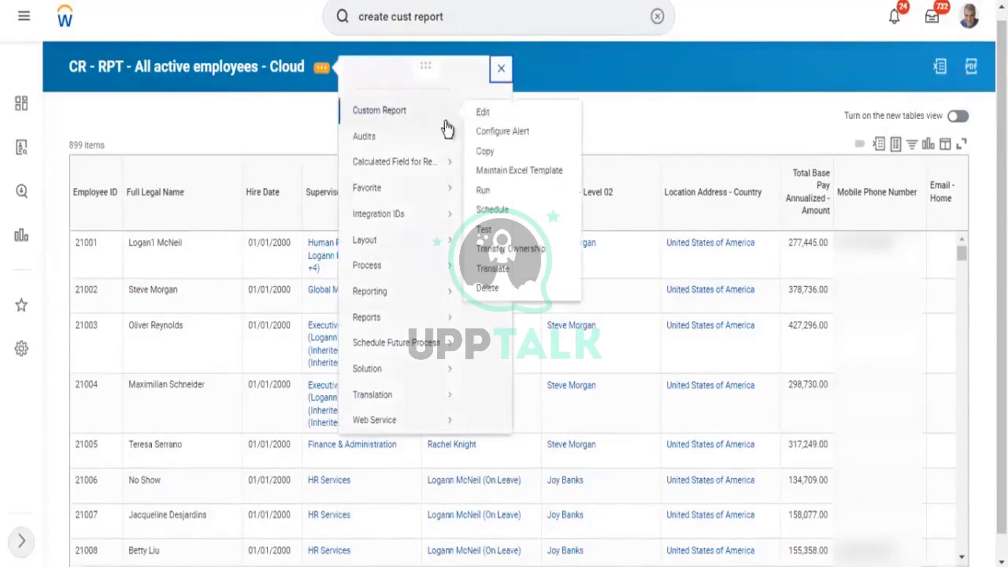
click(481, 112)
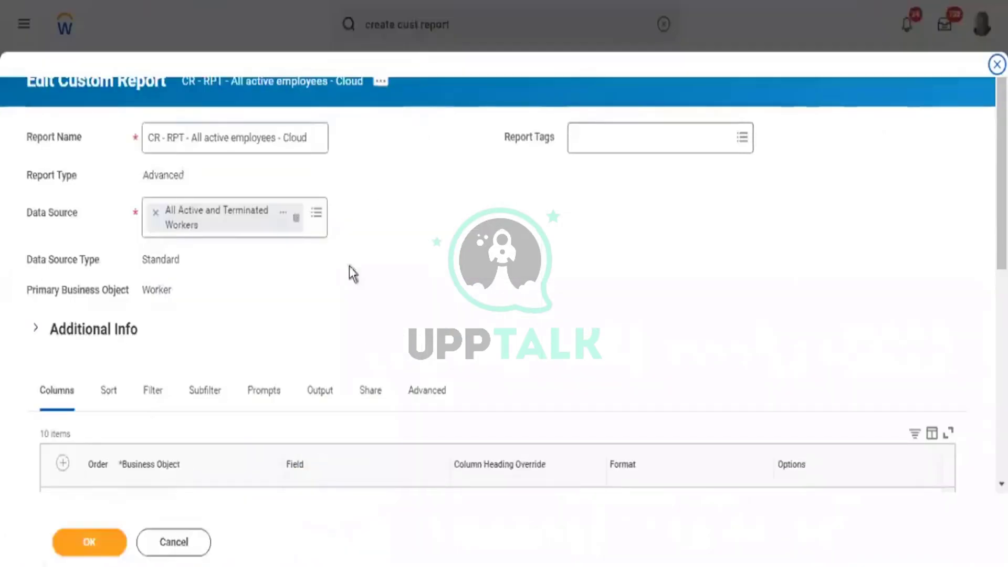
click(152, 401)
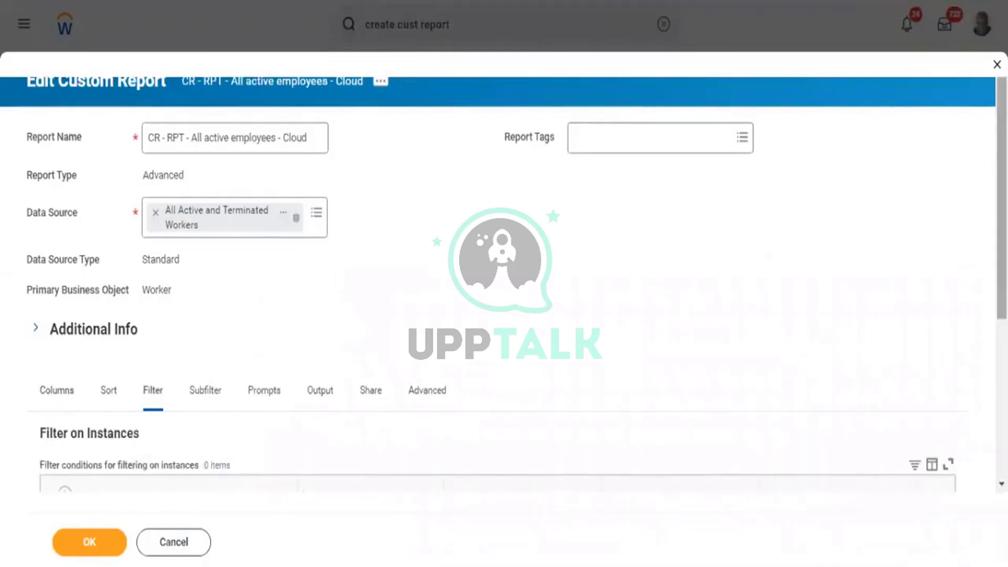
scroll(504, 283, down, 5)
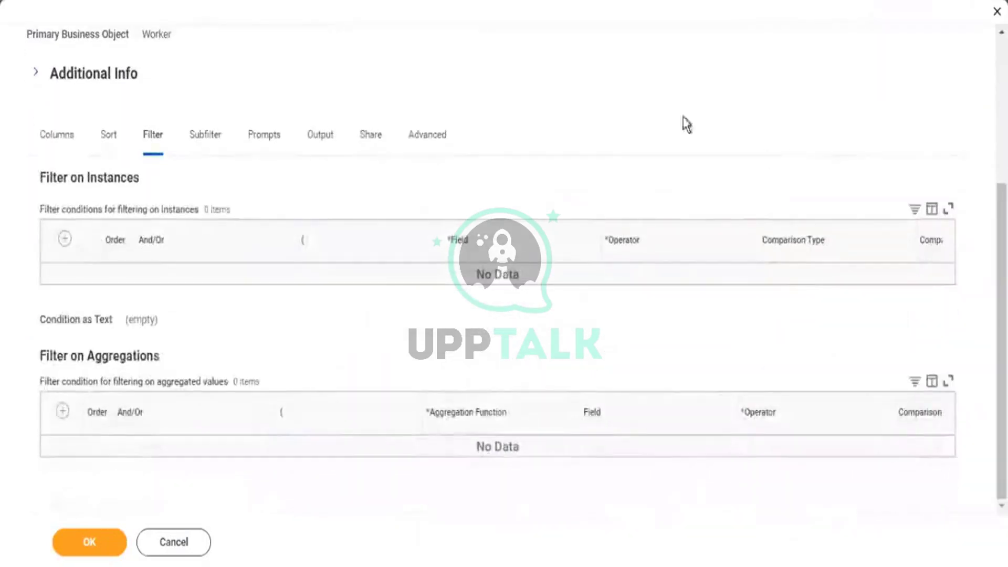
click(65, 242)
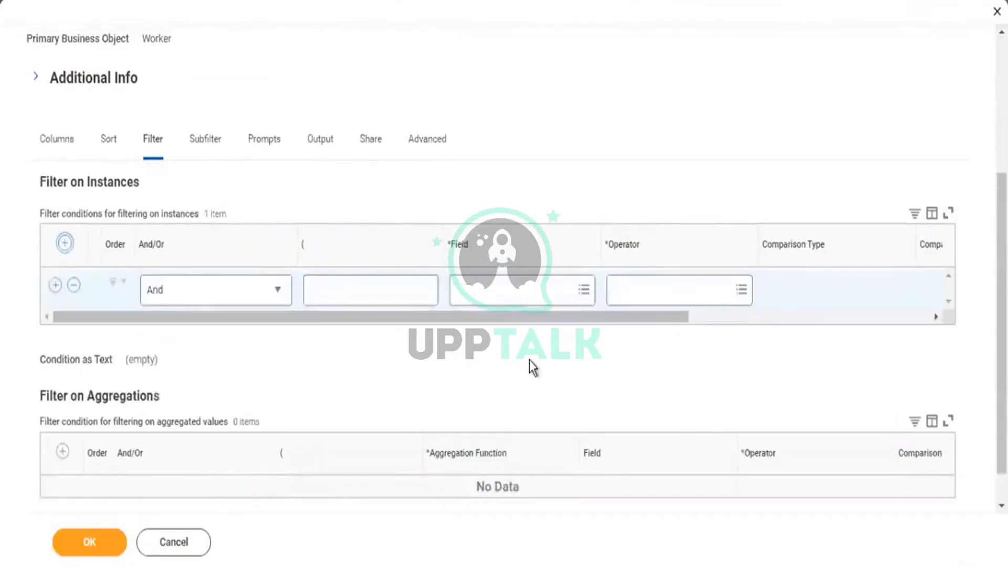
Search for active status, set the filter condition's field to Active Status and view that field's description
click(494, 298)
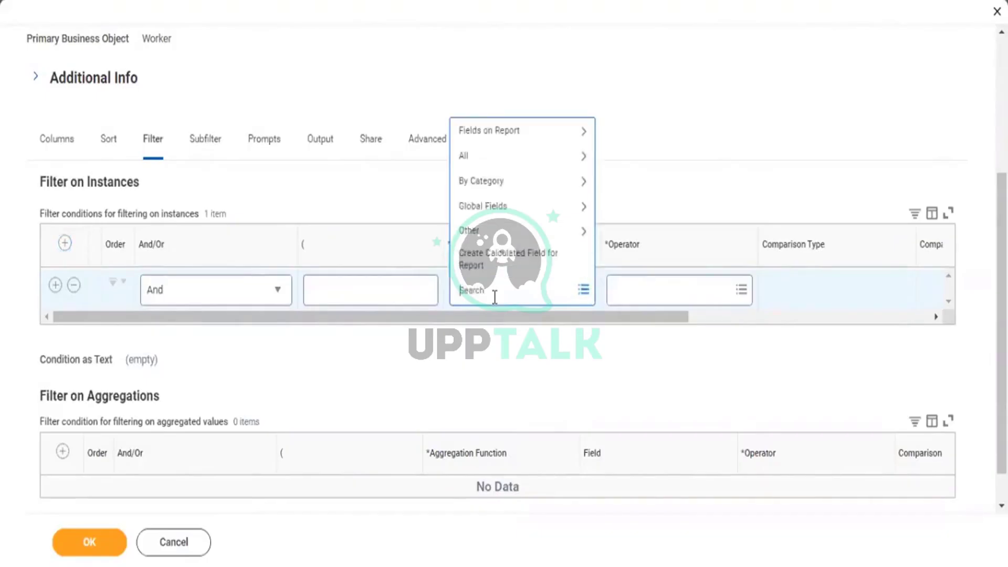
text(active status)
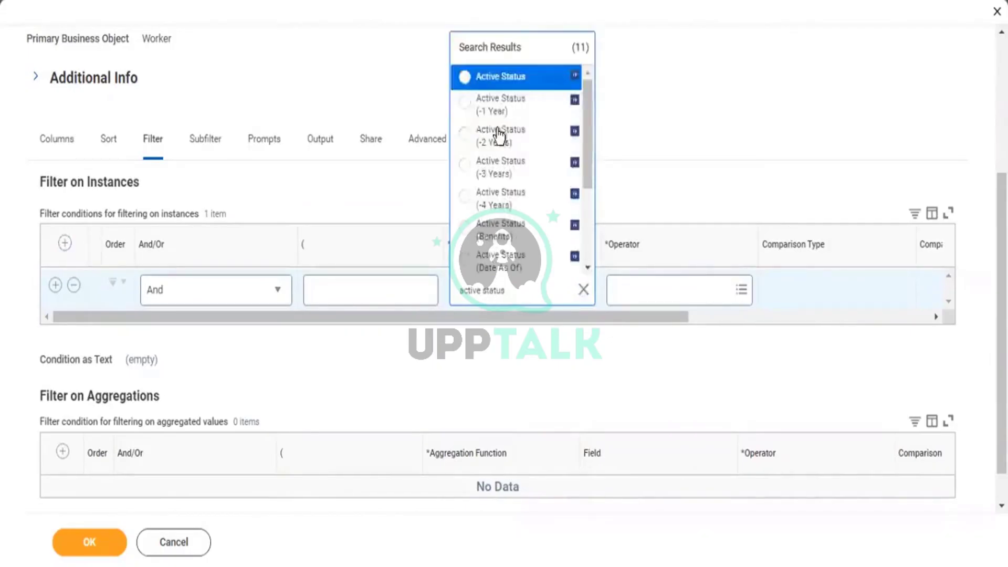
click(517, 198)
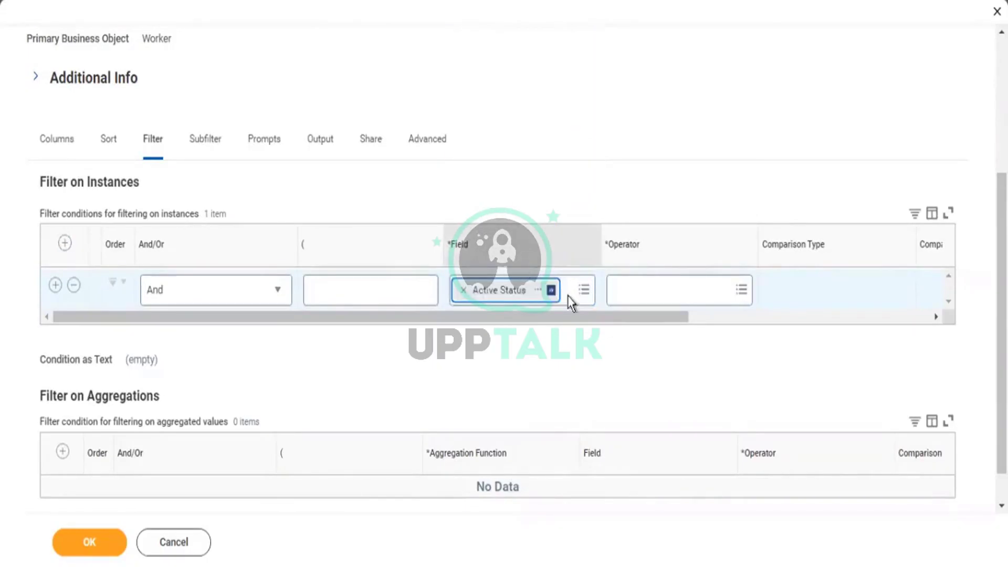
click(540, 293)
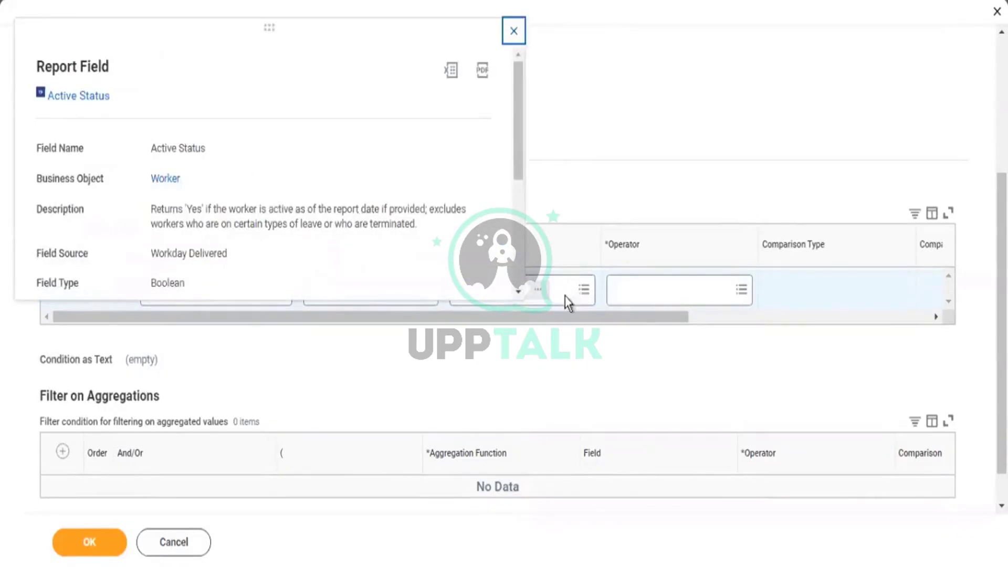
Set the Active Status condition's operator to equal to, enable its comparison value and save the report definition
click(626, 286)
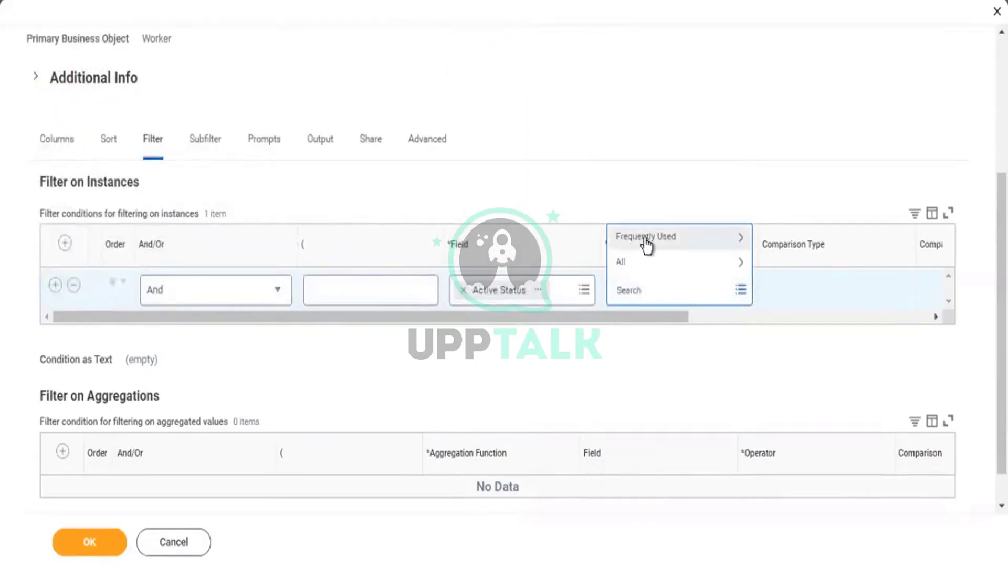
click(647, 240)
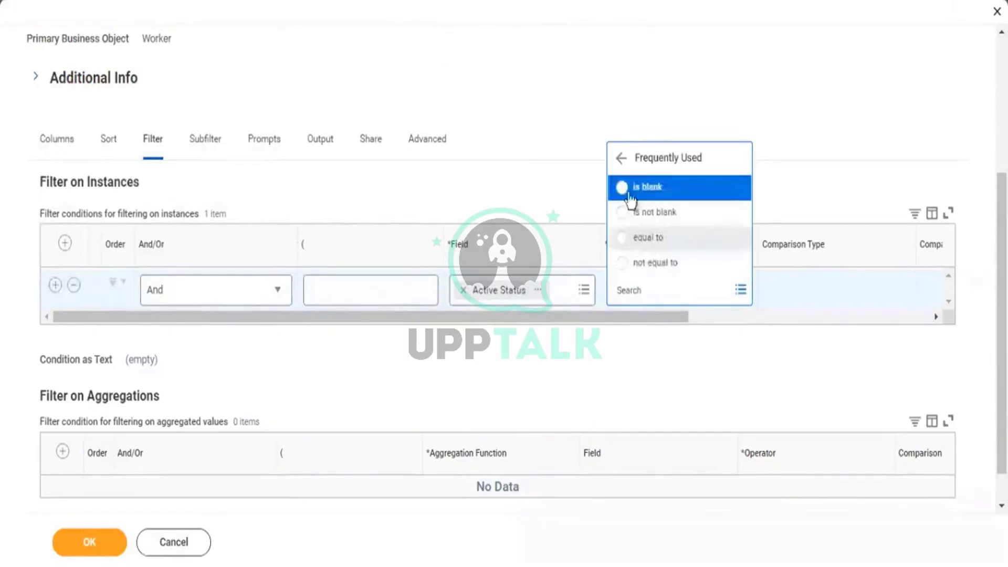
click(649, 238)
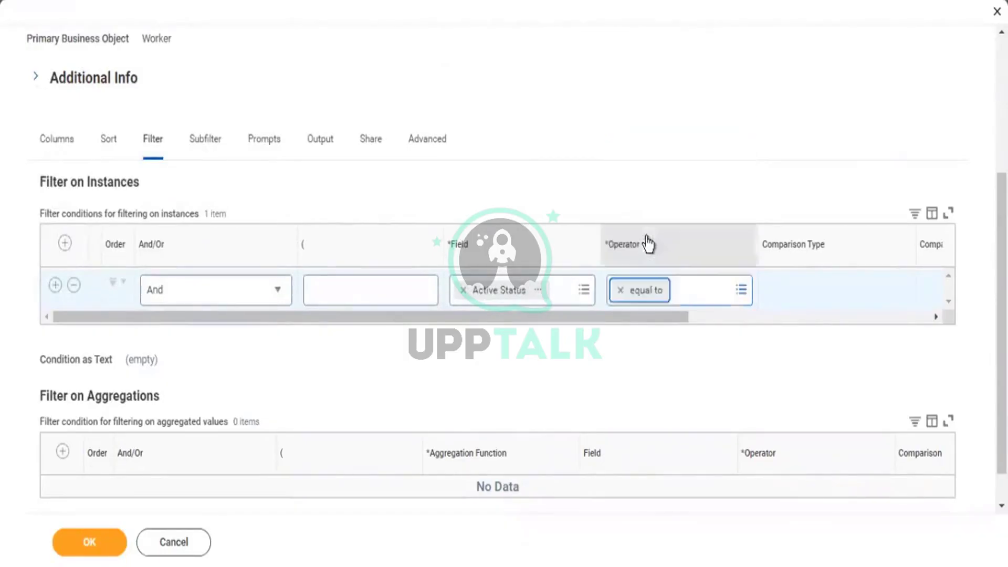
click(744, 327)
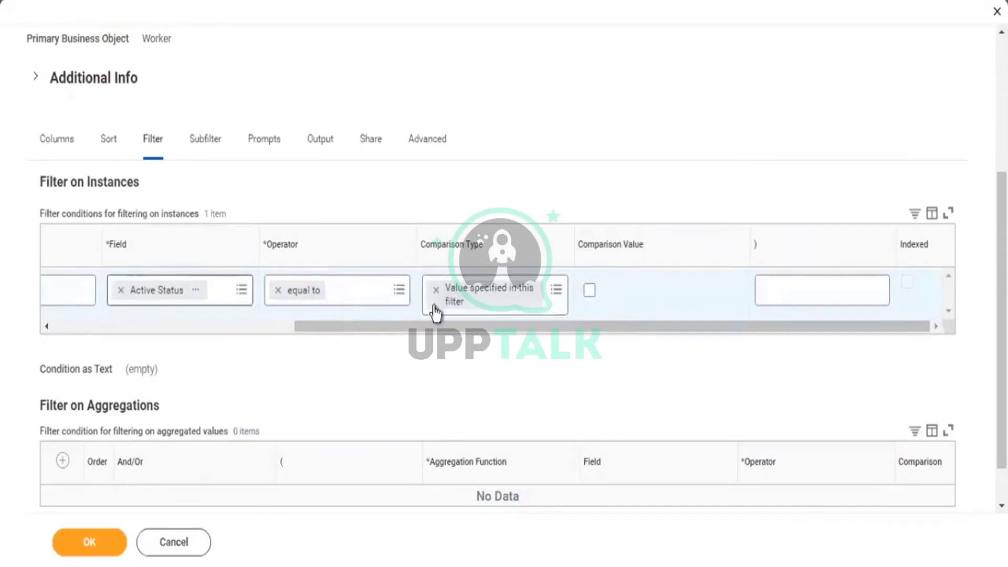
click(589, 294)
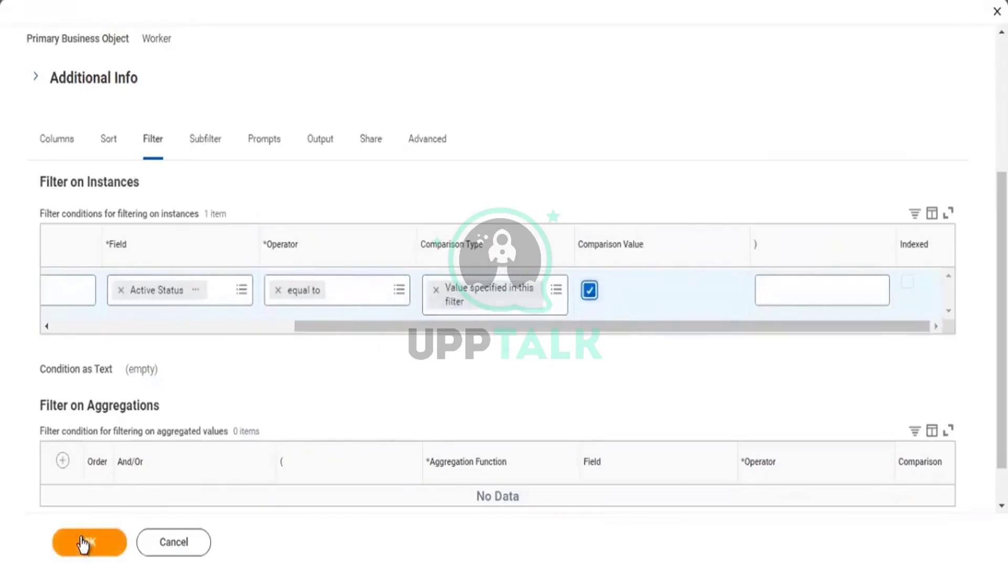
click(84, 545)
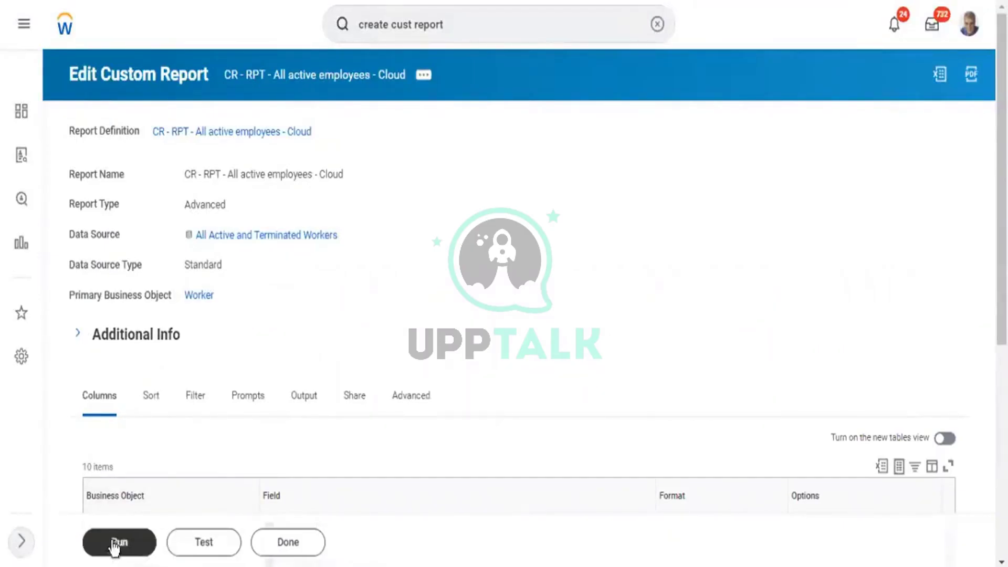
Test the filtered report and check the item count above the results
click(178, 545)
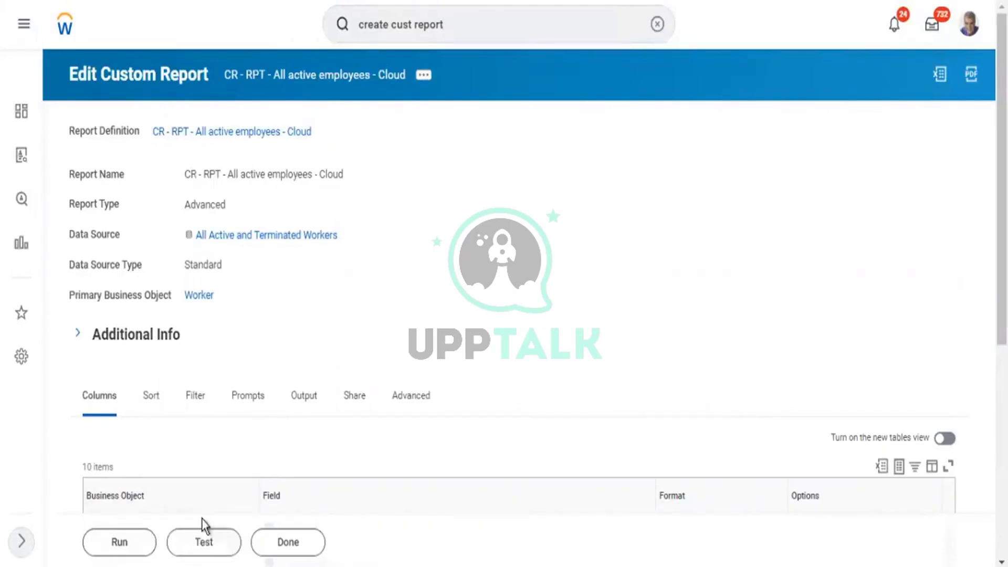
click(198, 545)
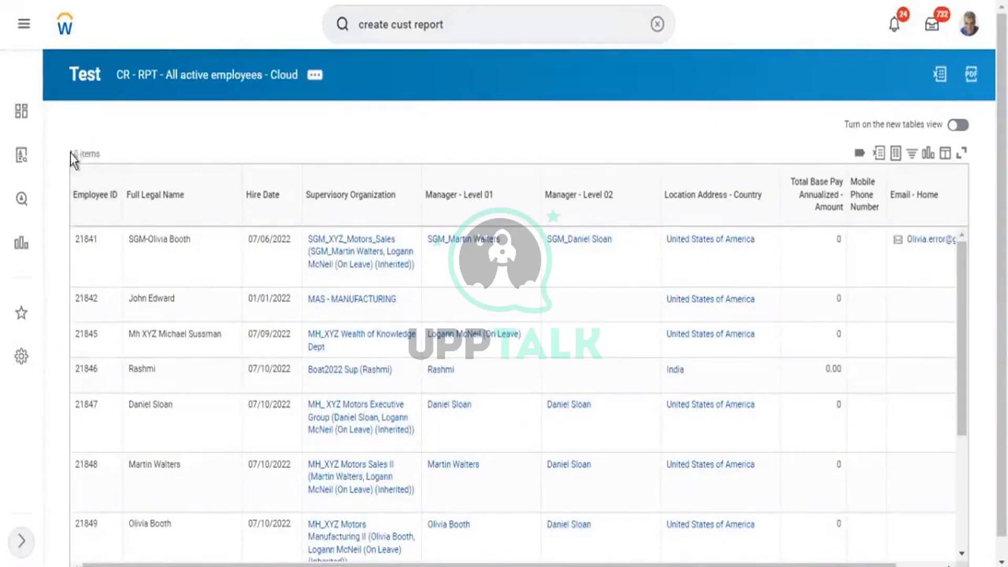
drag(67, 153, 99, 156)
Run the full filtered report from the test results
click(317, 76)
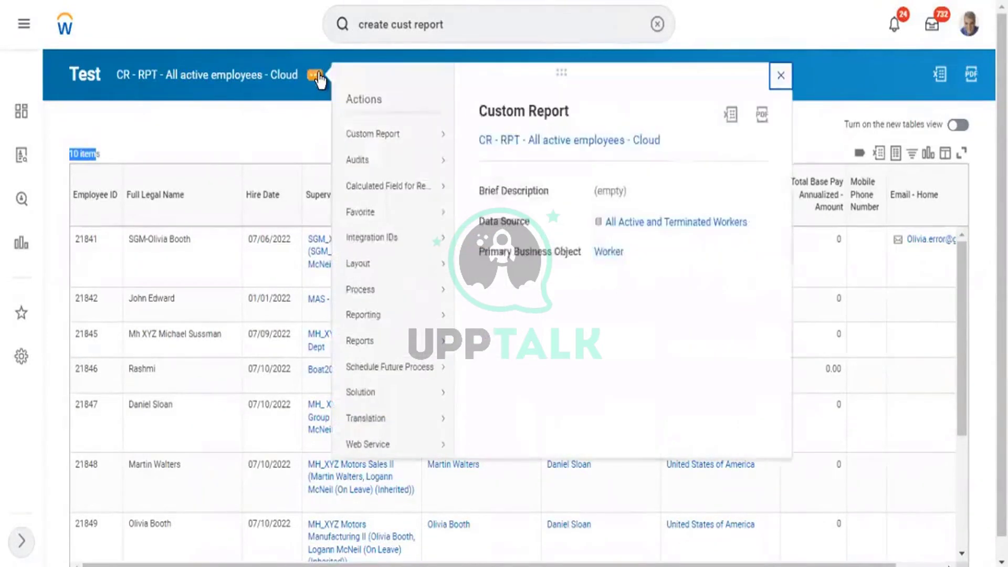
mouse_move(369, 148)
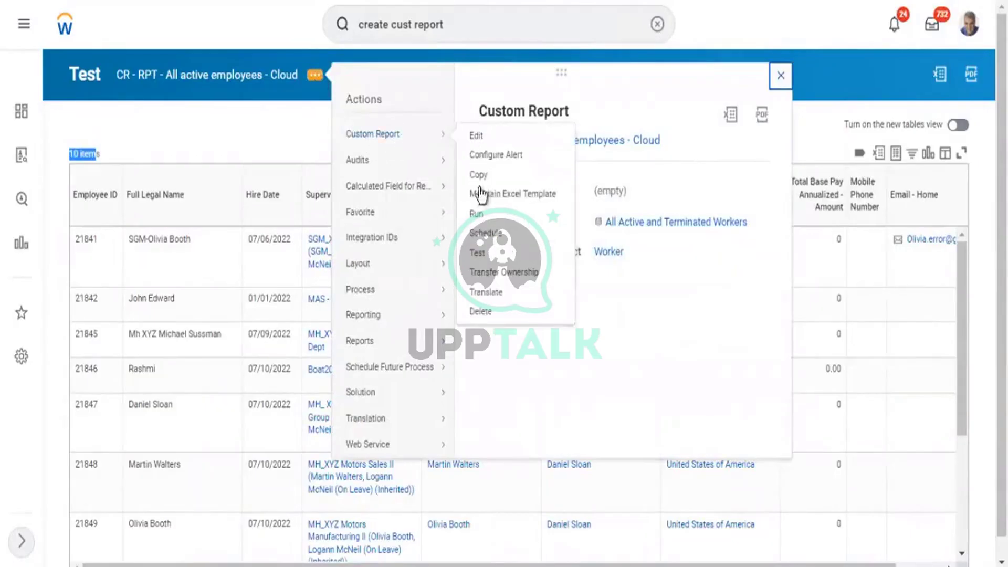
click(475, 220)
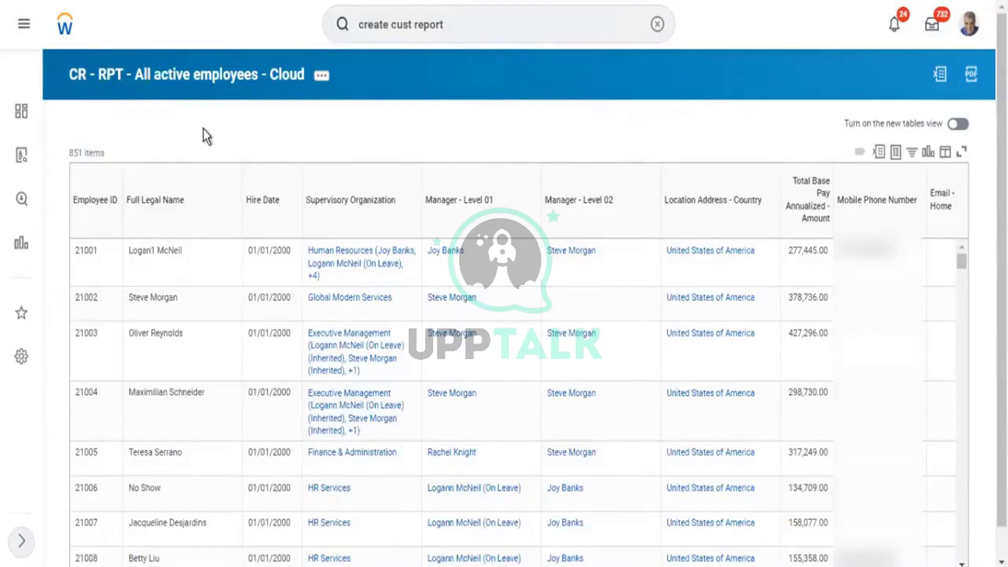
Reopen the report definition for editing and add an eleventh Worker column row after Email - Home
click(321, 77)
click(321, 79)
mouse_move(389, 138)
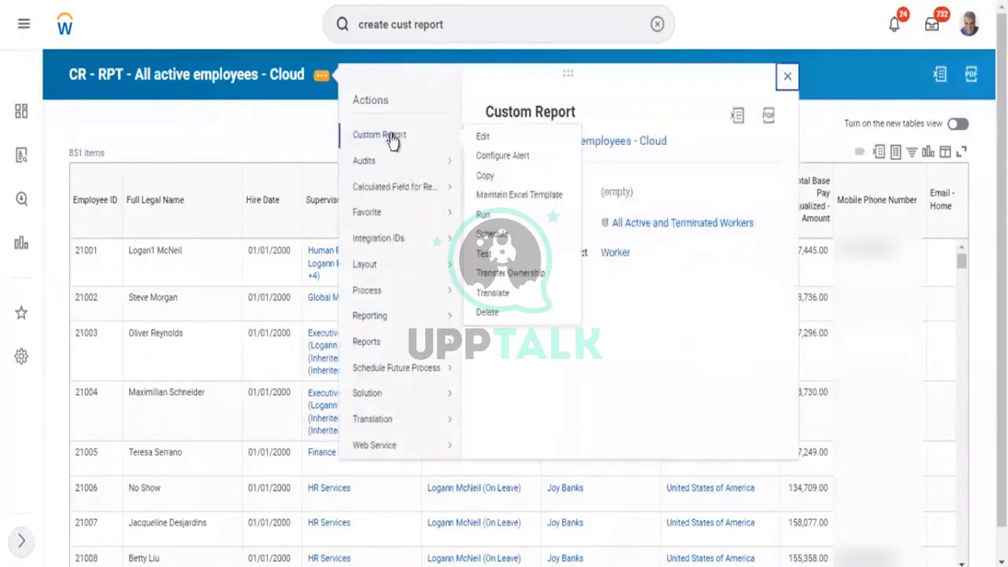
click(482, 138)
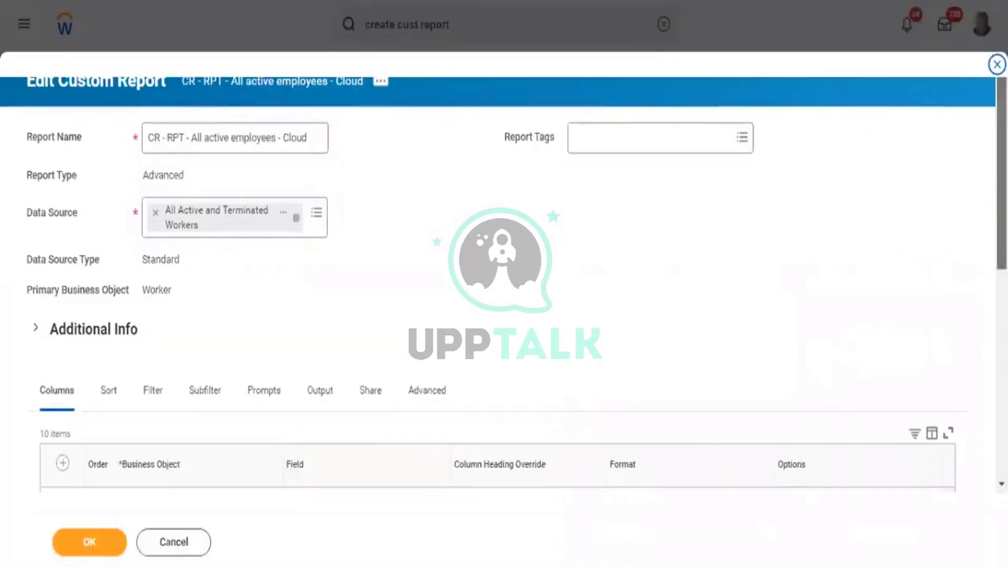
scroll(972, 232, down, 8)
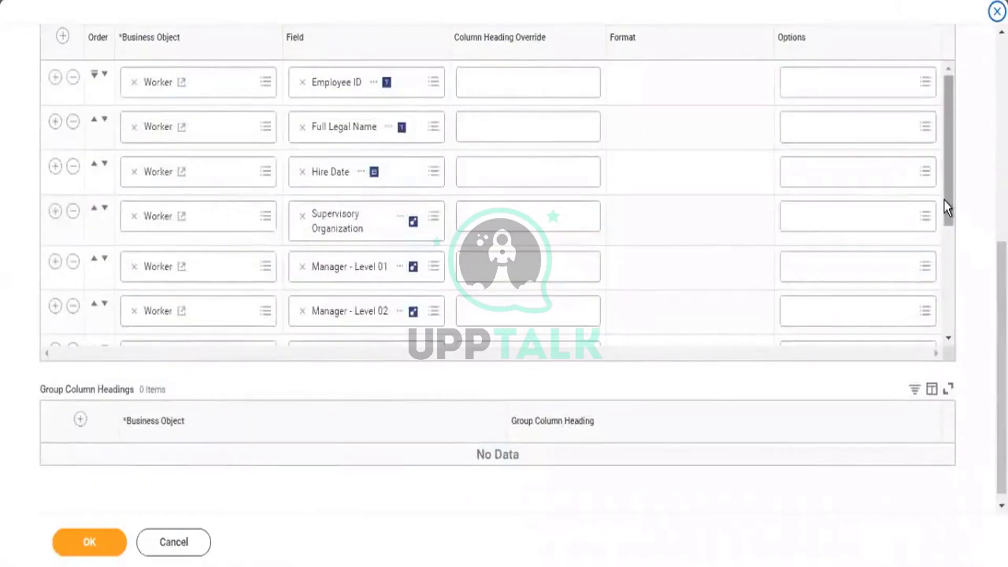
drag(947, 207, 949, 357)
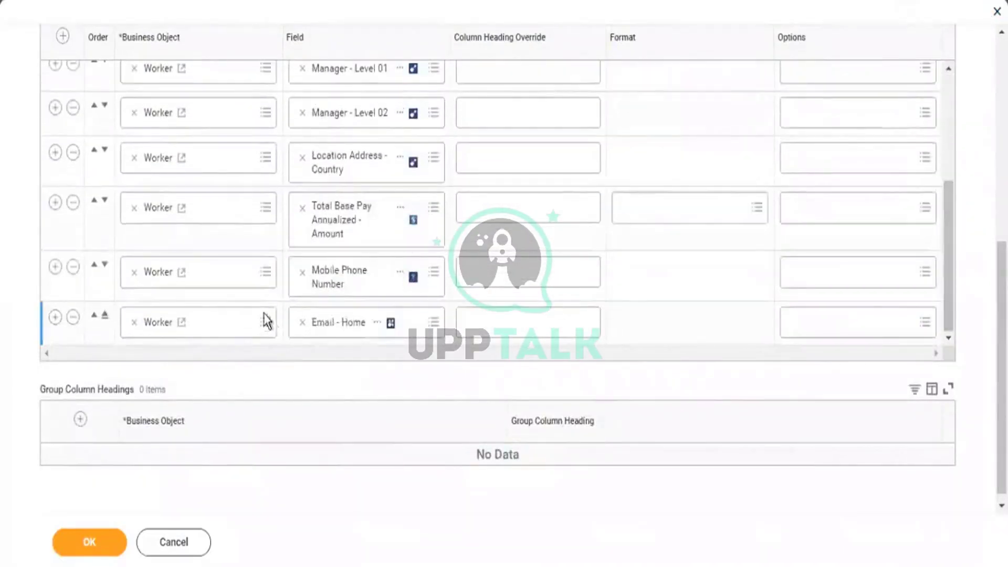
click(55, 318)
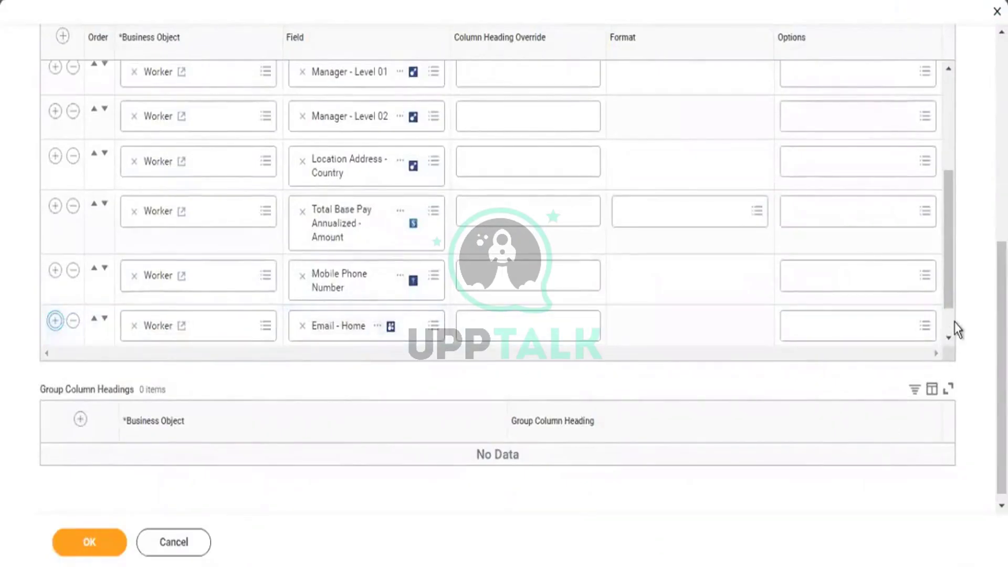
scroll(950, 324, down, 1)
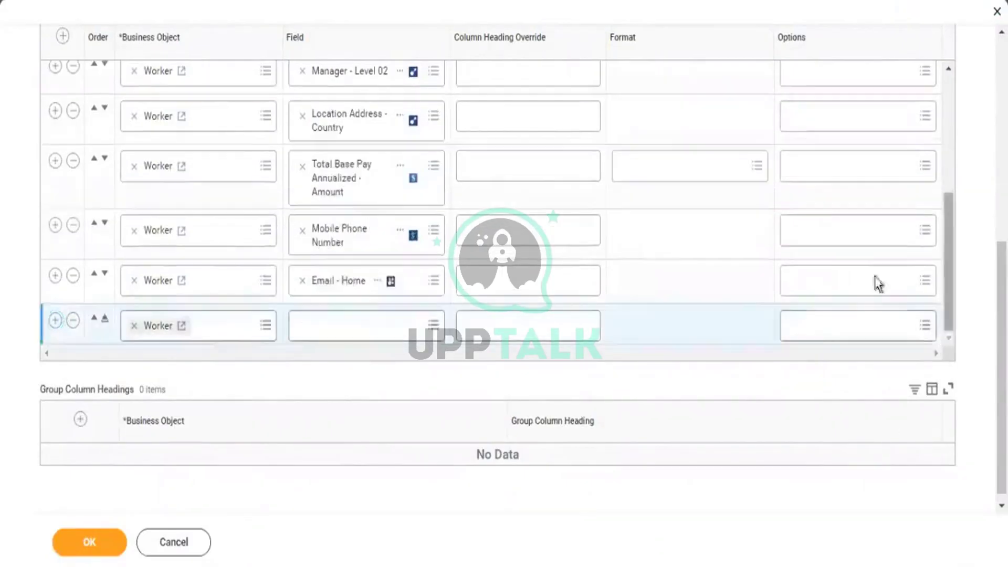
Search the report fields for active status and set the eleventh column's field to Active Status
click(371, 324)
text(A)
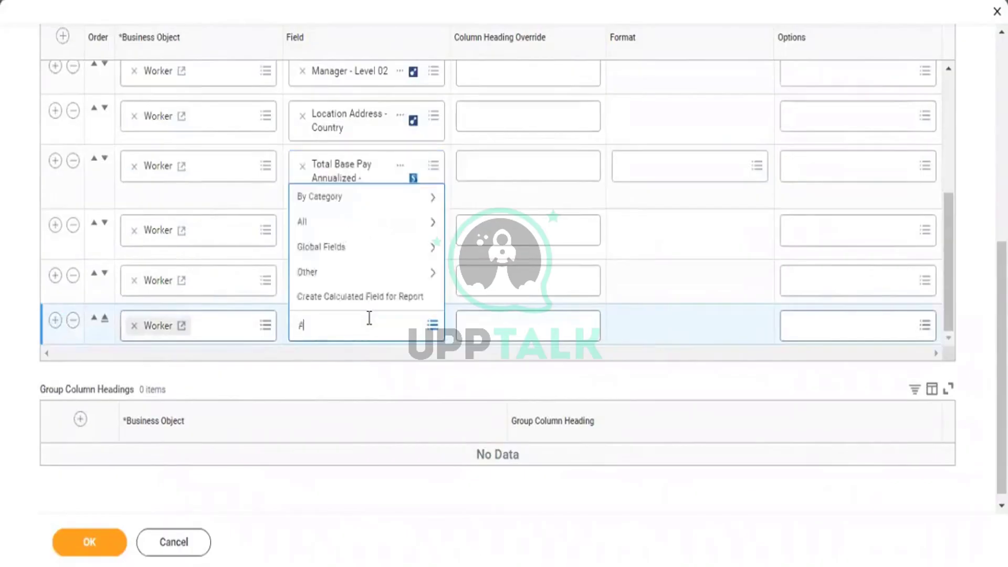
text(ctive us)
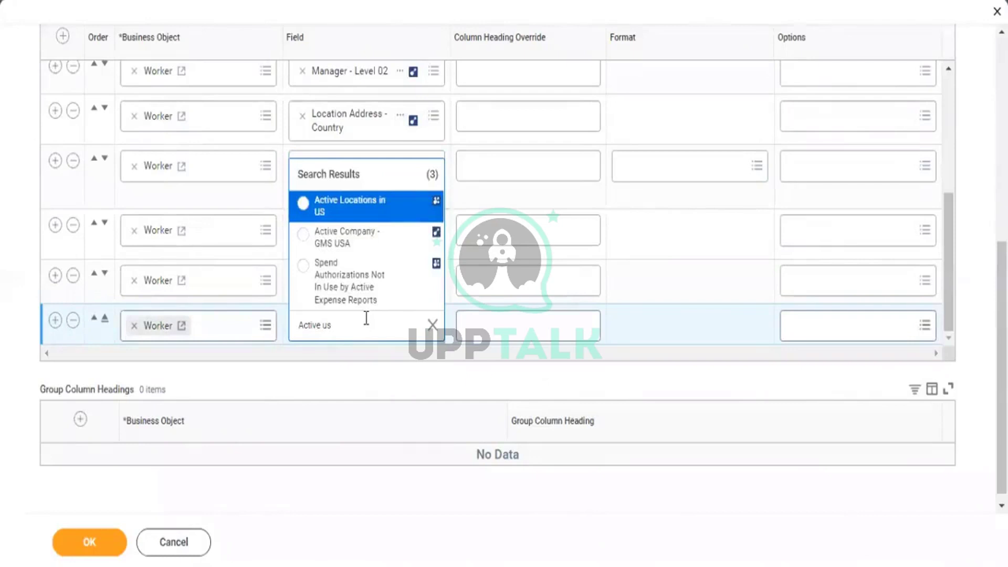
key(BackSpace)
key(BackSpace)
text(status)
key(Return)
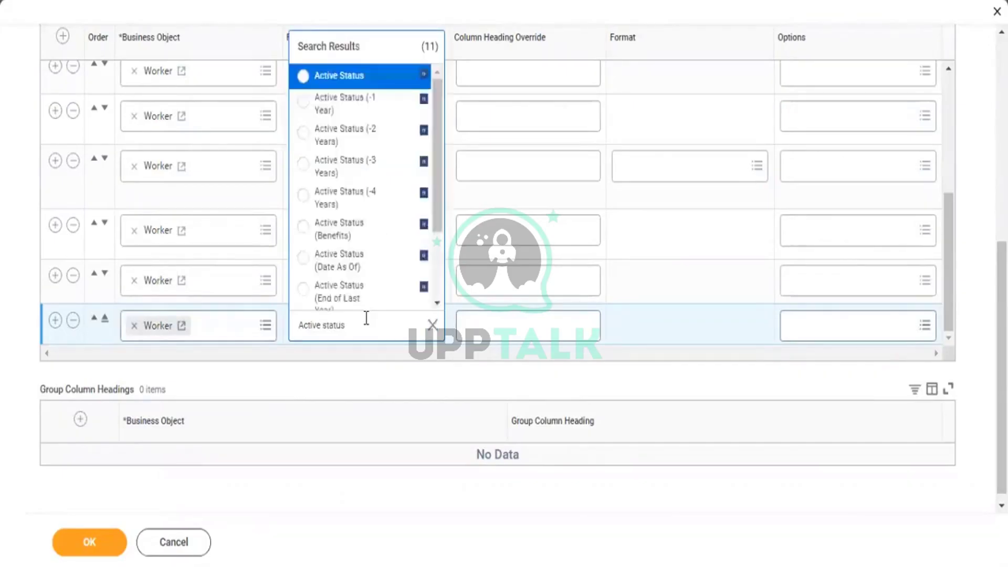
click(364, 76)
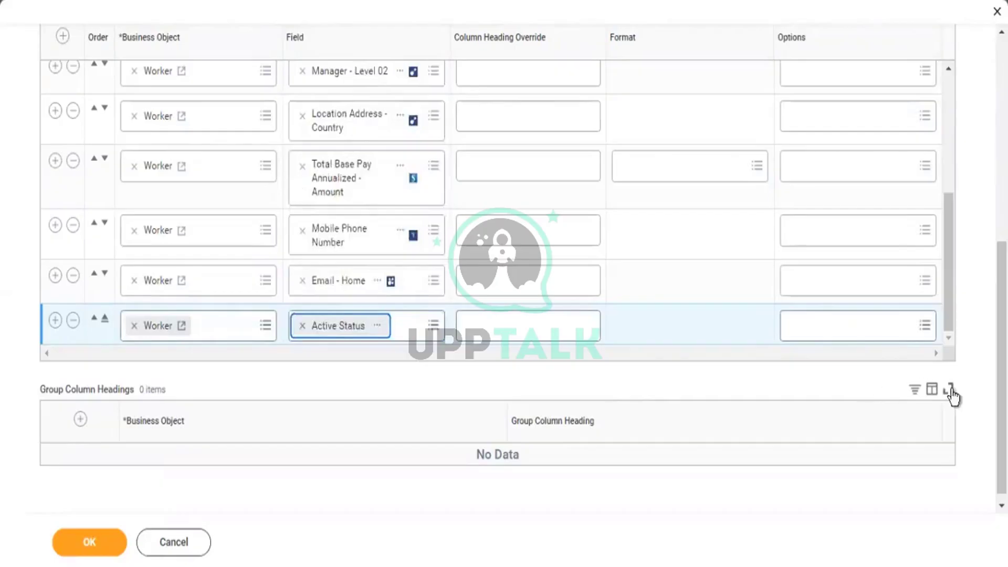
Clear the comparison value of the Active Status filter condition and save the report definition with its new column
scroll(984, 225, up, 5)
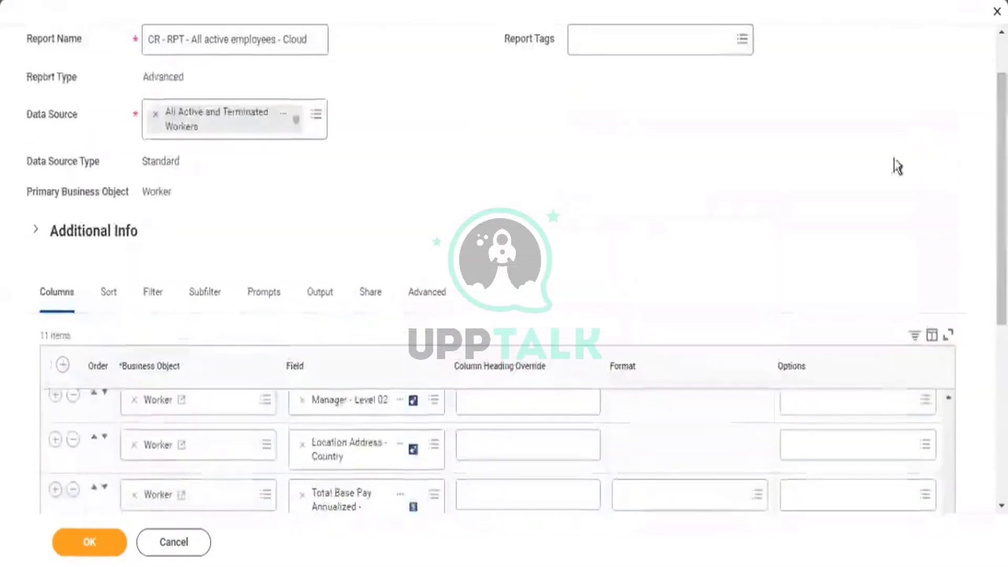
click(154, 293)
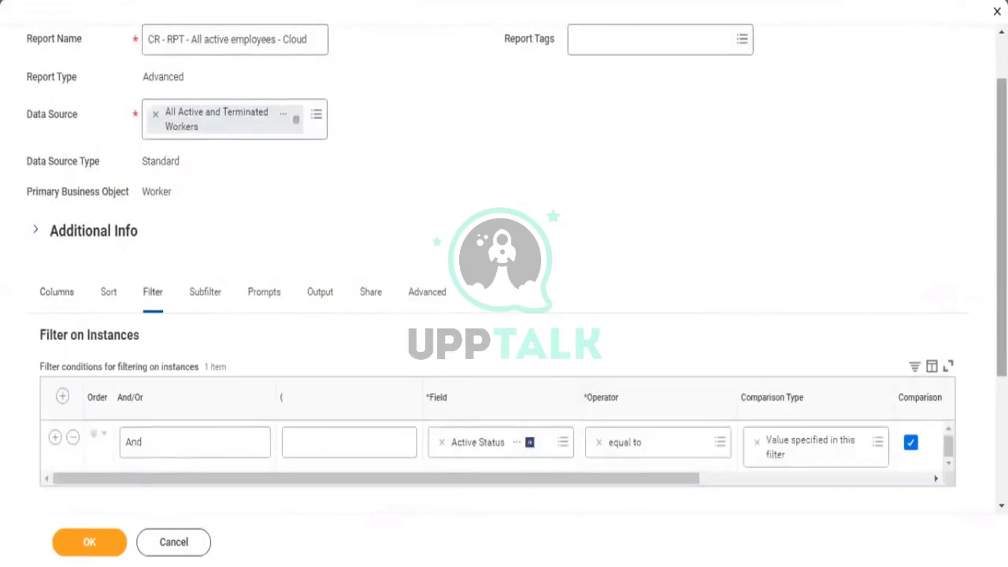
scroll(837, 324, down, 4)
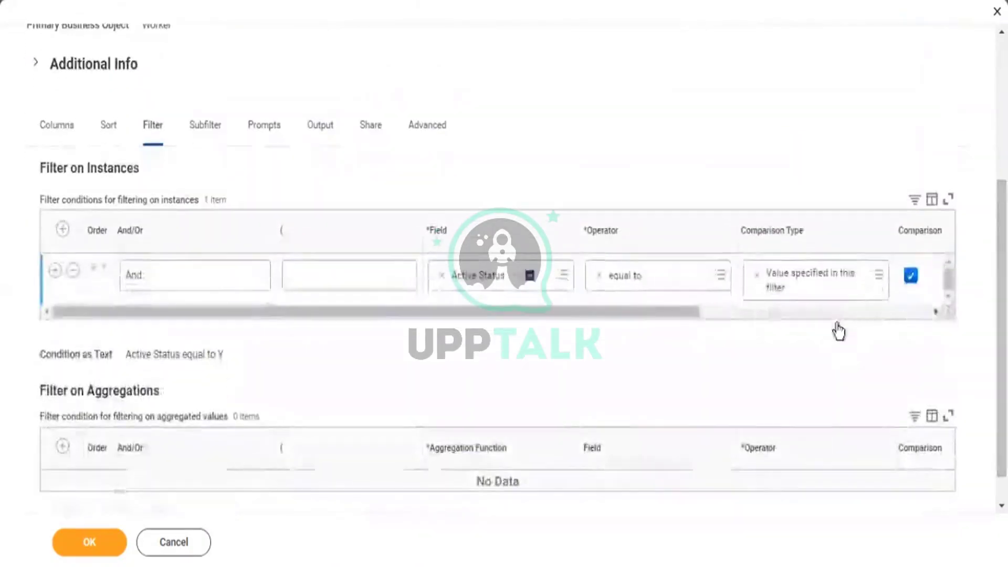
click(833, 314)
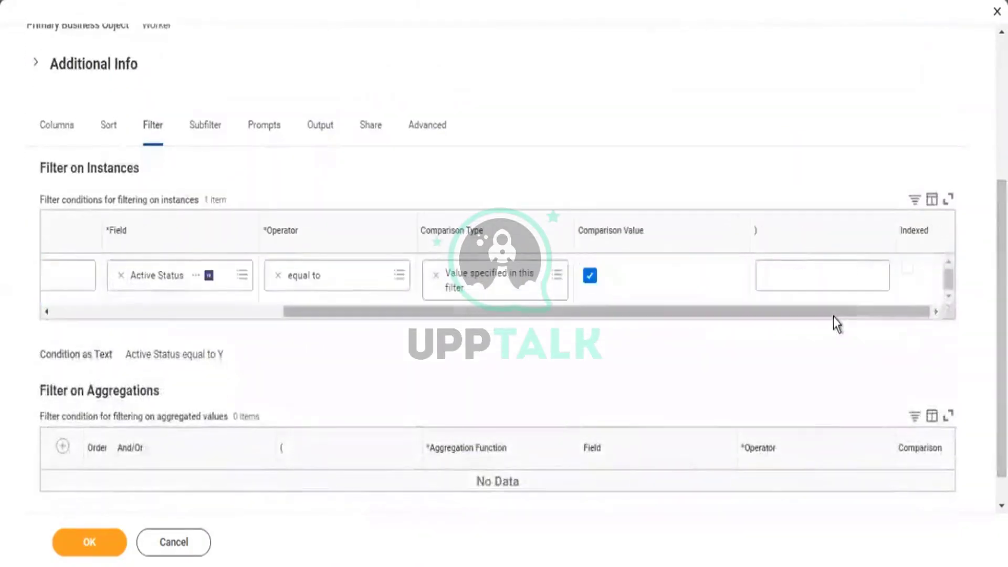
click(590, 276)
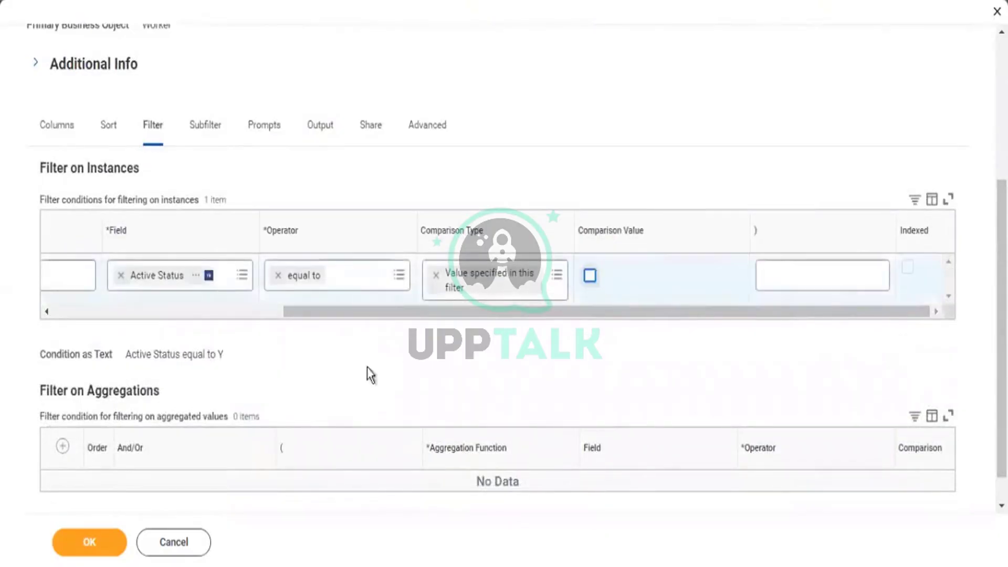
click(88, 541)
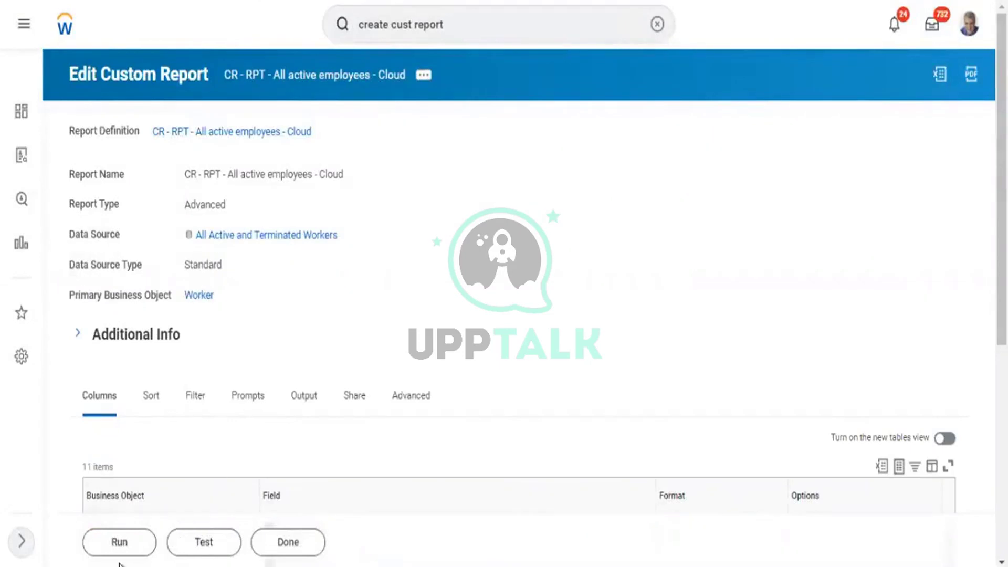
Run the report with the cleared filter value and inspect its Email - Home and Active Status columns
click(117, 540)
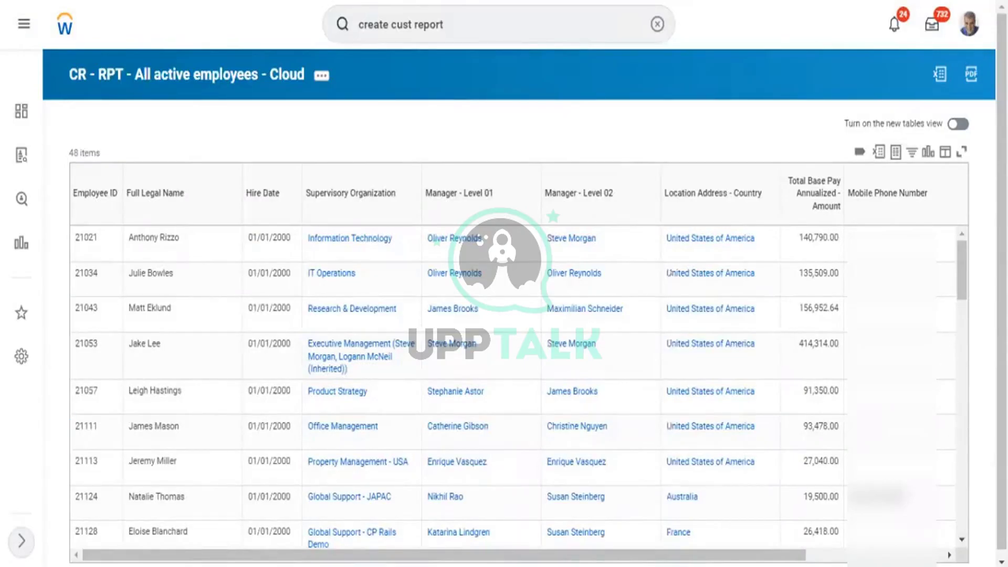
scroll(956, 446, down, 1)
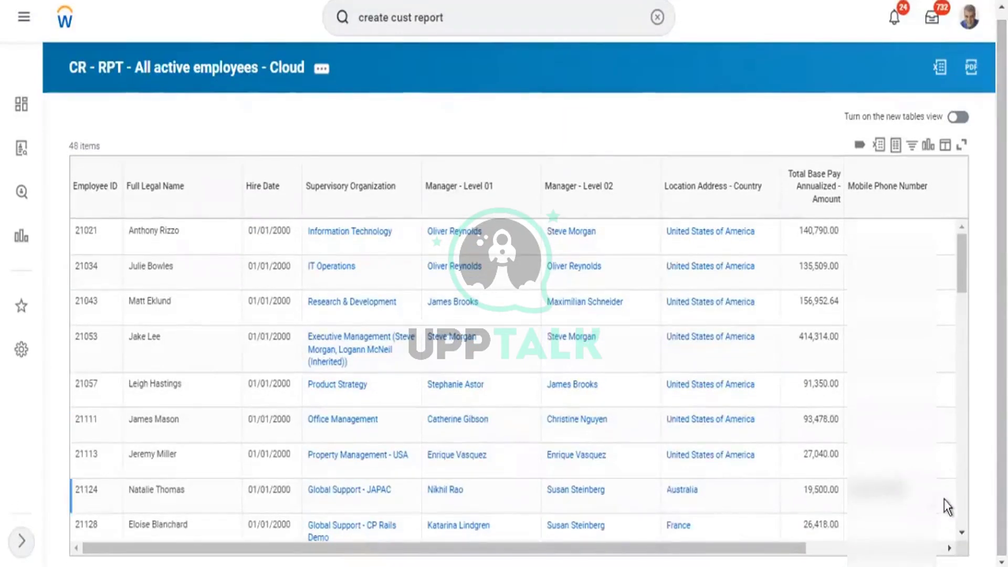
key(Down)
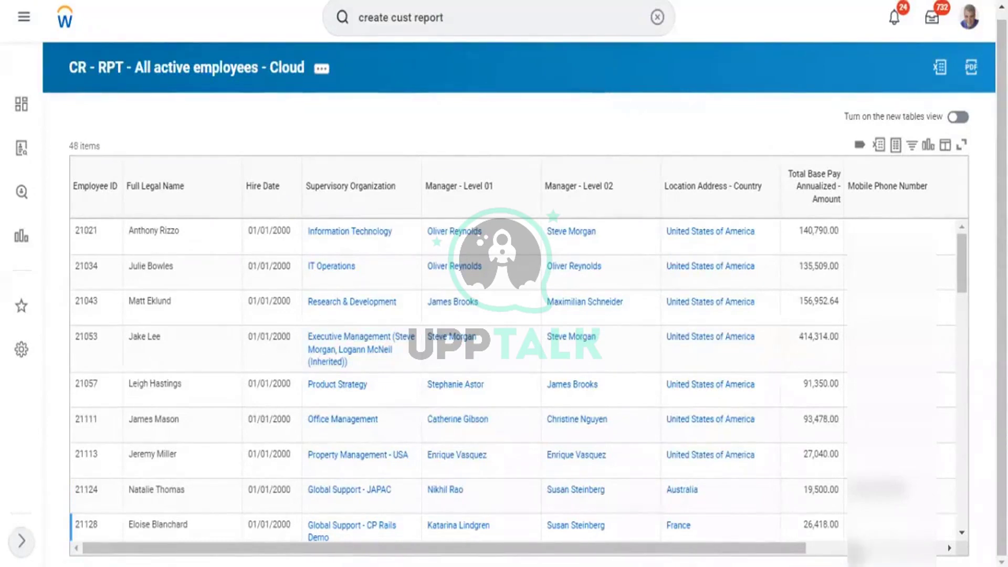
click(850, 548)
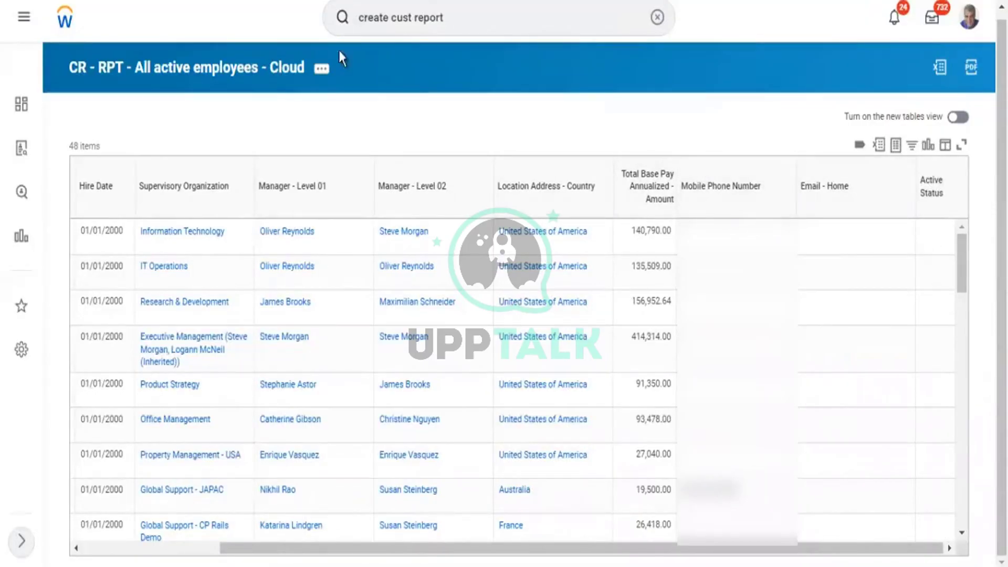
Reopen the report definition for editing and review all the fields in its column list, from Employee ID to Active Status
click(320, 77)
click(320, 76)
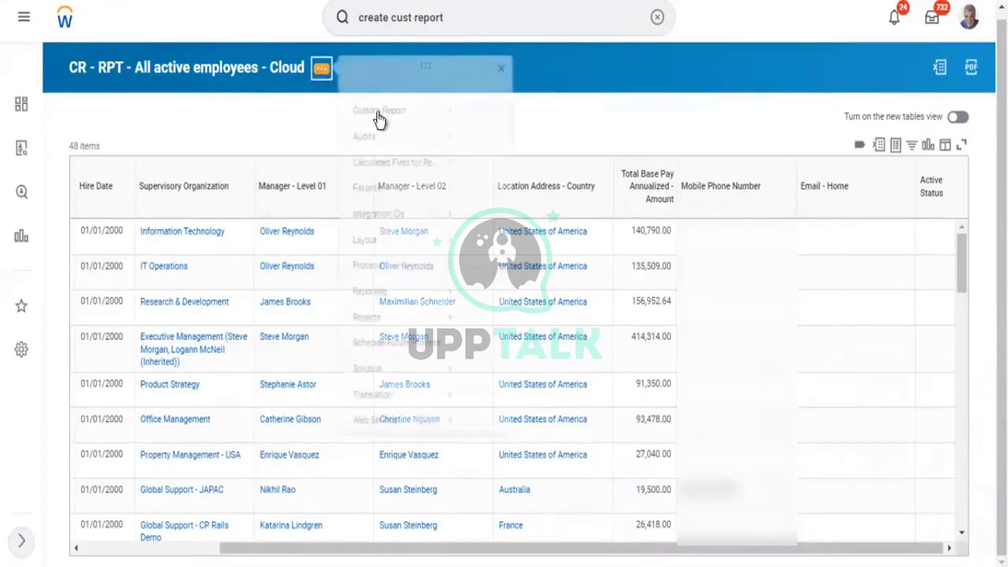
mouse_move(391, 127)
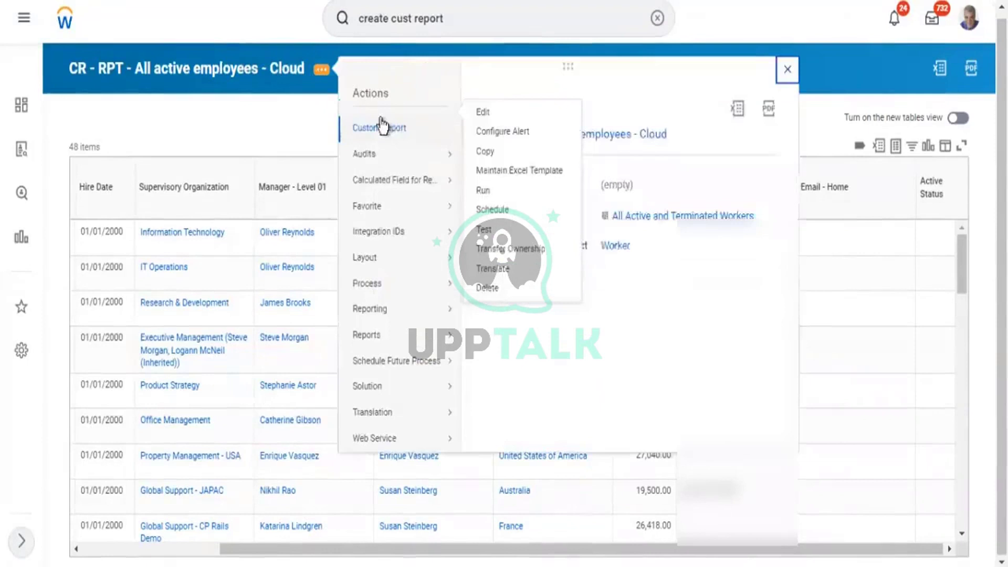
click(477, 113)
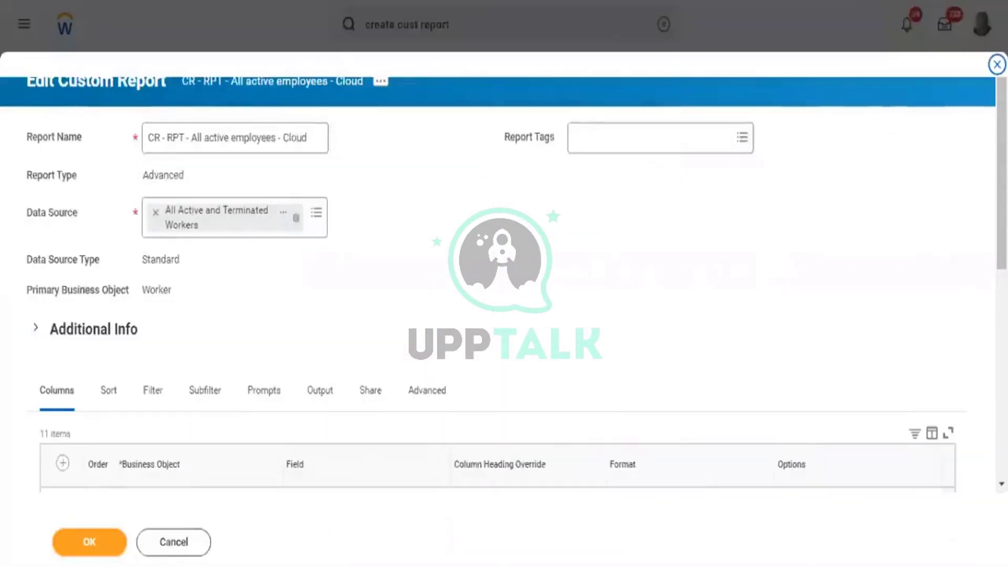
scroll(504, 283, down, 8)
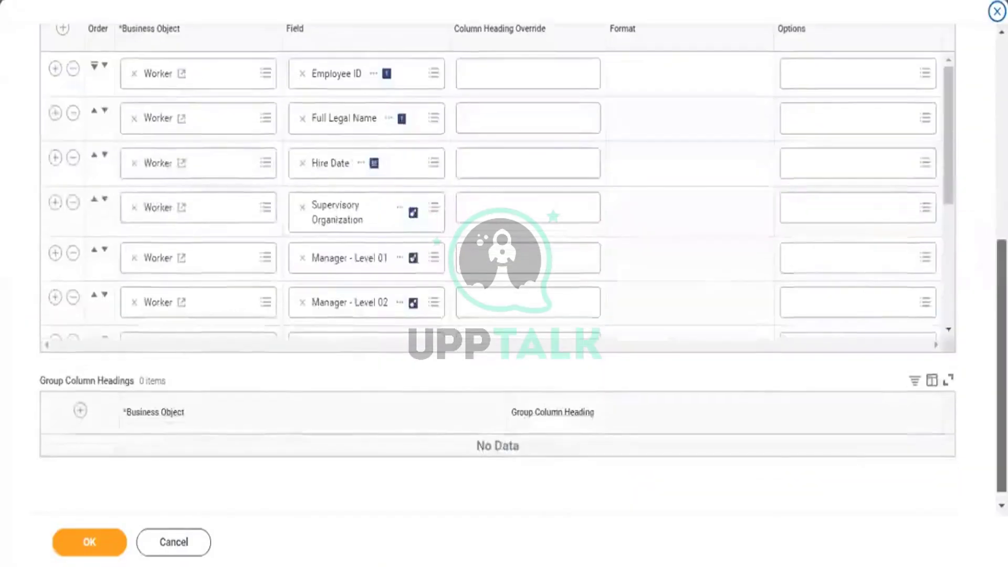
drag(945, 172, 947, 320)
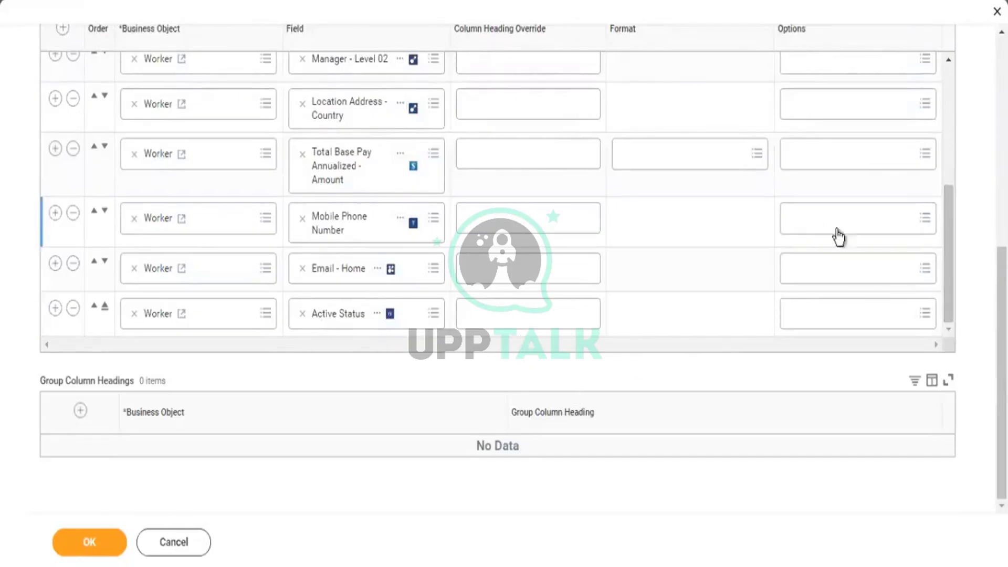
drag(953, 235, 942, 52)
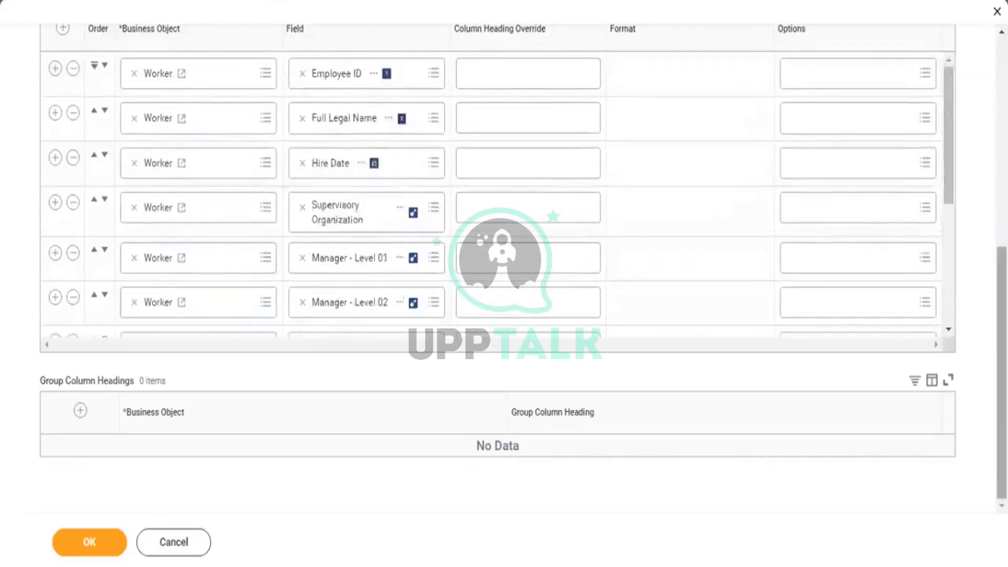
drag(1001, 378, 1001, 195)
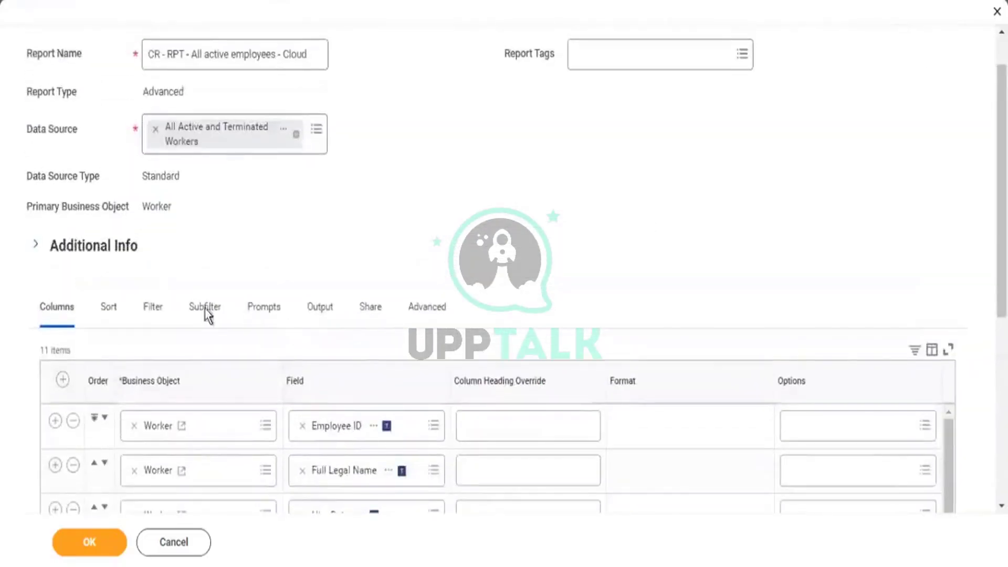
Enable the comparison value of the Active Status filter condition again and save the report definition
click(146, 317)
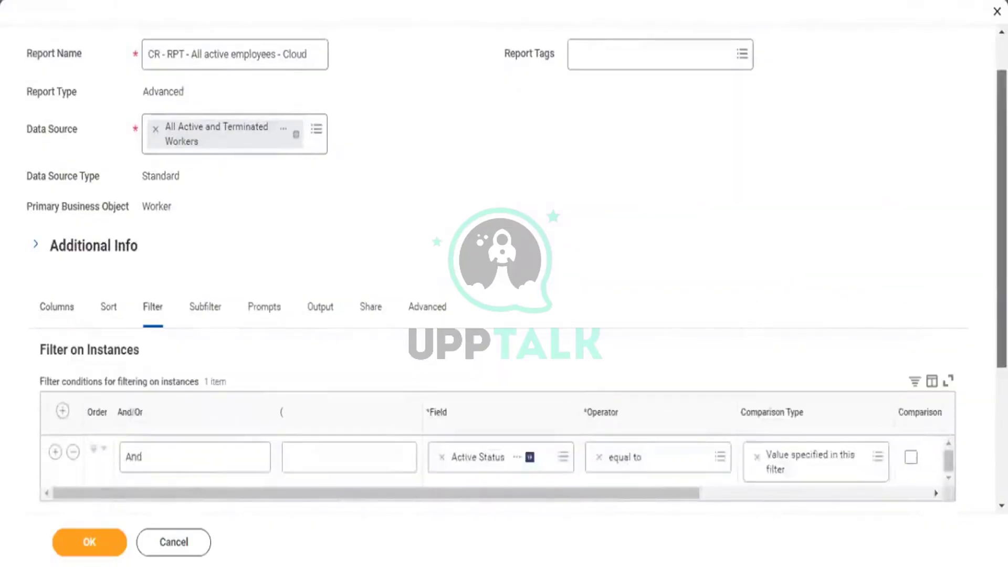
scroll(717, 328, down, 4)
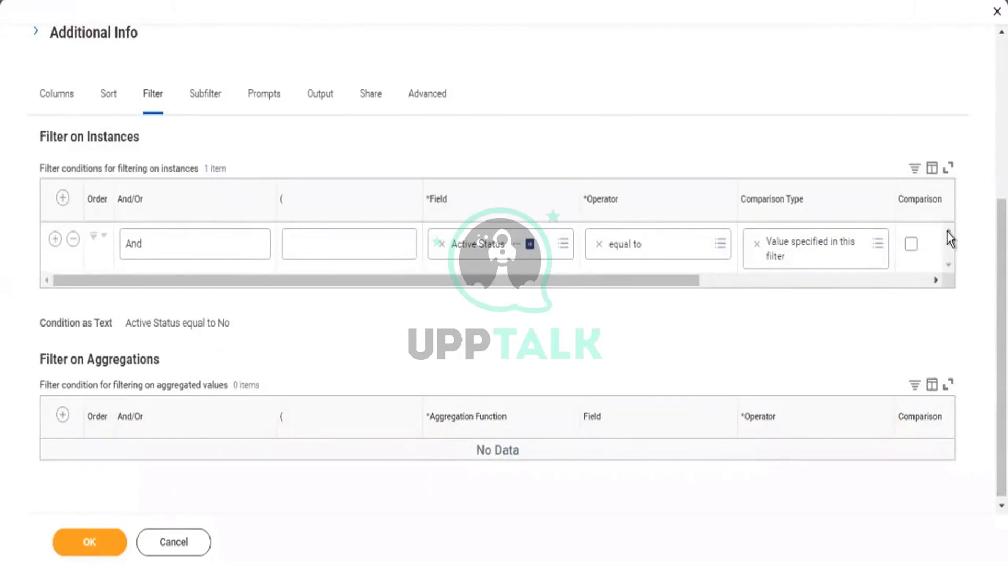
click(911, 245)
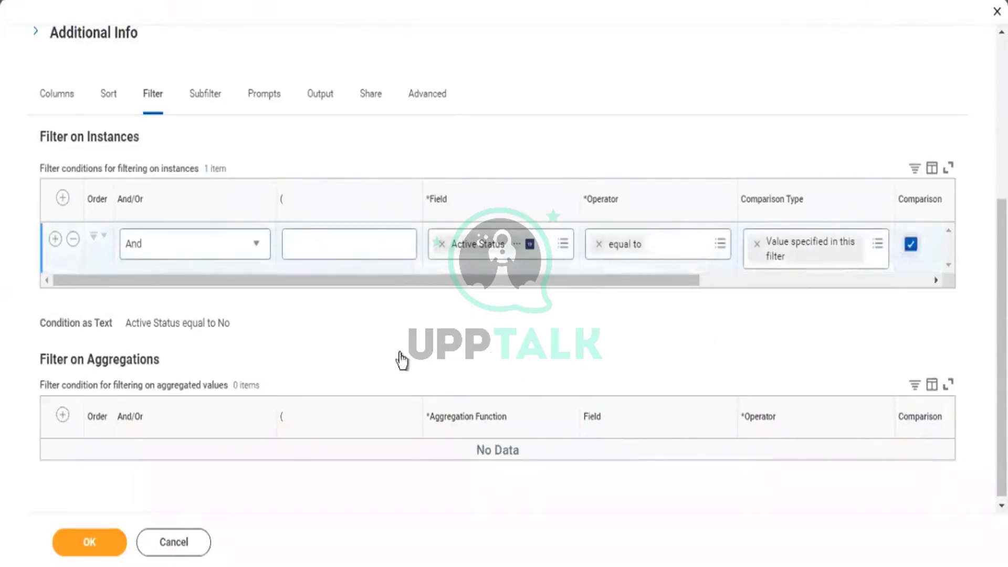
click(103, 540)
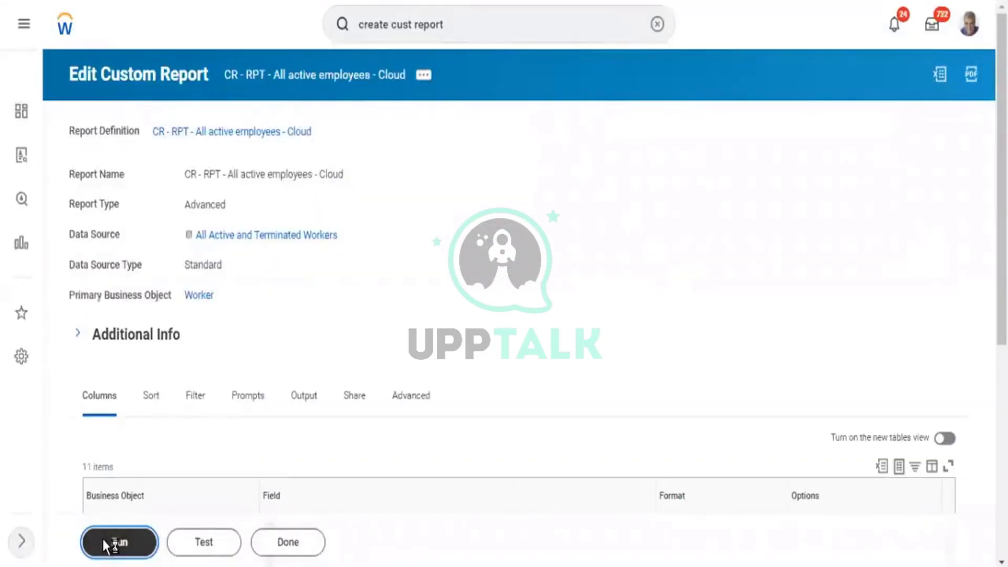
Run the report with the enabled filter value and check the Active Status of the listed workers
click(103, 540)
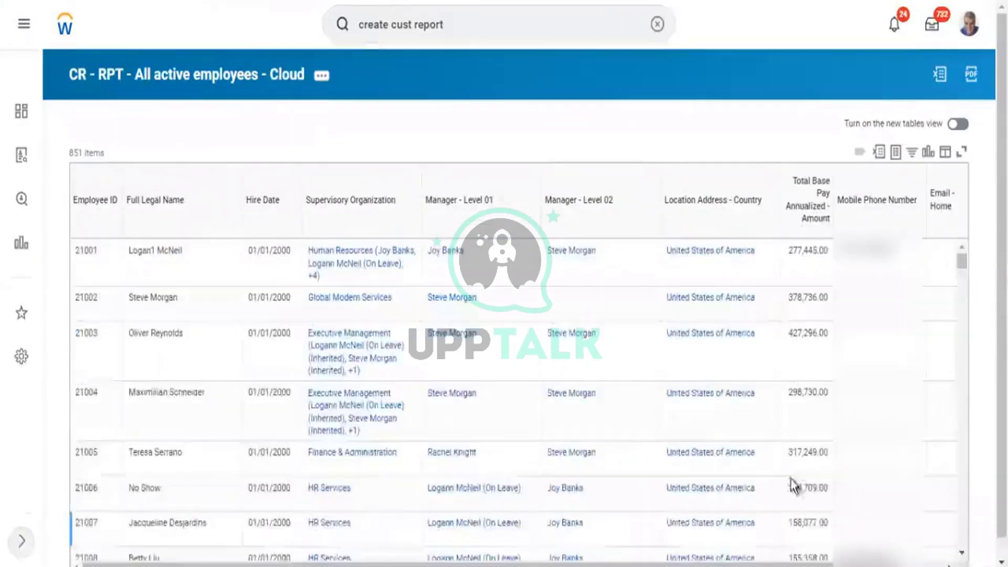
scroll(940, 478, down, 1)
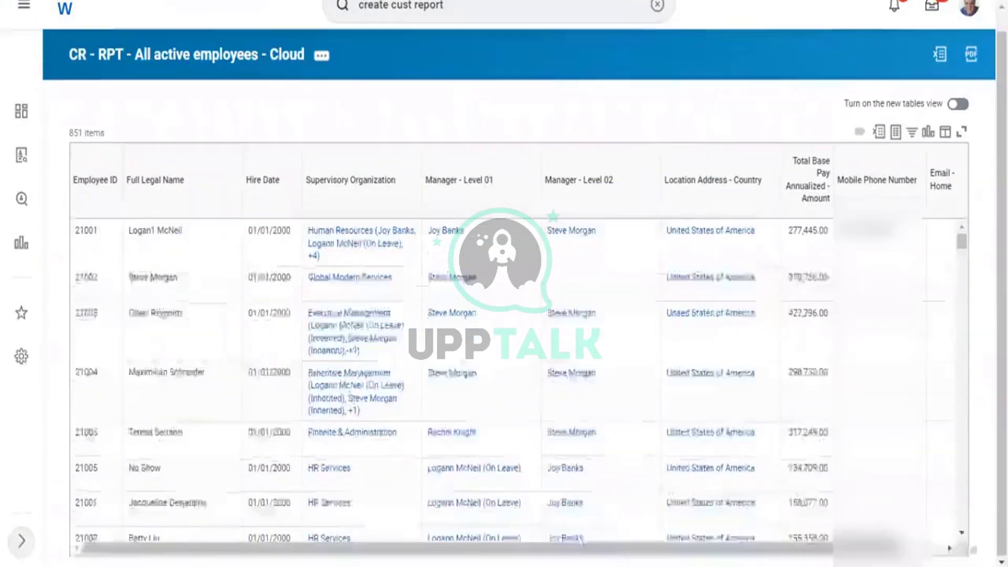
scroll(924, 548, right, 2)
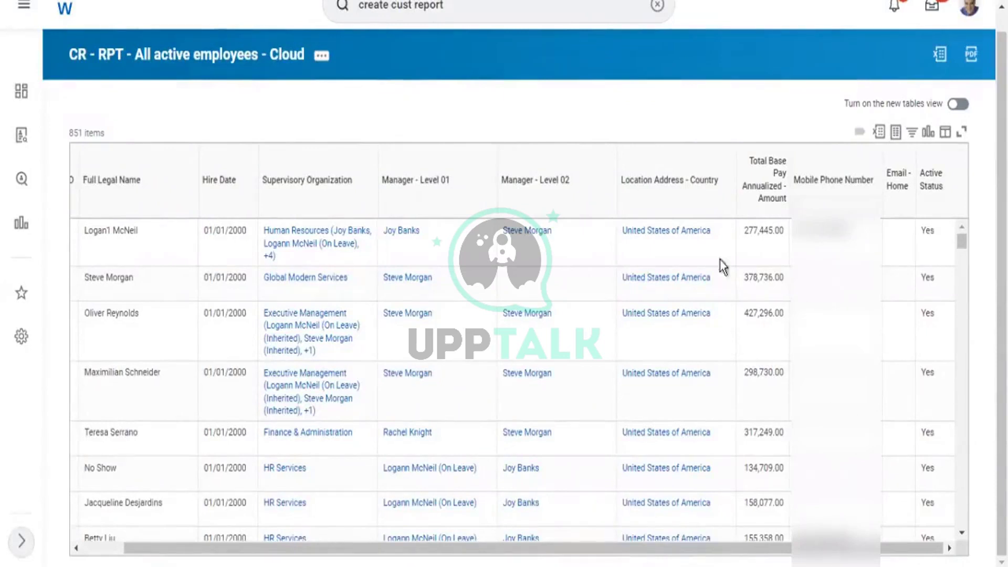
Reopen the report definition and uncheck the comparison value of the Active Status filter condition
click(320, 55)
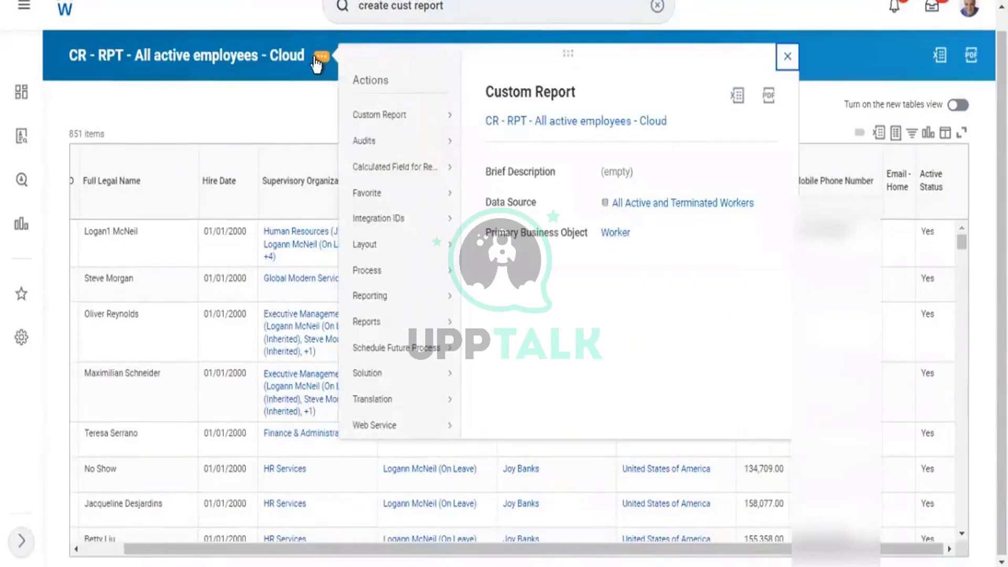
mouse_move(387, 118)
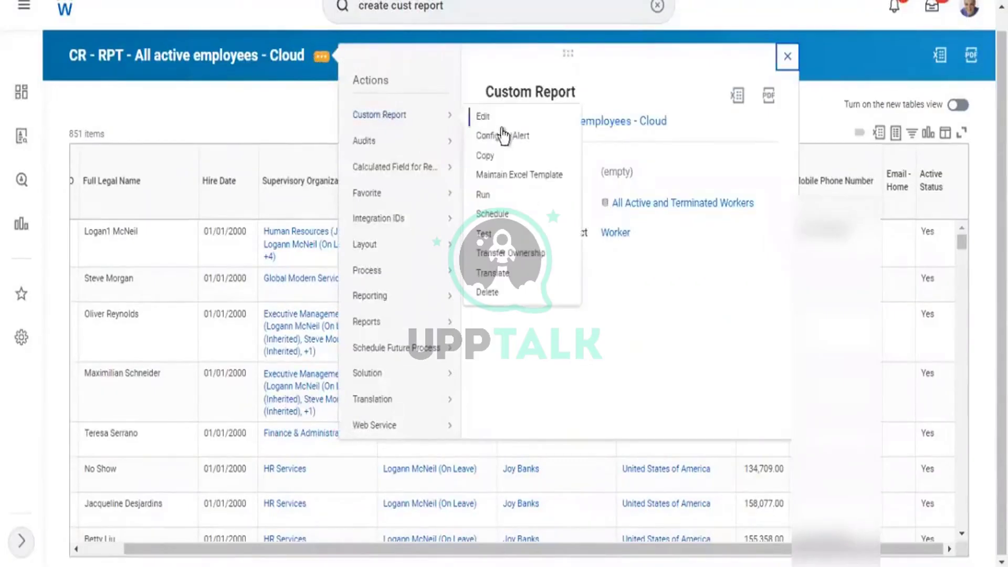
click(482, 119)
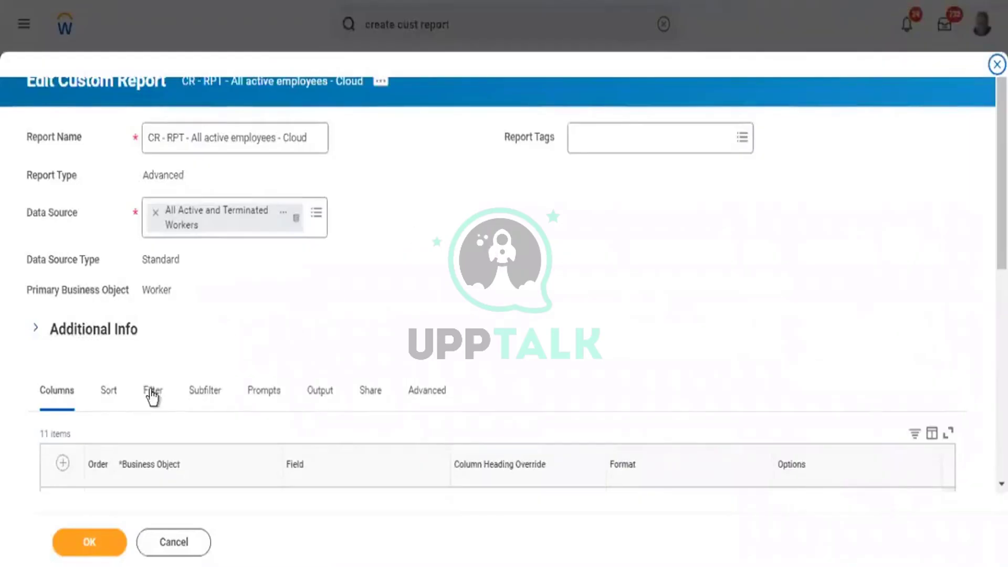
click(152, 392)
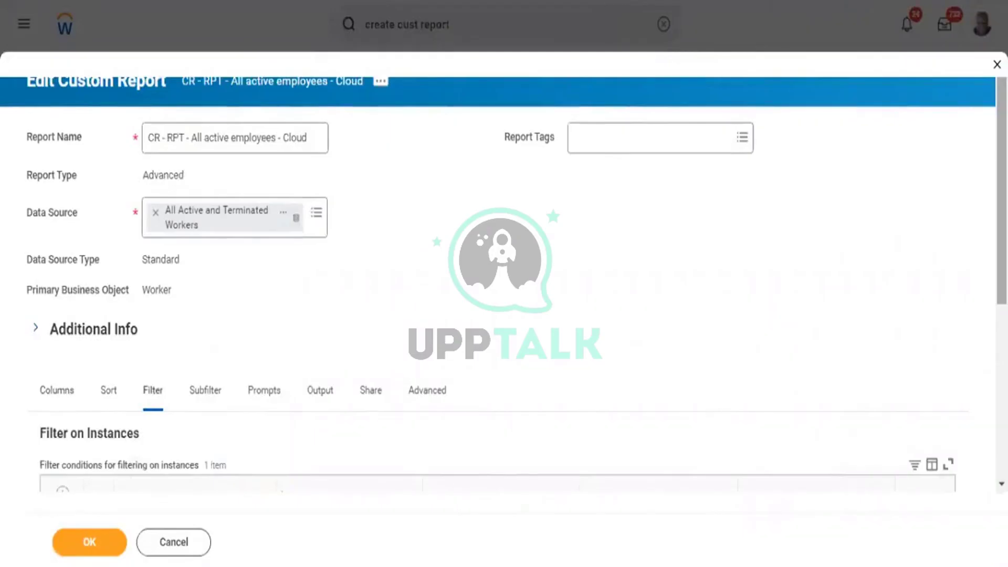
scroll(504, 283, down, 1)
scroll(504, 283, down, 5)
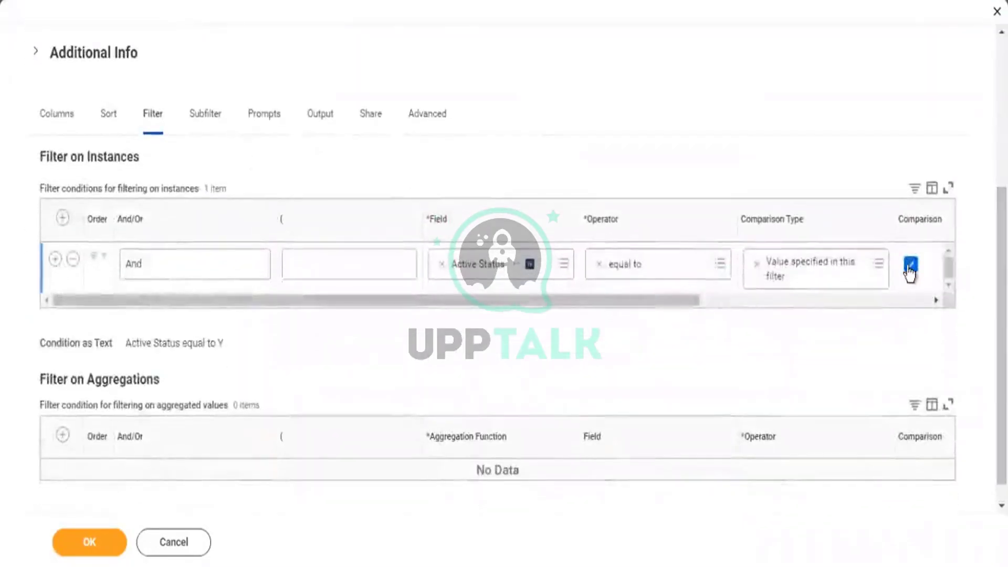
click(910, 266)
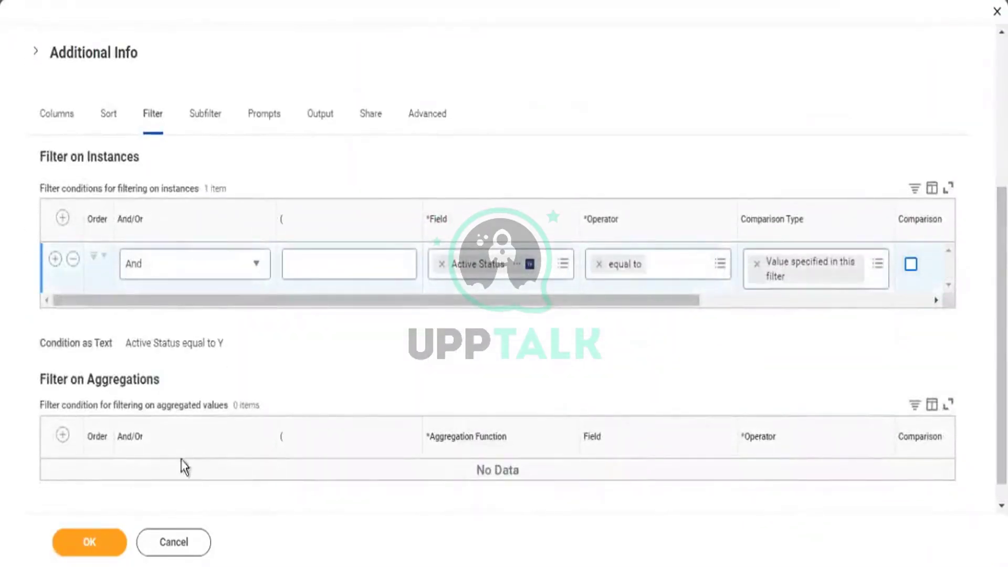
Save the changed filter and rerun the report to inspect its Active Status column
click(98, 544)
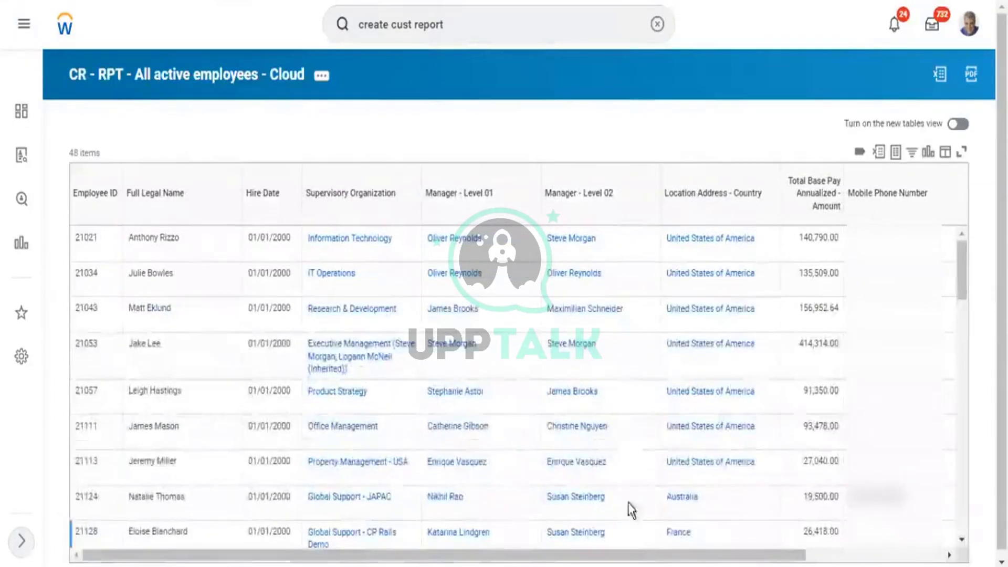
click(887, 556)
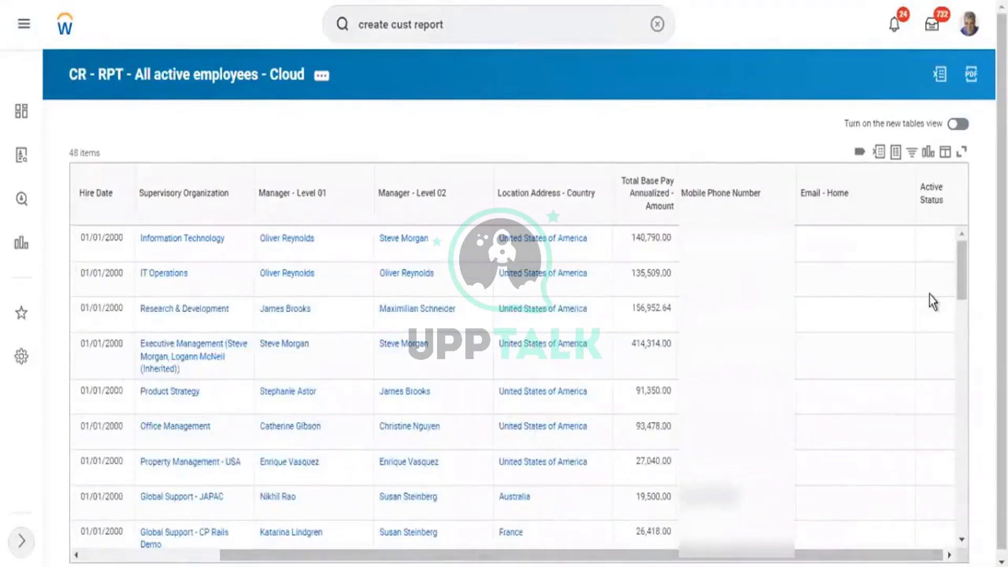
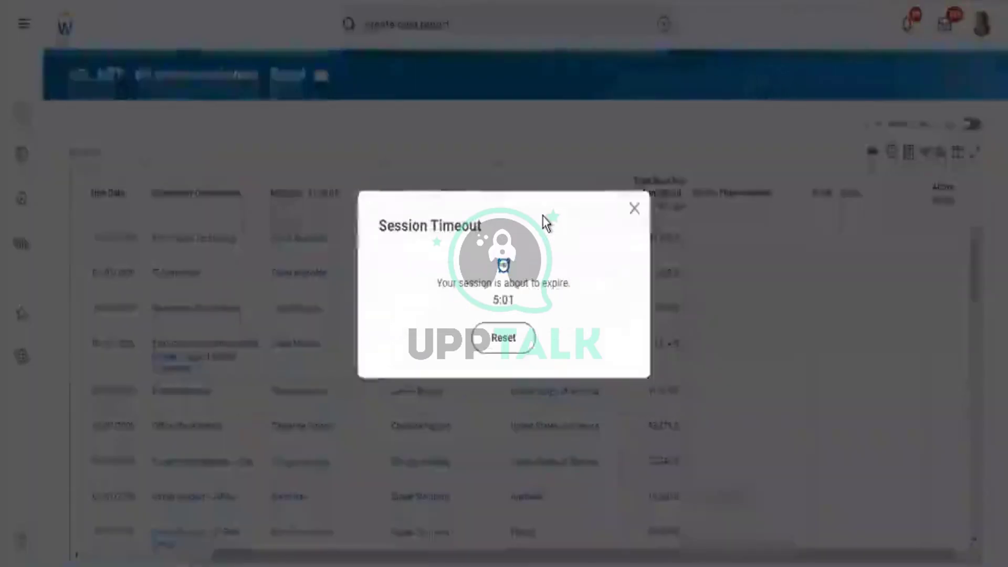
Extend the expiring session and reopen the report definition for editing at its filter conditions
click(503, 339)
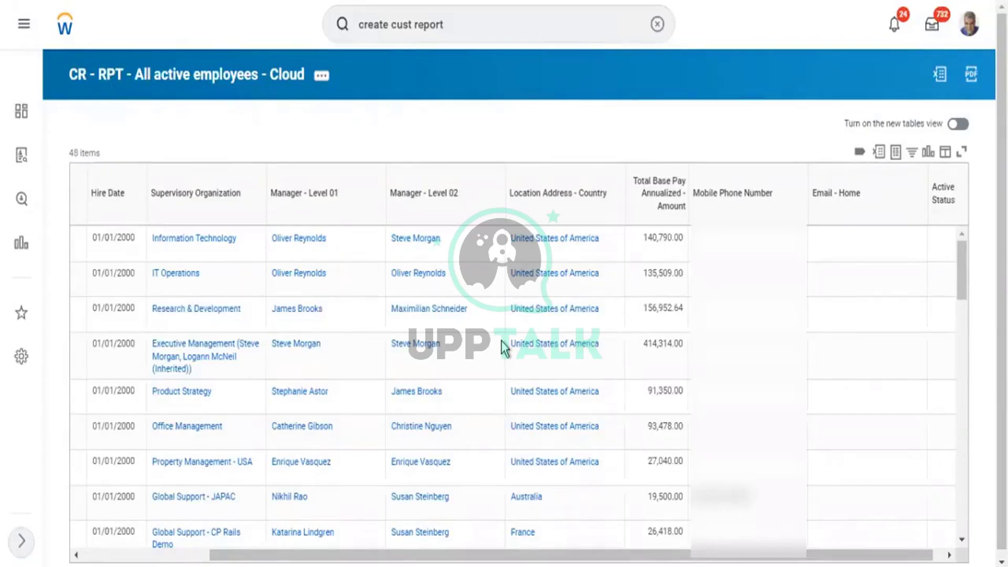
click(324, 77)
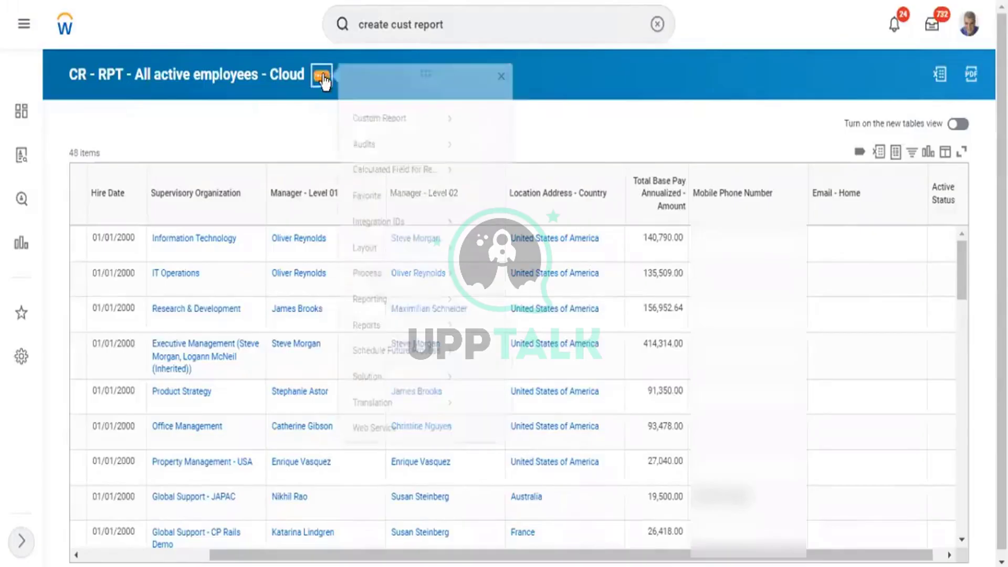
mouse_move(422, 131)
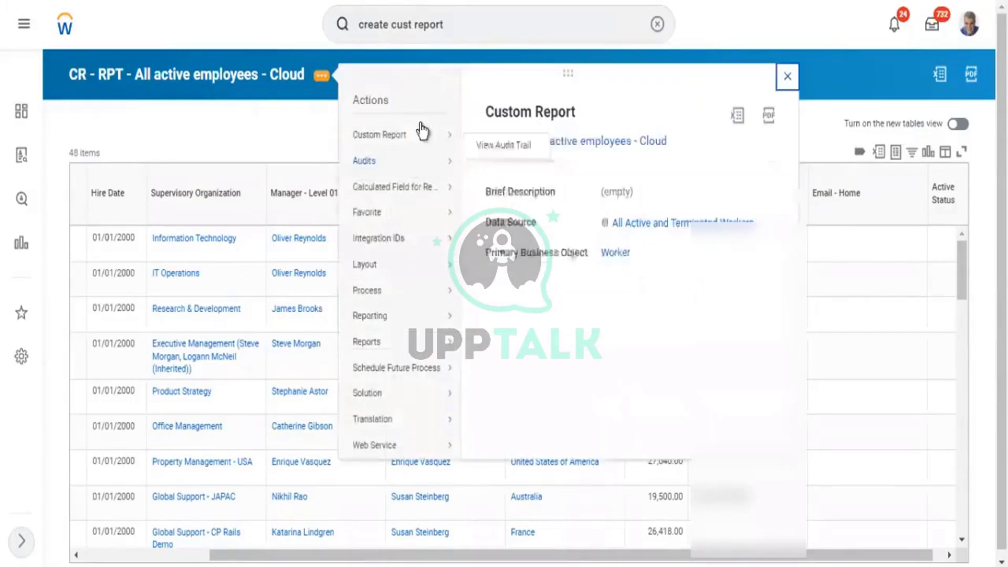
click(482, 137)
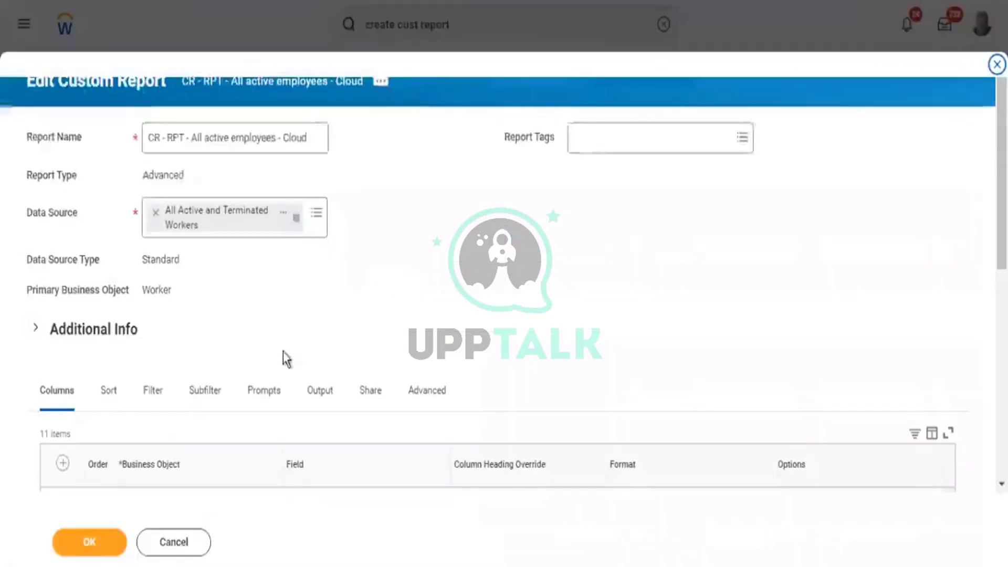
click(153, 404)
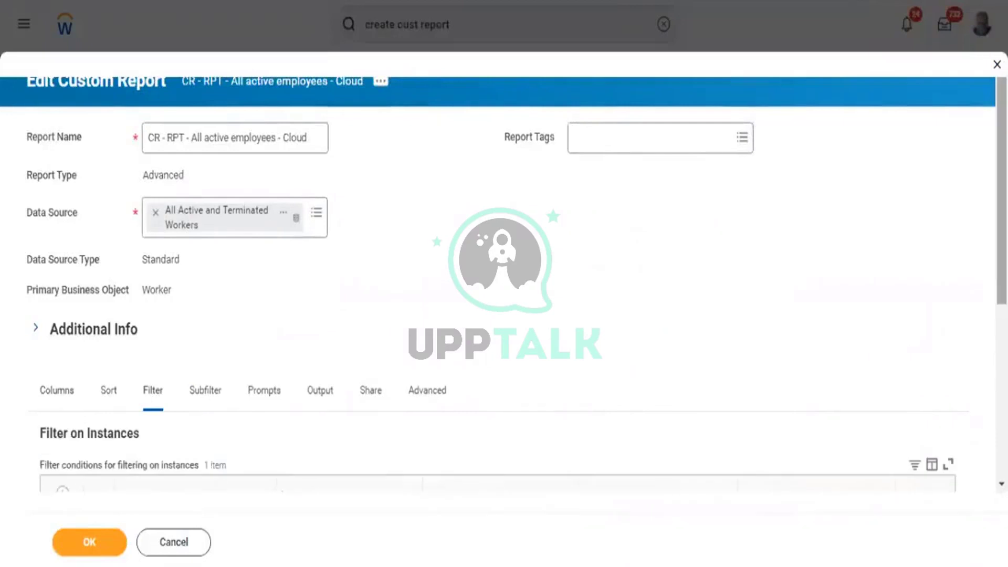
scroll(700, 283, down, 5)
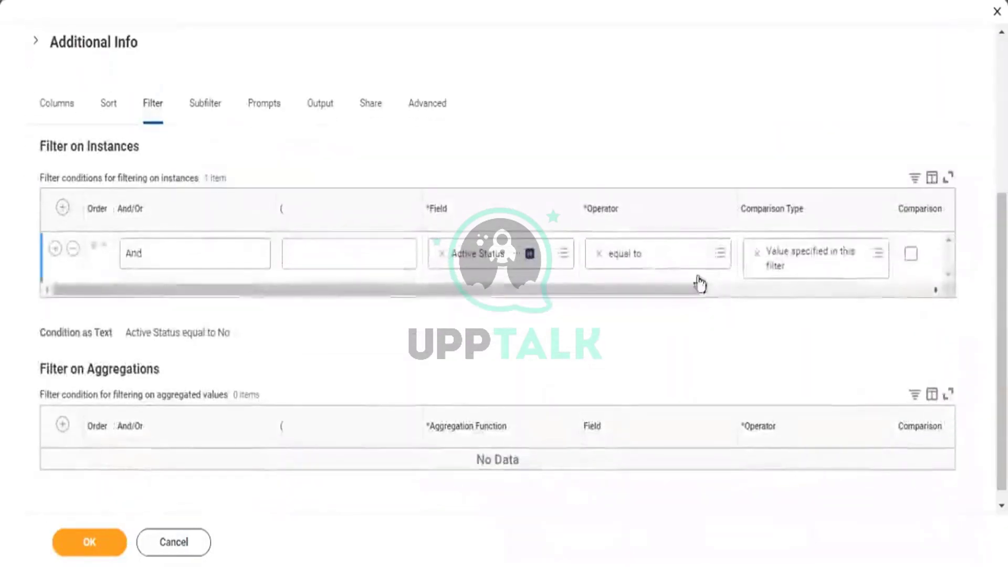
Add a second instance filter condition joined with And, using the Hire Date field
click(56, 248)
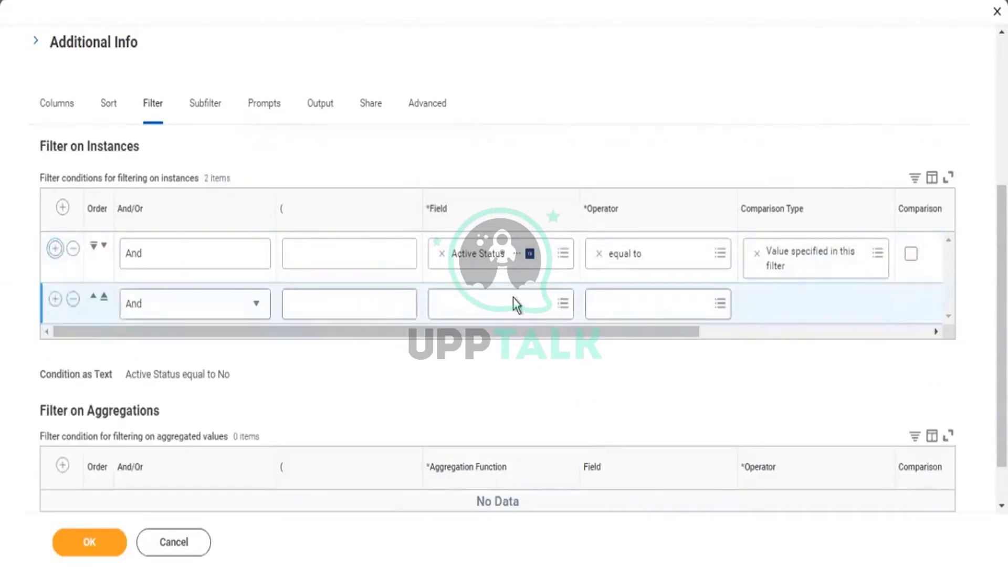
click(514, 297)
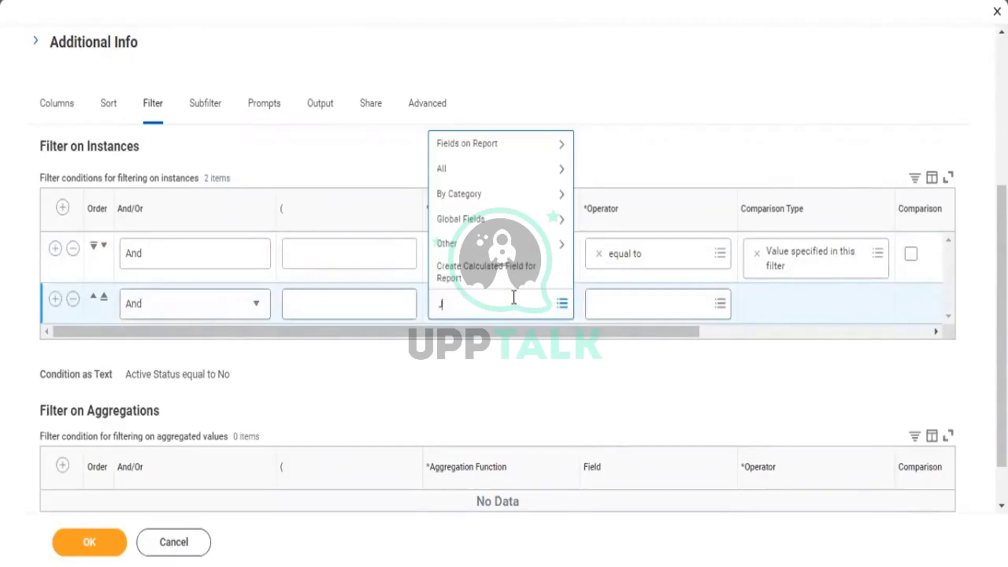
text(Hit)
text(re)
text( date)
key(Return)
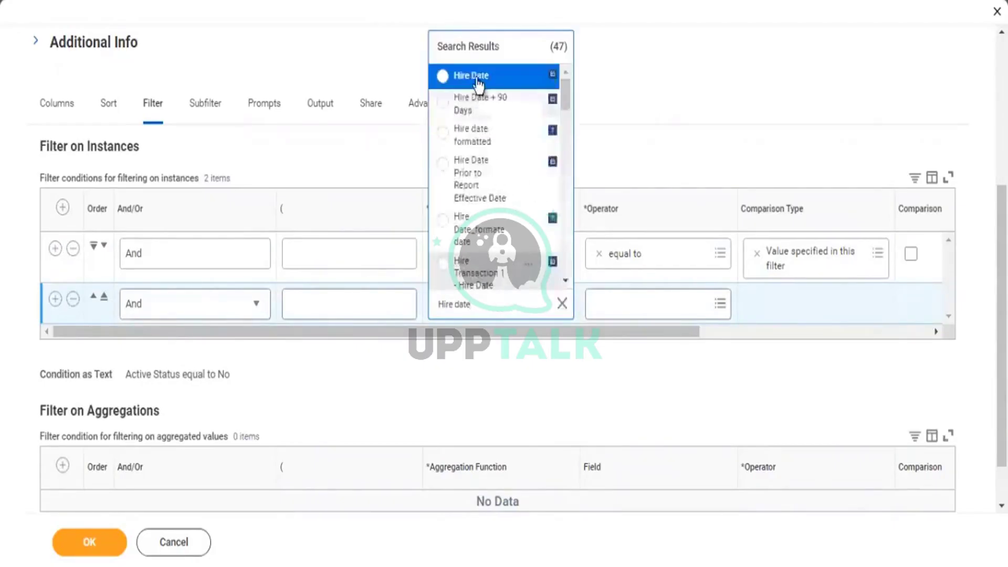
click(475, 79)
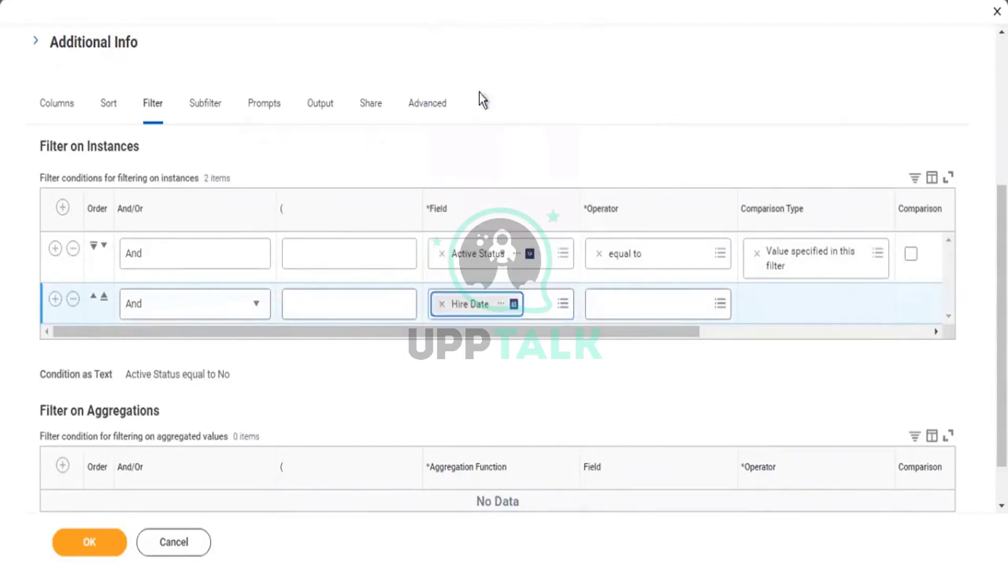
Set the Hire Date condition to greater than or equal to 01/01/2021
click(626, 304)
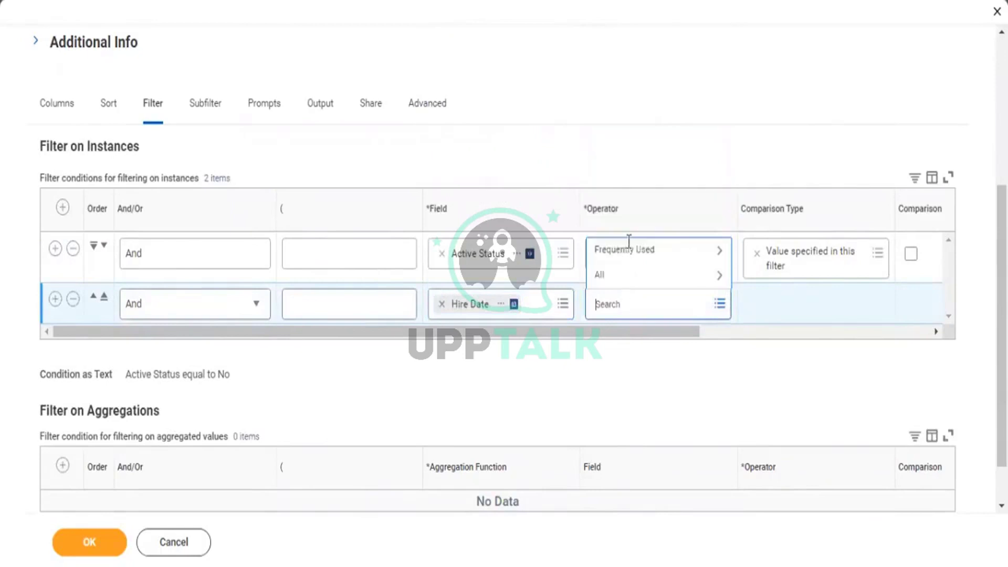
click(629, 249)
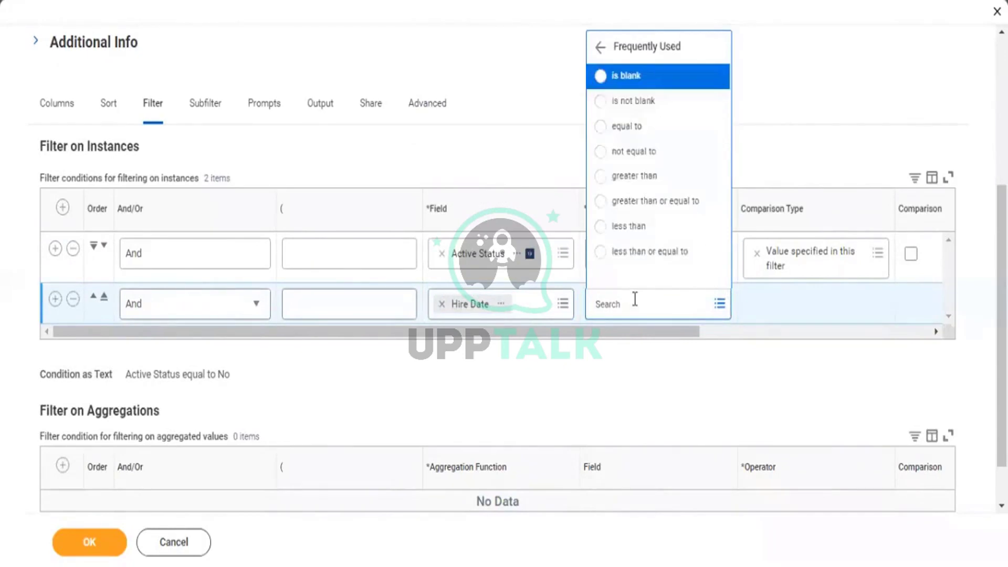
click(646, 202)
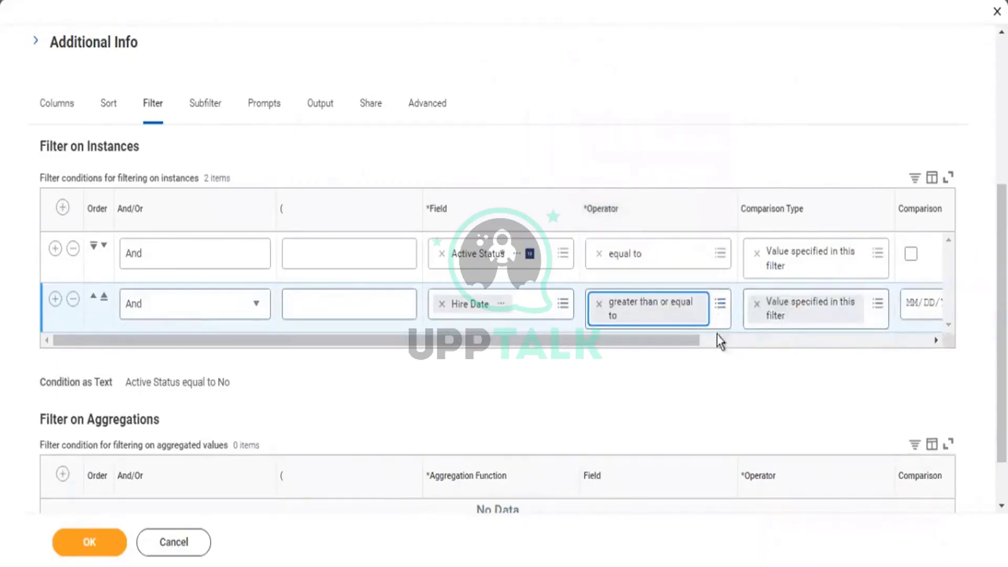
drag(691, 338, 794, 355)
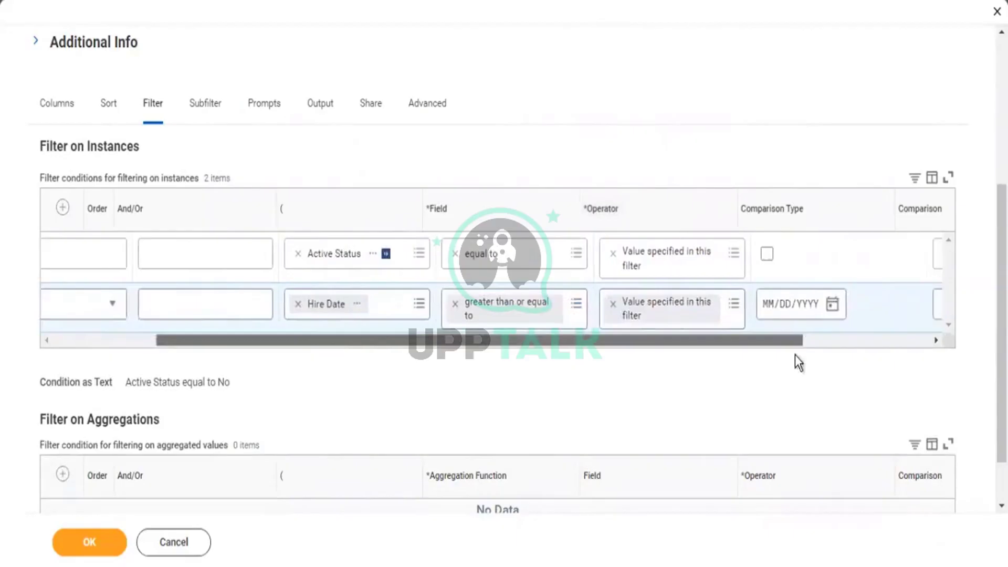
click(770, 308)
click(769, 306)
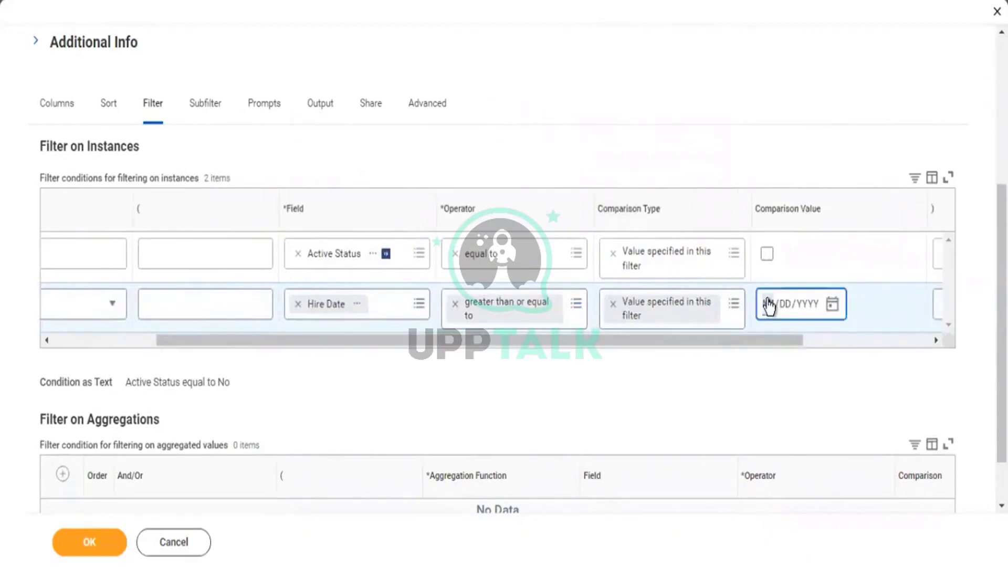
text(01/01/0002)
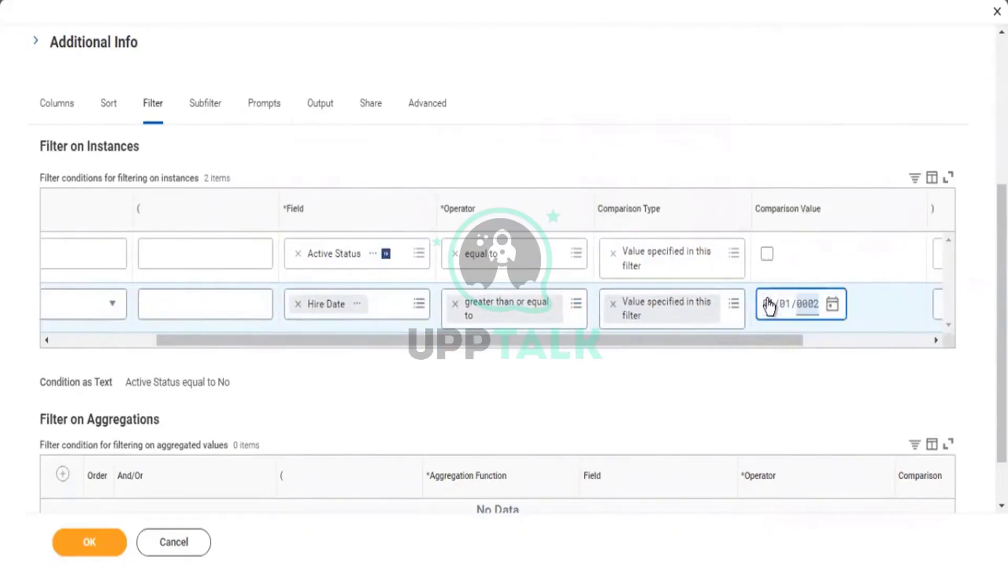
text(021)
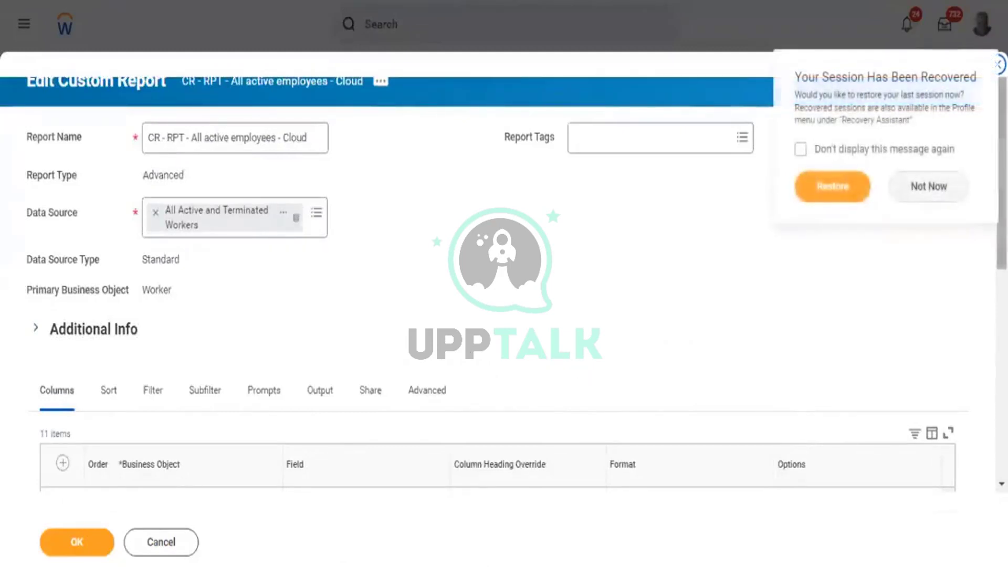
Add a Hire Date filter condition joined with And to the reopened report definition
scroll(790, 408, down, 5)
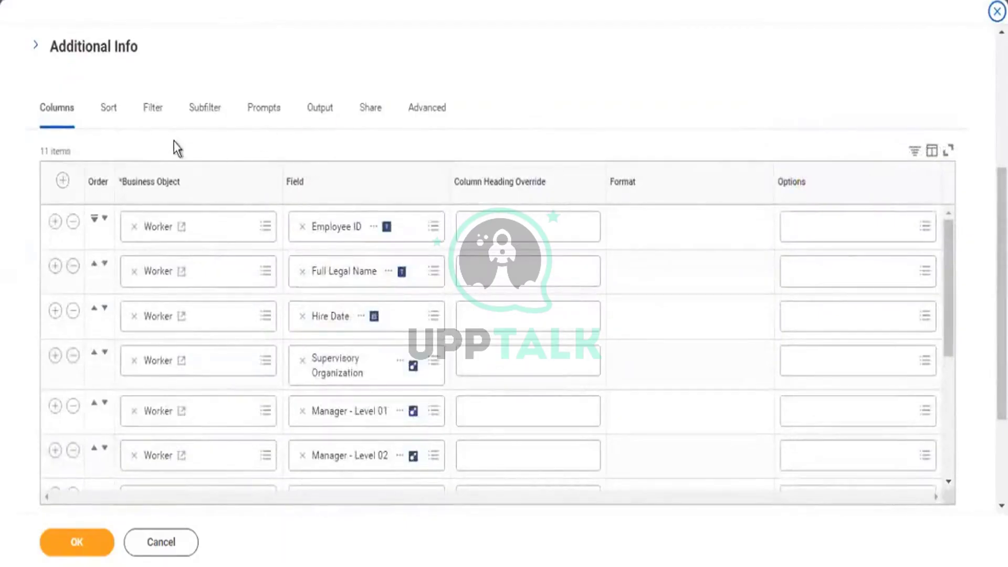
click(152, 122)
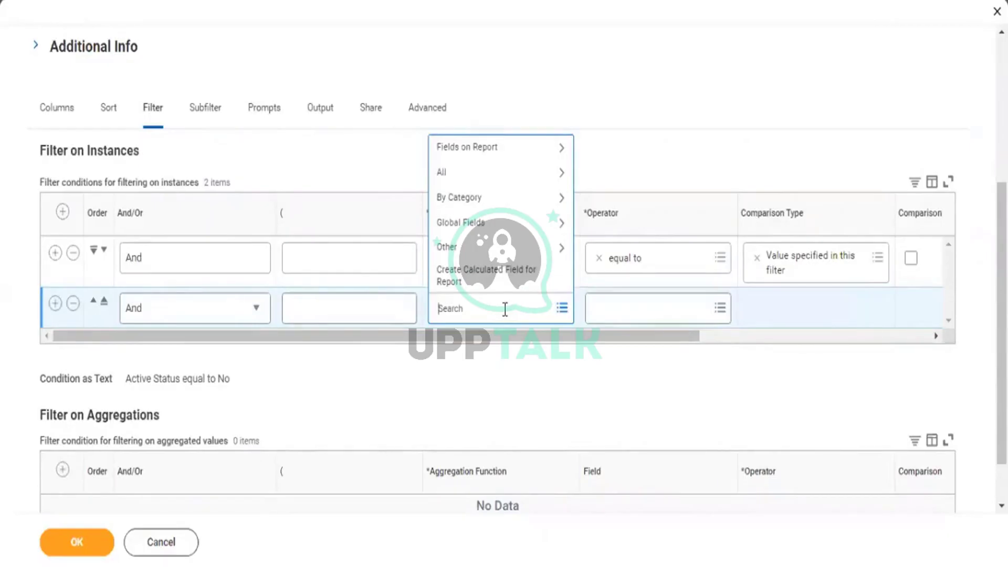
text(Hire Date)
key(Return)
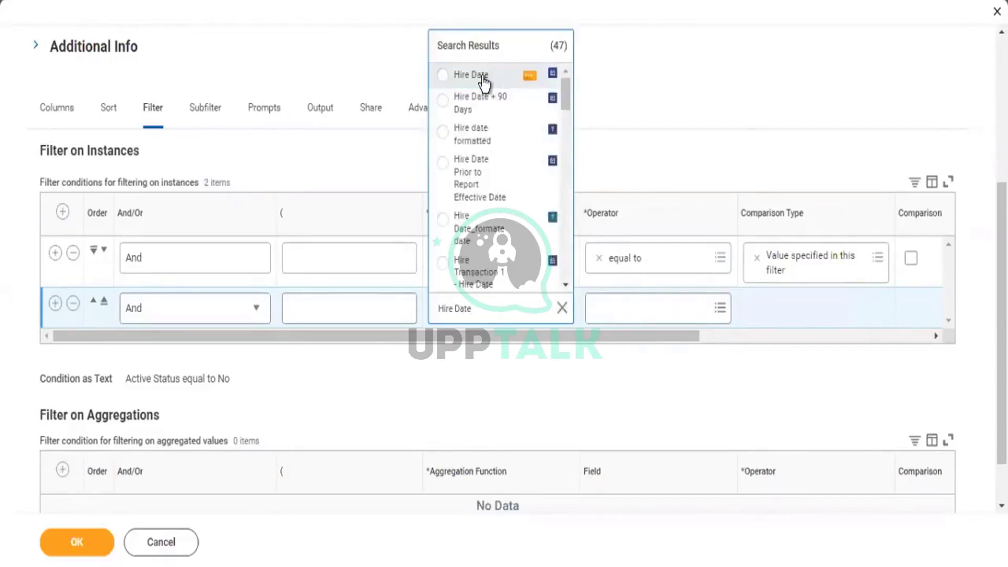
key(Return)
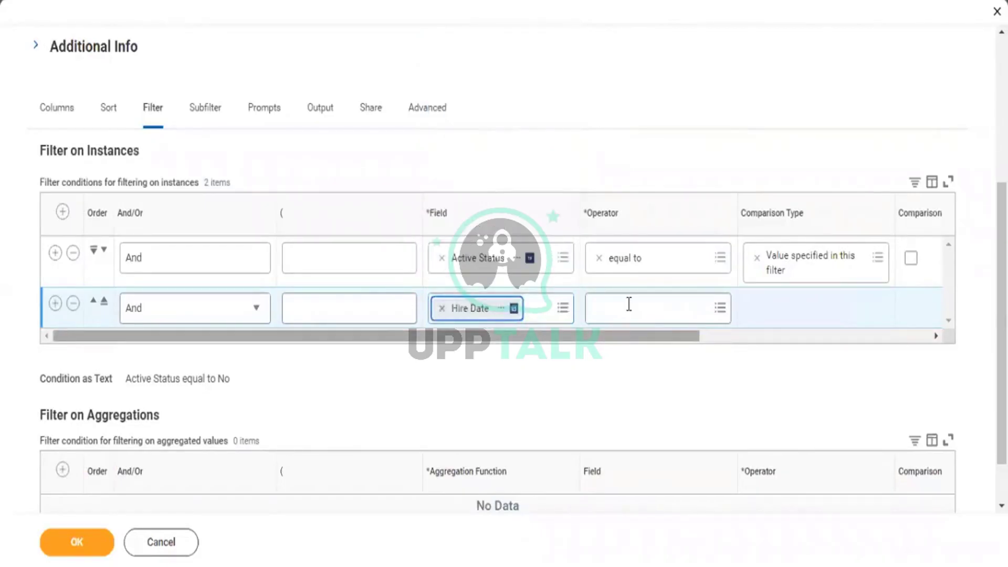
Set the operator of the Hire Date condition to greater than or equal to
click(628, 304)
text(grea)
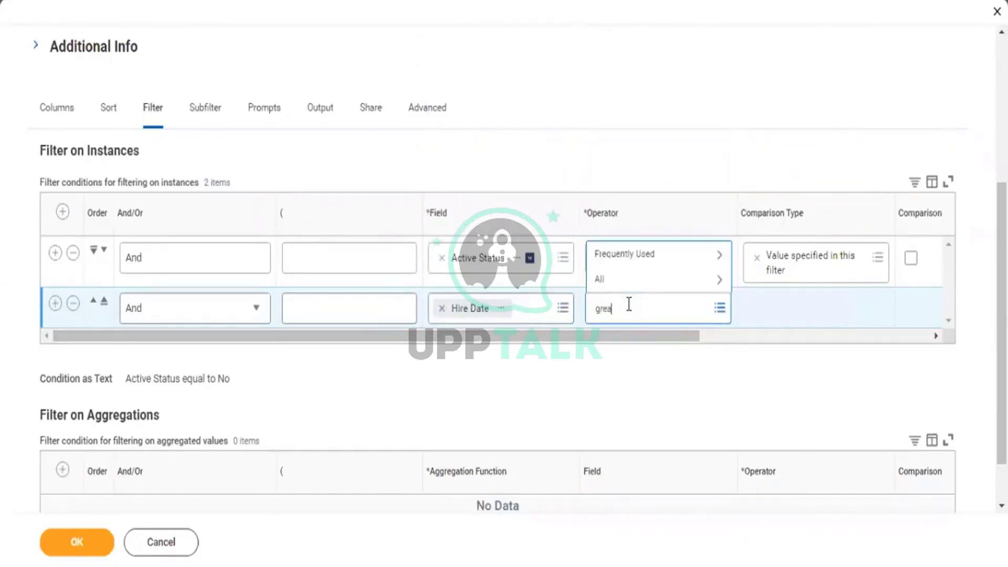
text(ter)
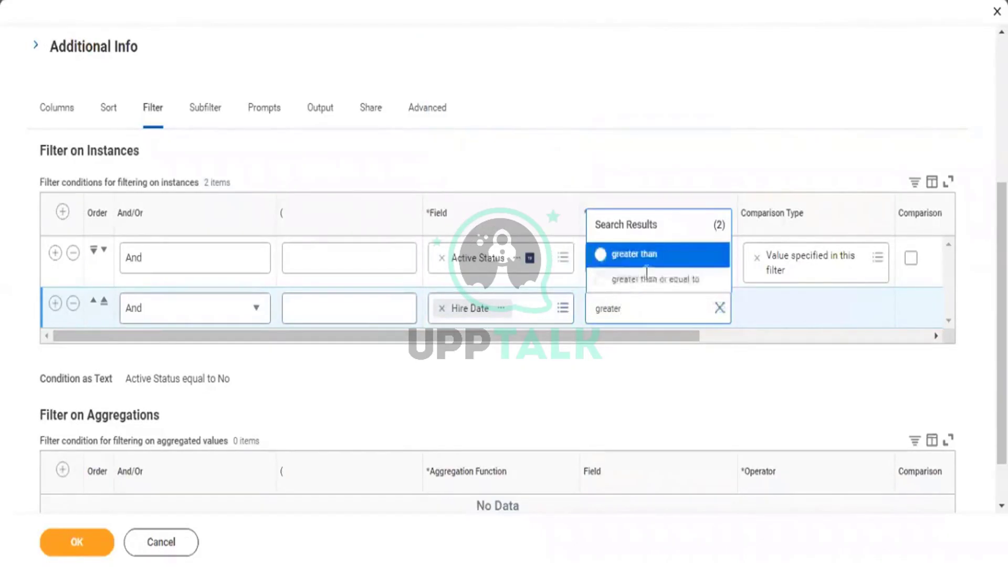
click(646, 280)
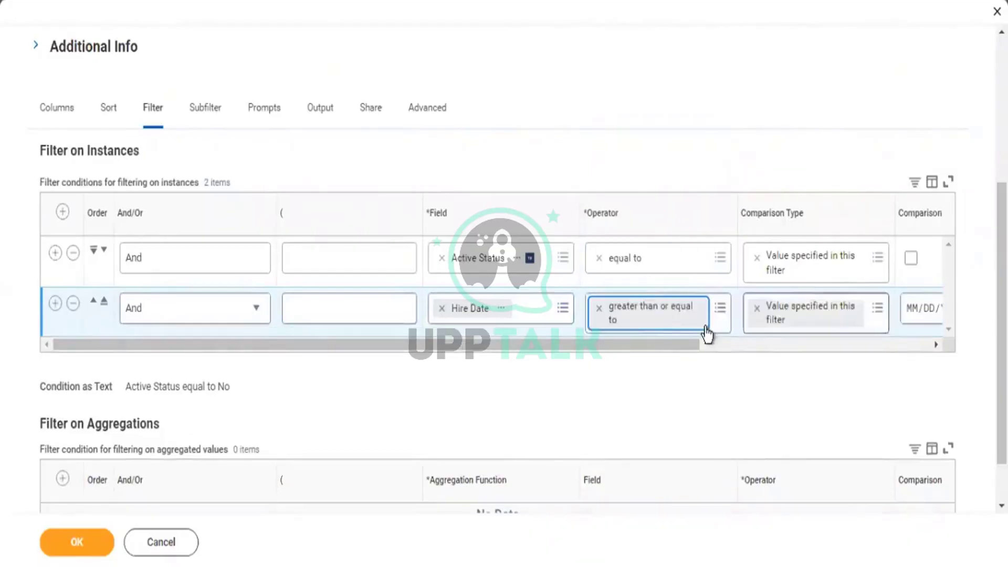
Enter 01/01/2021 as the comparison value of the Hire Date condition
drag(673, 344, 769, 328)
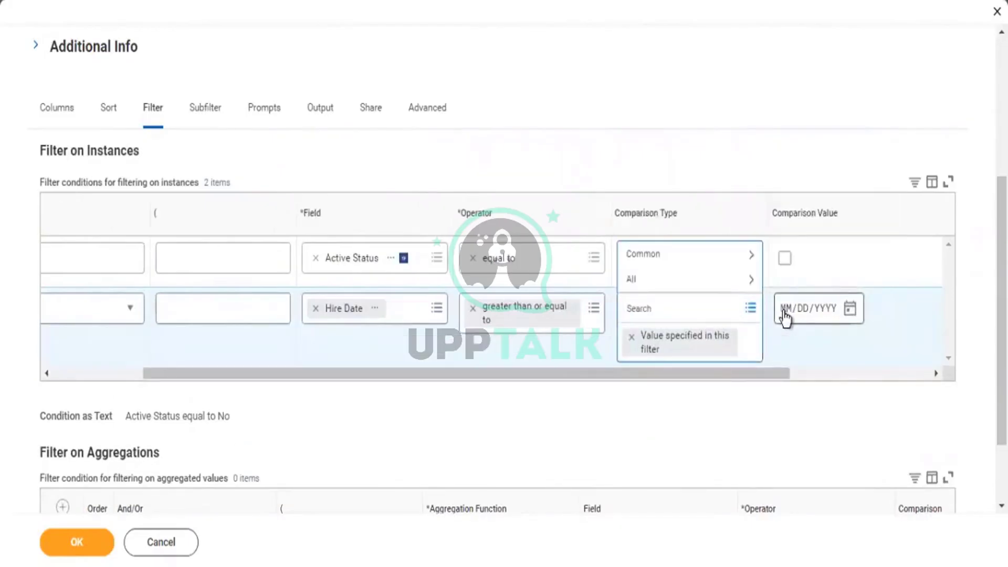
text(0101)
key(BackSpace)
key(BackSpace)
key(BackSpace)
key(BackSpace)
click(788, 315)
text(01/01/)
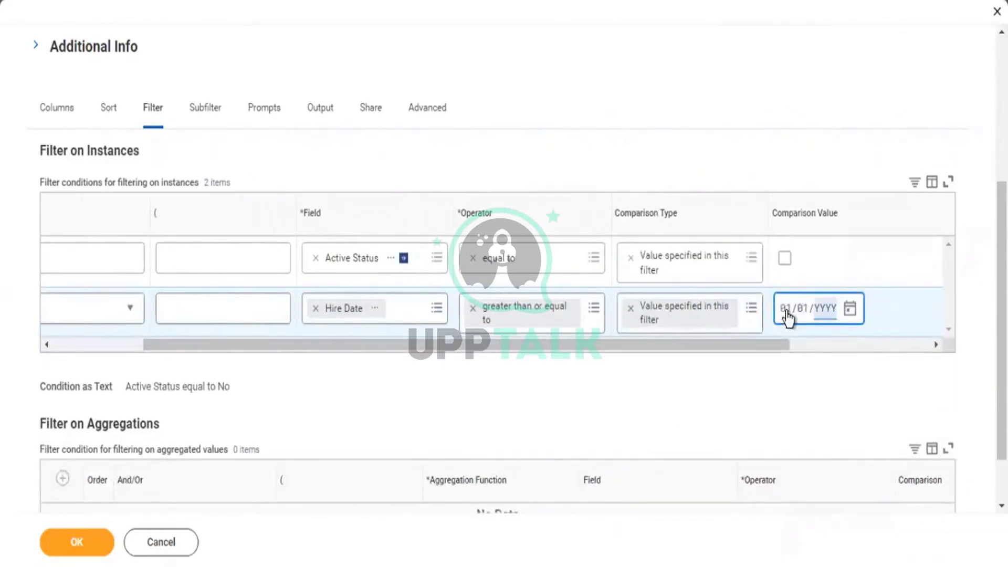
text(2021)
Add a third filter condition below Hire Date, using the field Location Address - Country
click(68, 344)
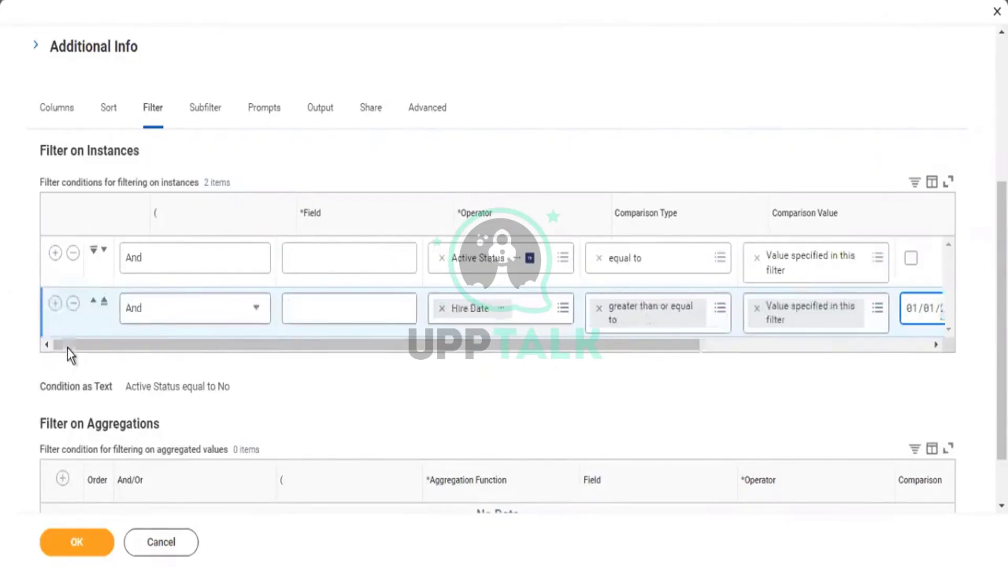
click(55, 304)
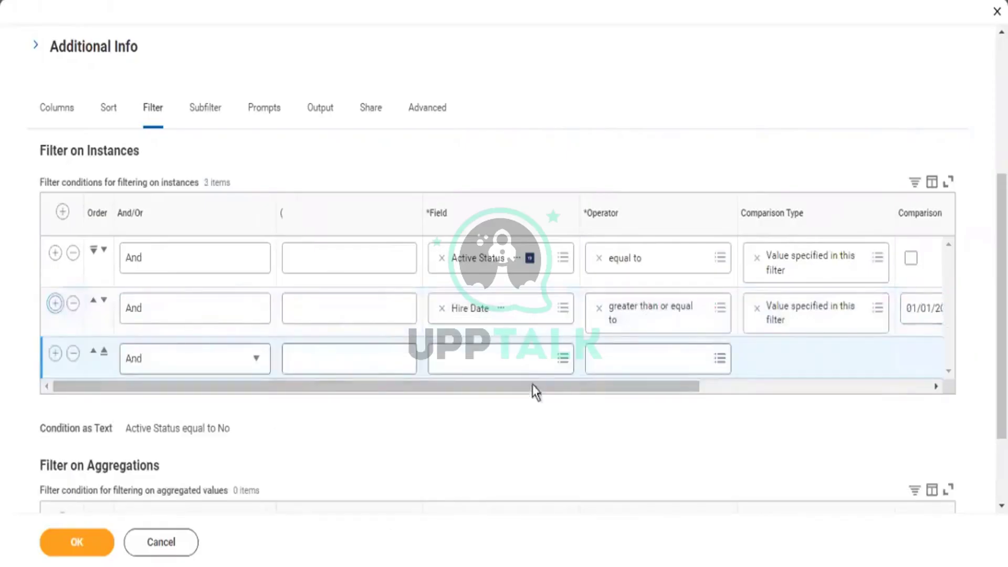
click(520, 359)
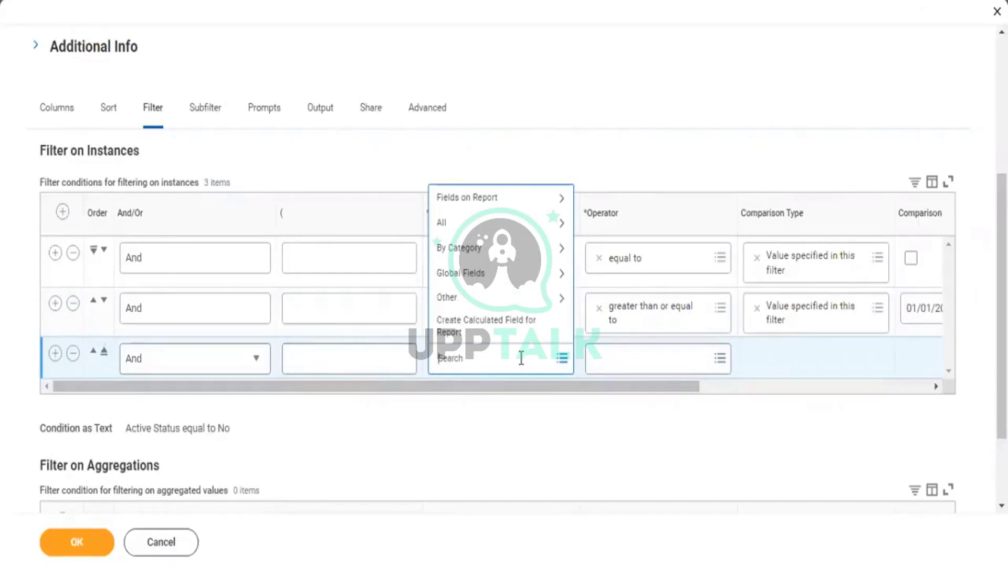
text(Lov)
text(cat)
text(ion)
text( address co)
text(untry)
key(Return)
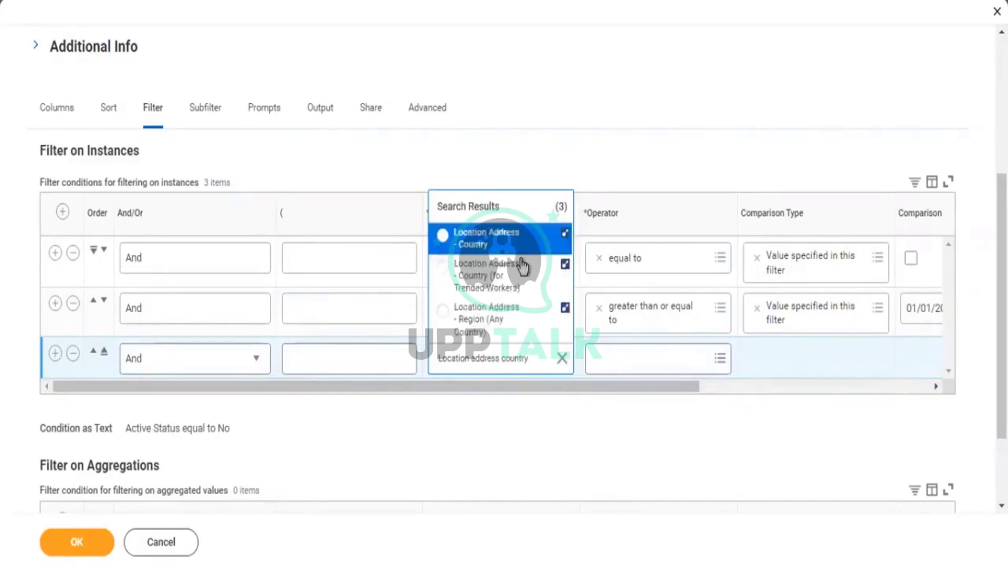
click(505, 238)
Set the operator of the Location Address - Country condition to in the selection list
click(630, 359)
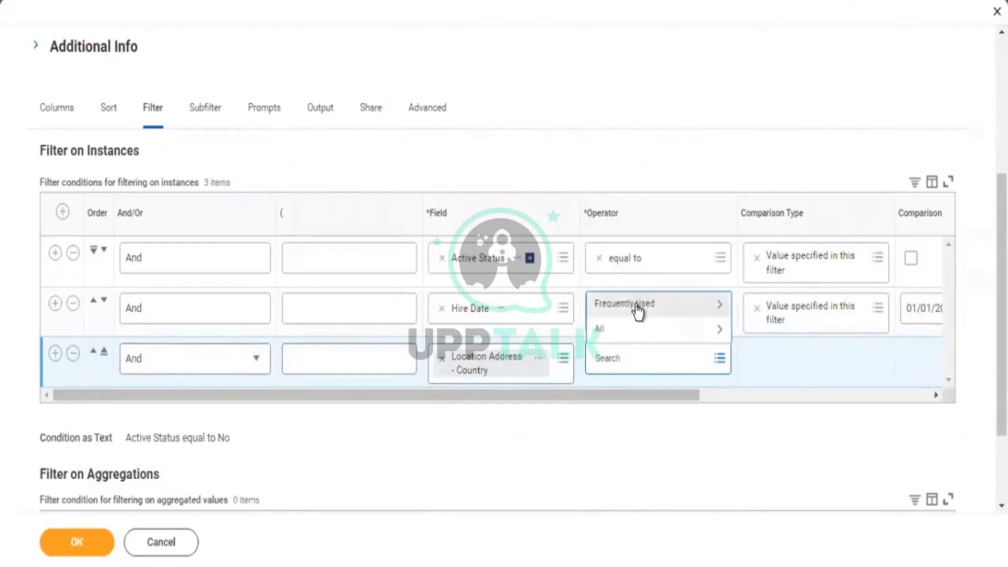
click(636, 307)
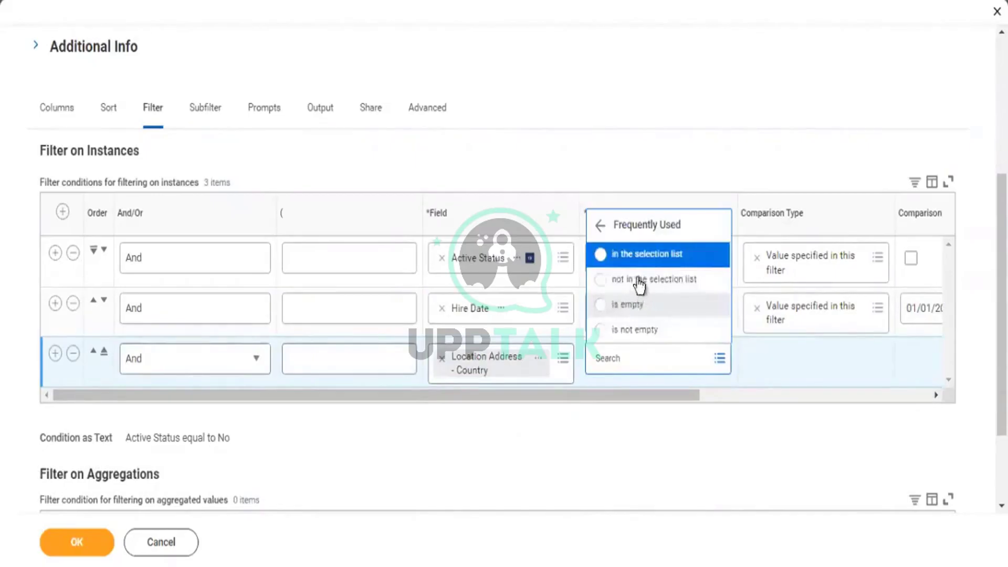
click(633, 254)
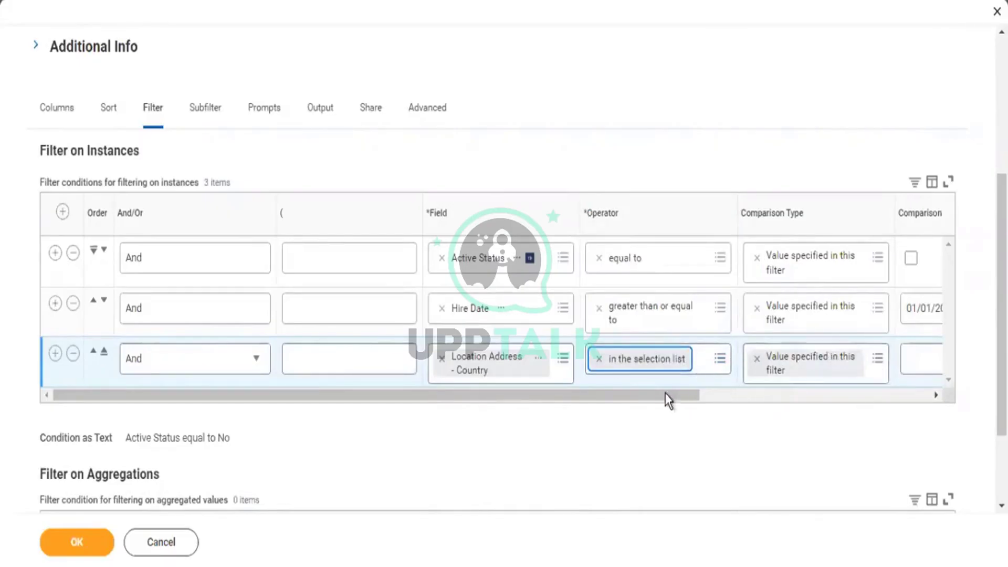
Select United States of America as the comparison value of the Location Address - Country condition
drag(672, 396, 762, 409)
scroll(787, 407, right, 1)
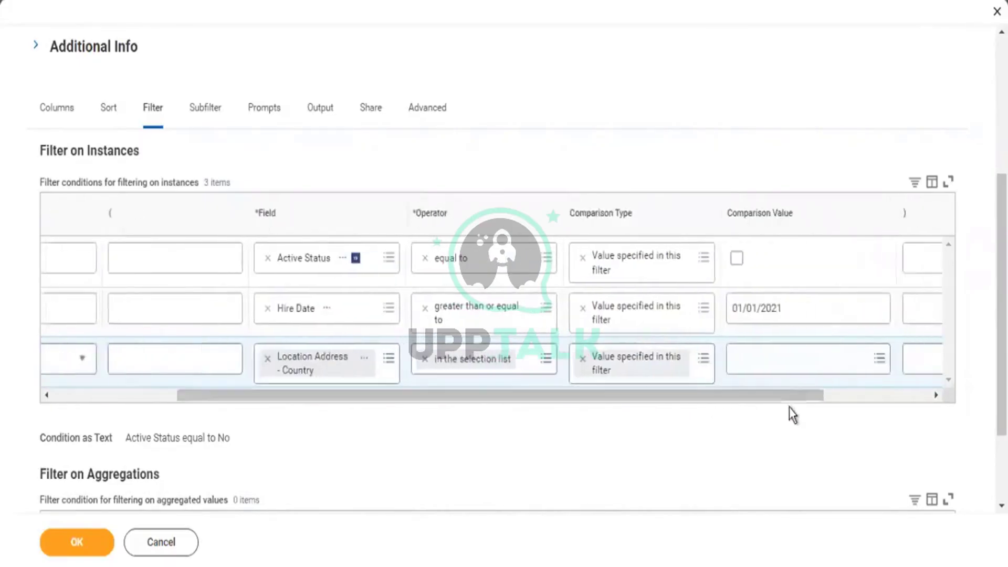
click(758, 356)
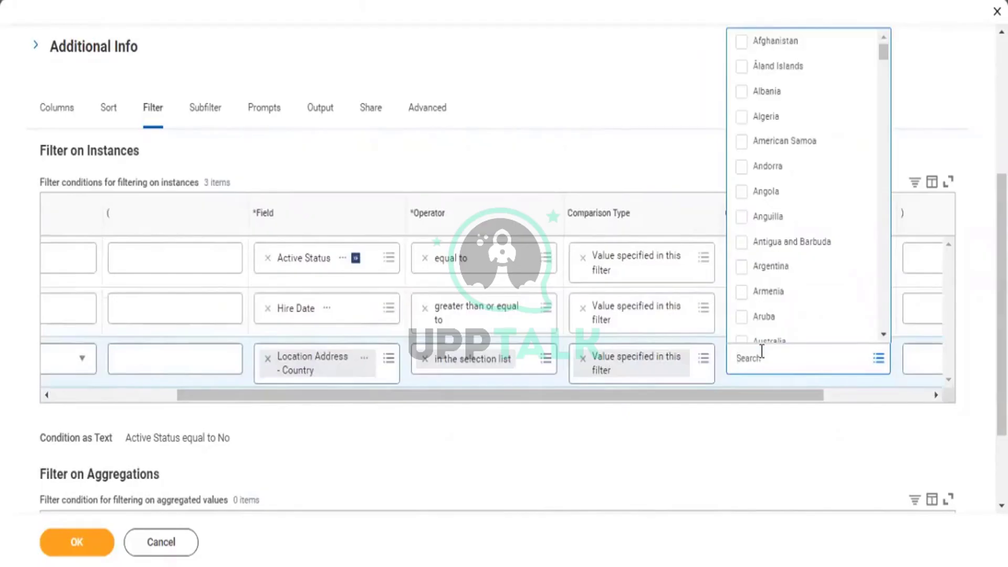
text(United)
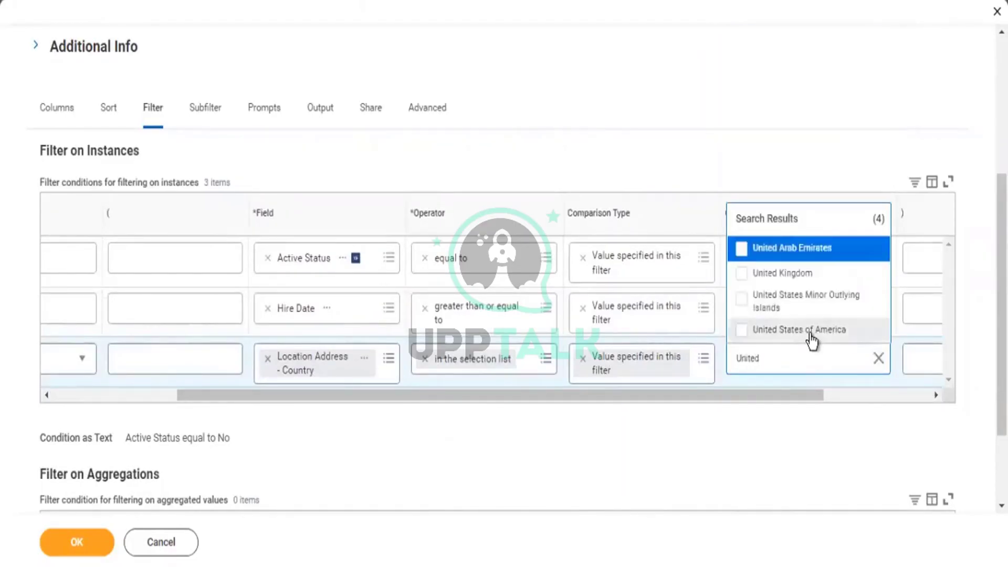
click(810, 331)
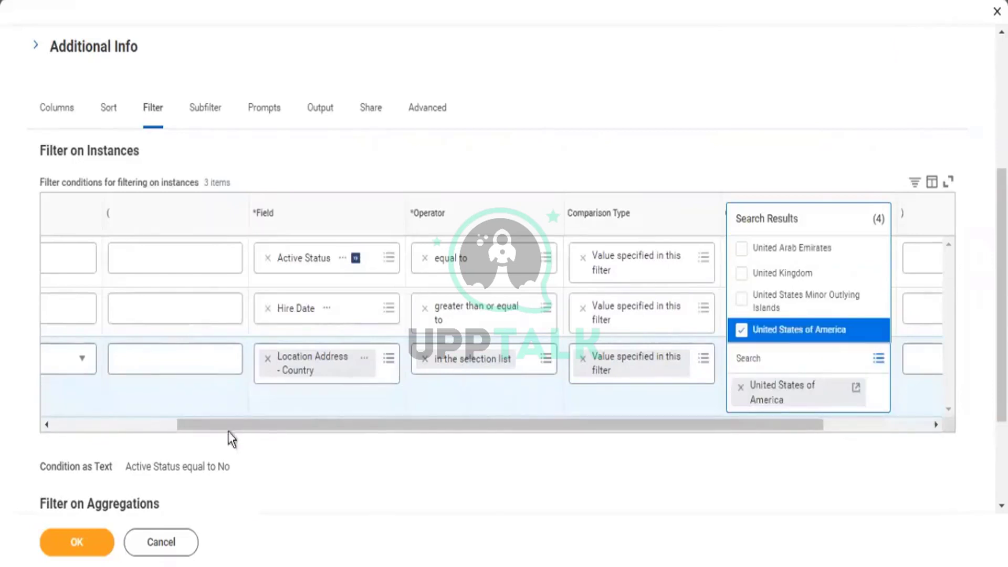
Add a fourth filter condition joined with Or, using the field Hire Date
click(118, 424)
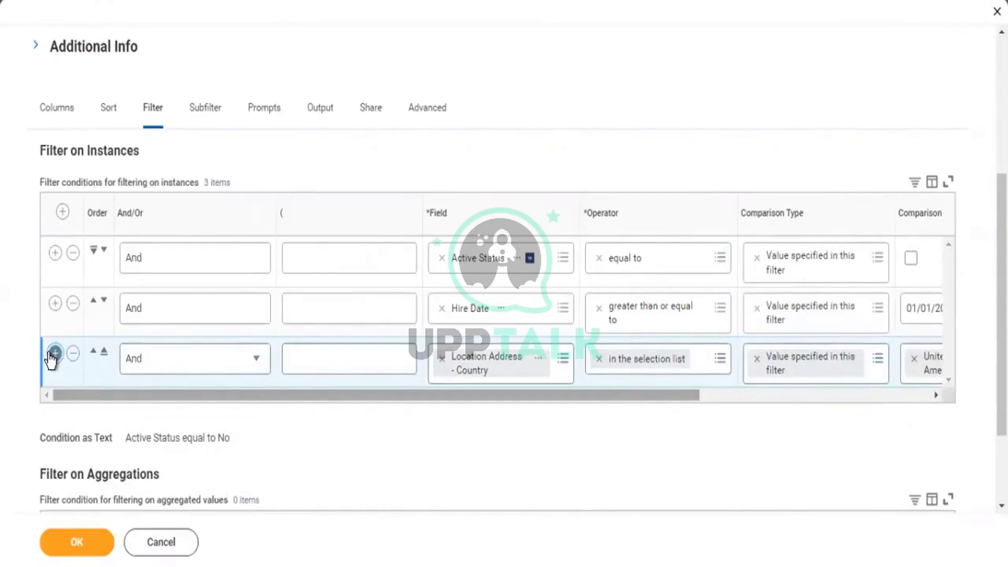
click(55, 353)
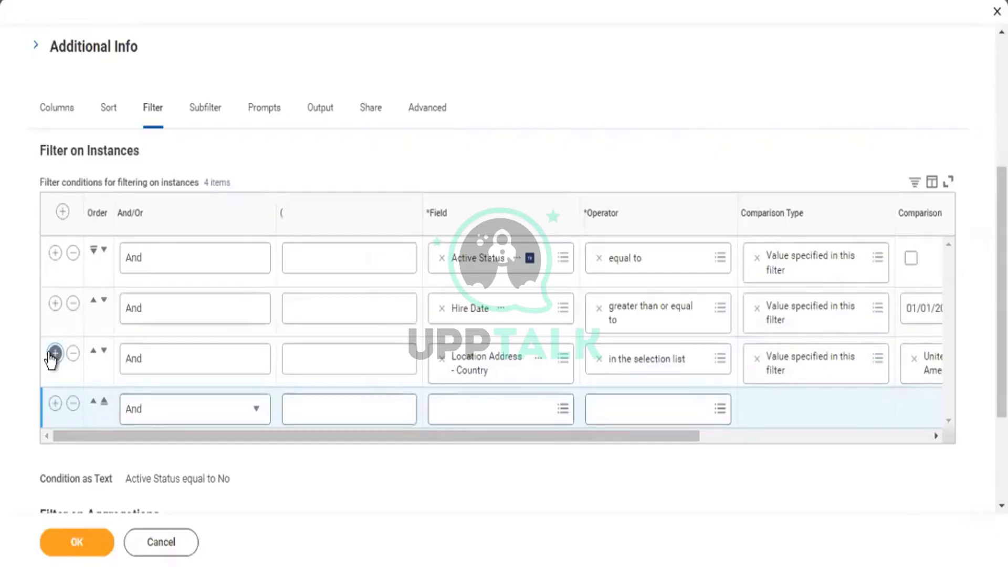
click(153, 420)
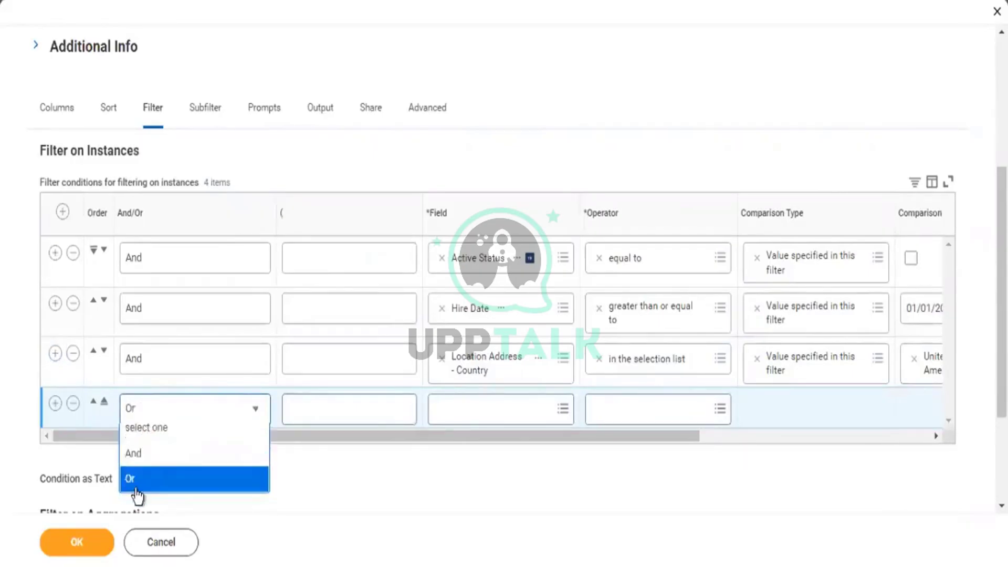
click(137, 480)
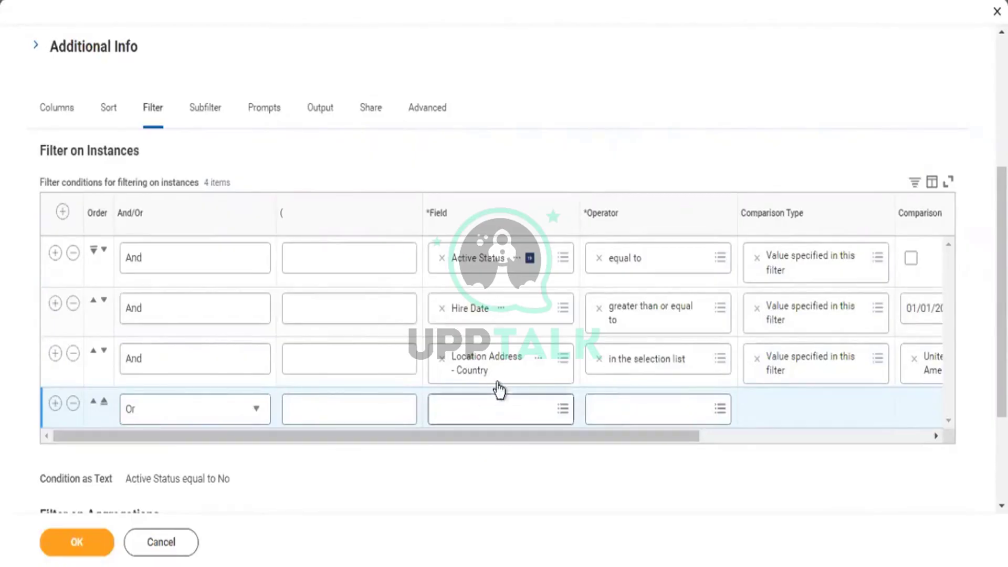
click(493, 401)
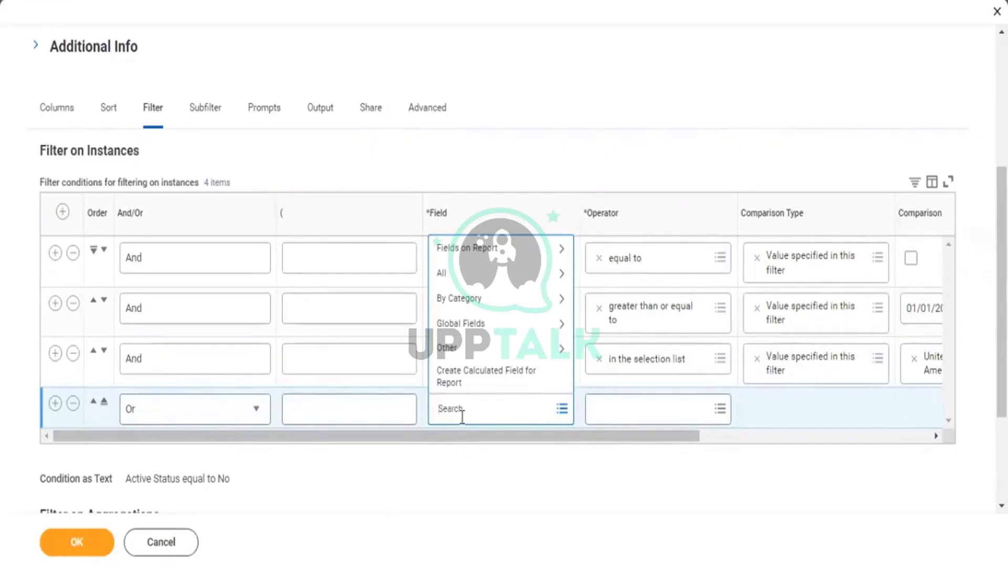
text(Hire date)
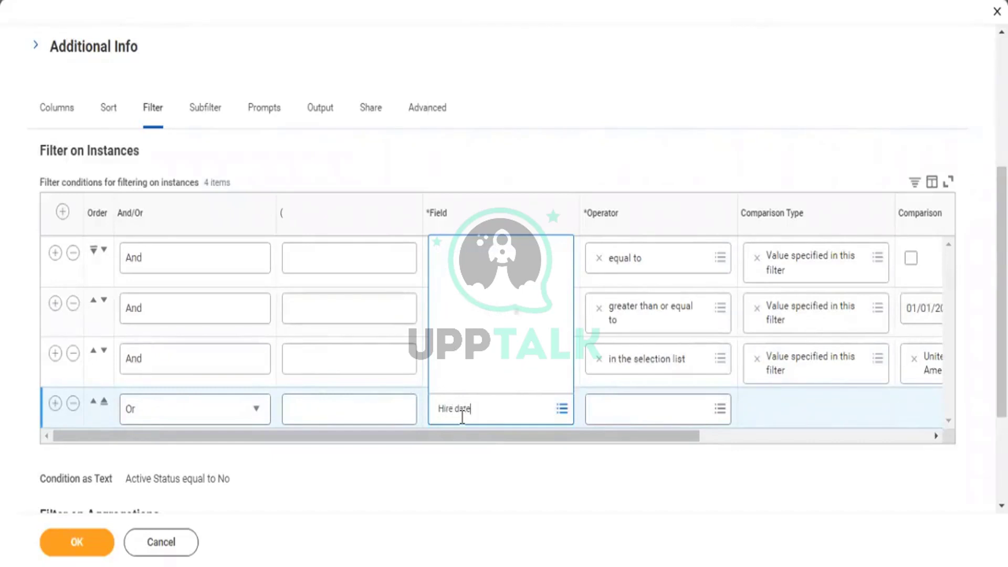
key(Return)
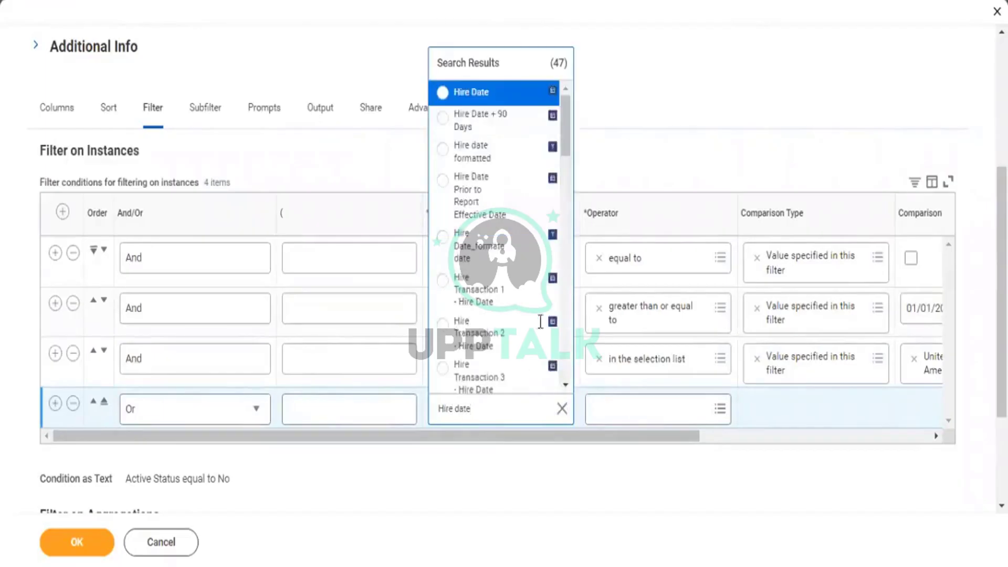
click(492, 96)
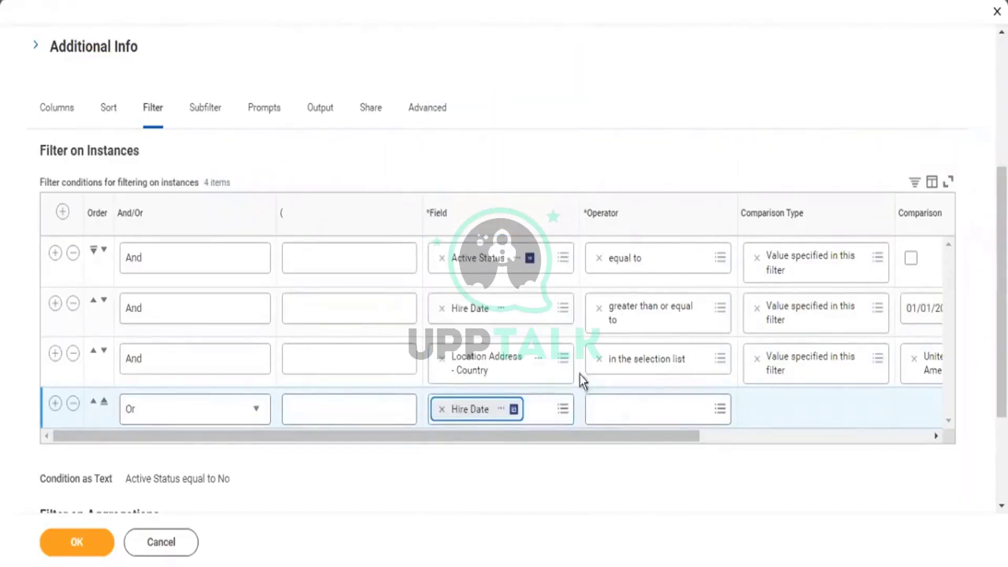
Set the operator of the fourth condition, on Hire Date, to greater than or equal to
click(623, 407)
text(g)
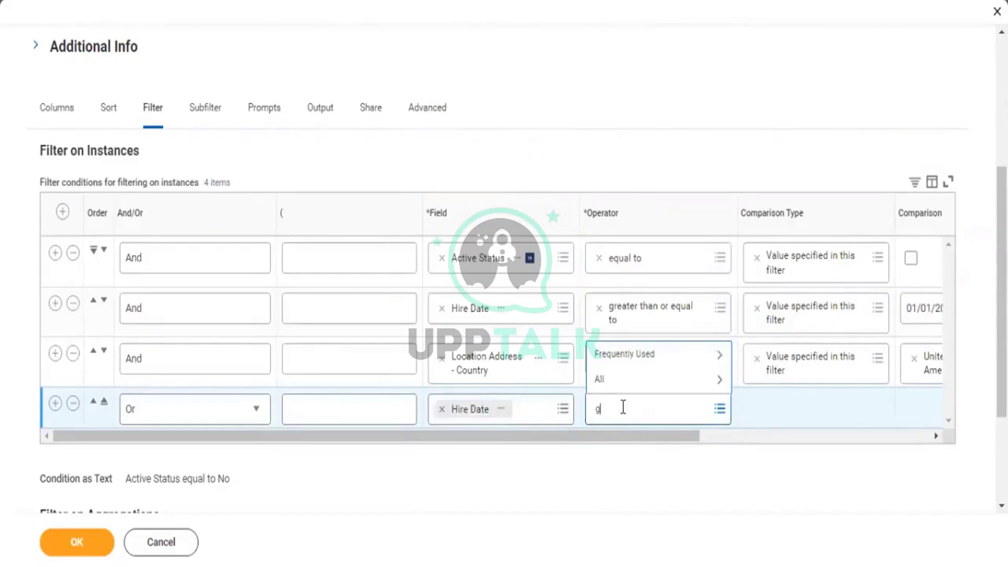
text(reater)
key(Return)
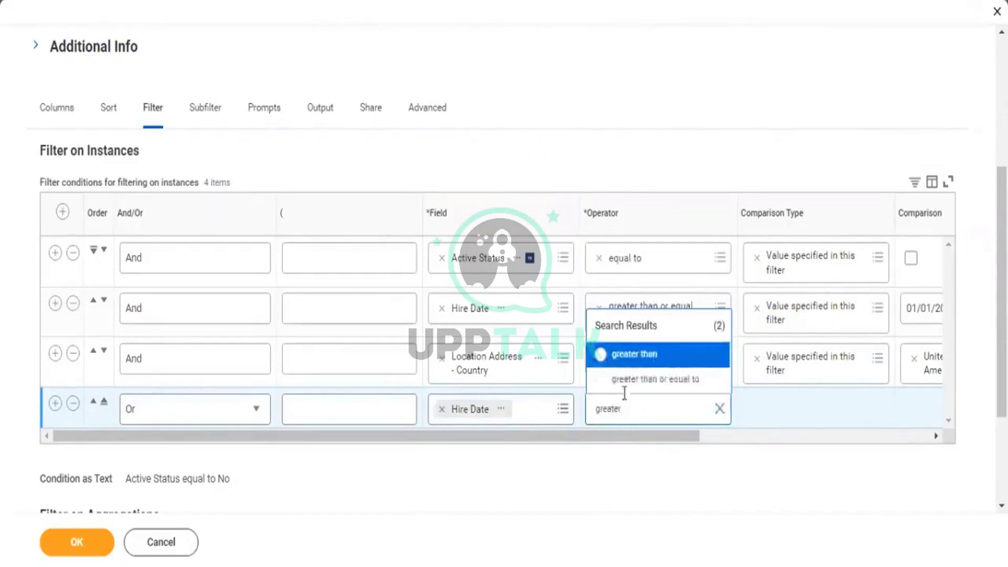
click(629, 380)
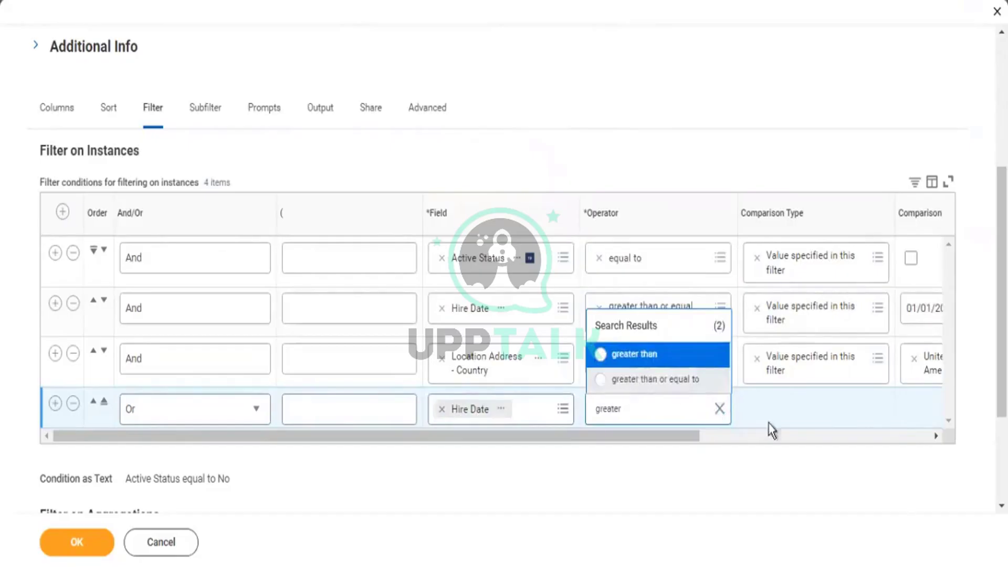
Enter 01/01/2022 as the comparison value of the fourth condition
drag(671, 445, 730, 450)
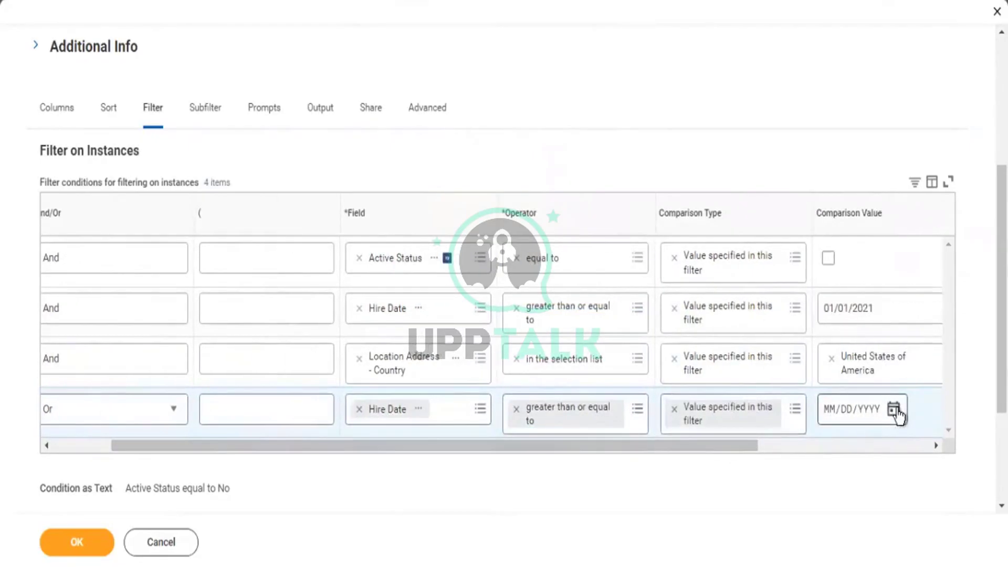
click(830, 415)
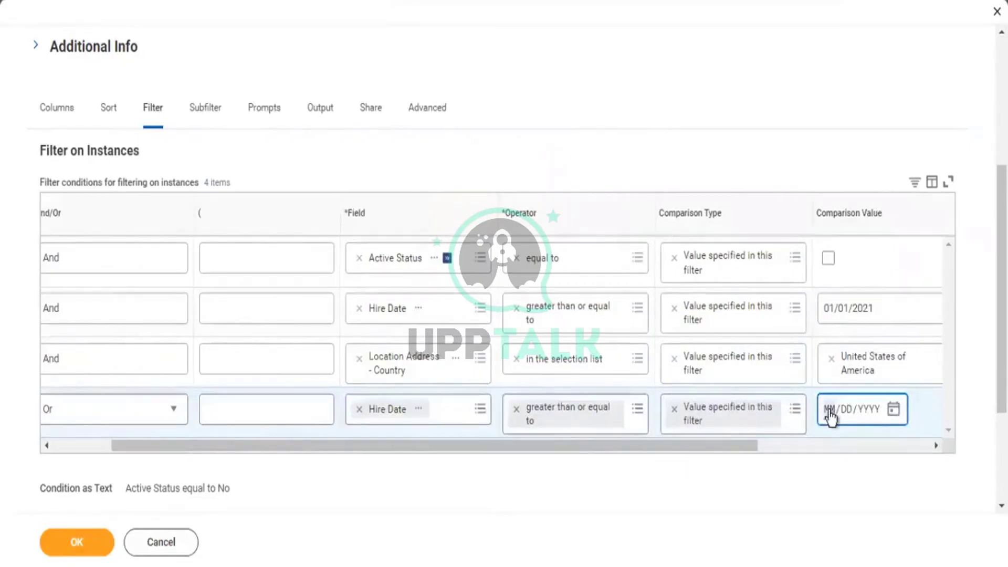
text(01012)
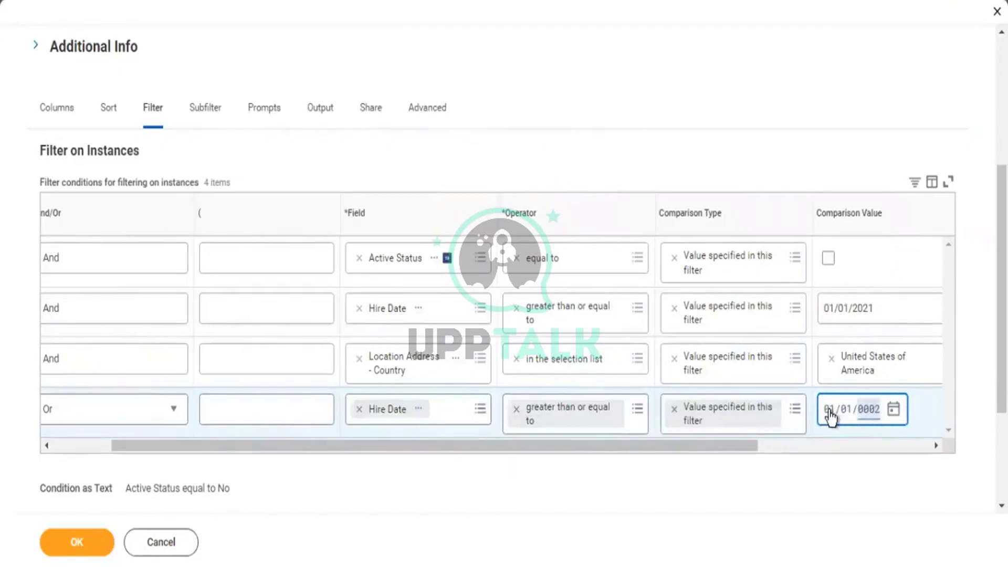
text(022)
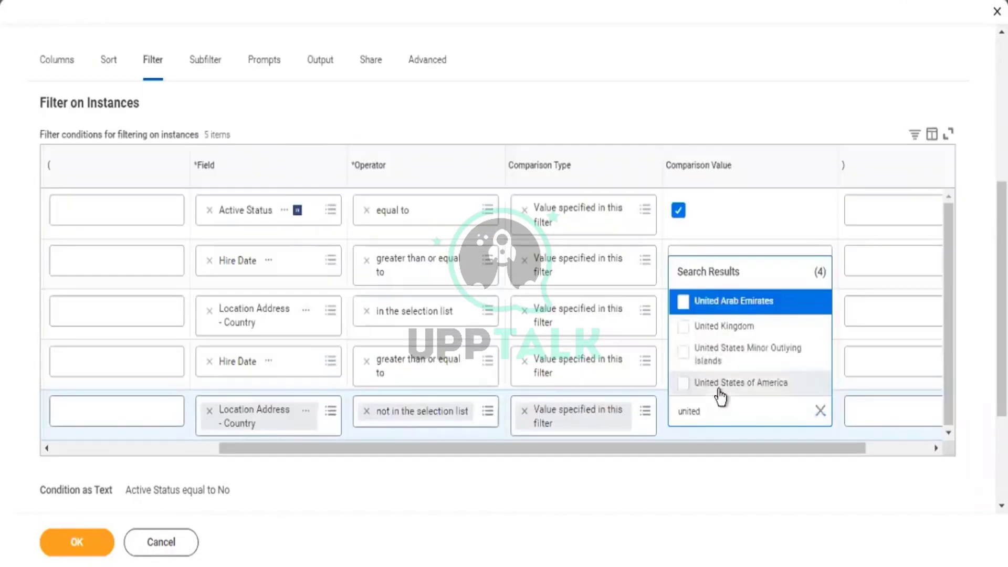
Select United States of America as the comparison value of the fifth condition, Location Address - Country not in the selection list
click(719, 394)
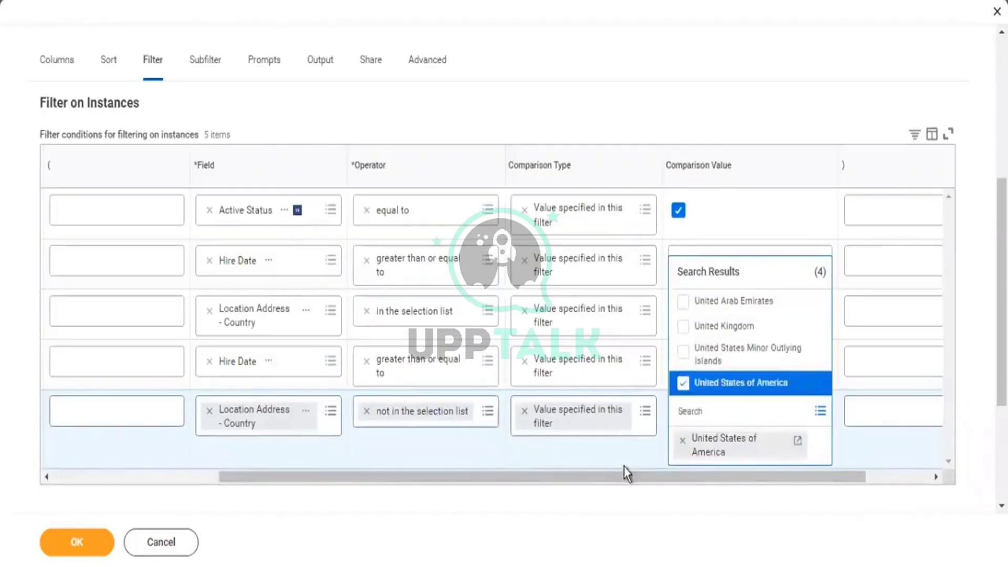
click(624, 467)
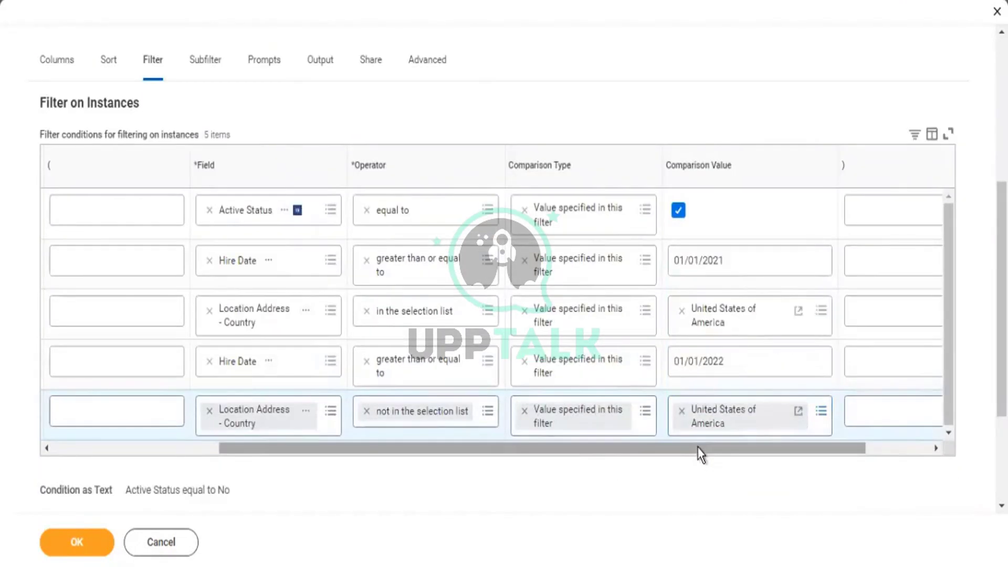
Enclose the 01/01/2021 Hire Date condition and the Location Address - Country condition directly below it in one pair of parentheses
drag(697, 446, 489, 459)
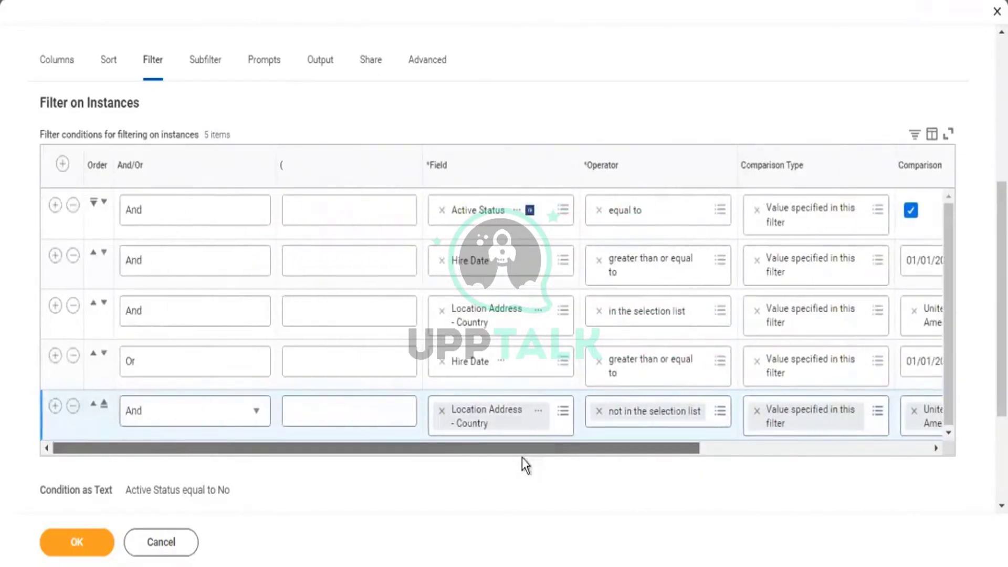
drag(558, 464, 588, 469)
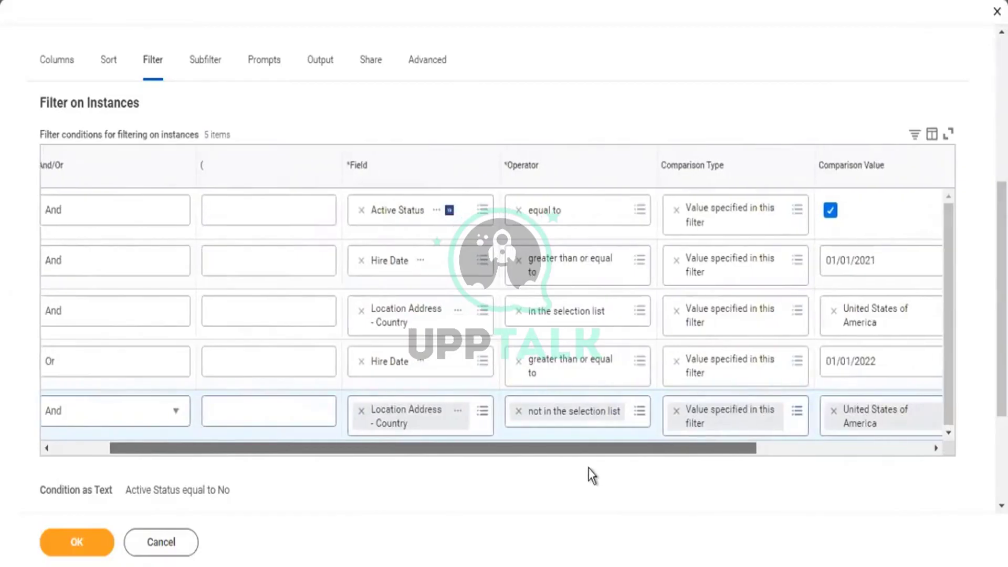
drag(588, 468, 588, 468)
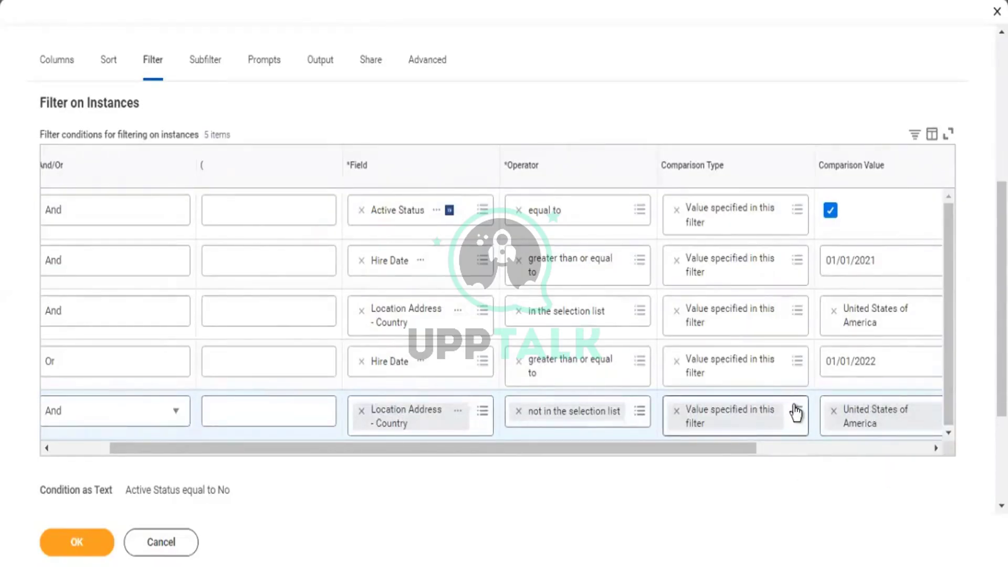
drag(745, 459, 547, 557)
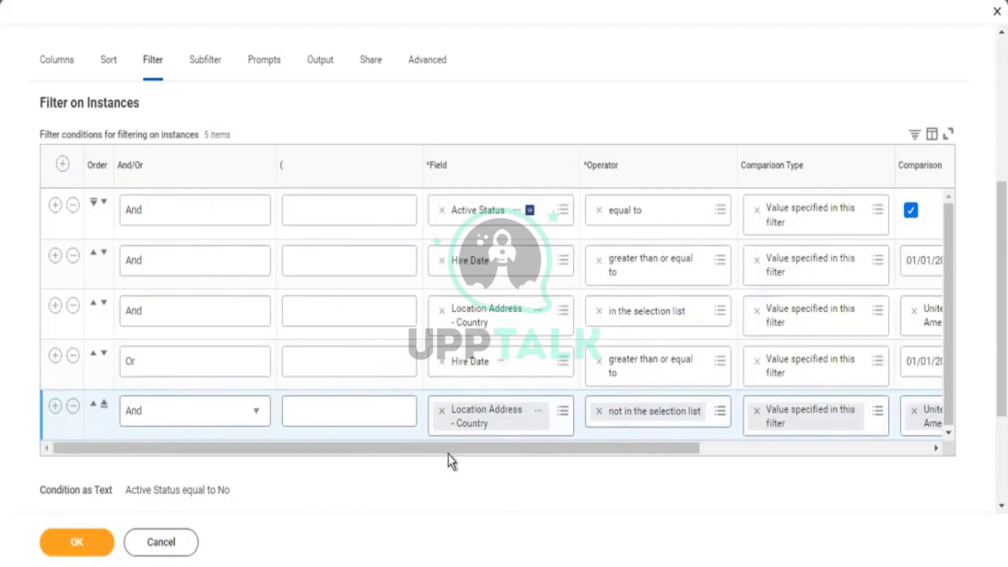
mouse_move(447, 449)
mouse_down()
mouse_move(471, 448)
mouse_move(446, 450)
mouse_move(458, 447)
mouse_up()
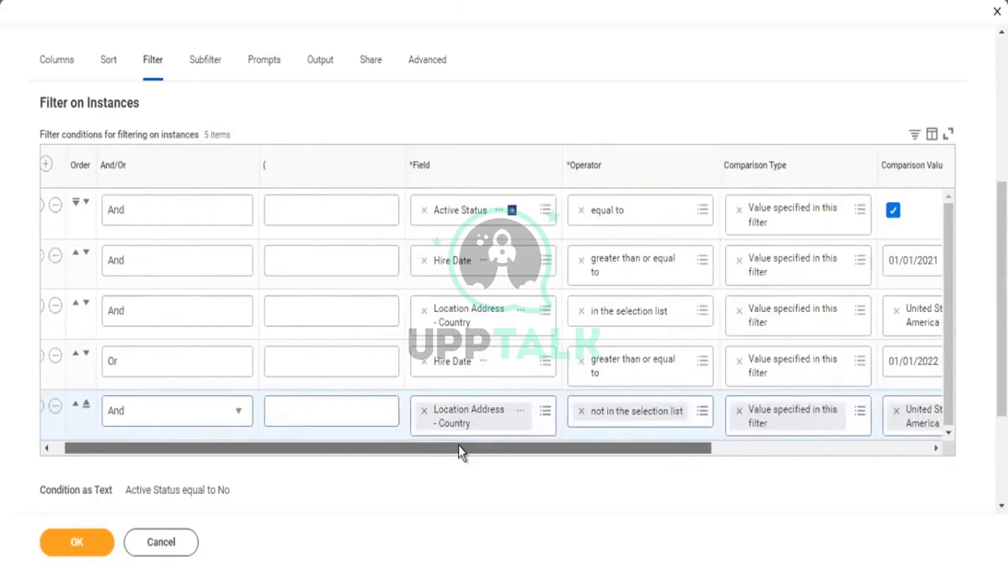
drag(458, 445, 460, 445)
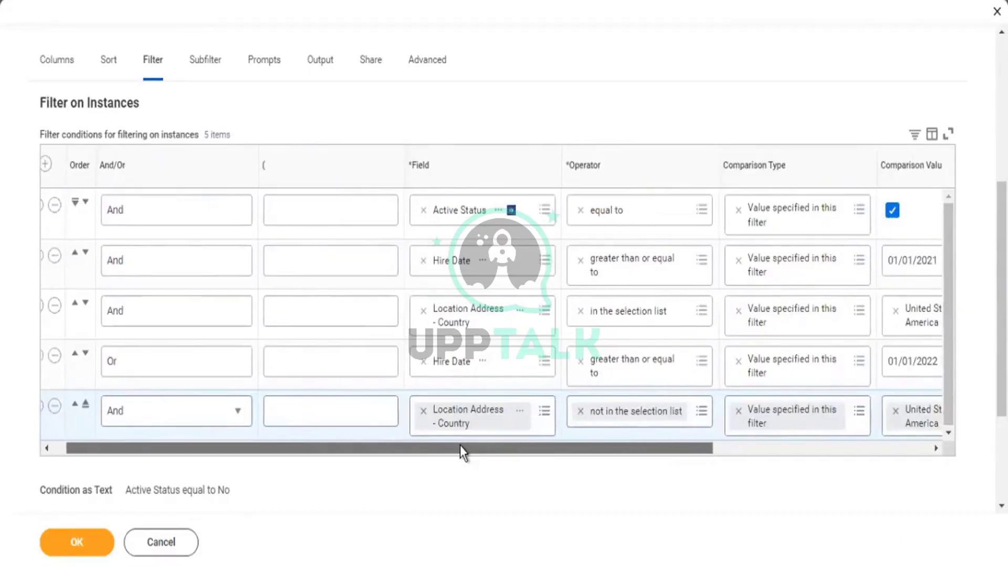
drag(459, 445, 464, 446)
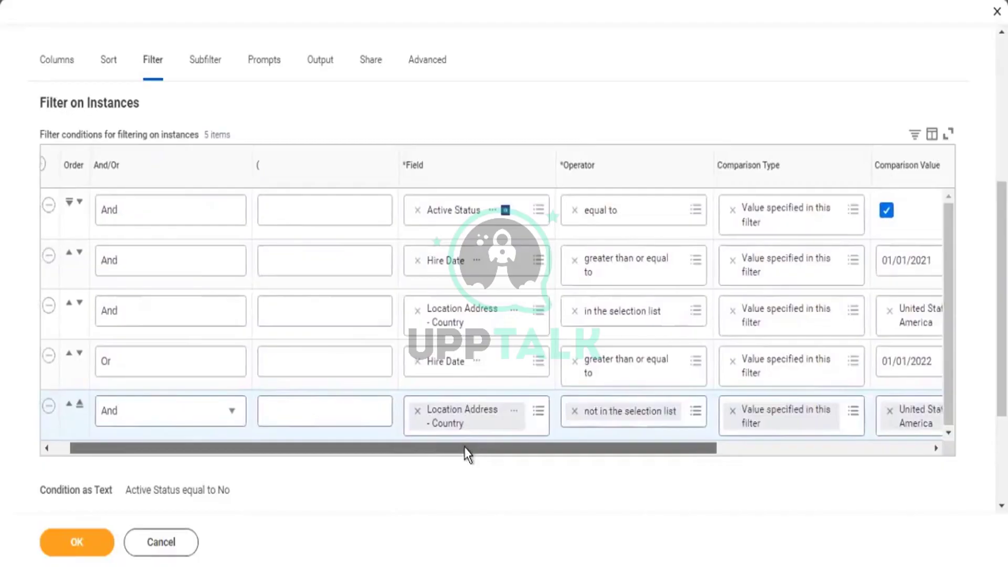
click(338, 262)
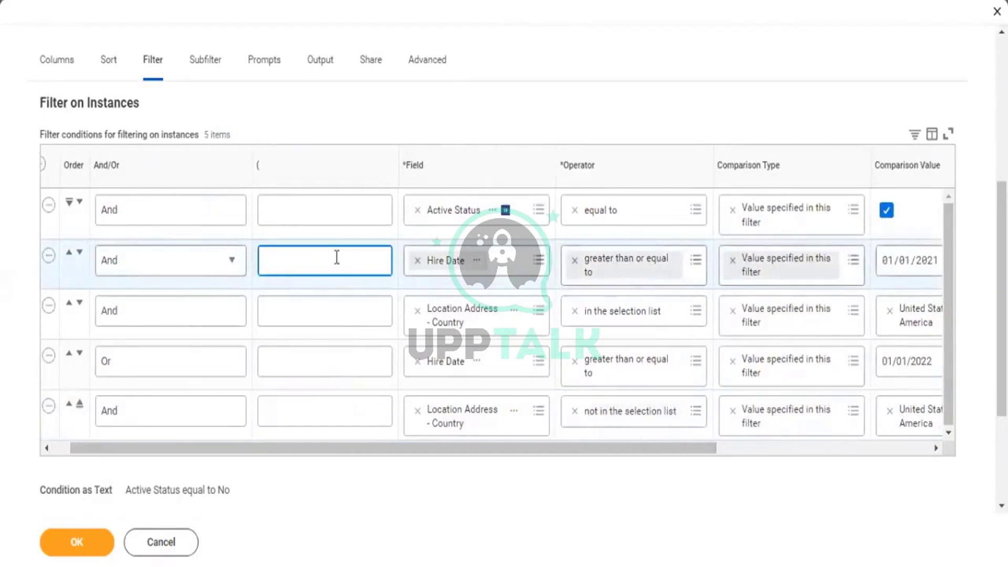
text(()
drag(382, 448, 606, 431)
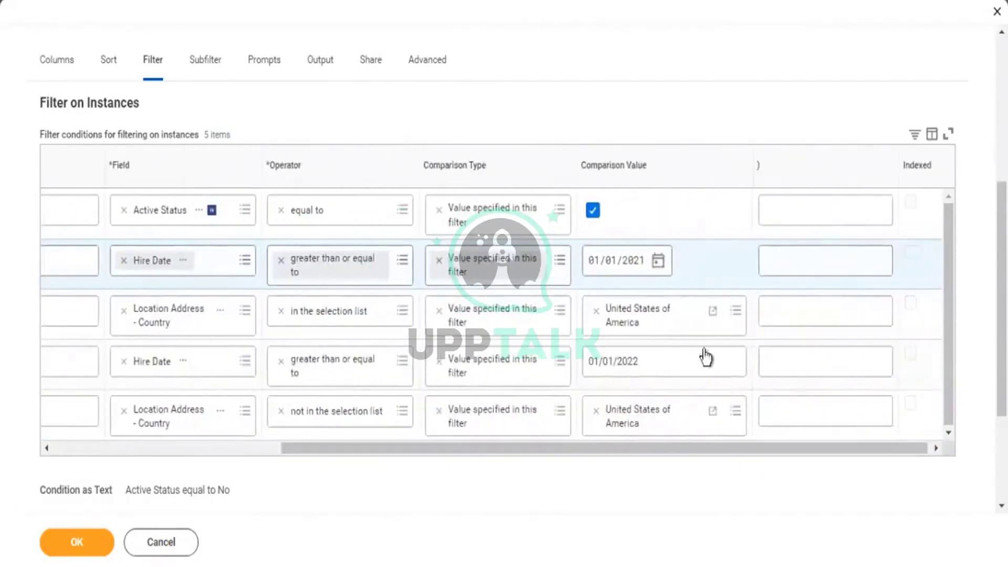
click(785, 314)
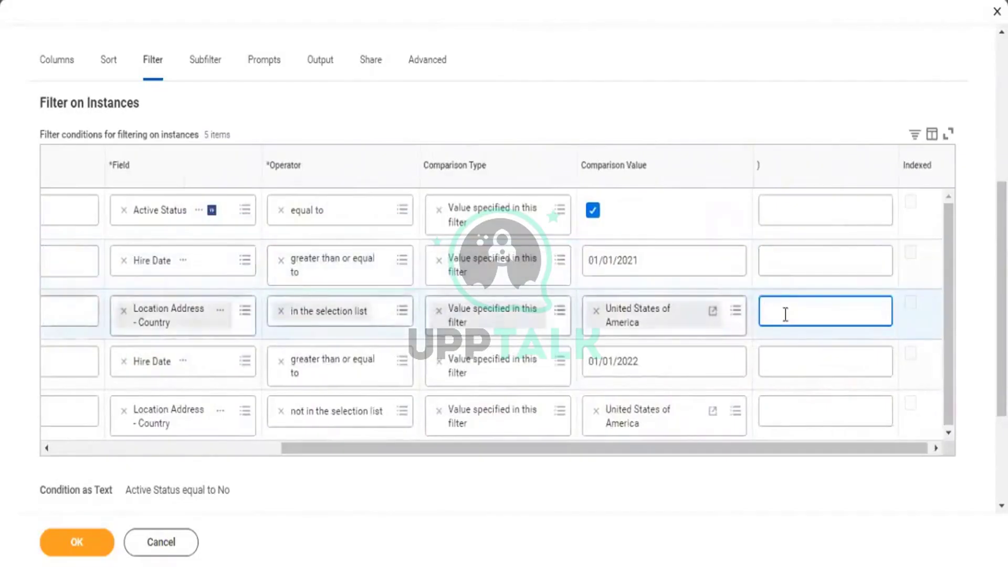
text())
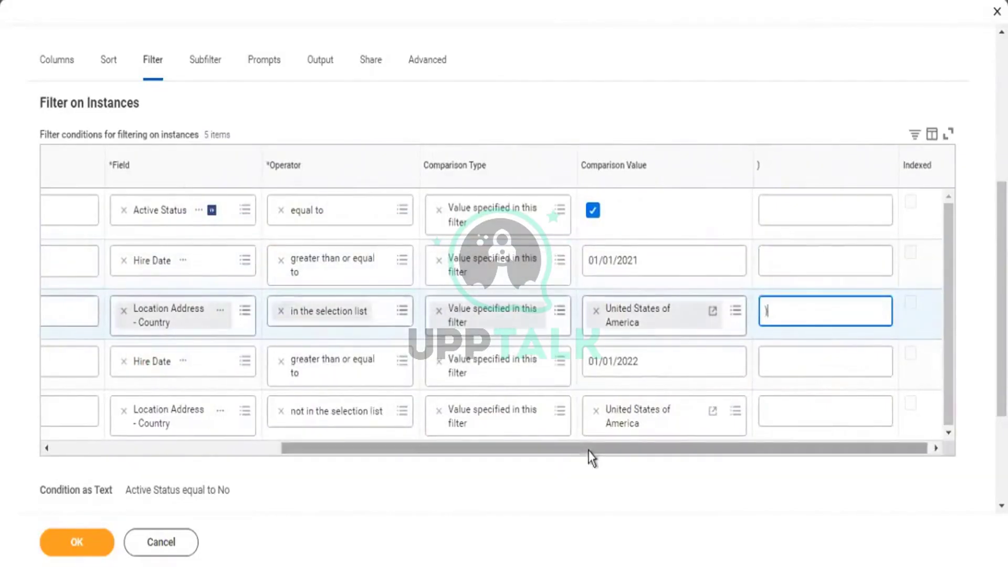
Enclose the 01/01/2022 Hire Date condition and the Location Address - Country condition directly below it in one pair of parentheses
drag(588, 451, 235, 452)
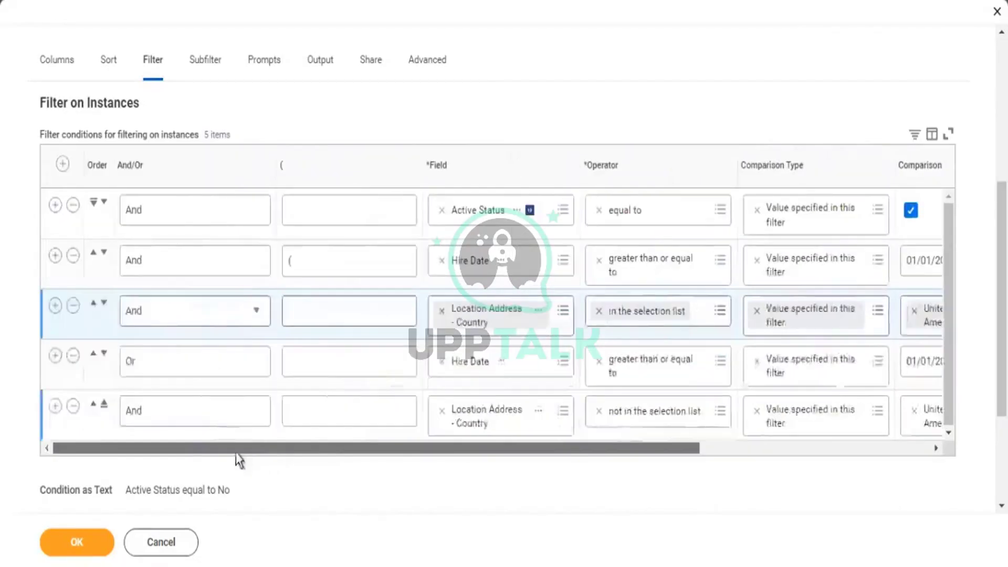
click(366, 362)
text(()
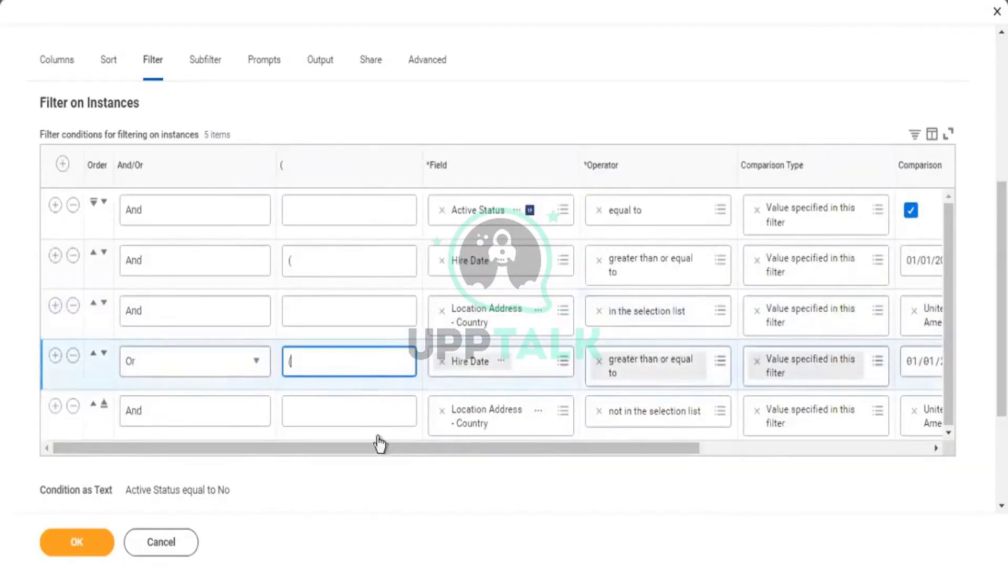
drag(418, 455, 738, 469)
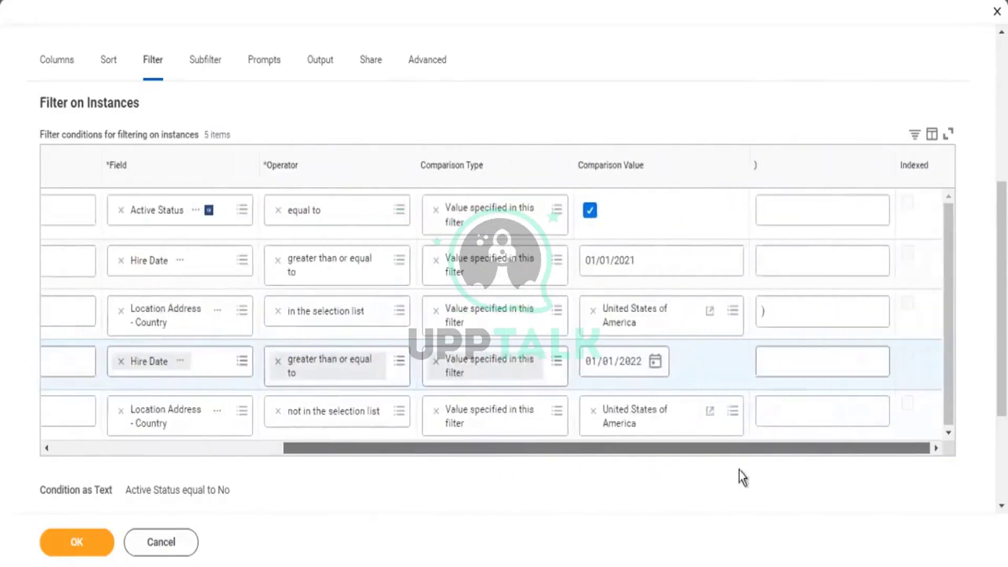
click(802, 415)
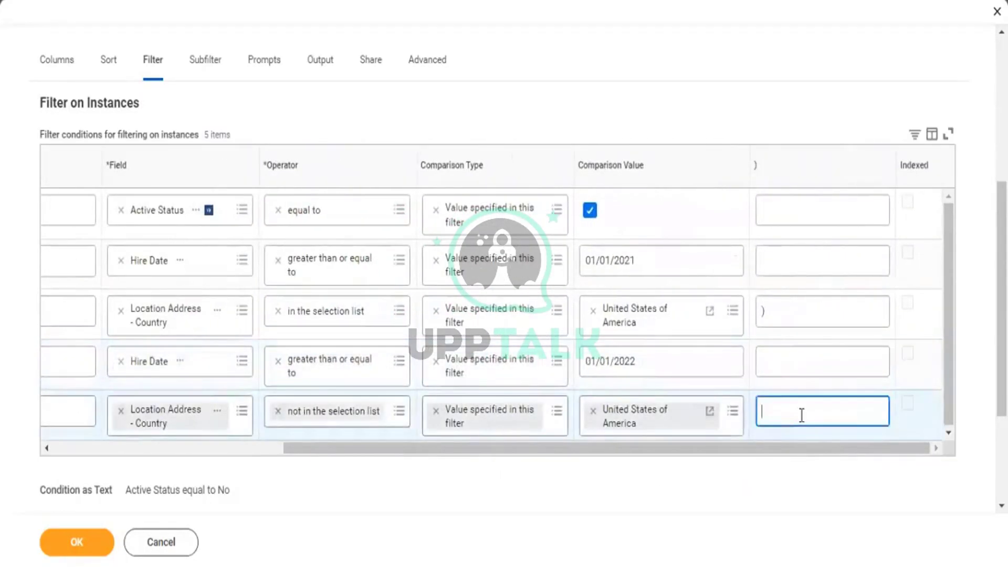
text())
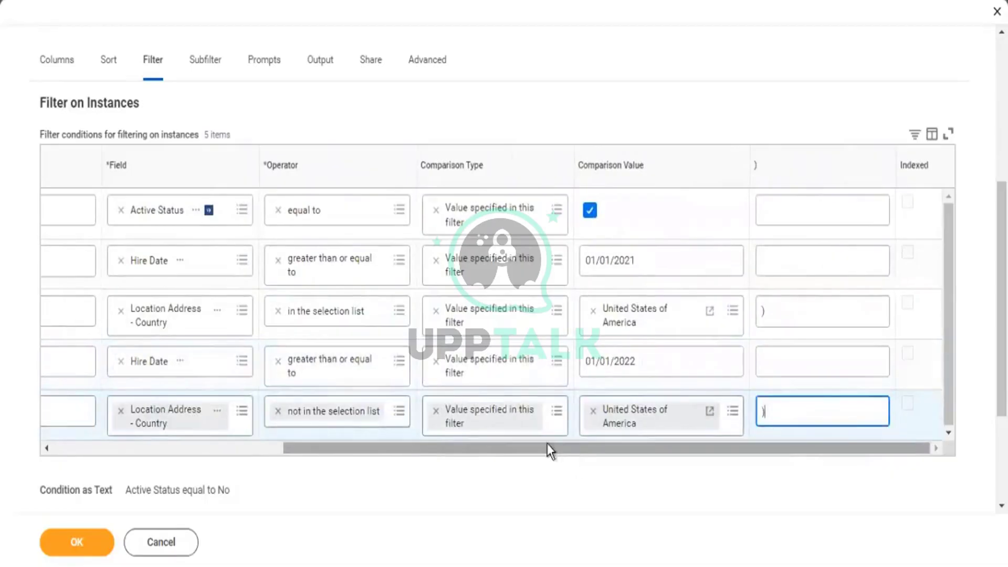
drag(547, 443, 225, 449)
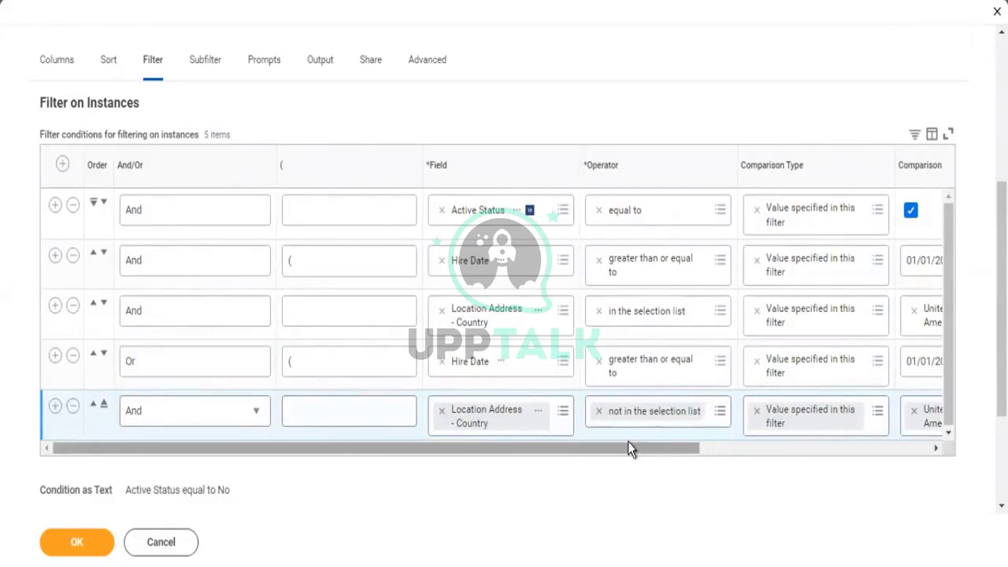
drag(627, 442, 673, 445)
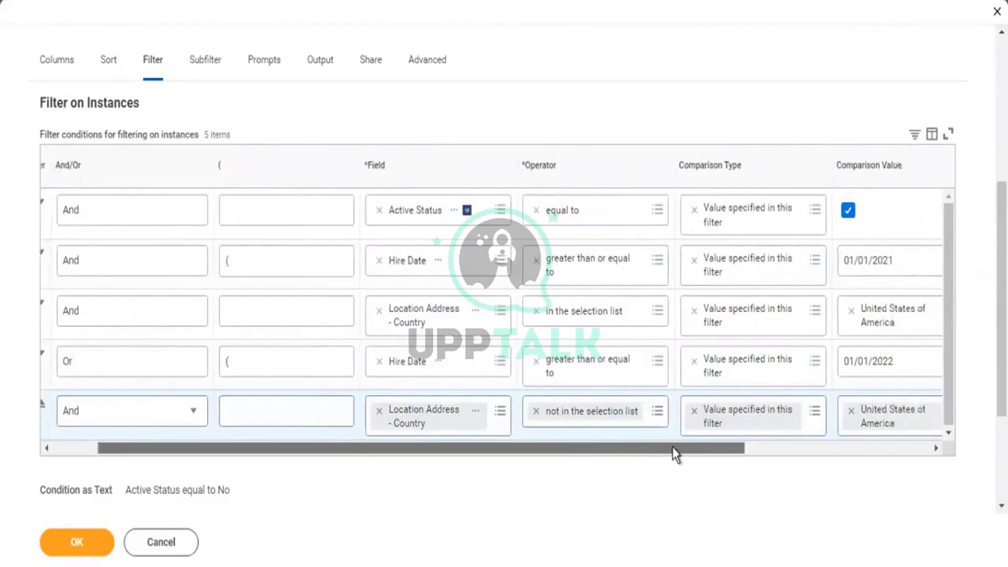
drag(618, 471, 617, 472)
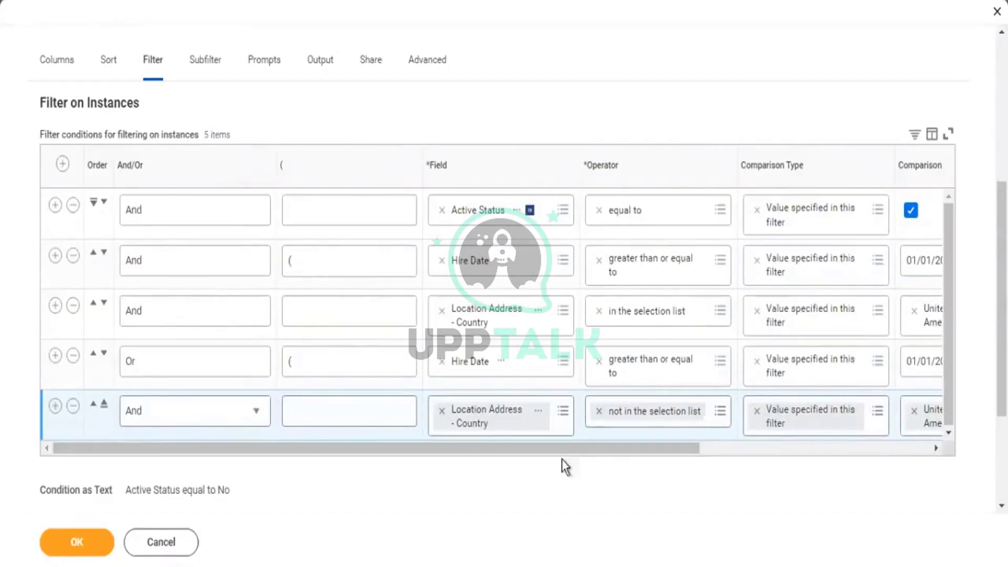
Set the comparison type of the third condition, Location Address - Country in the selection list, to Value from another field
drag(584, 446, 642, 459)
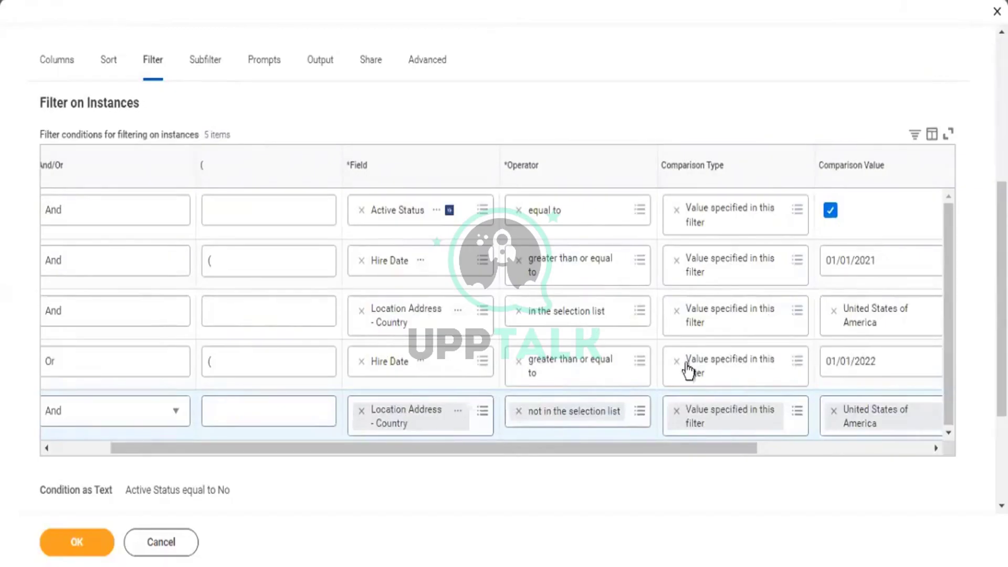
click(798, 315)
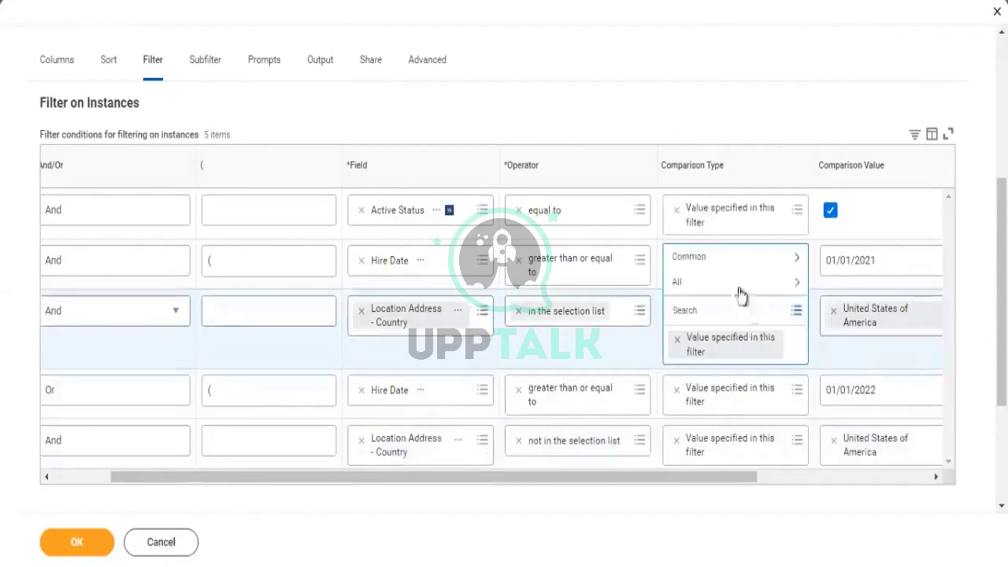
click(723, 261)
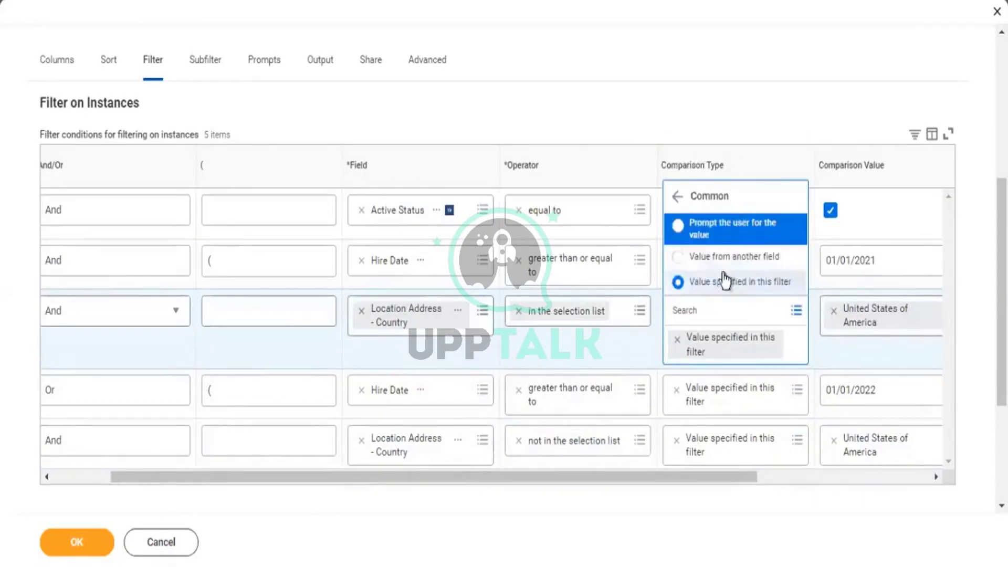
click(723, 261)
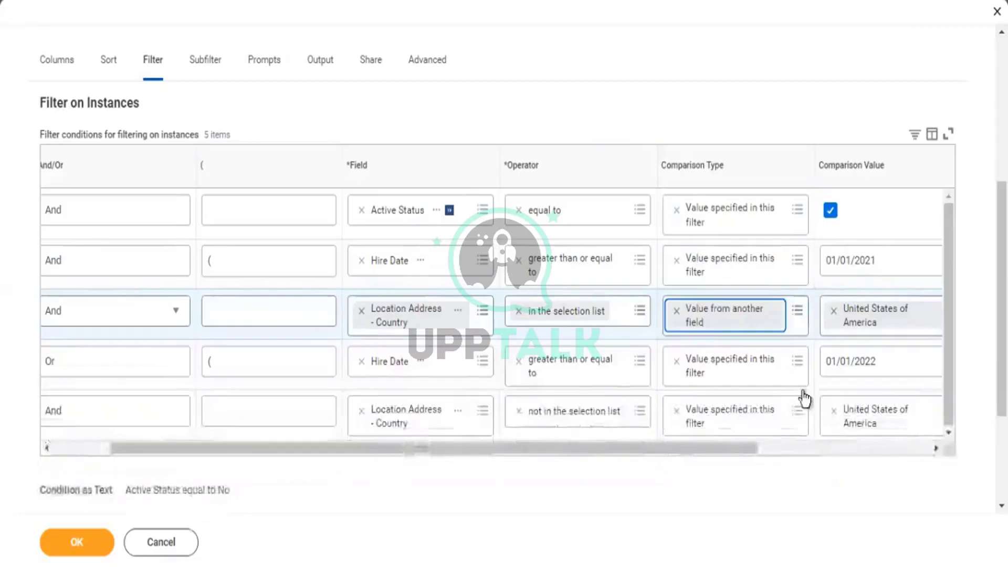
Clear the third condition's comparison value and browse all fields available as its replacement
click(834, 315)
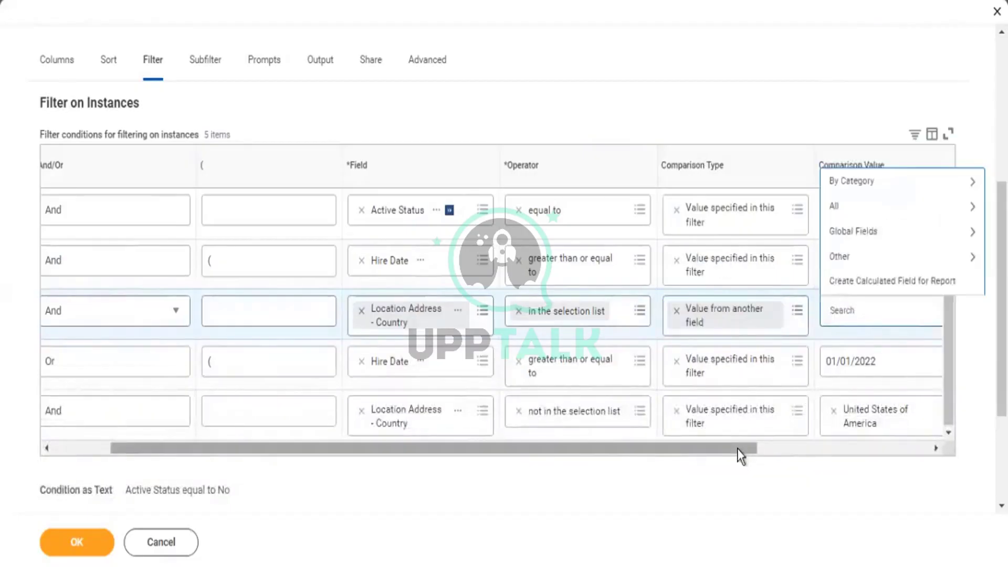
drag(737, 448, 805, 453)
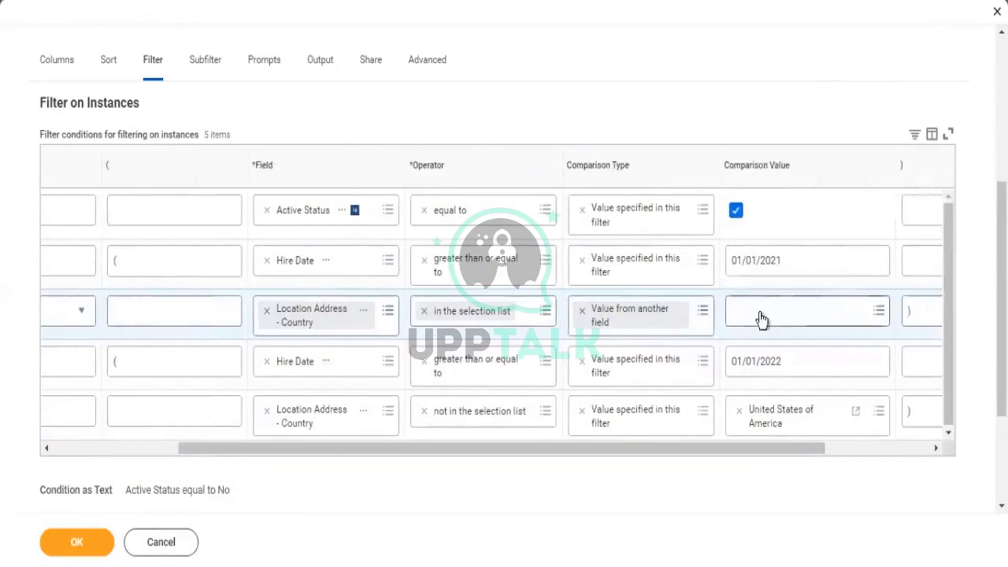
click(761, 315)
click(759, 313)
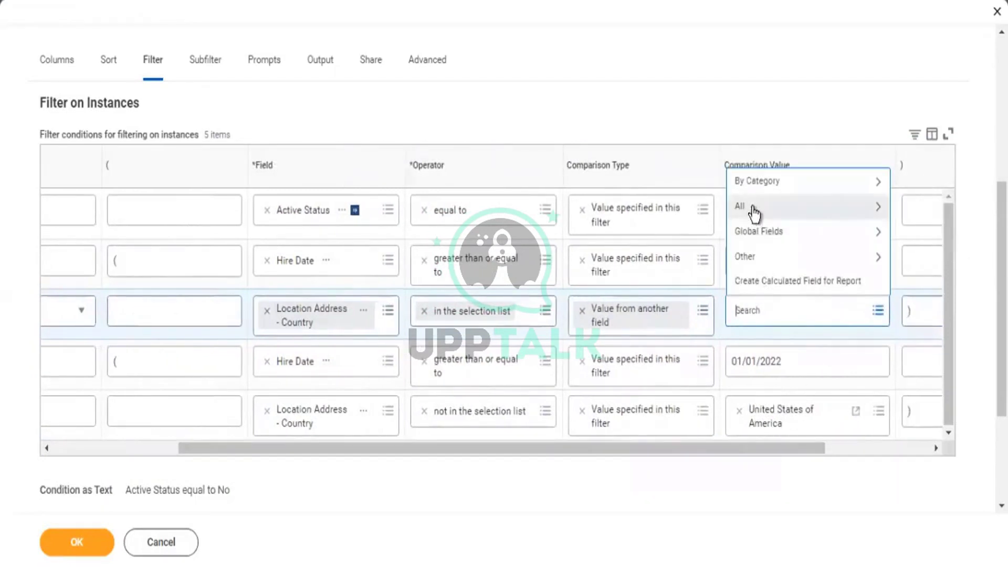
click(751, 207)
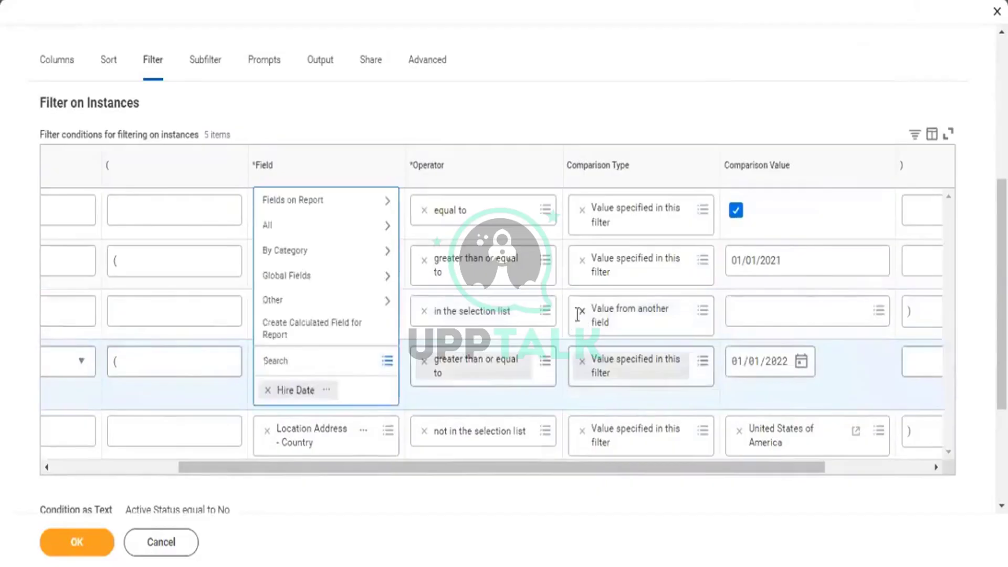
Set the comparison type of the third condition, on Location Address - Country, to Value specified in this filter
click(581, 311)
click(626, 312)
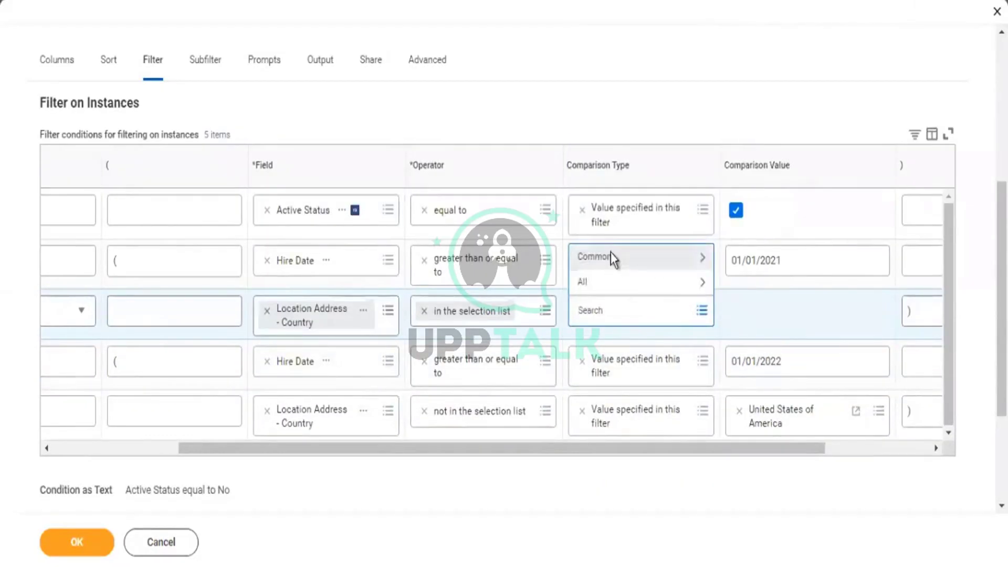
click(611, 256)
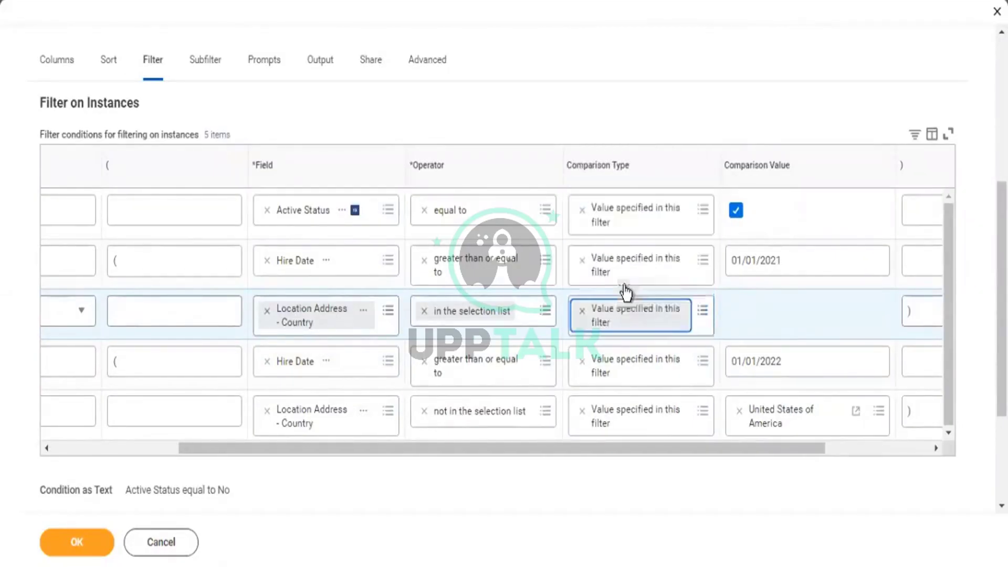
click(626, 283)
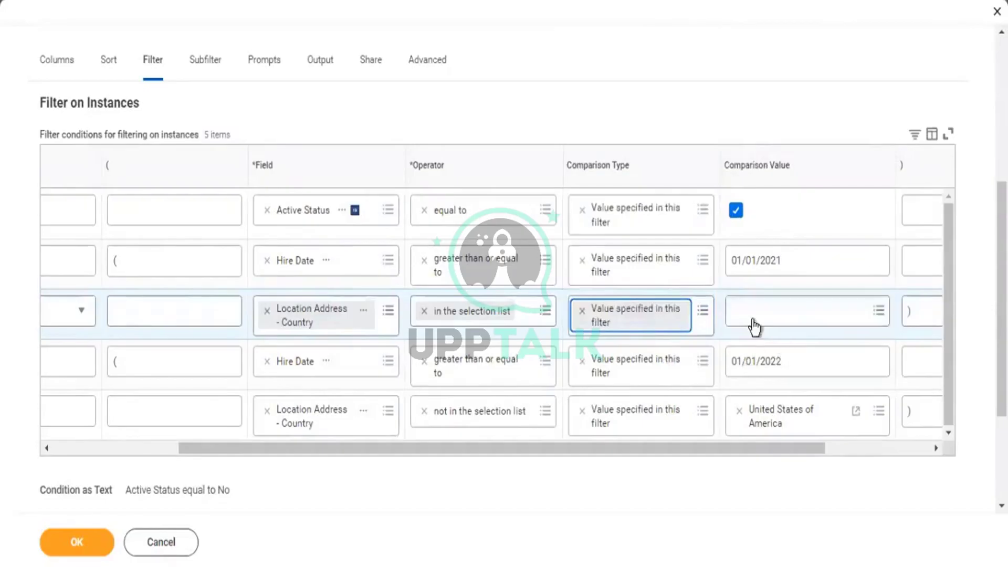
Search the countries for United and select United States of America as the third condition's comparison value
click(752, 316)
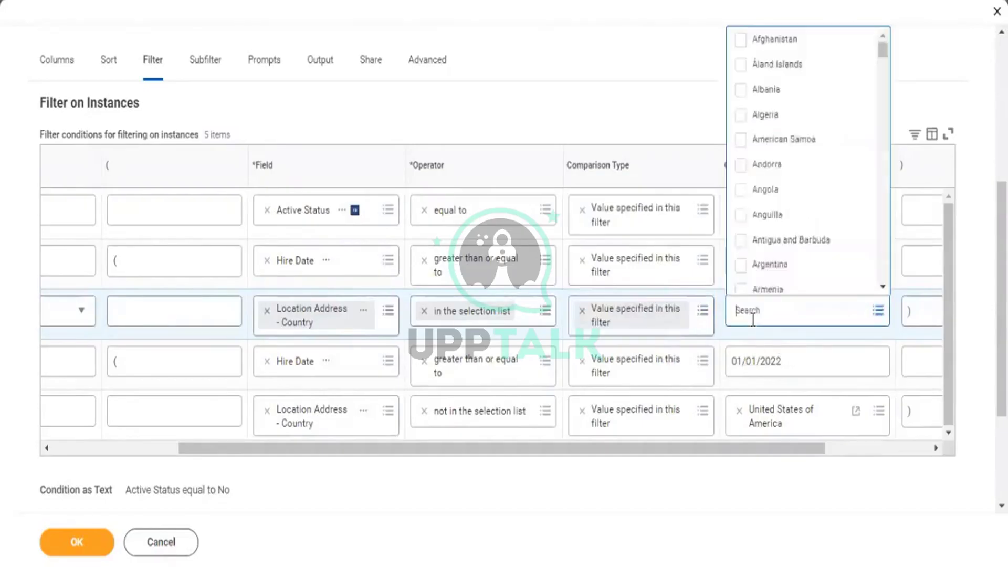
text(Location address)
key(Return)
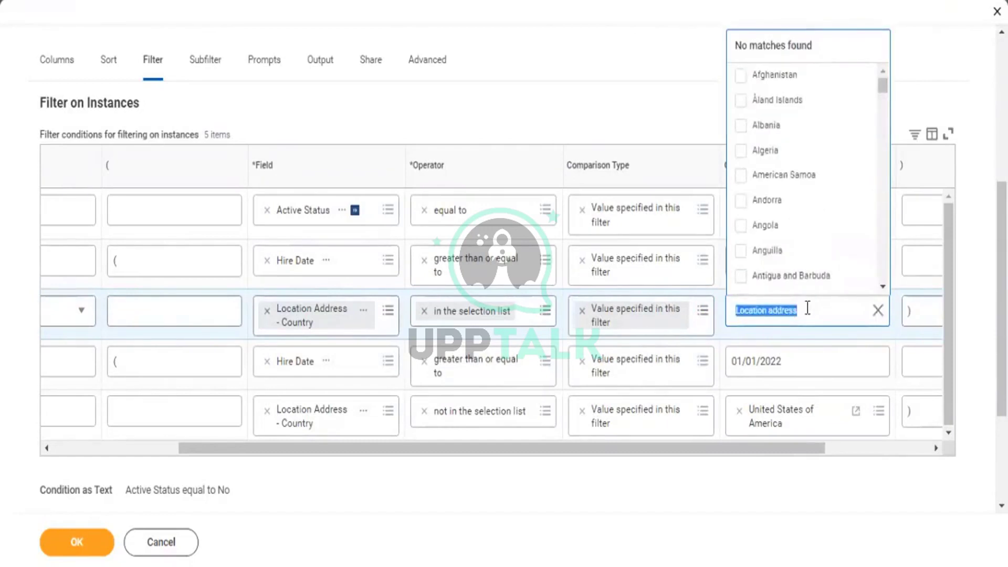
text(United)
key(Return)
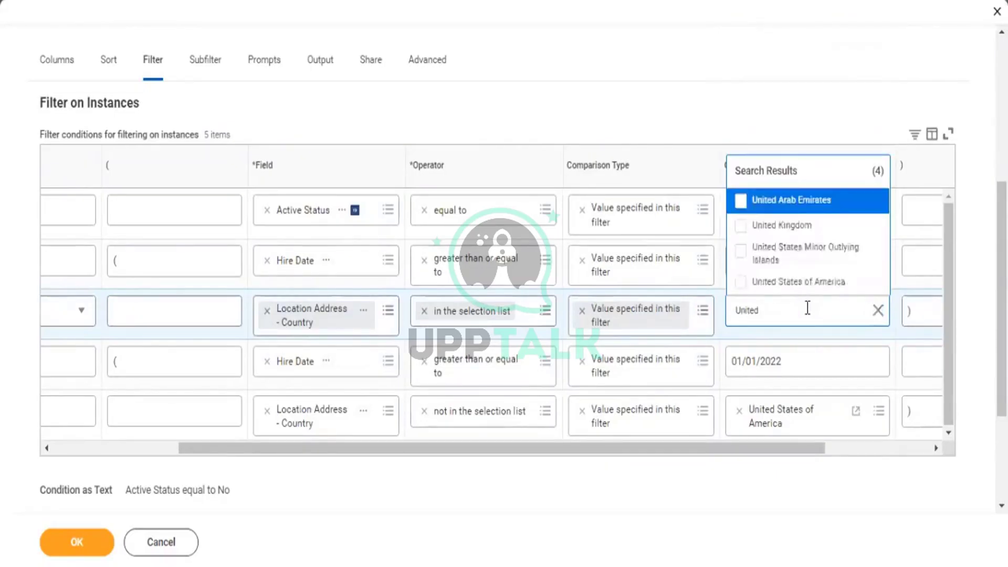
click(803, 283)
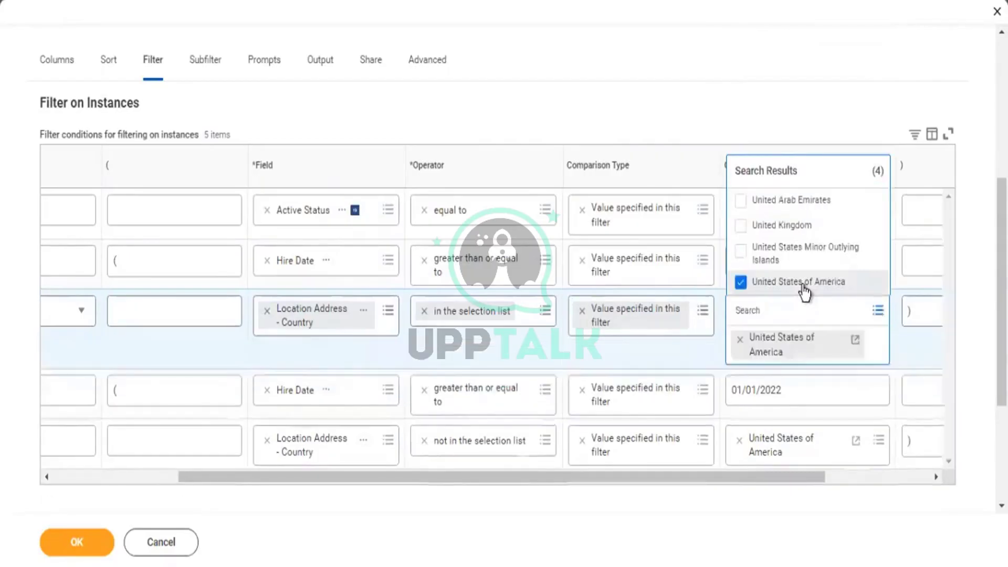
click(770, 109)
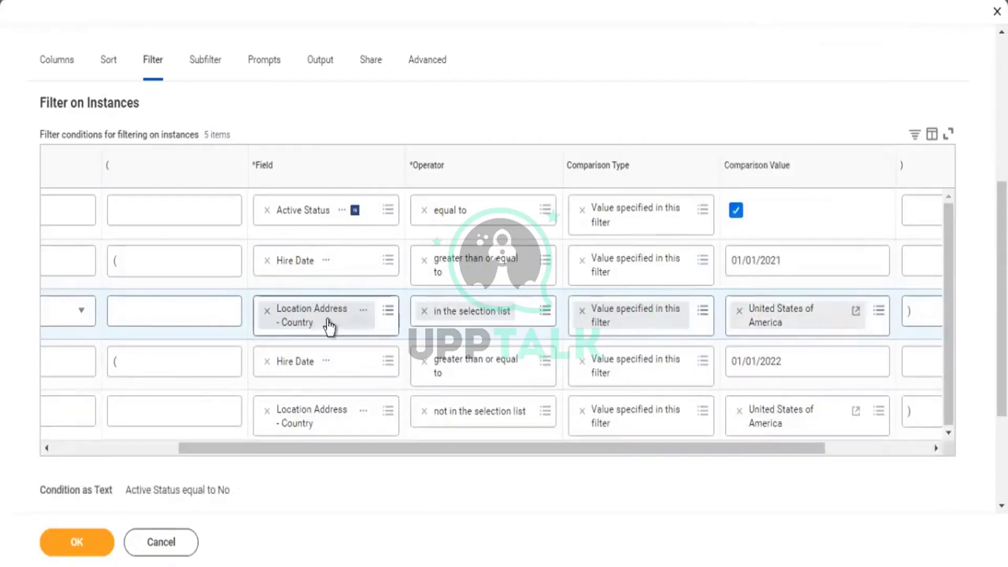
Examine the report field details of Location Address - Country in the third condition, including its related business object, and close them
click(365, 315)
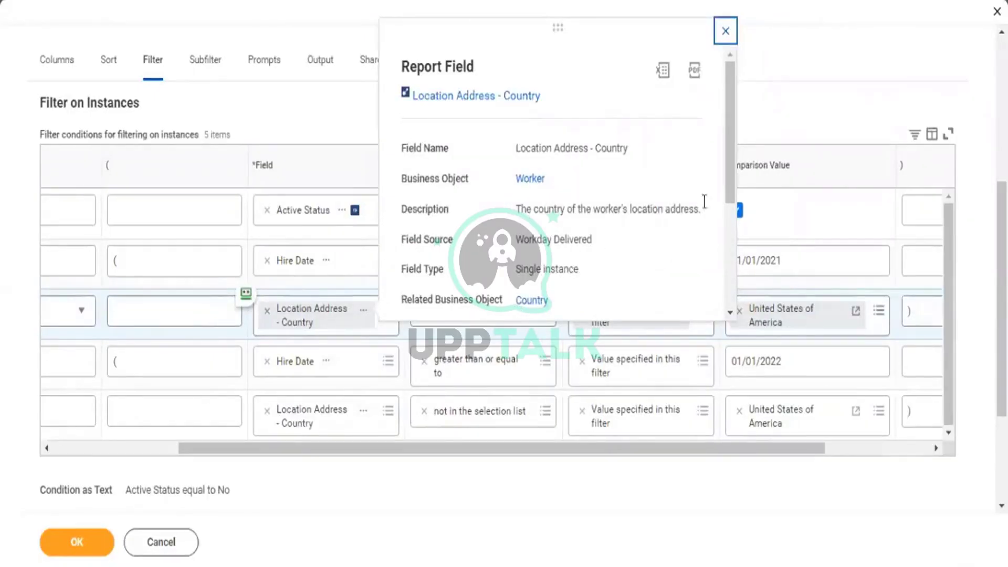
drag(729, 171, 722, 248)
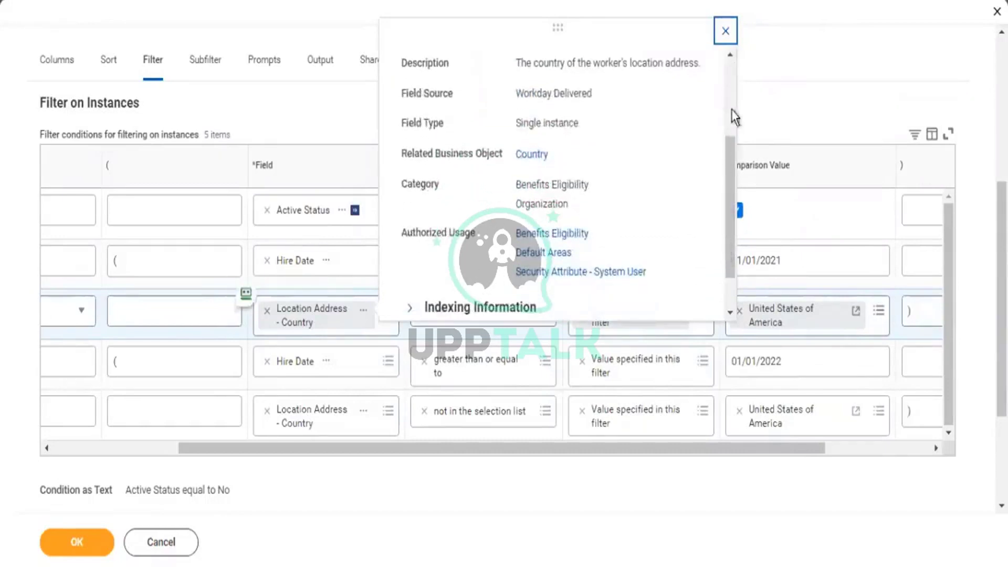
click(827, 96)
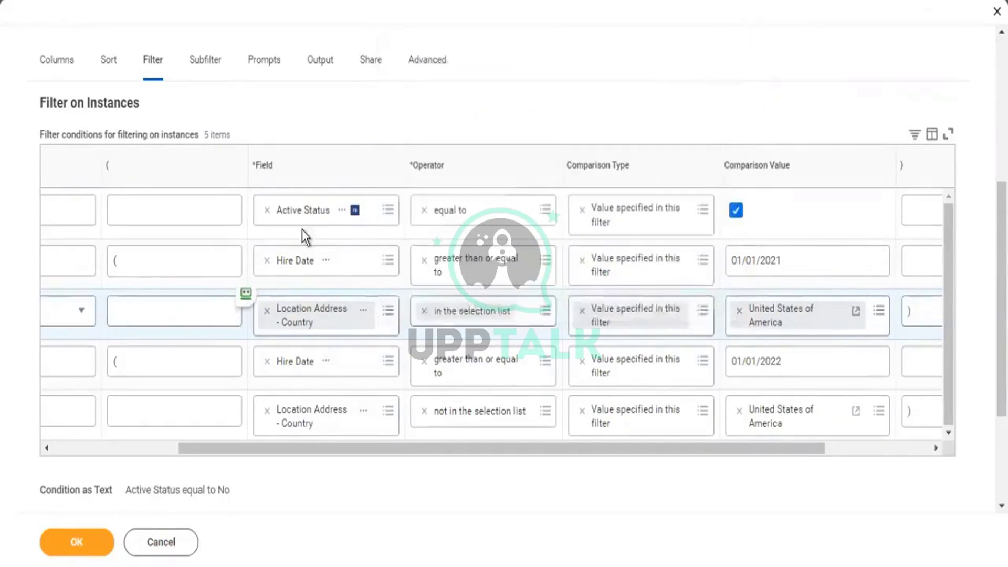
Examine the report field details of Hire Date in the first hire date filter condition, including its description and category
click(327, 261)
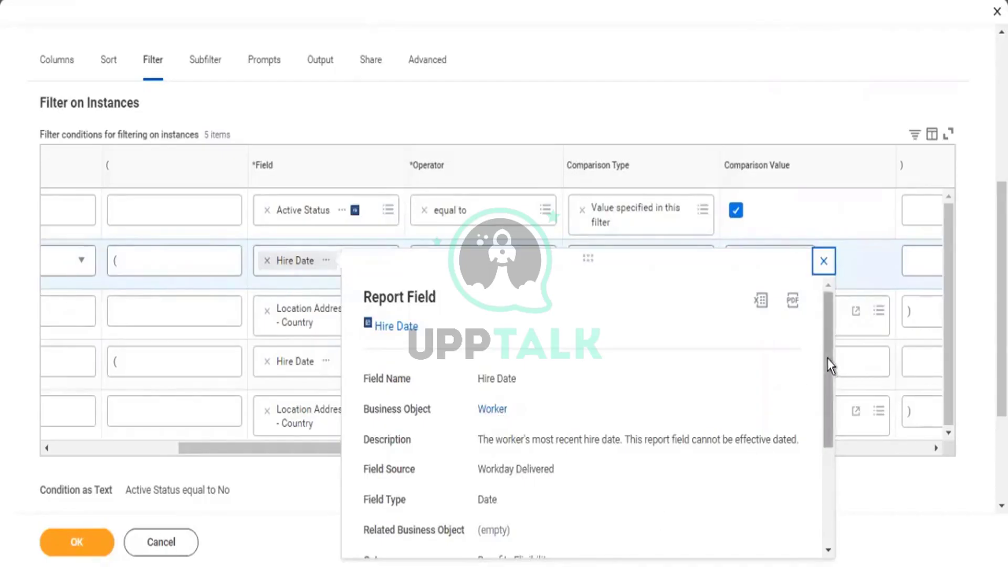
scroll(827, 368, down, 1)
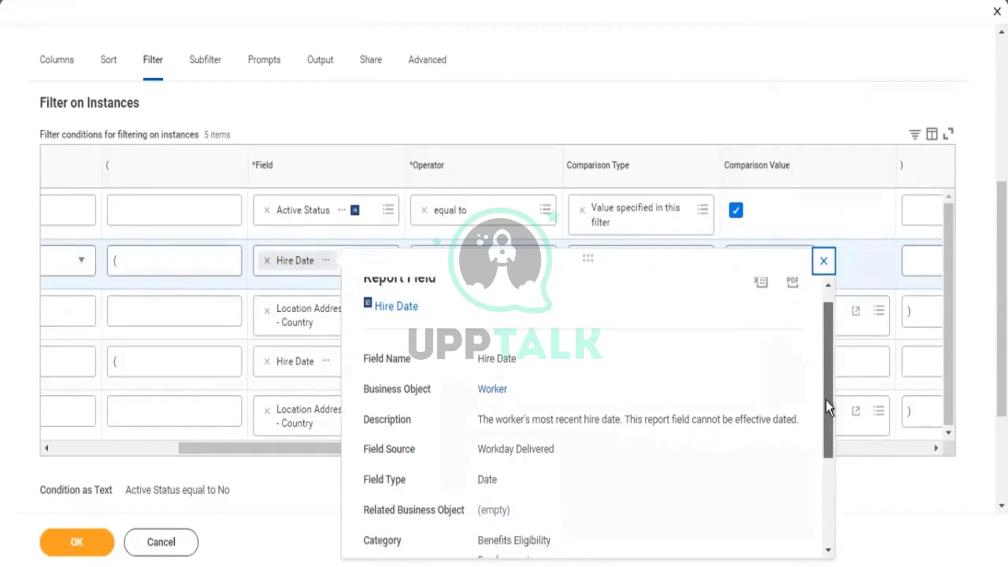
scroll(827, 400, down, 3)
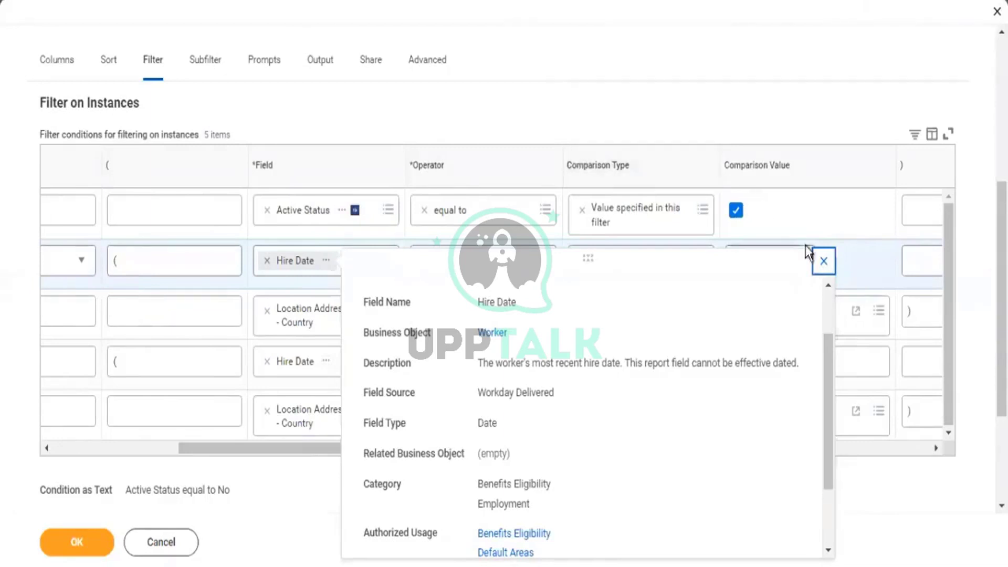
click(823, 263)
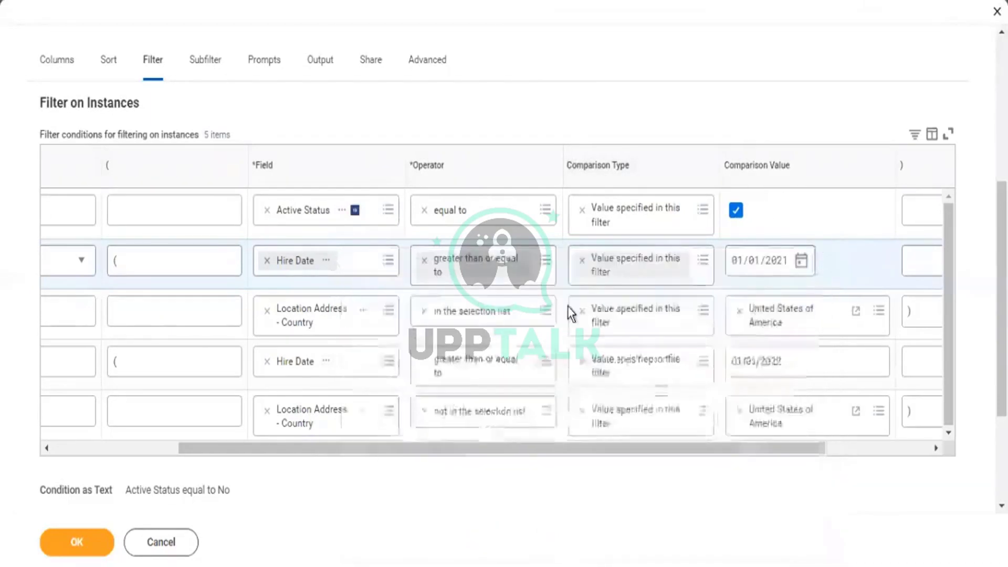
Save the custom report with its five instance filter conditions and run it
scroll(567, 315, up, 5)
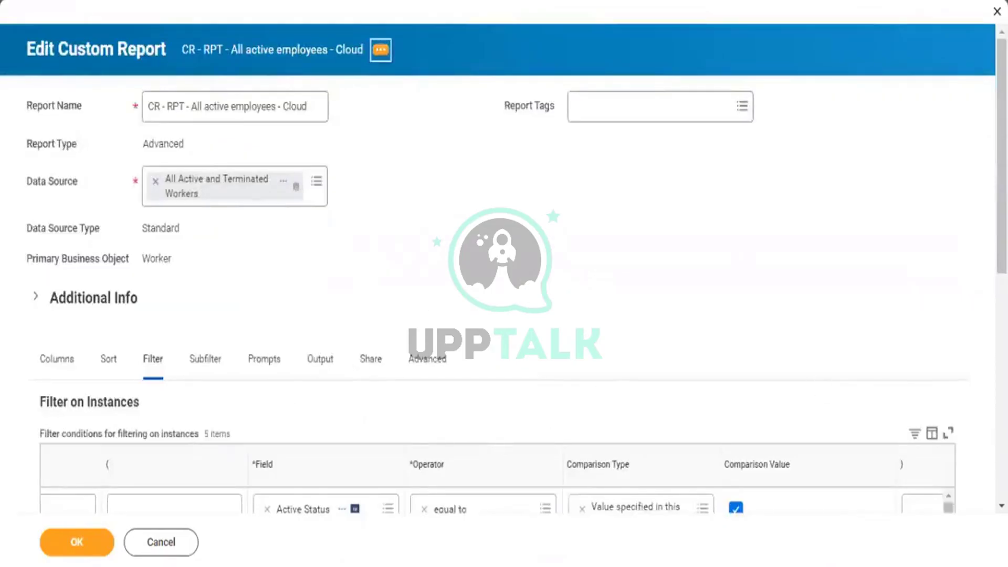
scroll(841, 404, down, 6)
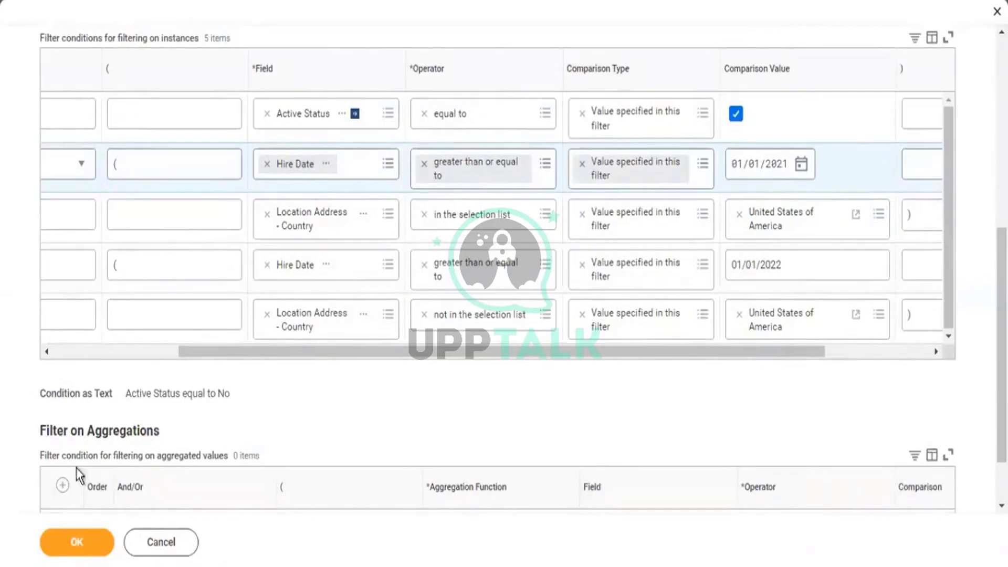
click(77, 546)
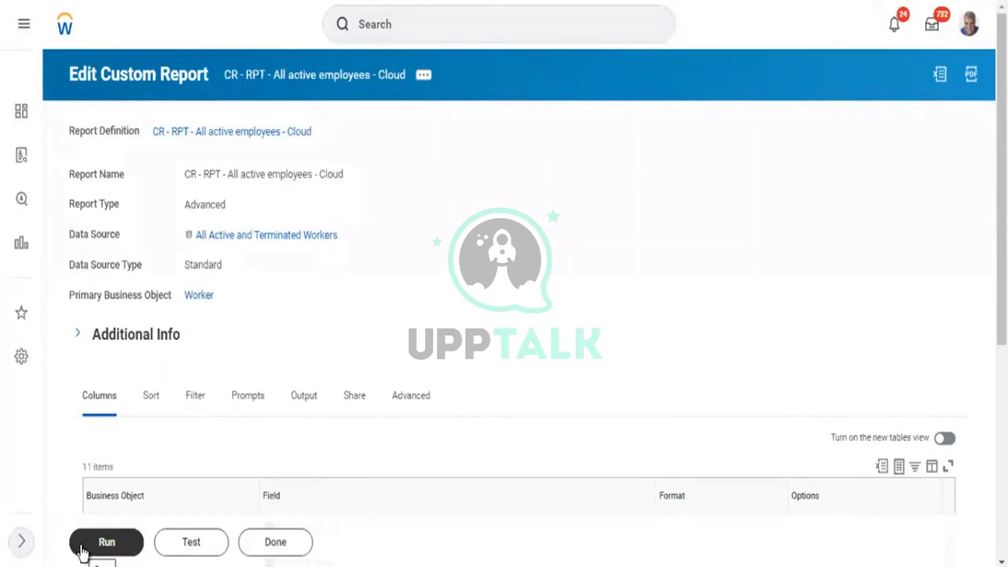
click(83, 551)
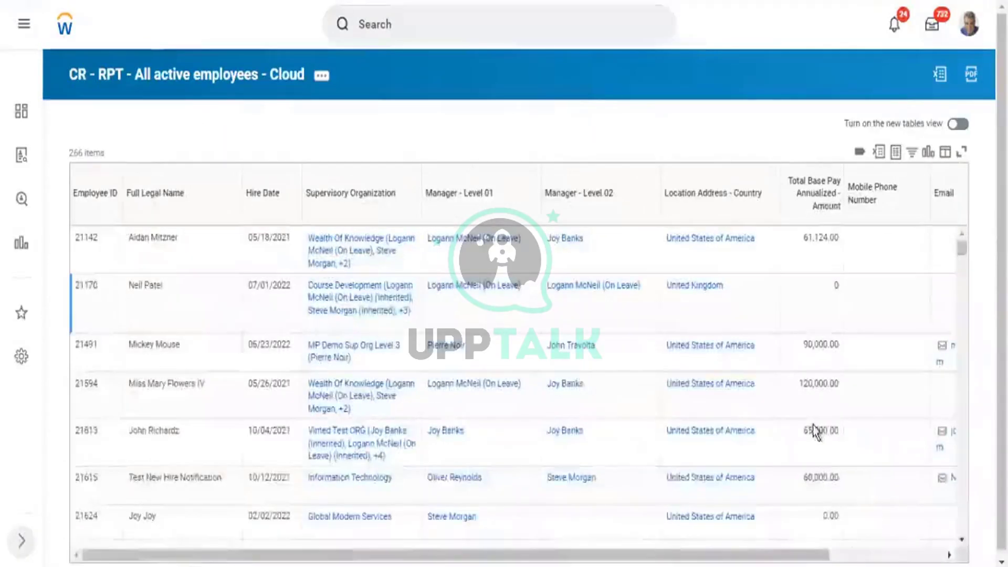
Filter the report results so that Location Address - Country is United States of America
click(911, 556)
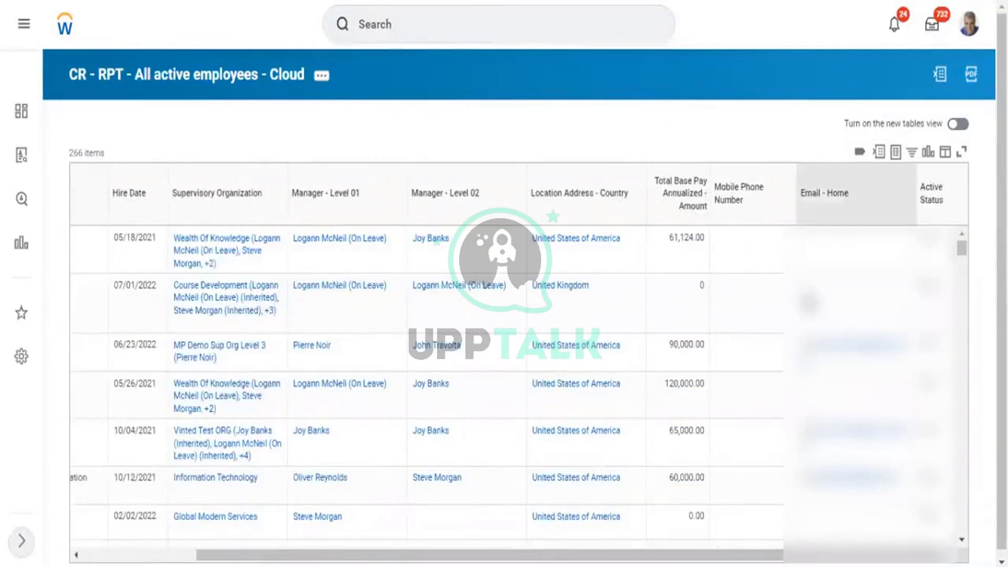
click(582, 218)
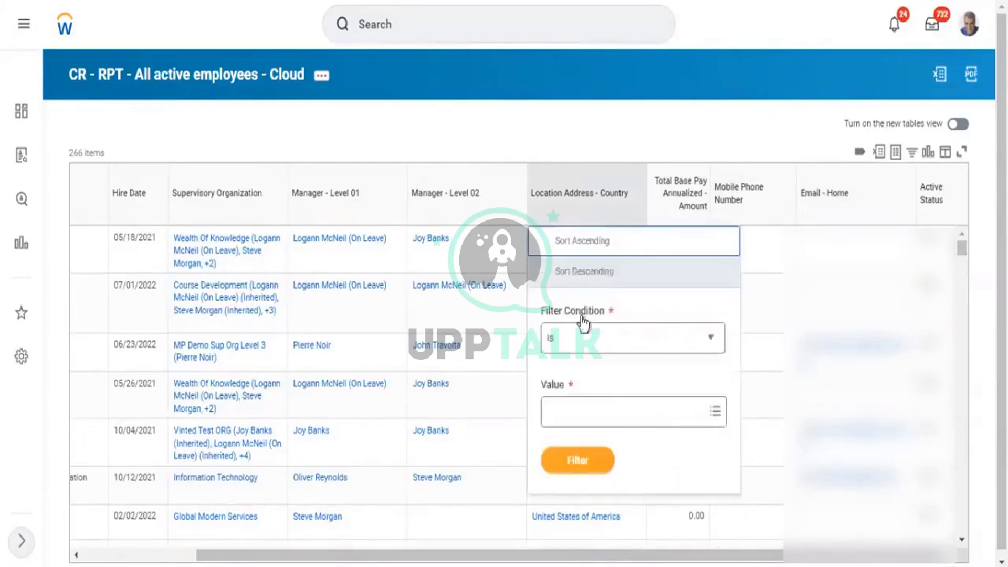
click(589, 423)
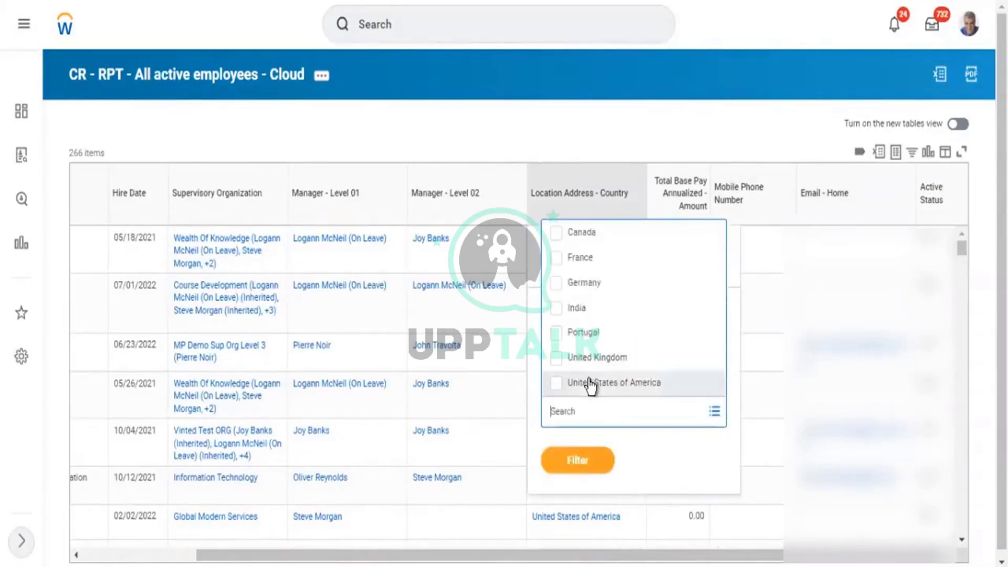
click(590, 386)
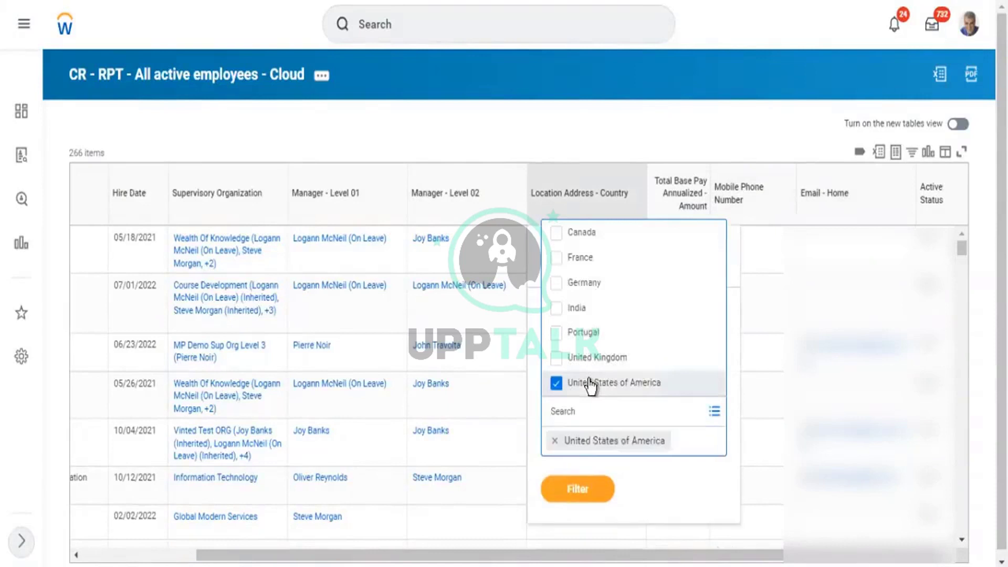
click(579, 486)
click(576, 459)
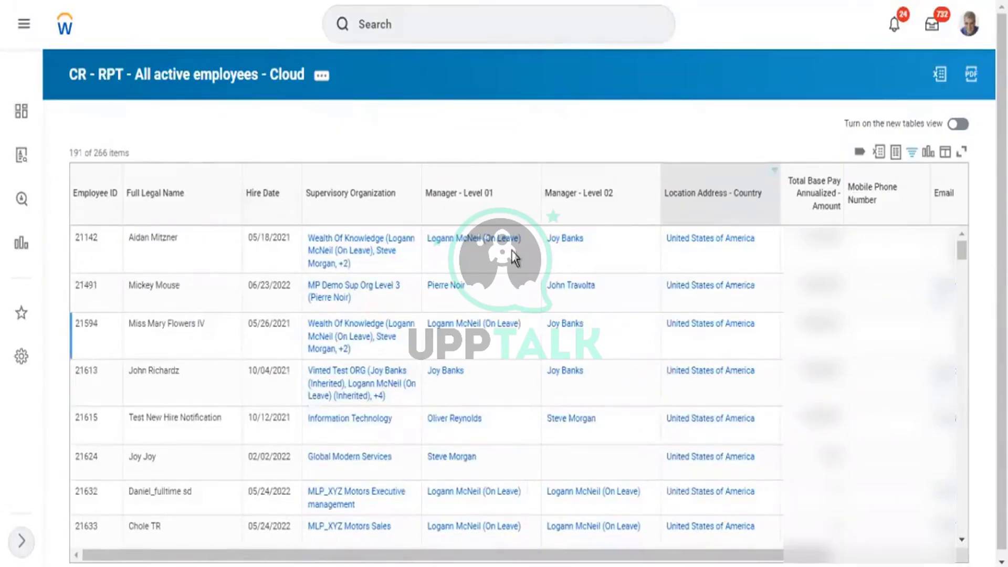
Change the Location Address - Country results filter to Canada, France, Germany, India, Portugal and United Kingdom, excluding United States of America
click(711, 215)
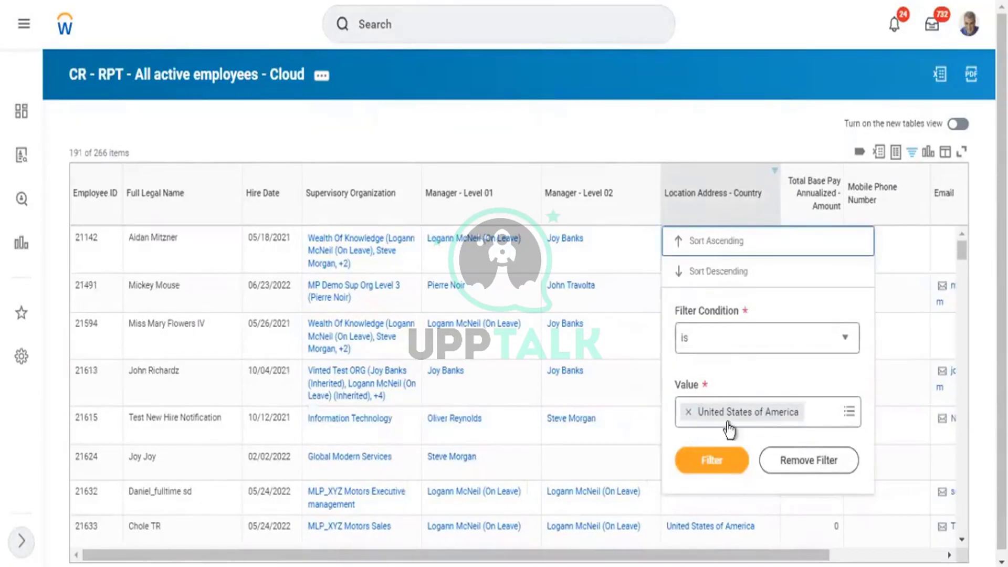
click(688, 413)
click(691, 411)
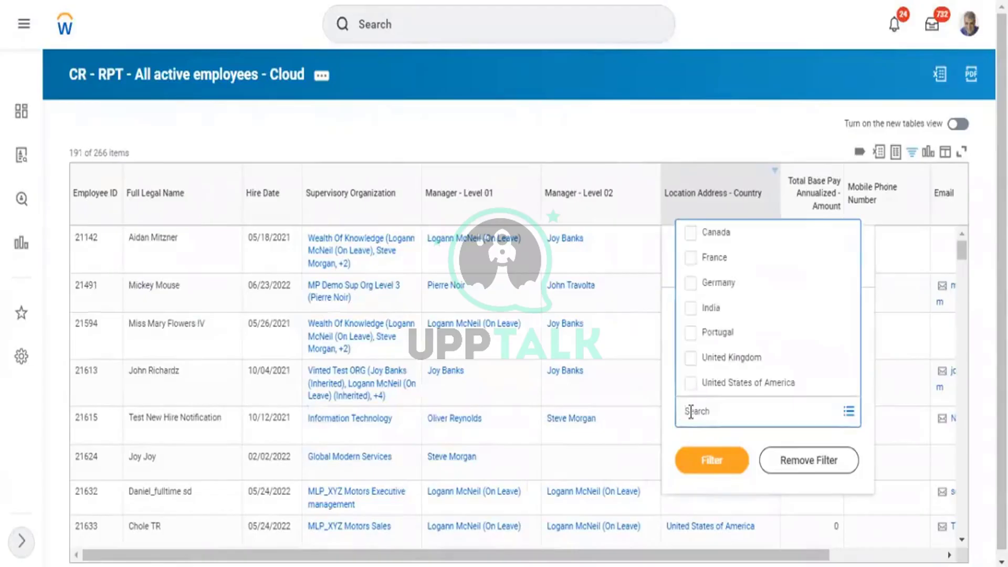
key(ctrl+a)
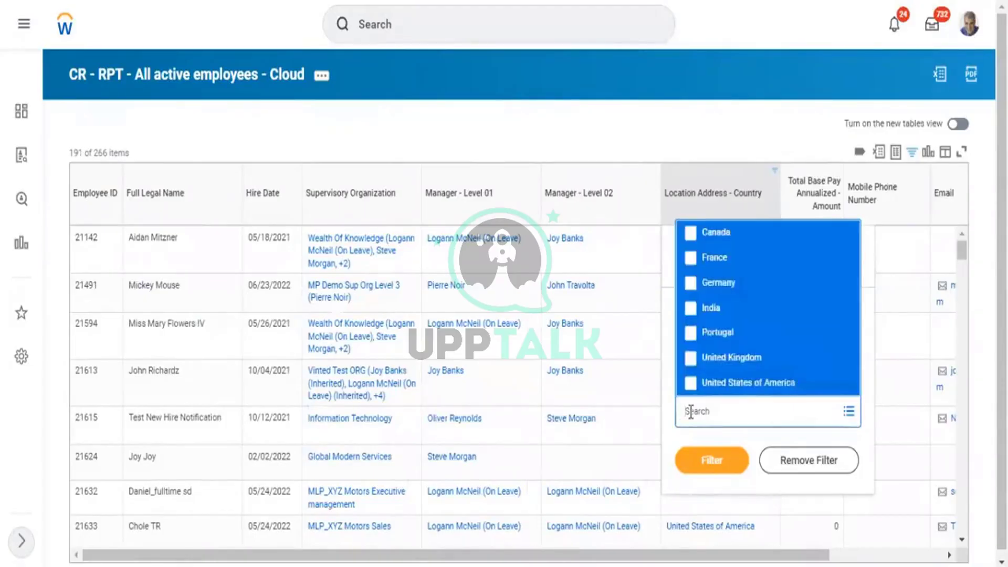
key(Return)
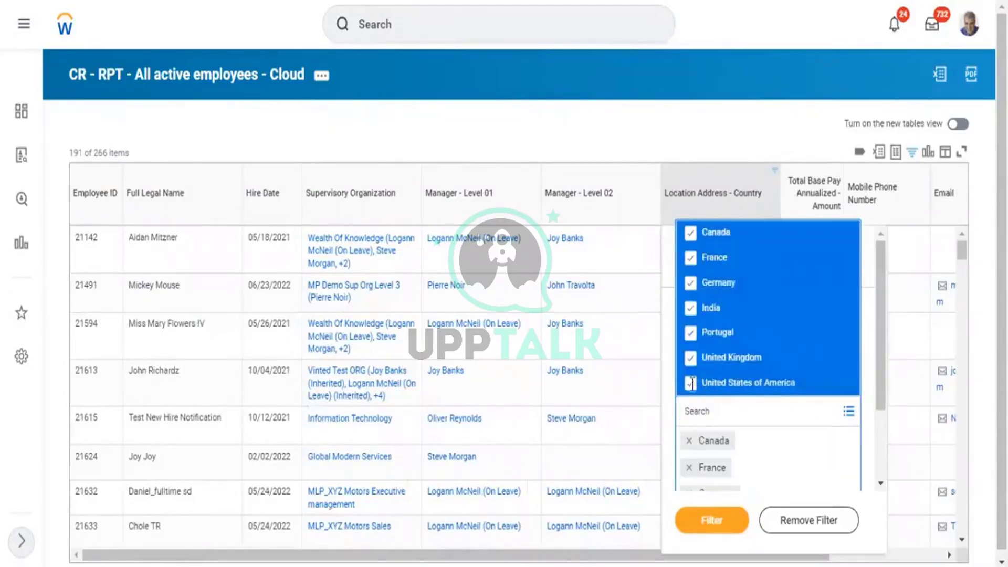
click(691, 386)
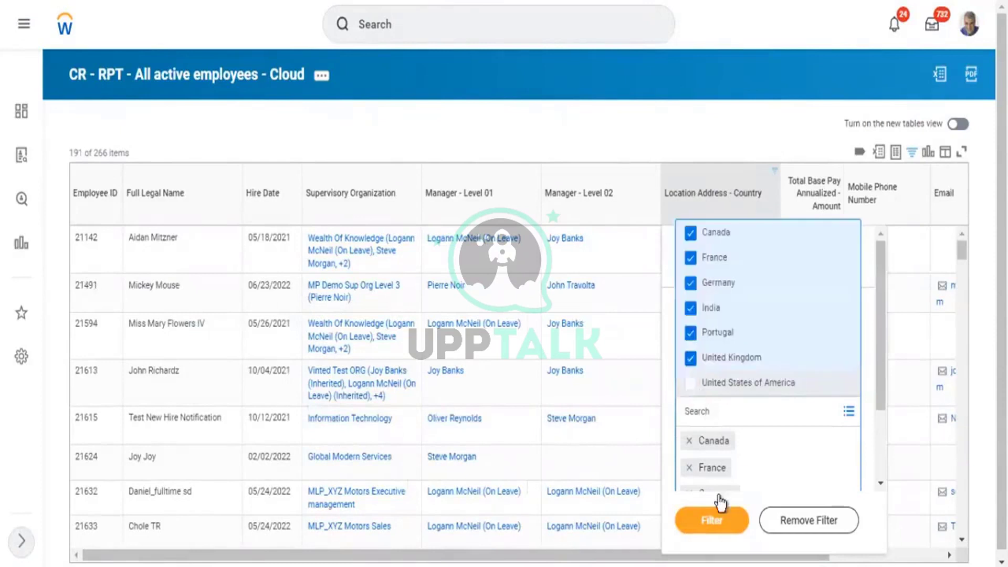
click(712, 524)
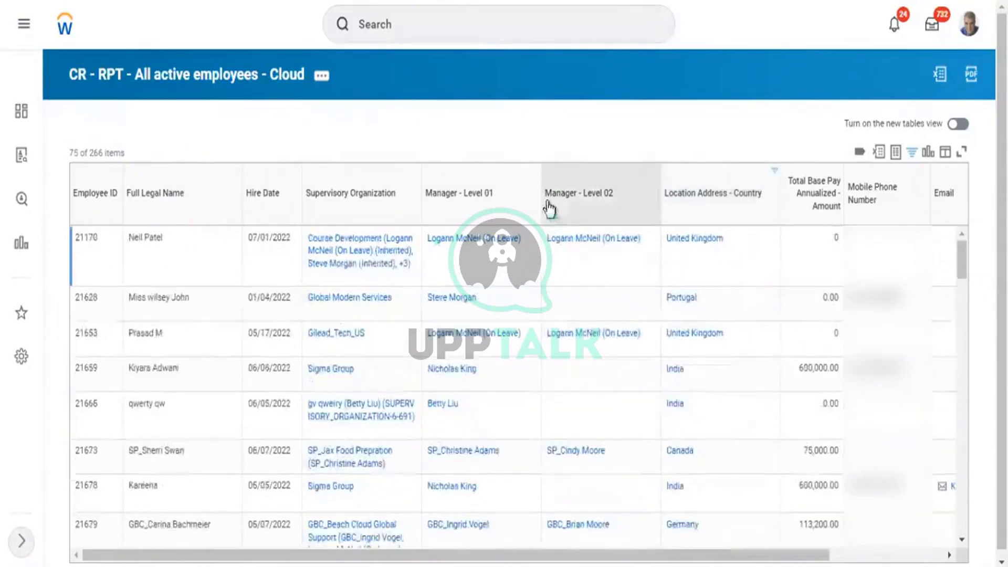
Examine the hire dates of the workers located outside the United States in the filtered results
click(273, 392)
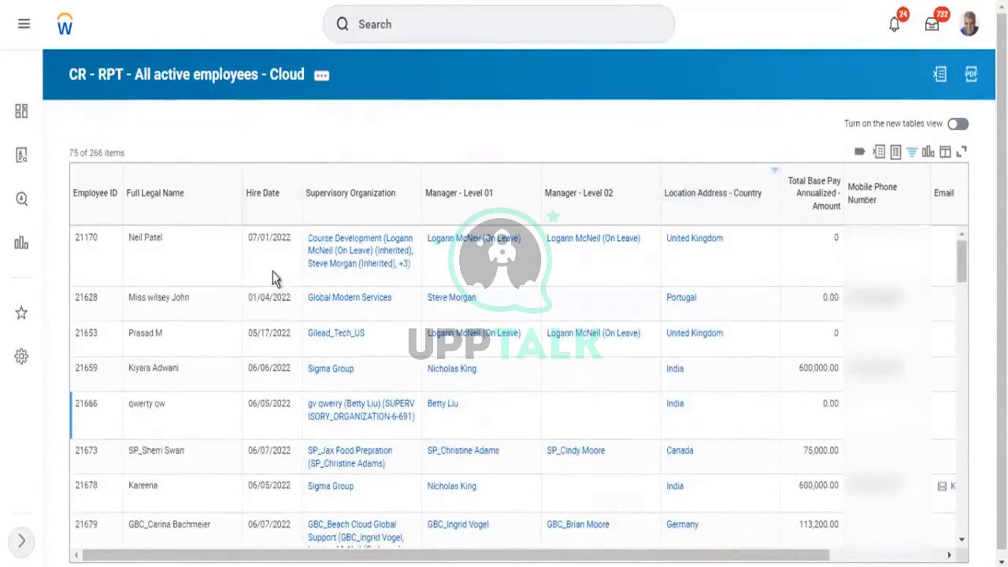
click(281, 245)
click(424, 320)
click(355, 254)
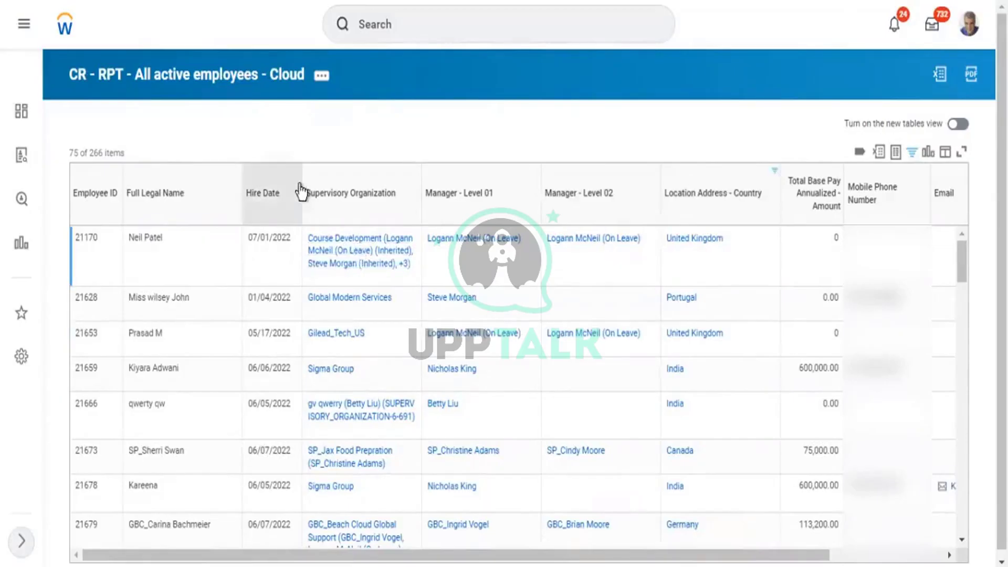
click(294, 412)
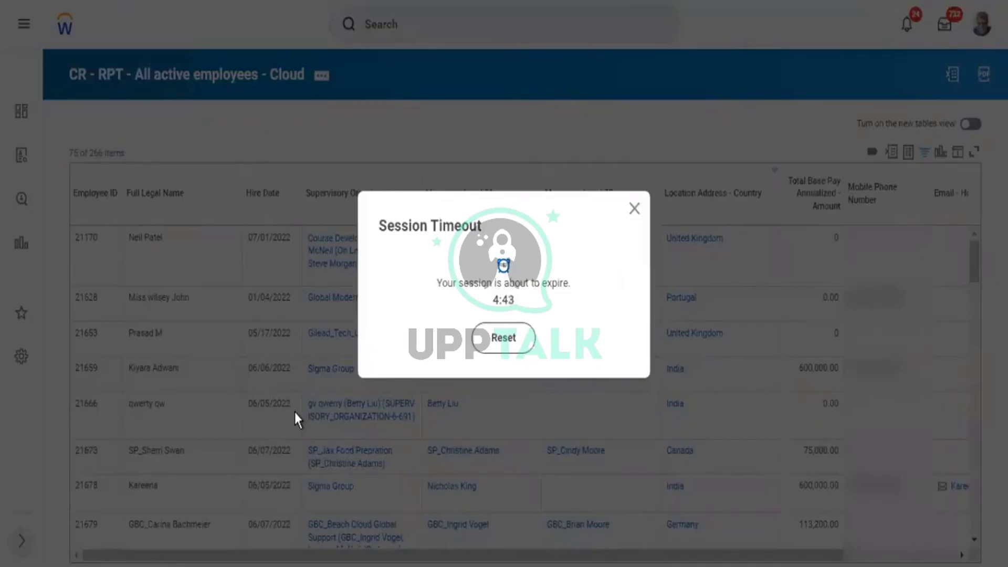
Reset the session timeout to keep the session active
click(505, 337)
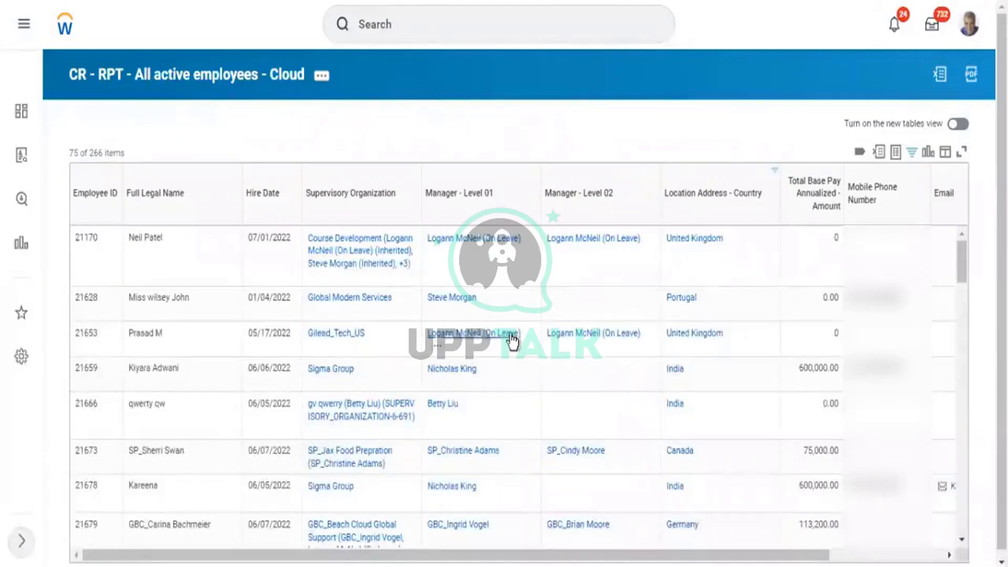
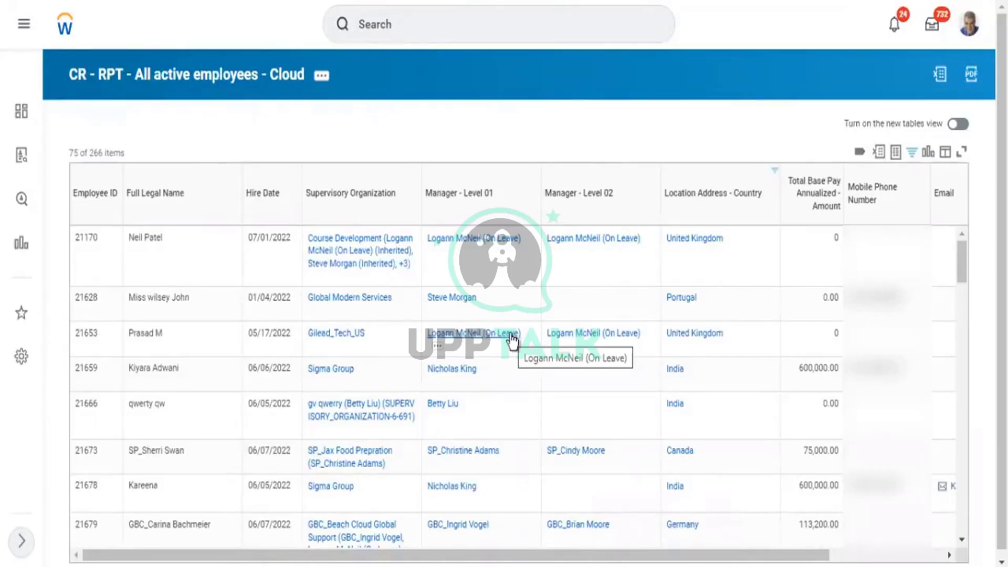
click(498, 349)
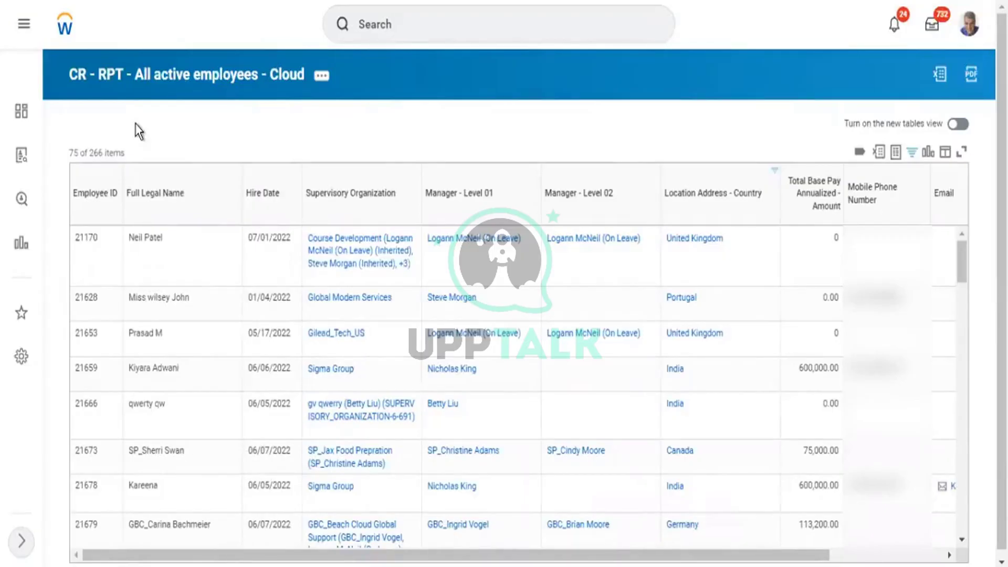
Open the CR - RPT - All active employees - Cloud report definition for editing and show its filter conditions
click(320, 77)
mouse_move(391, 142)
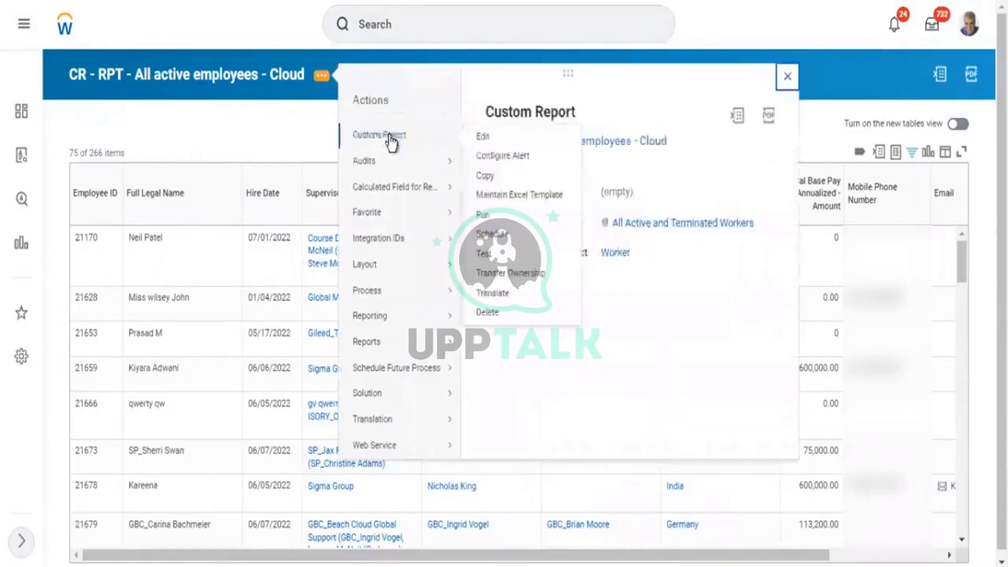
click(488, 141)
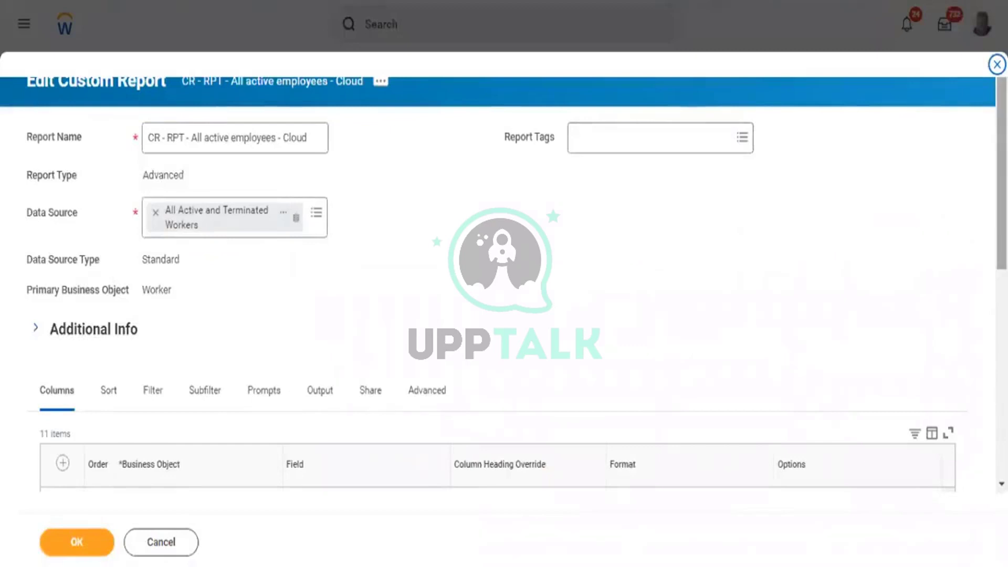
scroll(504, 283, down, 3)
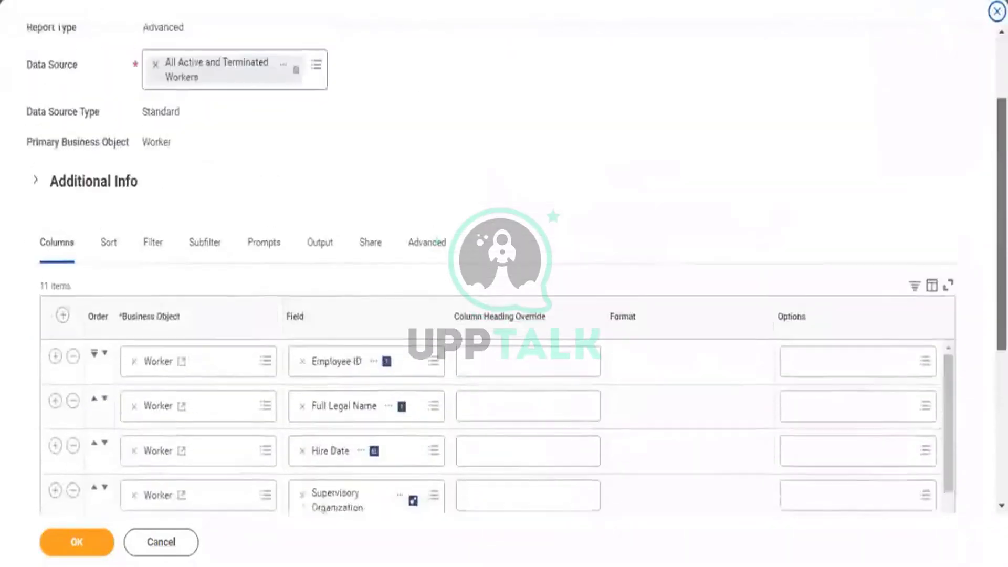
scroll(504, 283, up, 1)
scroll(704, 225, up, 2)
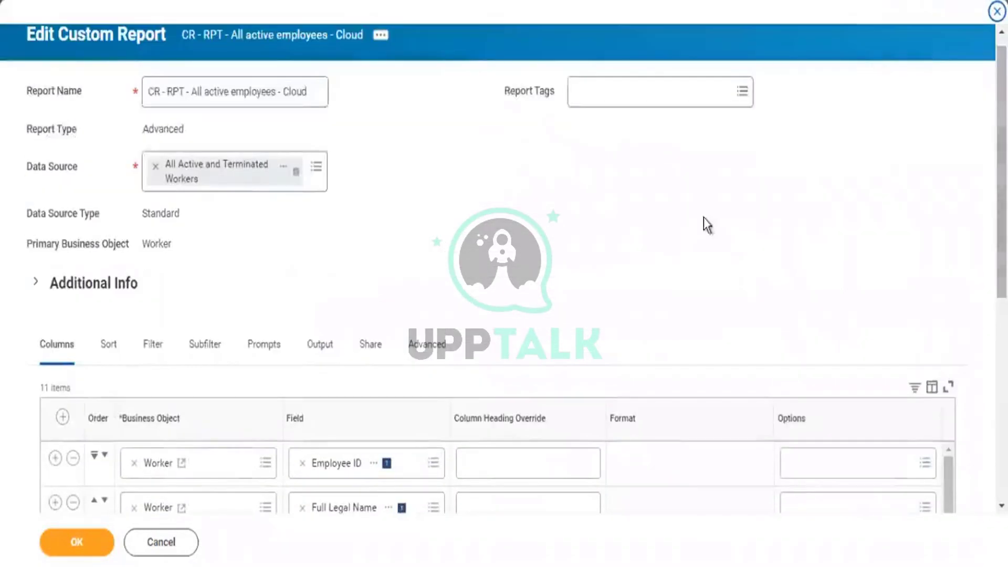
click(152, 357)
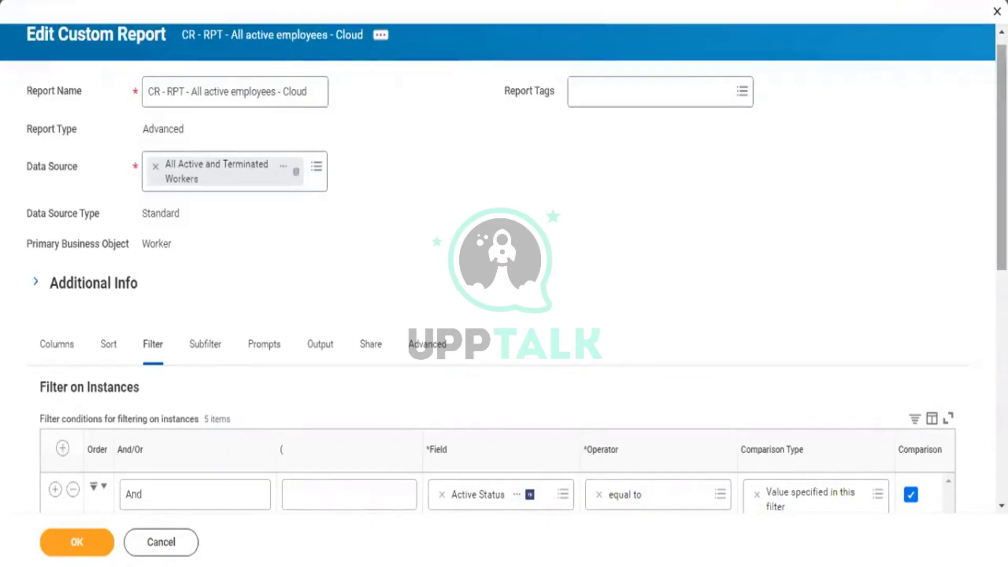
Remove the last two instance filter conditions: Location Address - Country not in the selection list, and the Or condition on Hire Date
scroll(504, 267, down, 5)
scroll(504, 315, down, 2)
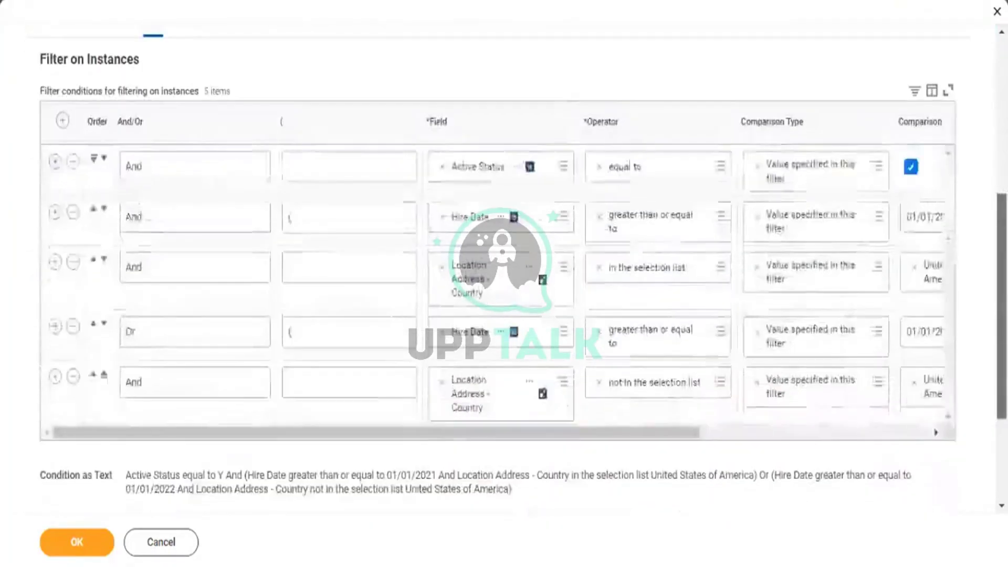
scroll(504, 314, up, 2)
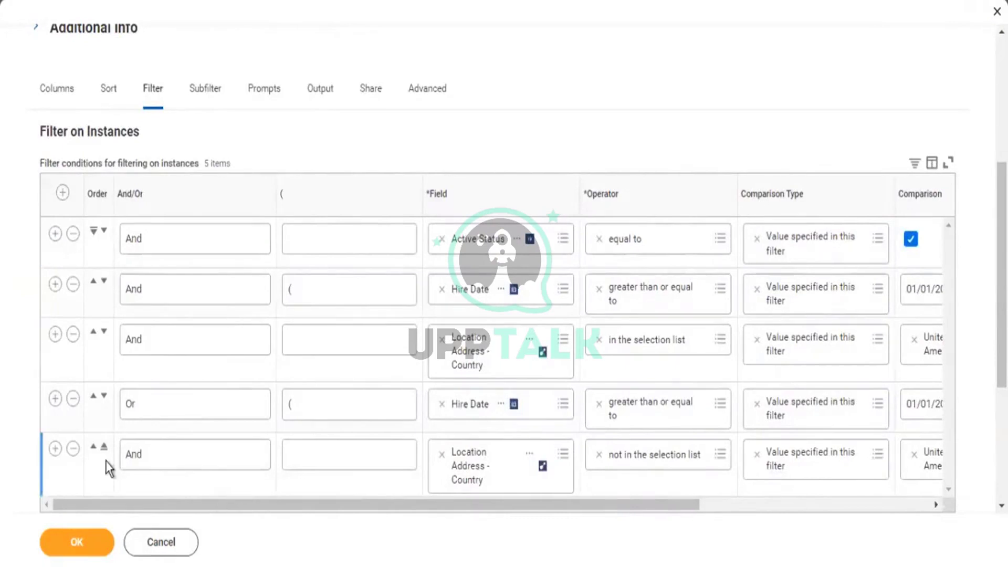
click(72, 449)
click(72, 449)
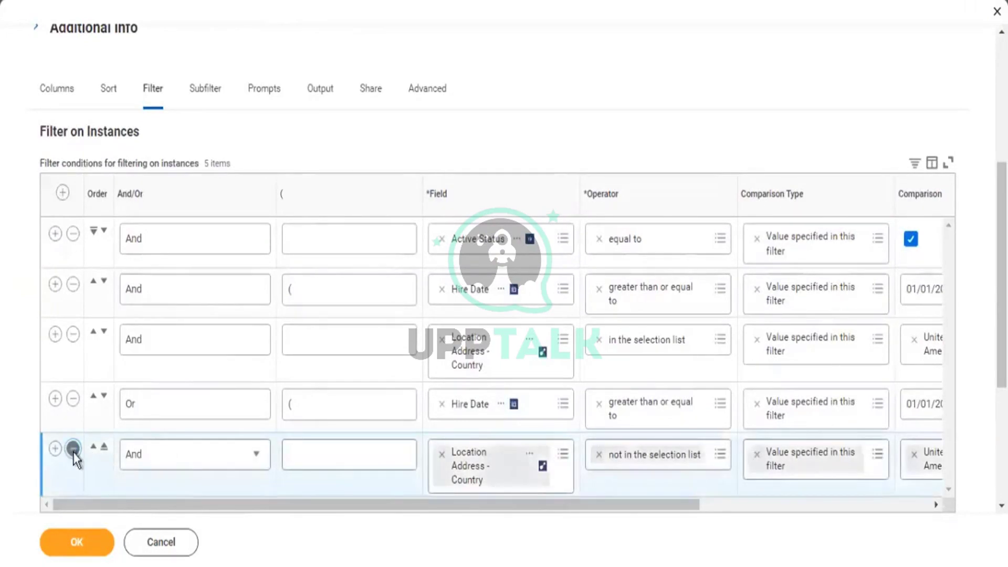
click(73, 398)
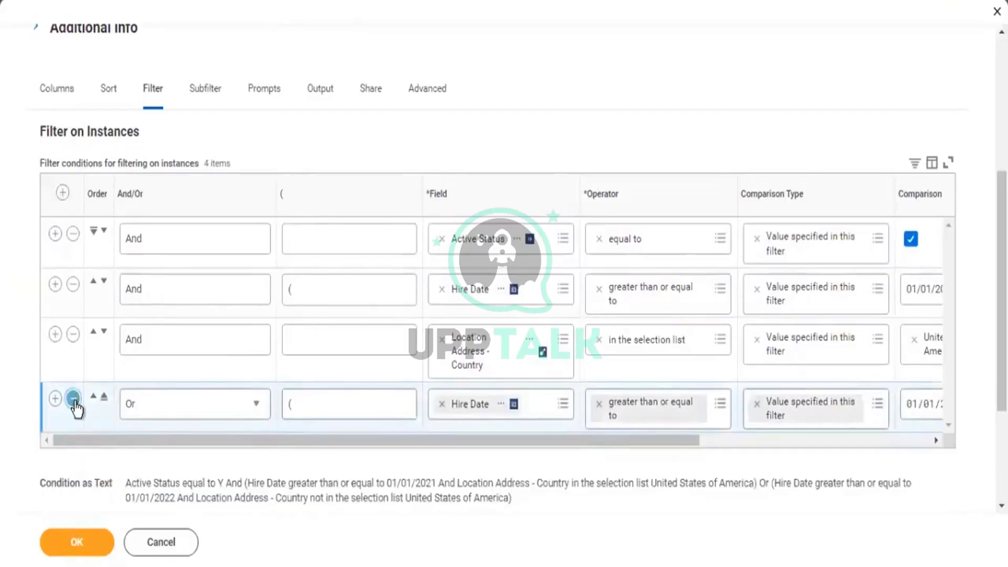
click(73, 399)
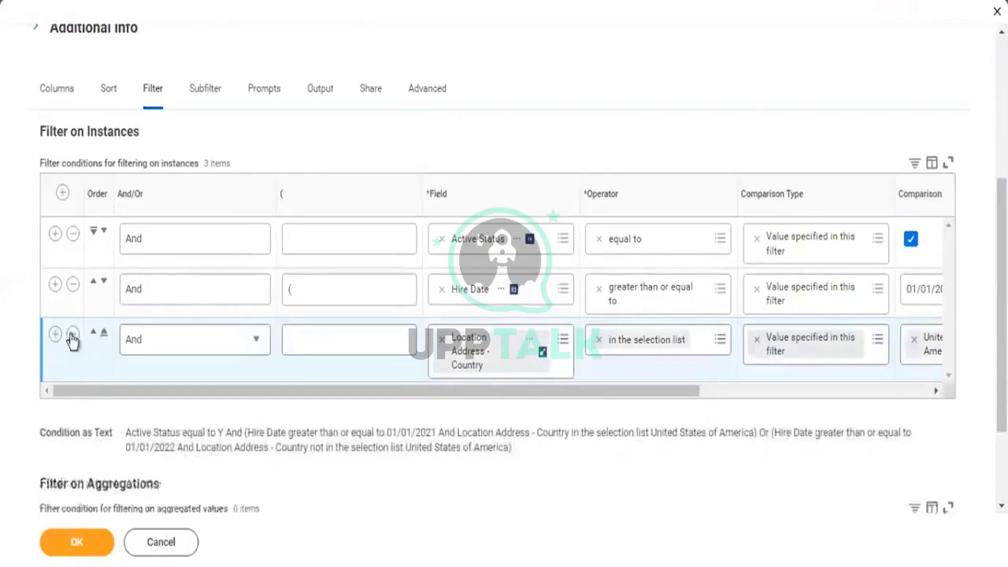
Remove the remaining Location Address - Country, Hire Date and Active Status filter conditions and add a blank instance condition
click(72, 335)
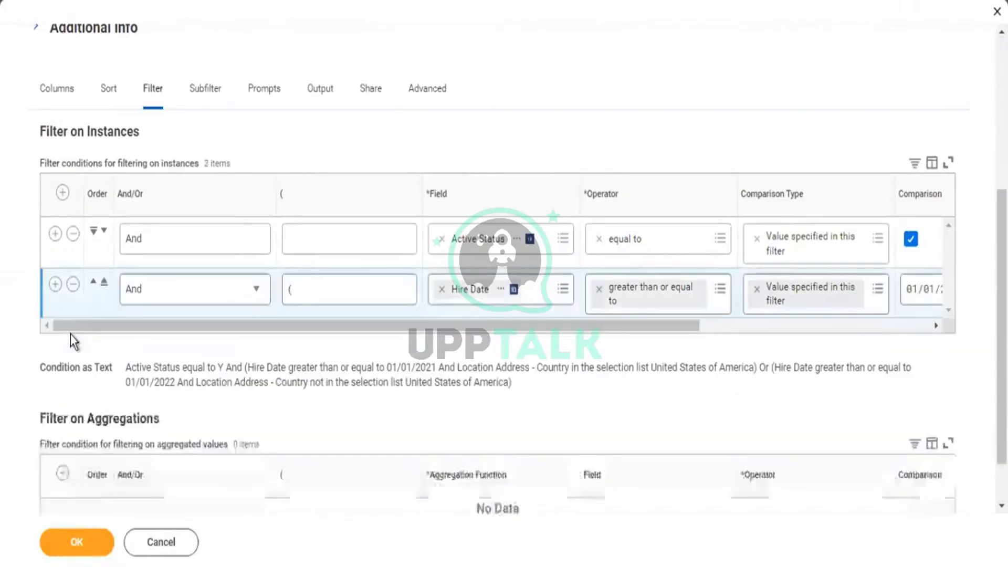
click(74, 286)
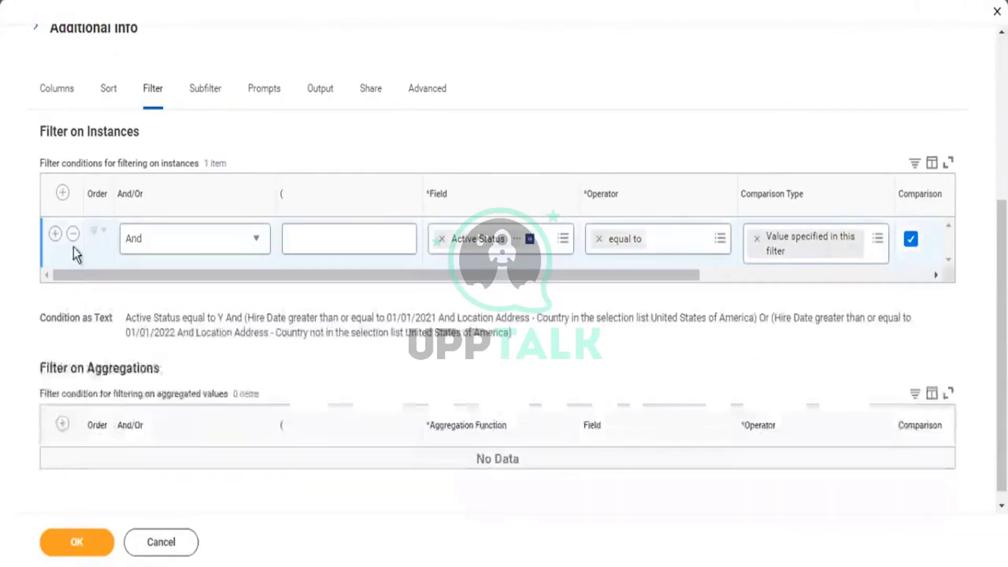
click(74, 238)
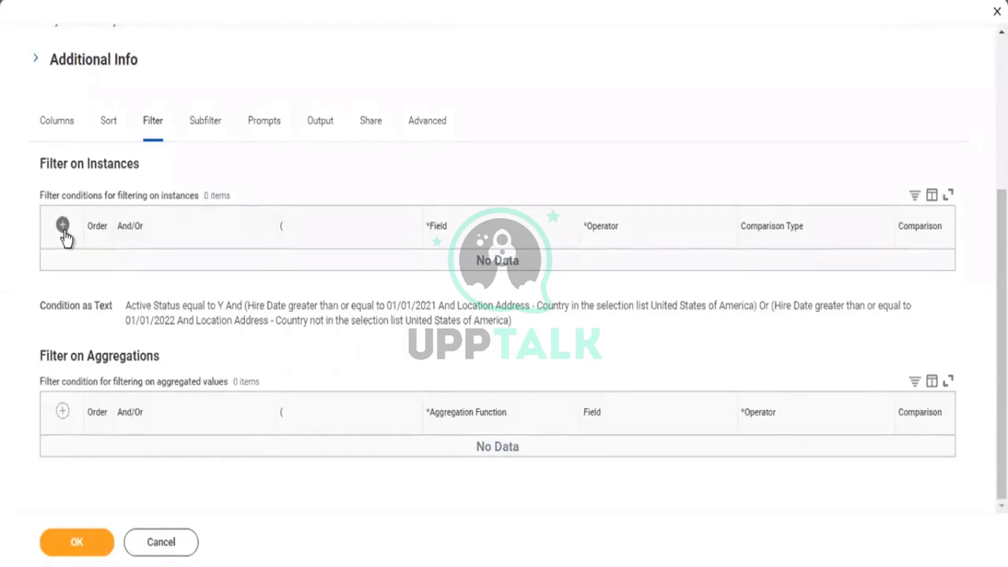
click(63, 231)
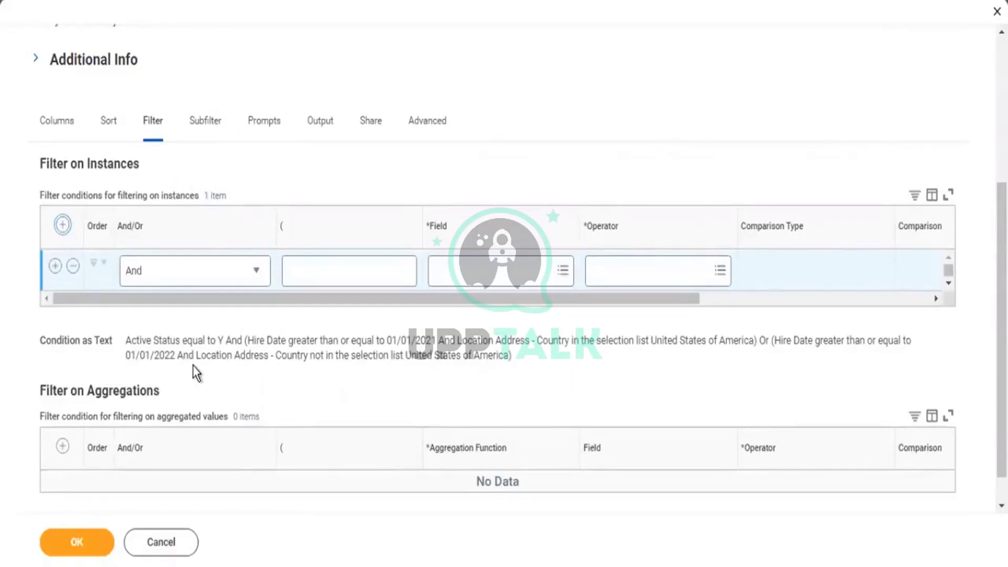
click(476, 286)
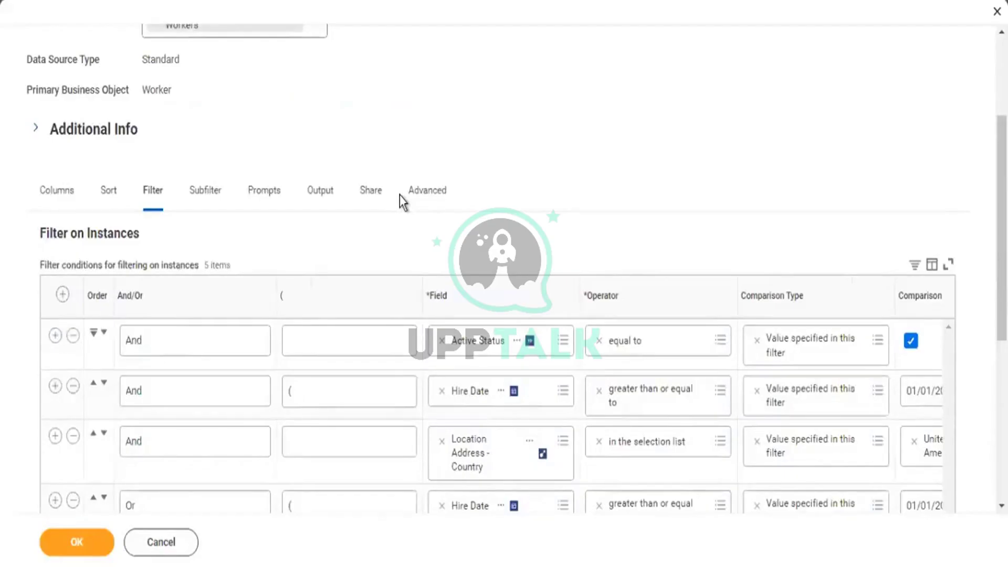
Examine the report's prompt settings, including the runtime date prompts, the undefined prompt defaults option and the prompt defaults grid
click(274, 202)
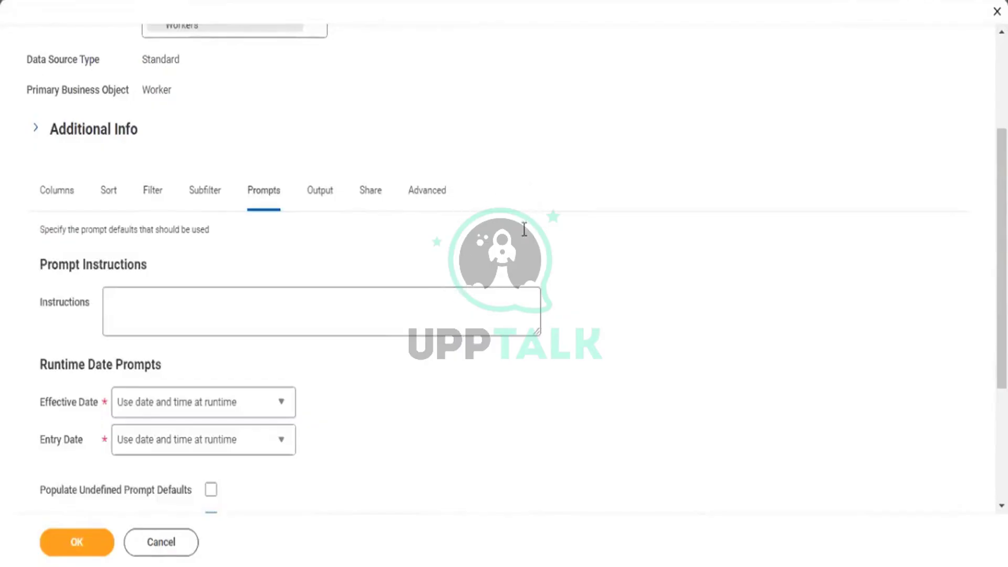
scroll(525, 242, down, 4)
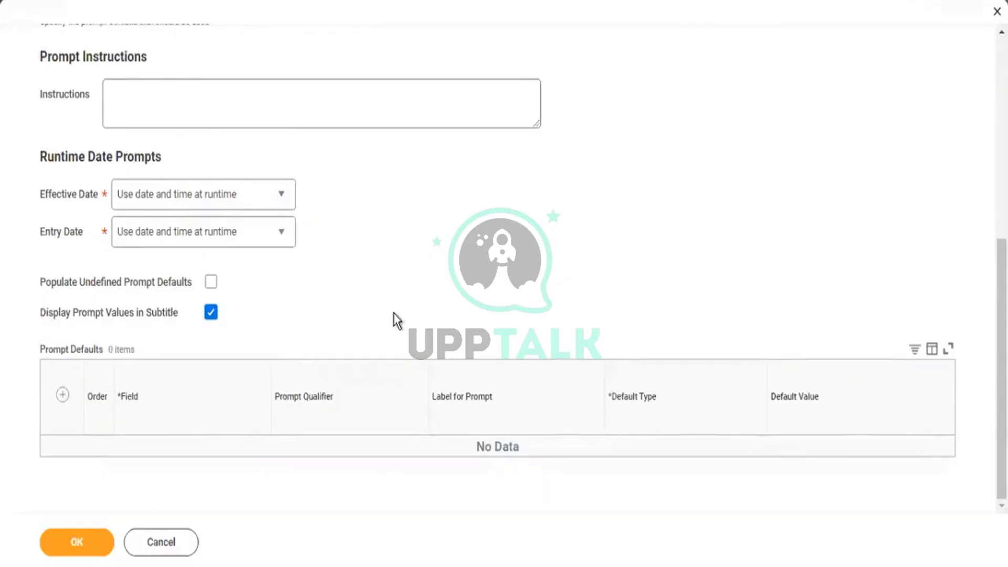
scroll(389, 323, up, 6)
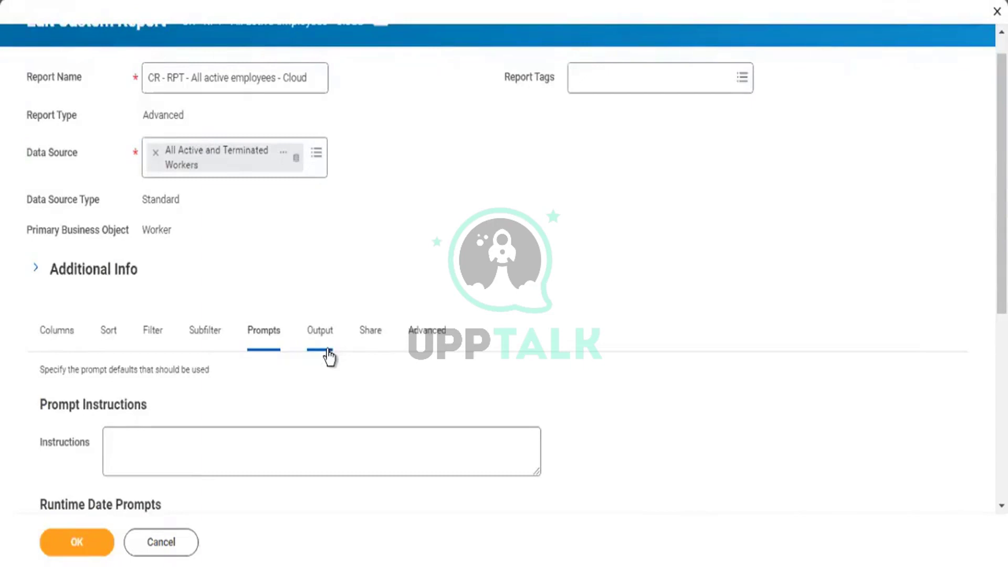
scroll(226, 360, down, 3)
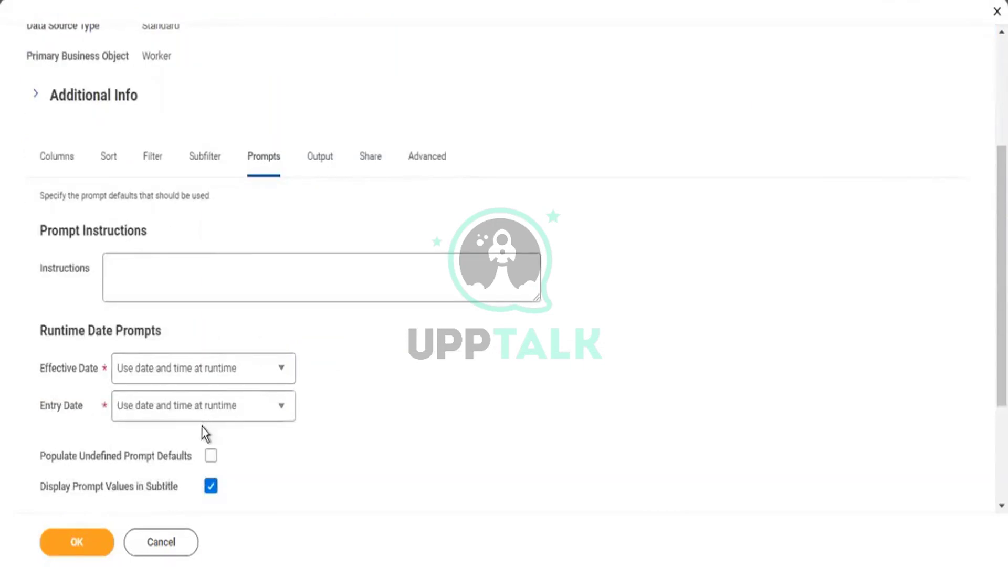
mouse_move(176, 444)
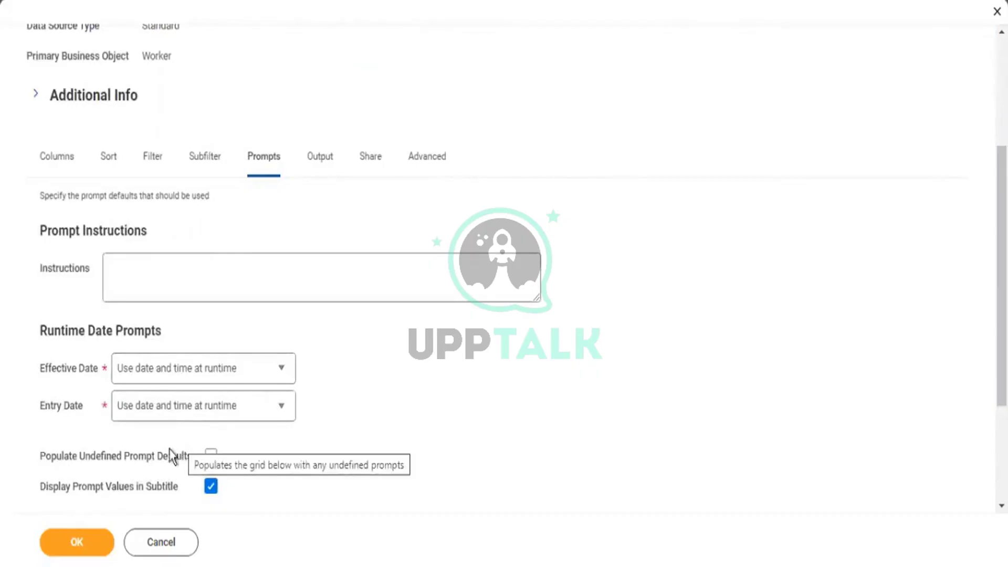
mouse_move(164, 460)
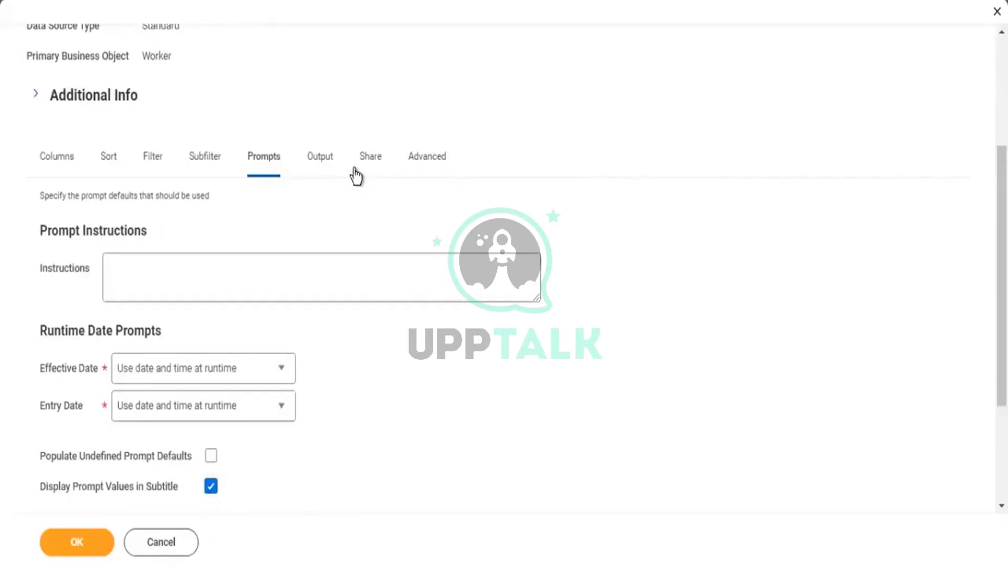
Remove all five instance filter conditions from the report and add one blank And condition
click(151, 175)
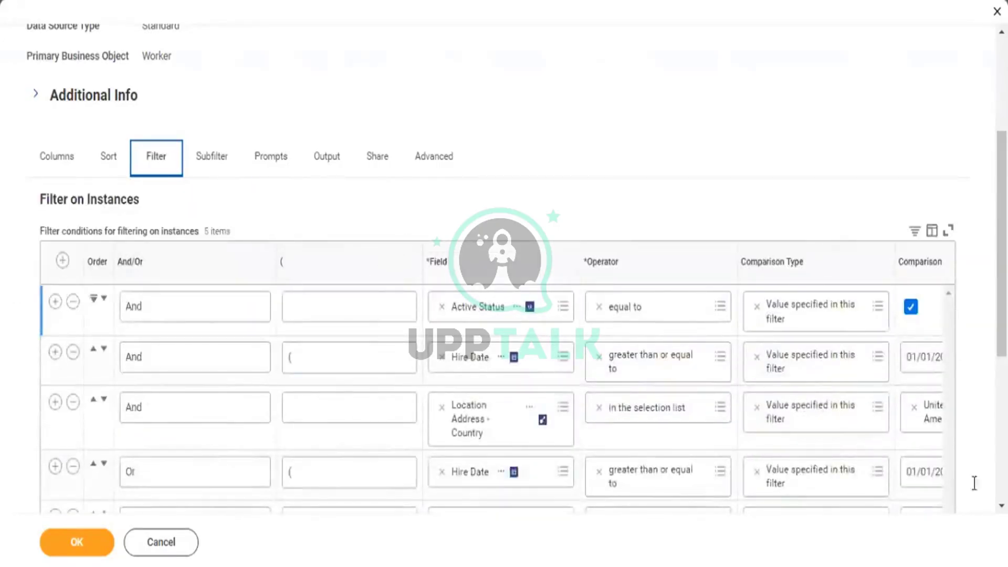
scroll(660, 253, down, 6)
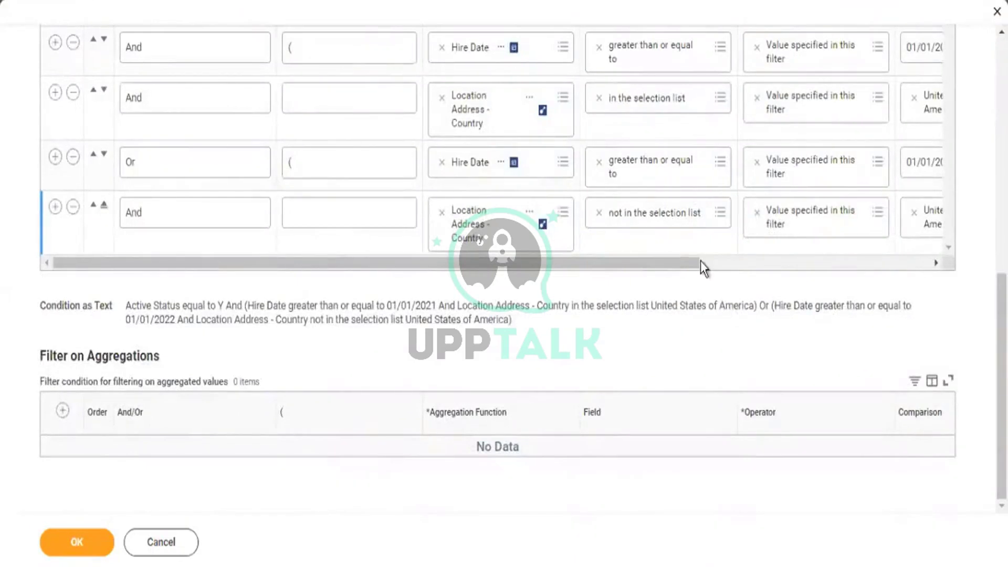
scroll(215, 321, up, 2)
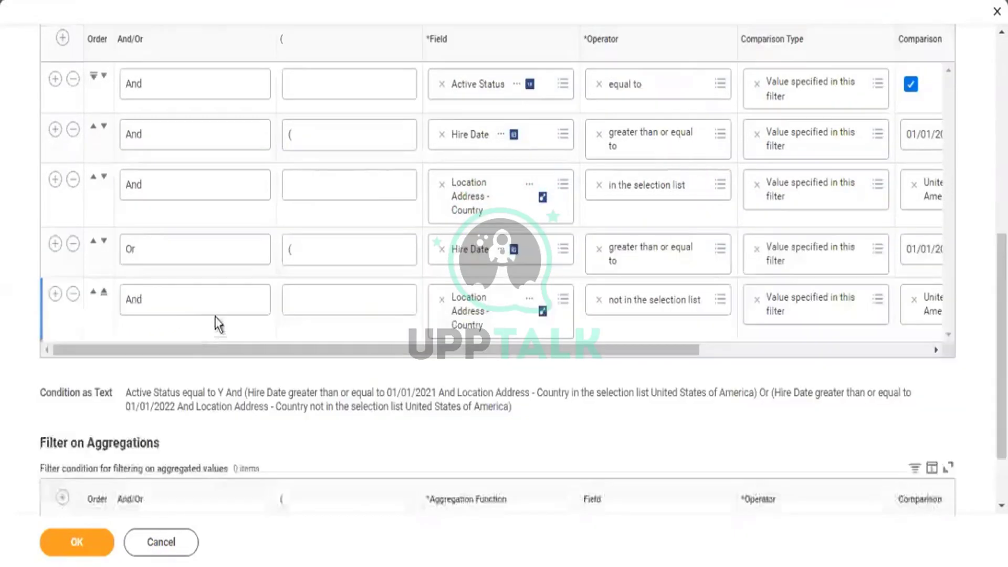
scroll(215, 317, up, 5)
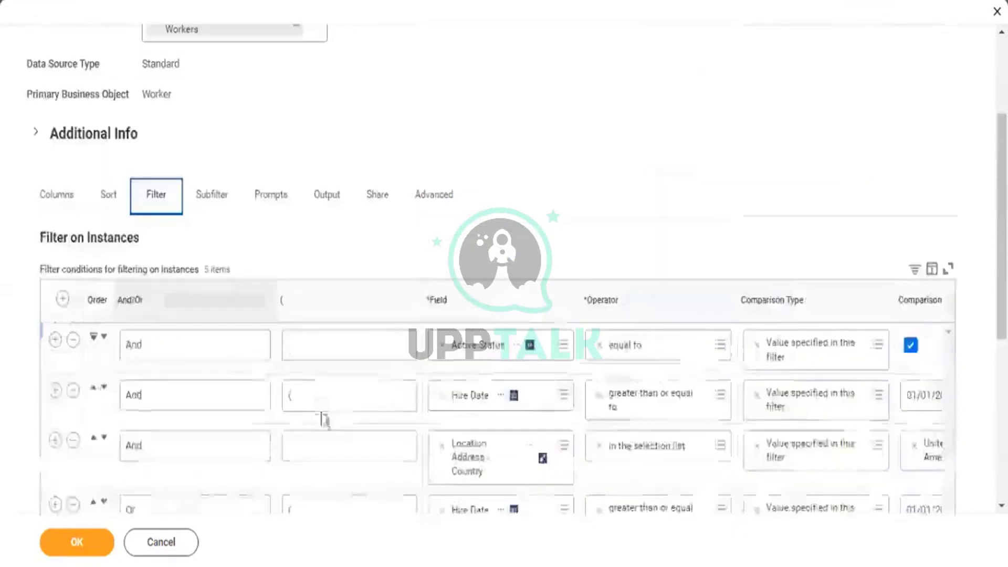
click(73, 340)
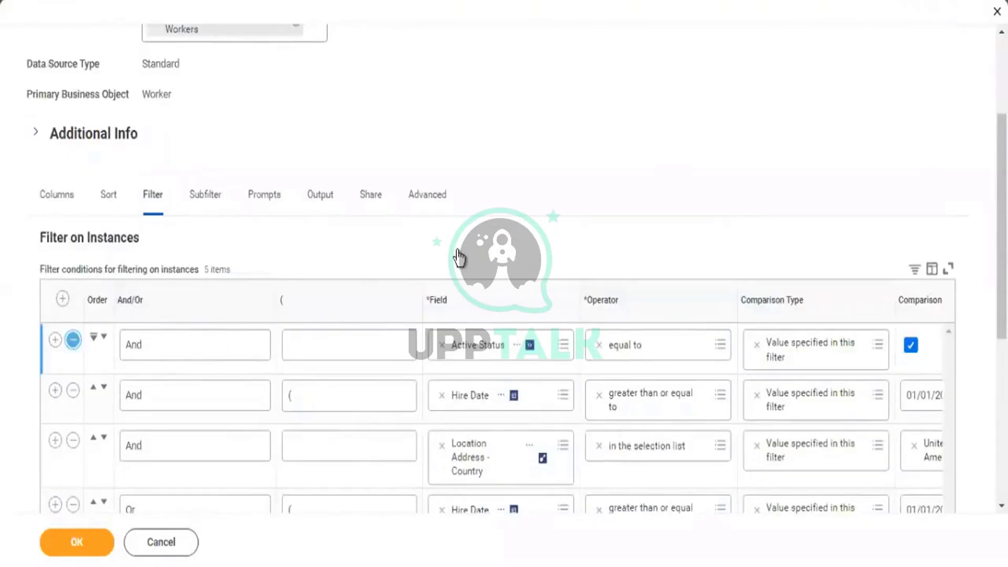
click(69, 341)
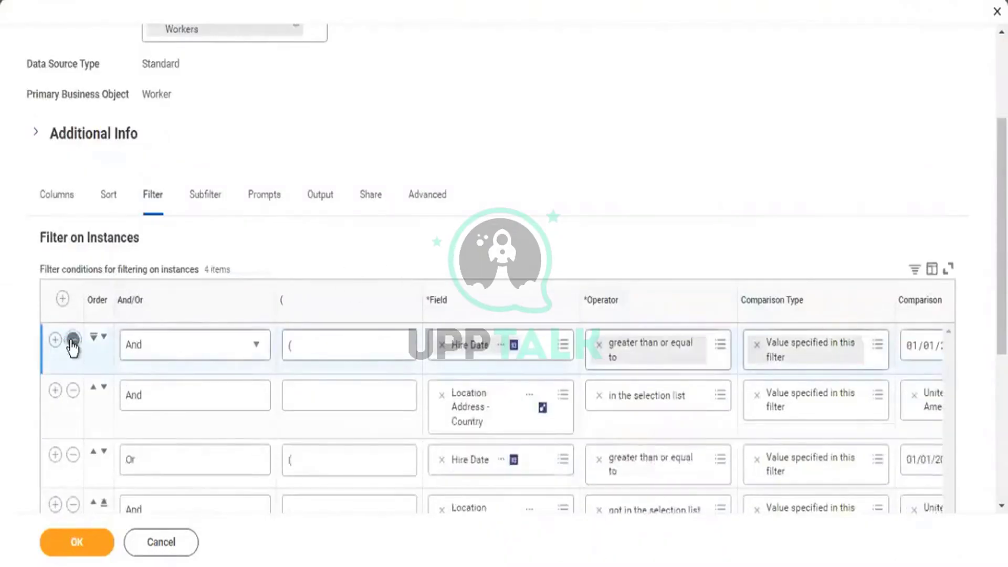
click(72, 341)
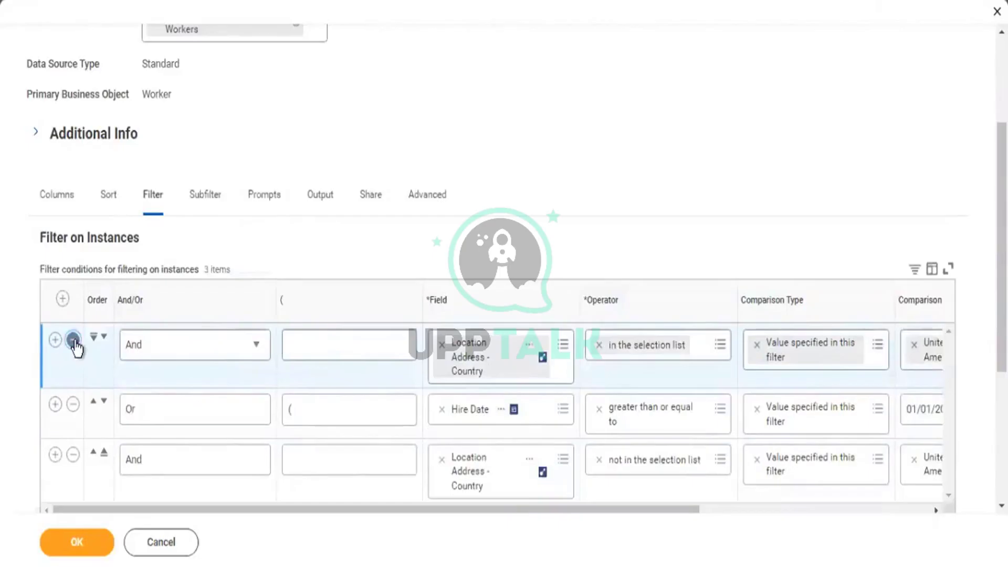
click(73, 341)
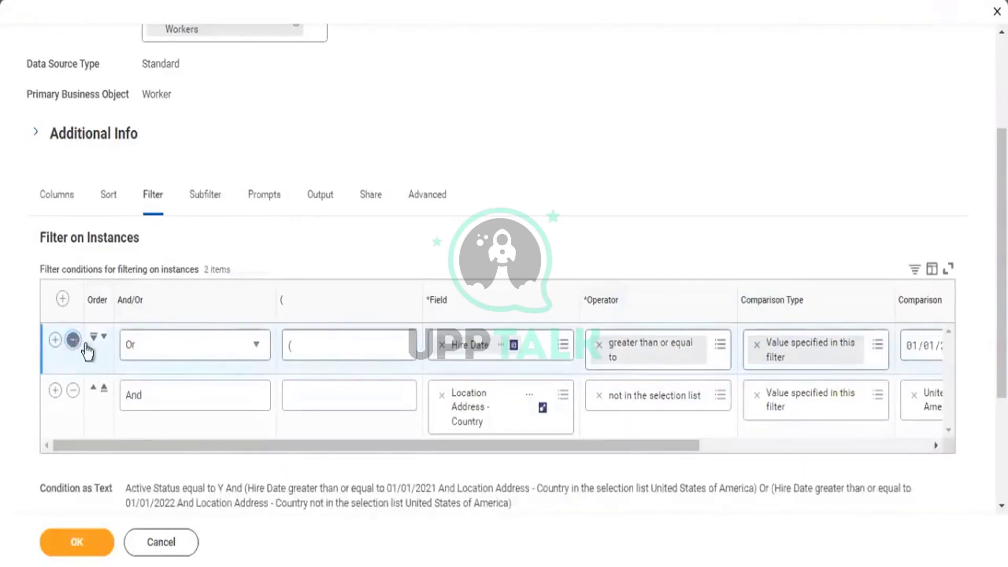
click(73, 341)
click(74, 342)
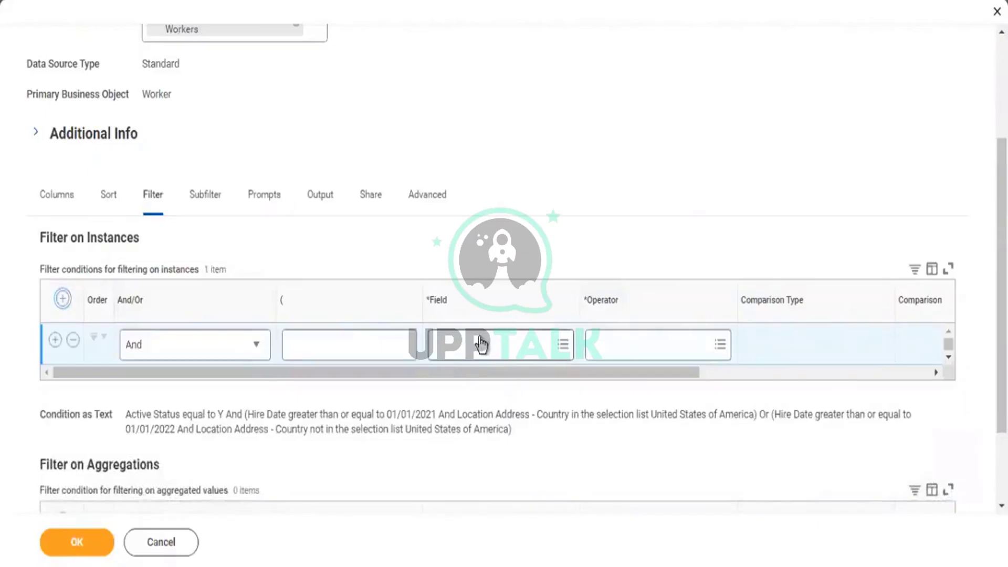
Review the report's advanced options, such as view and web service settings, and its list of columns
click(481, 342)
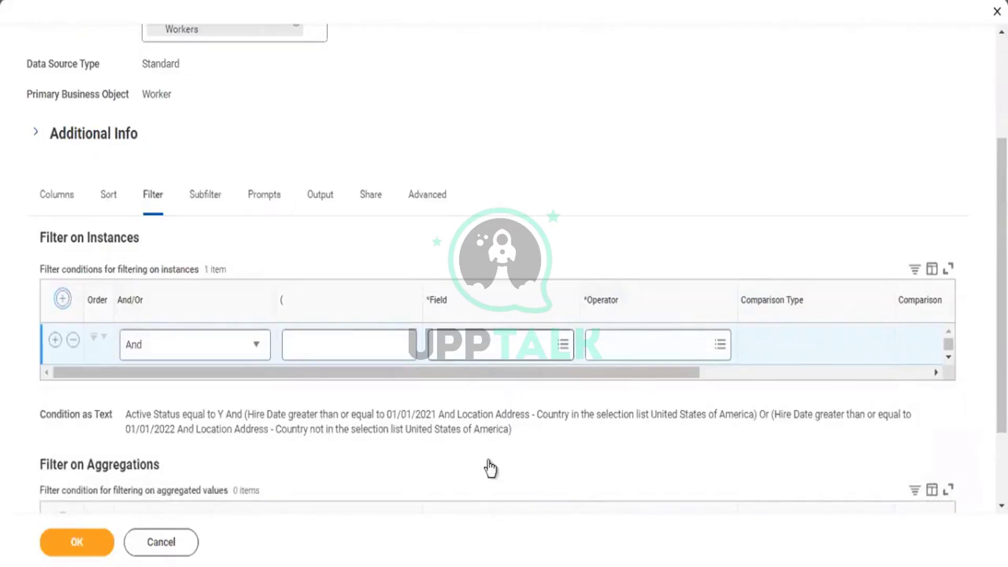
click(432, 104)
click(424, 213)
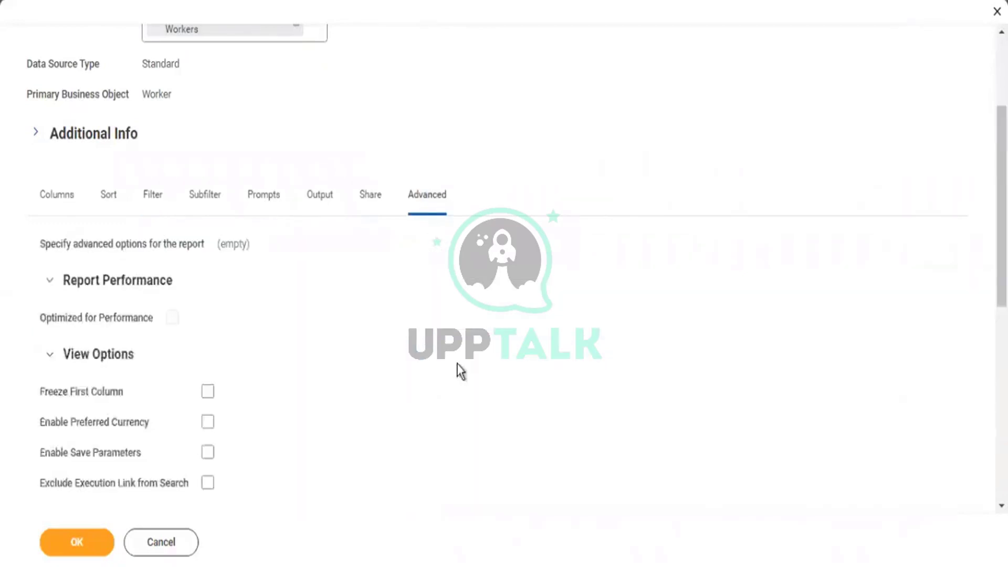
scroll(460, 371, down, 6)
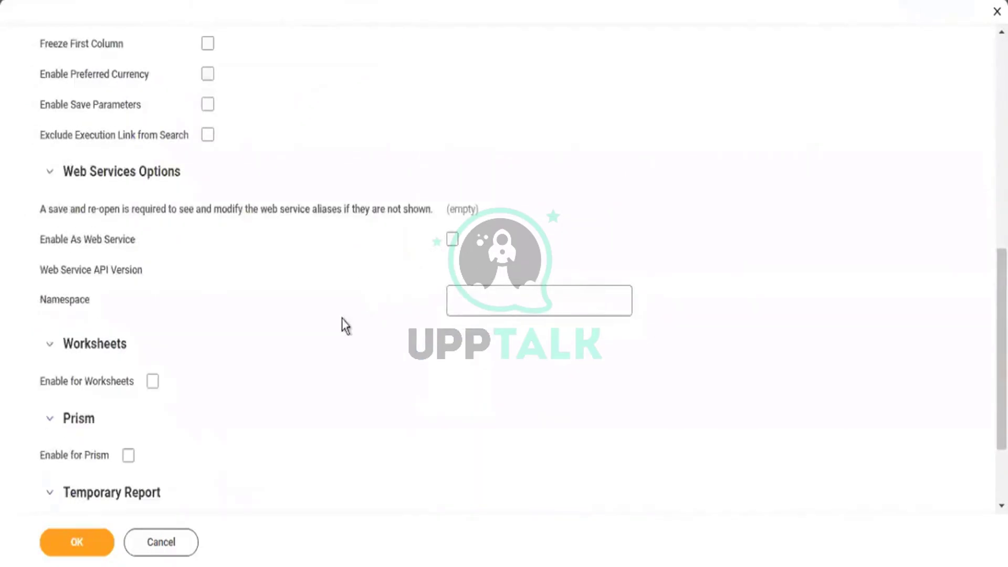
scroll(342, 318, up, 6)
click(74, 213)
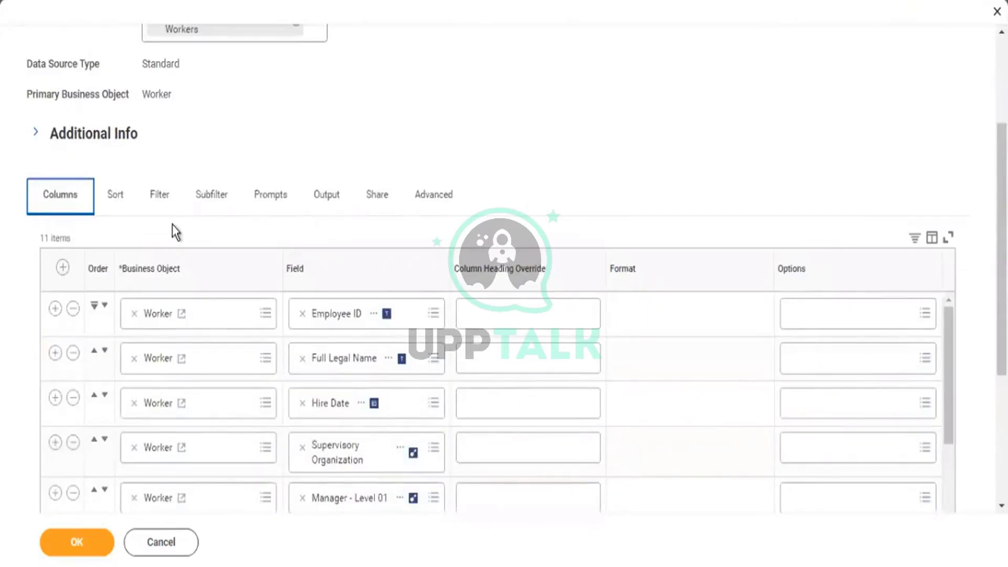
Search the fields for Employee and set Employee as the field of the blank instance filter condition
click(161, 203)
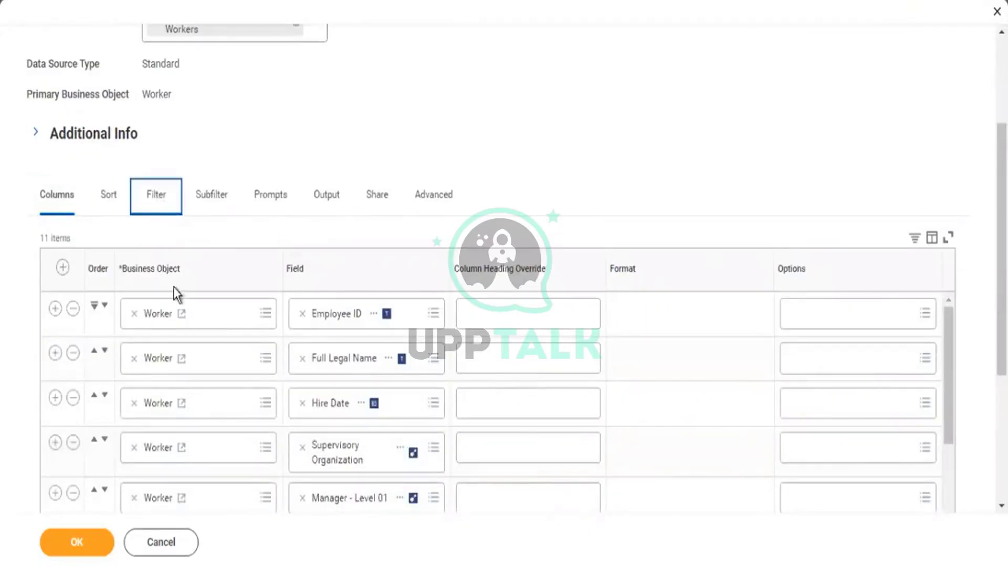
click(491, 353)
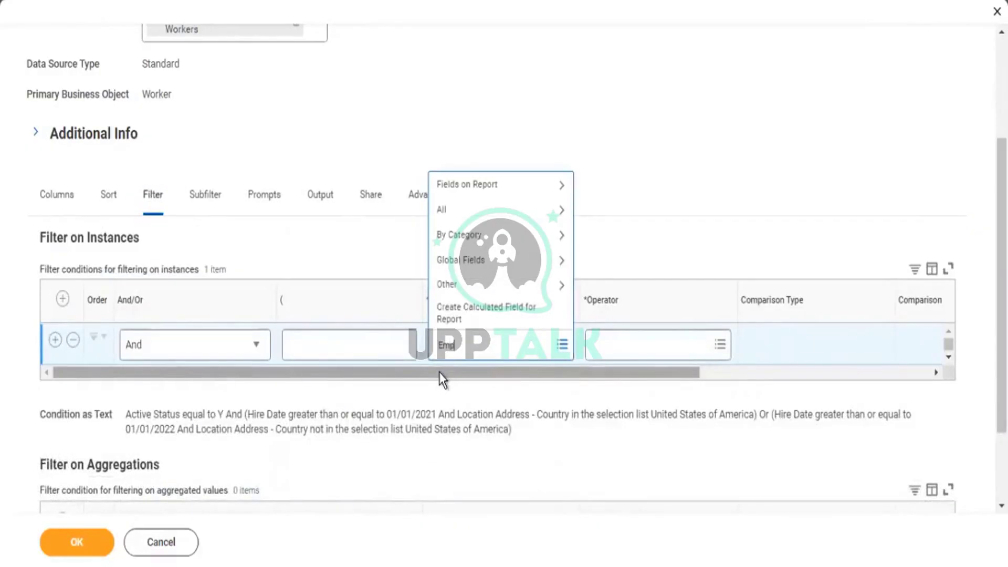
text(loy)
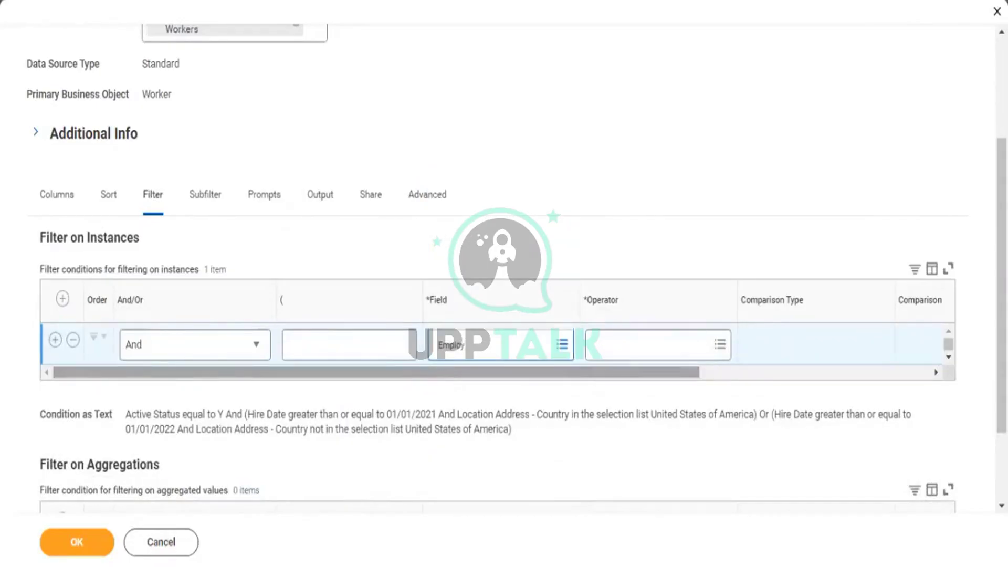
key(Return)
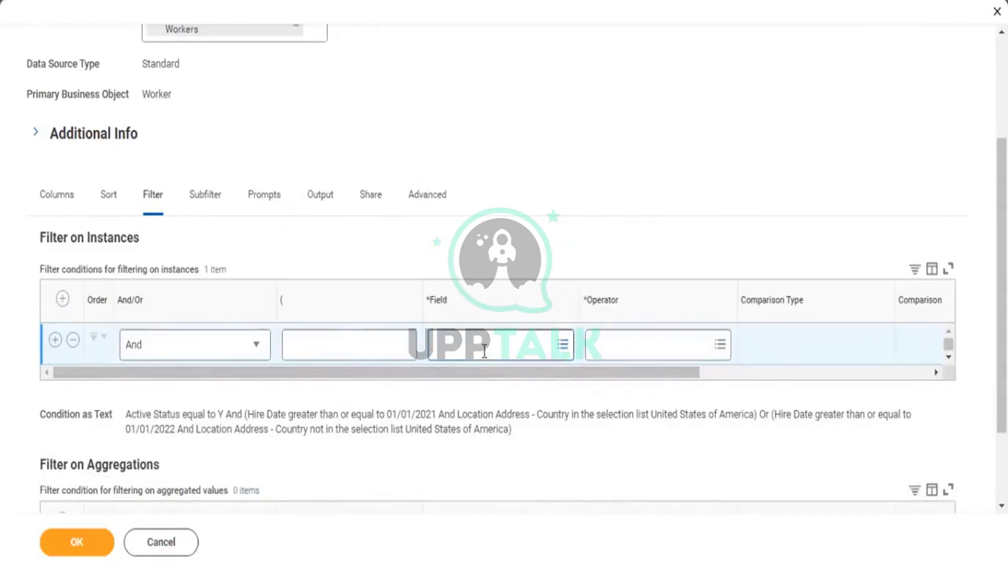
click(484, 349)
text(Employee)
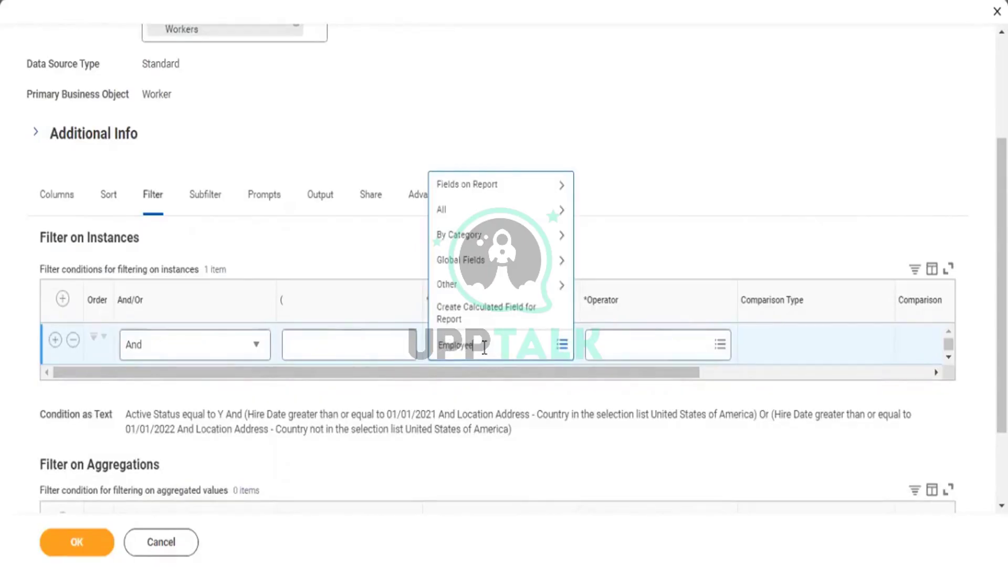
key(Return)
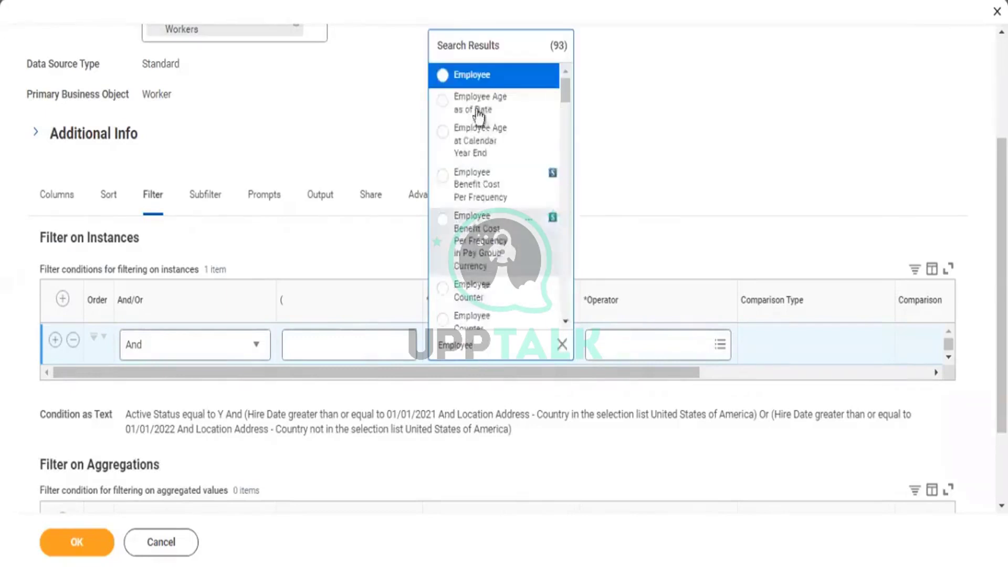
click(509, 83)
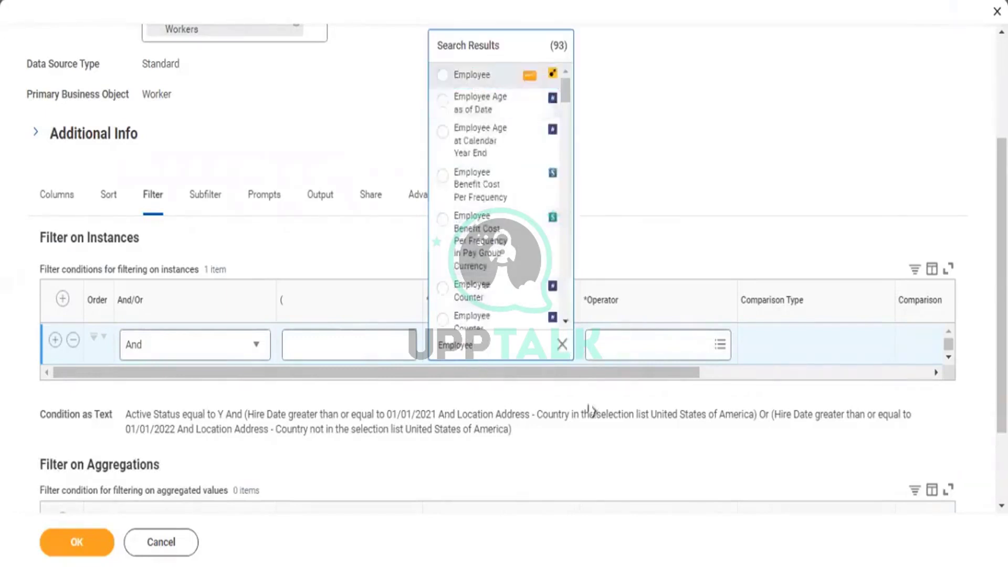
Set the operator of the Employee filter condition to in the selection list and bring its comparison settings into view
click(613, 349)
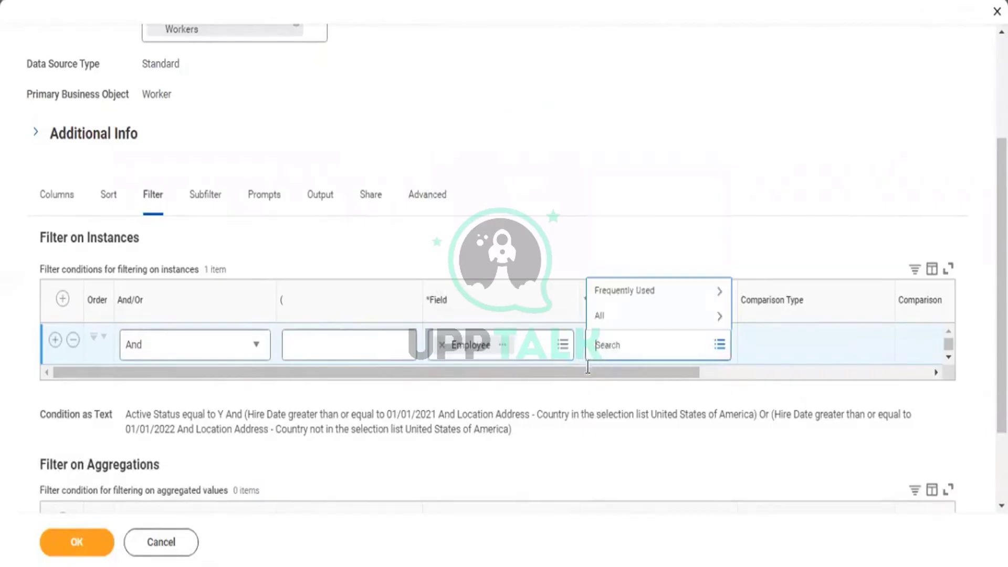
click(632, 292)
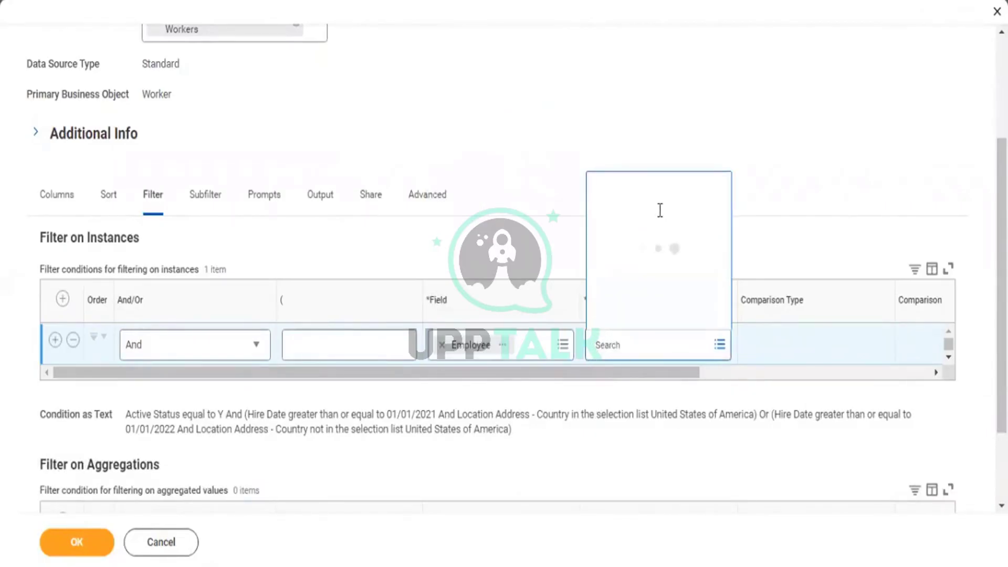
click(659, 245)
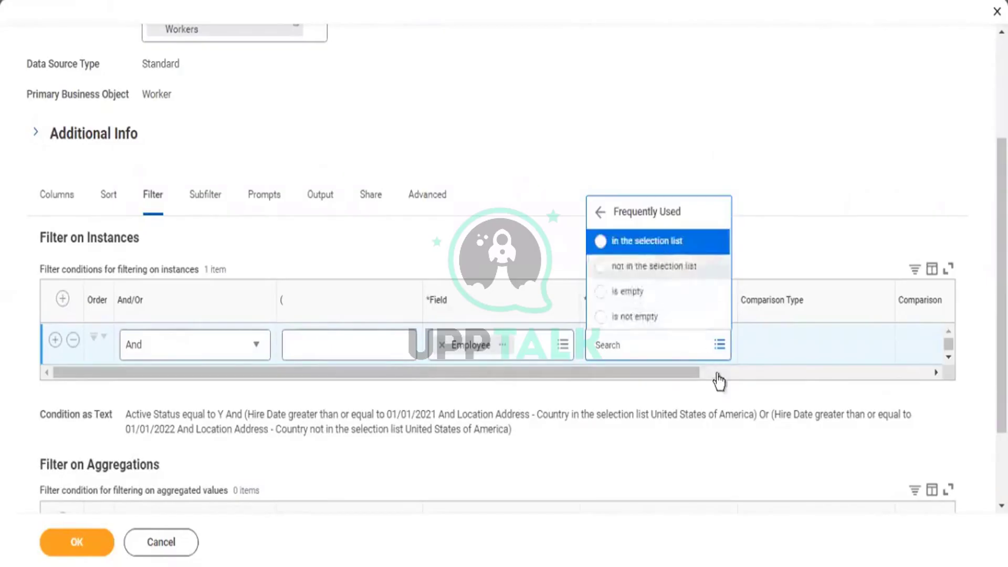
drag(673, 374, 744, 375)
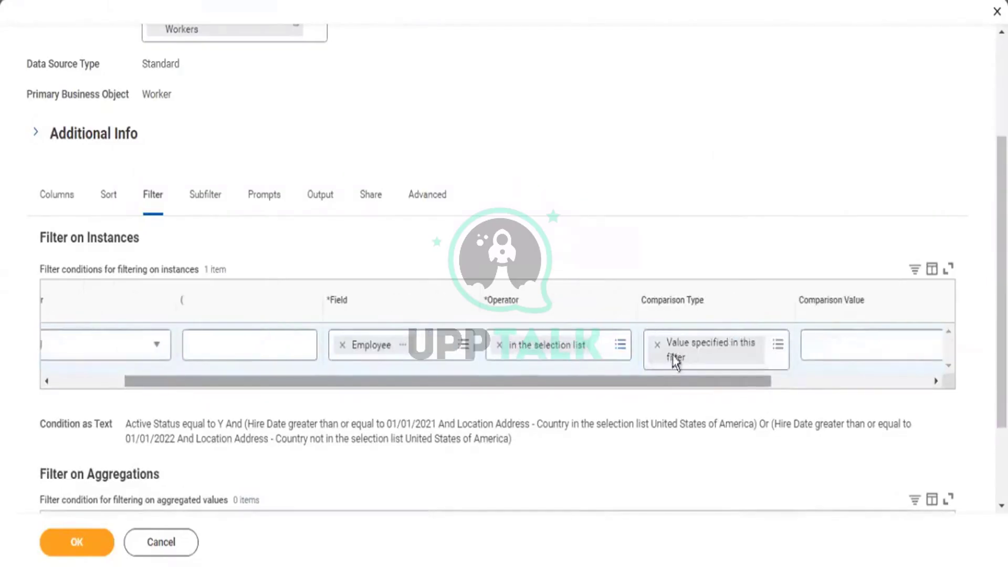
Replace the comparison type of the Employee filter condition with Prompt the user for the value
click(657, 345)
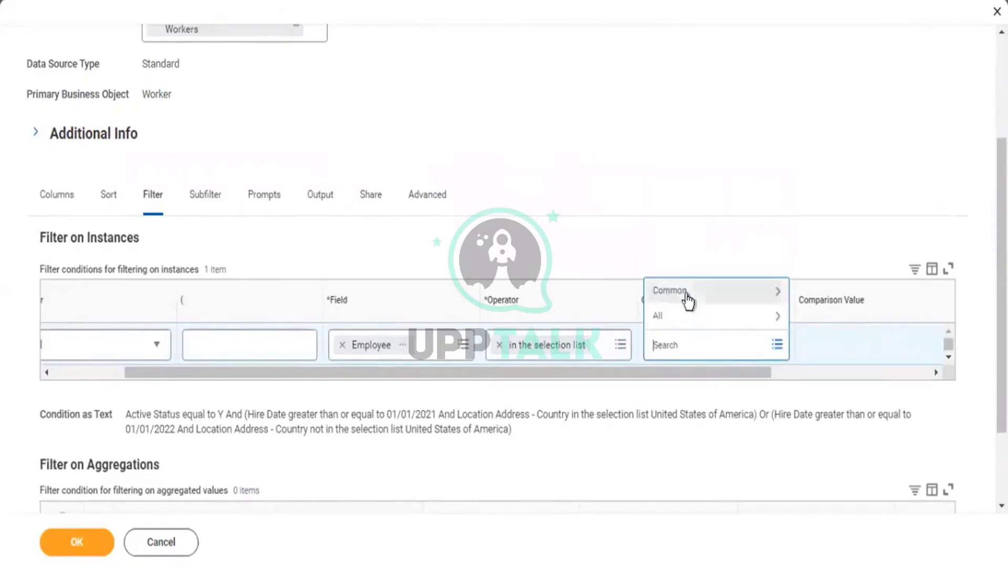
click(687, 301)
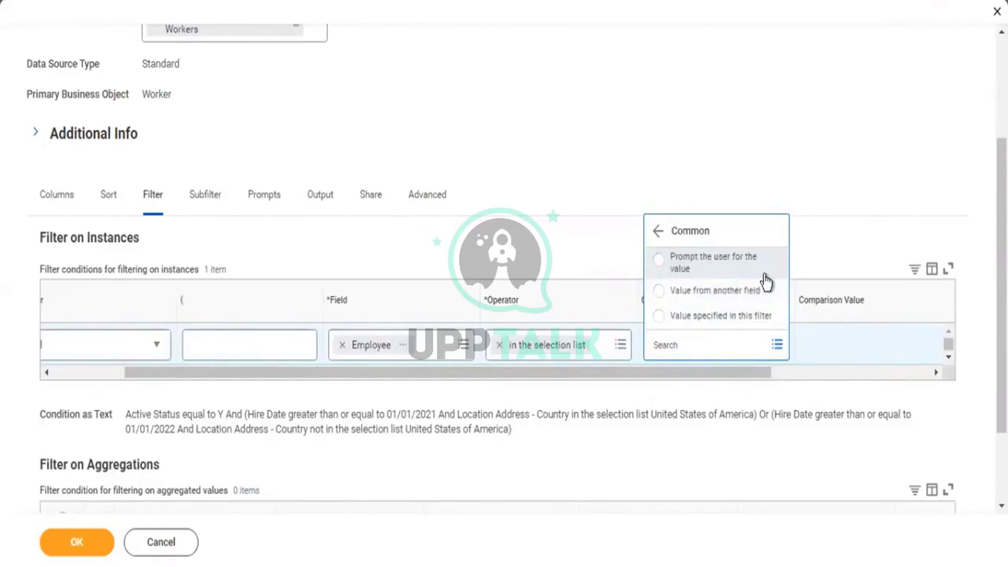
click(677, 274)
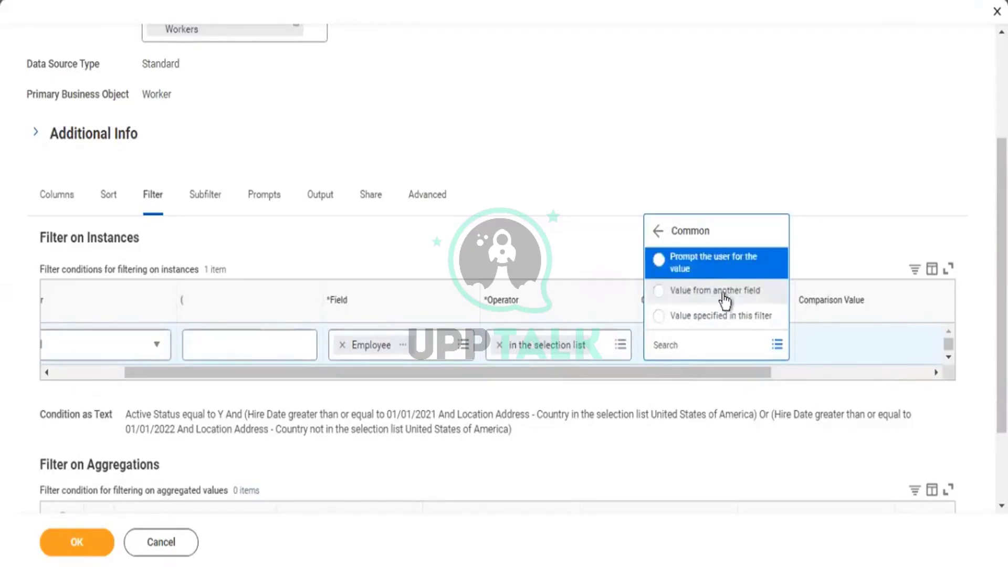
click(681, 268)
click(681, 269)
double_click(741, 277)
click(751, 271)
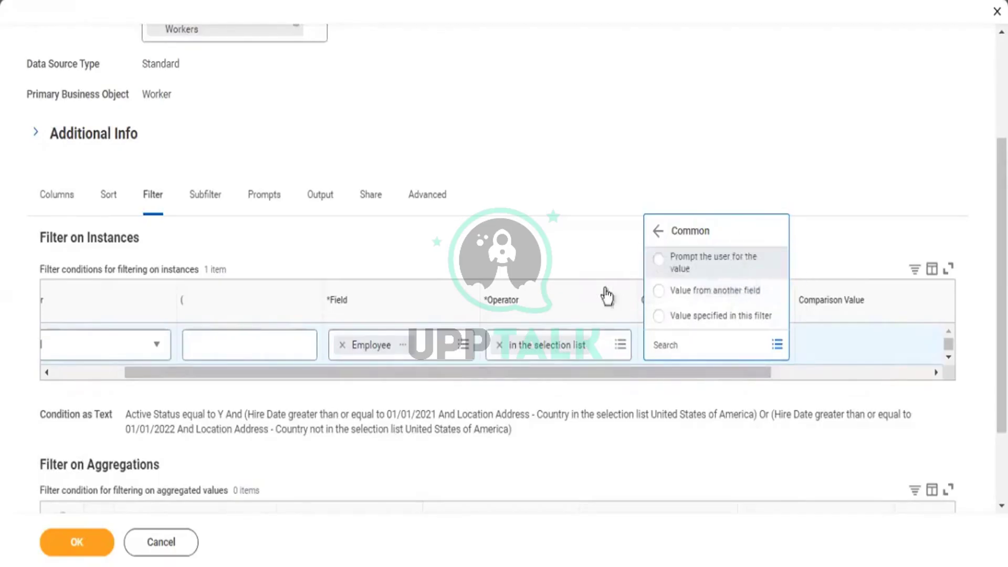
click(779, 272)
click(771, 382)
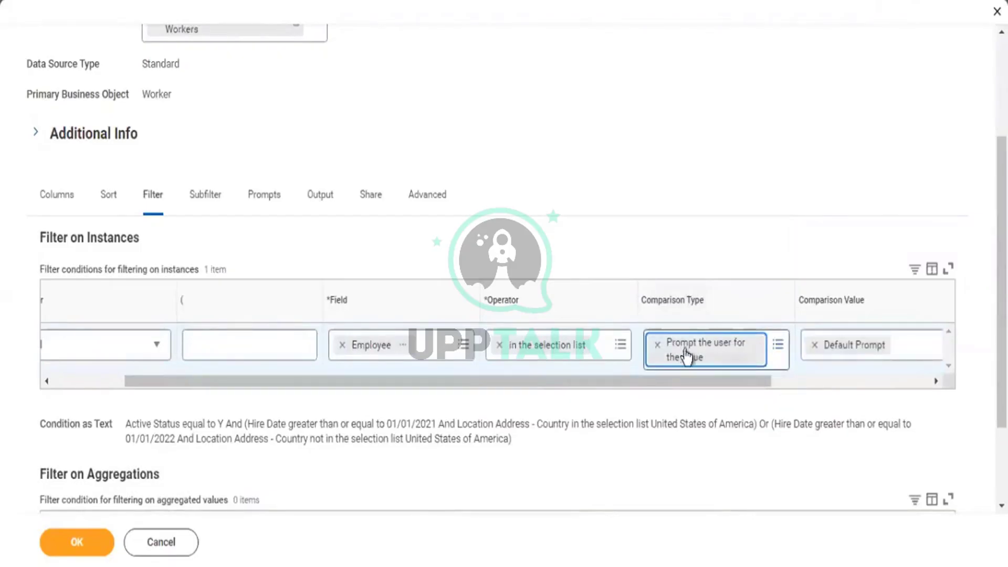
Clear the Employee condition's comparison type, reselect Prompt the user for the value from all comparison types, and save the report
click(711, 354)
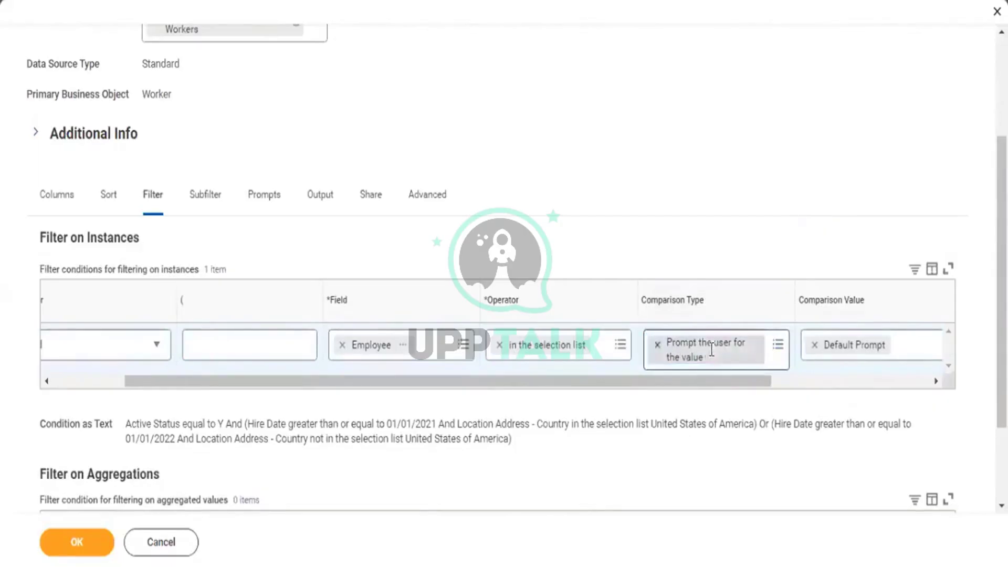
key(BackSpace)
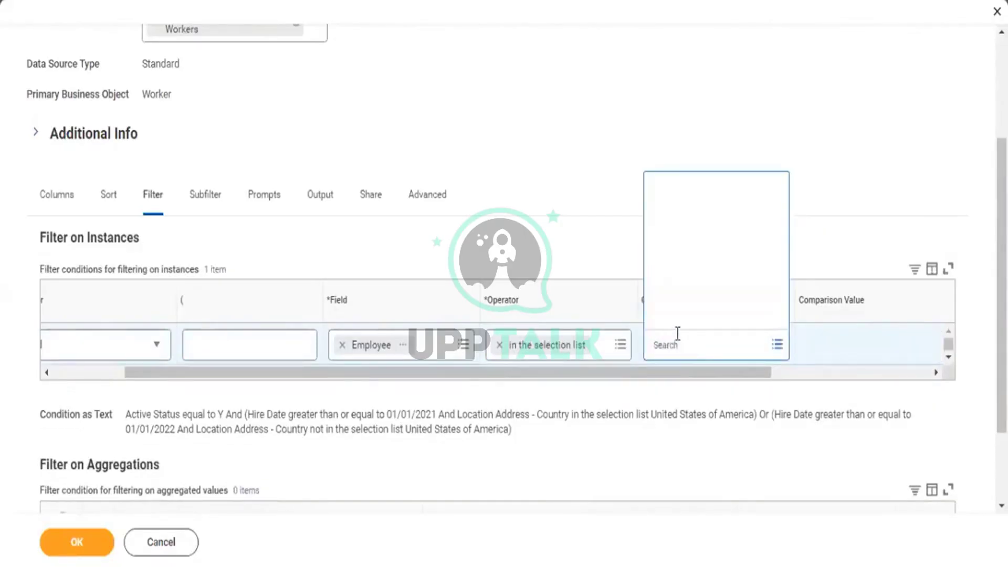
click(675, 321)
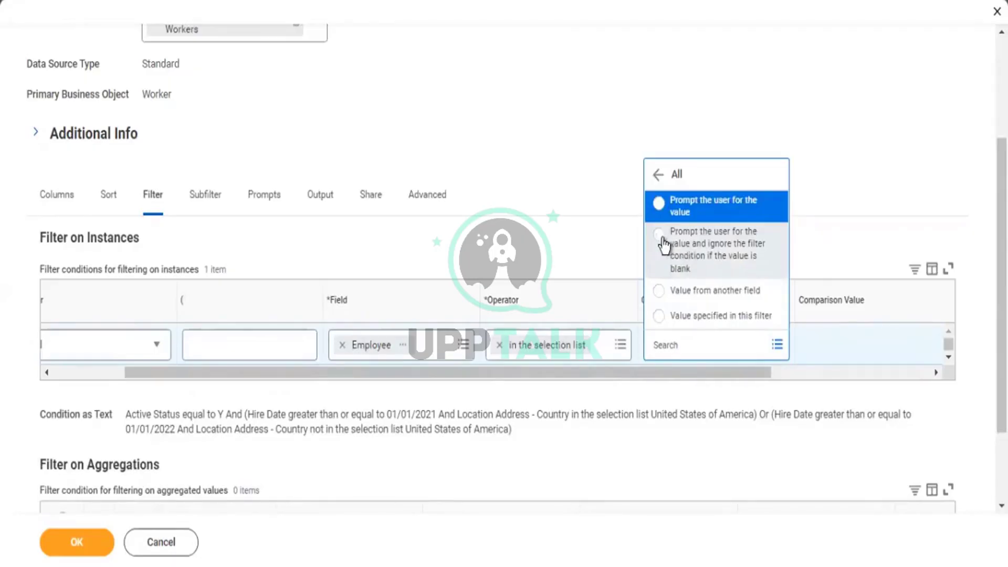
click(659, 208)
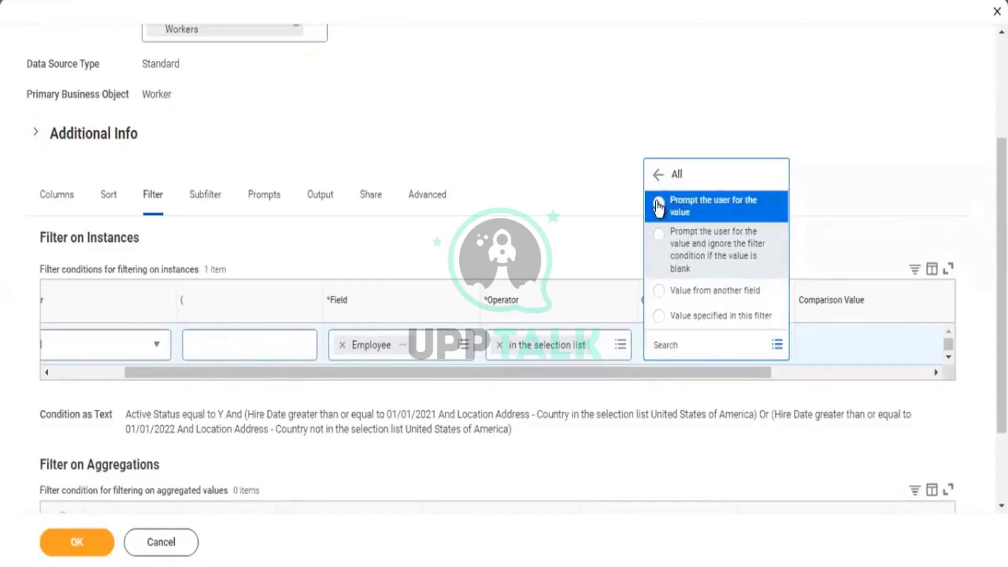
click(712, 209)
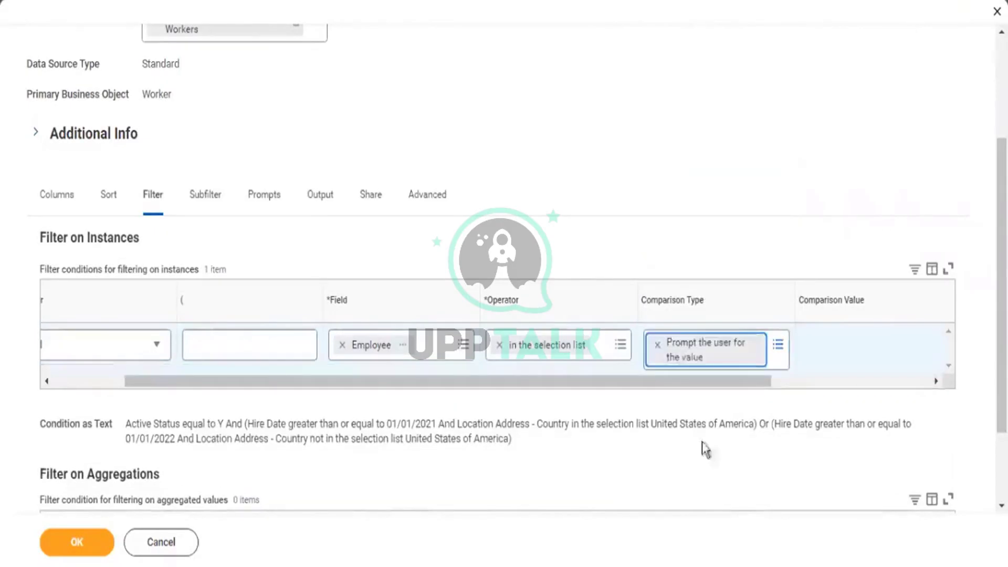
drag(703, 382, 824, 398)
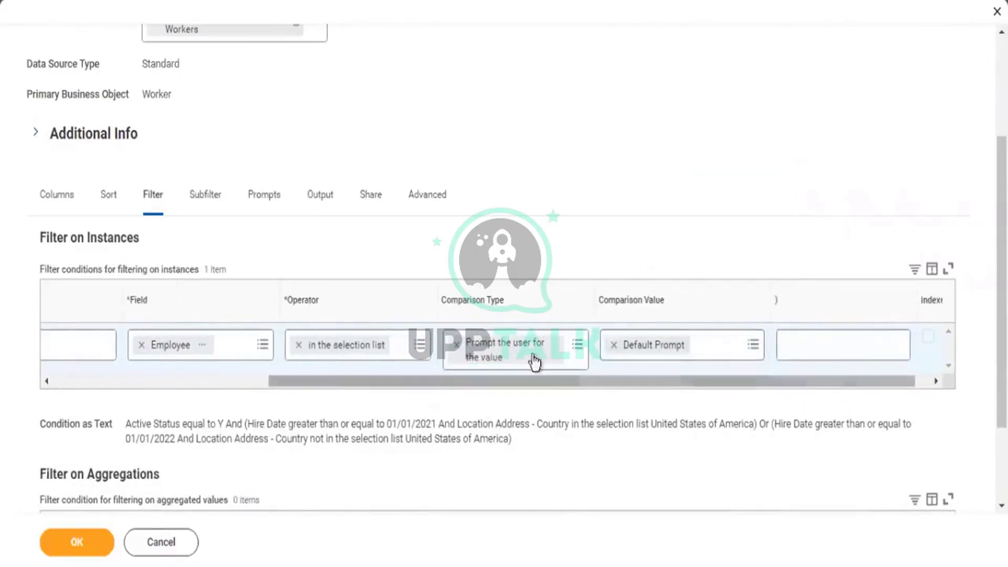
click(79, 553)
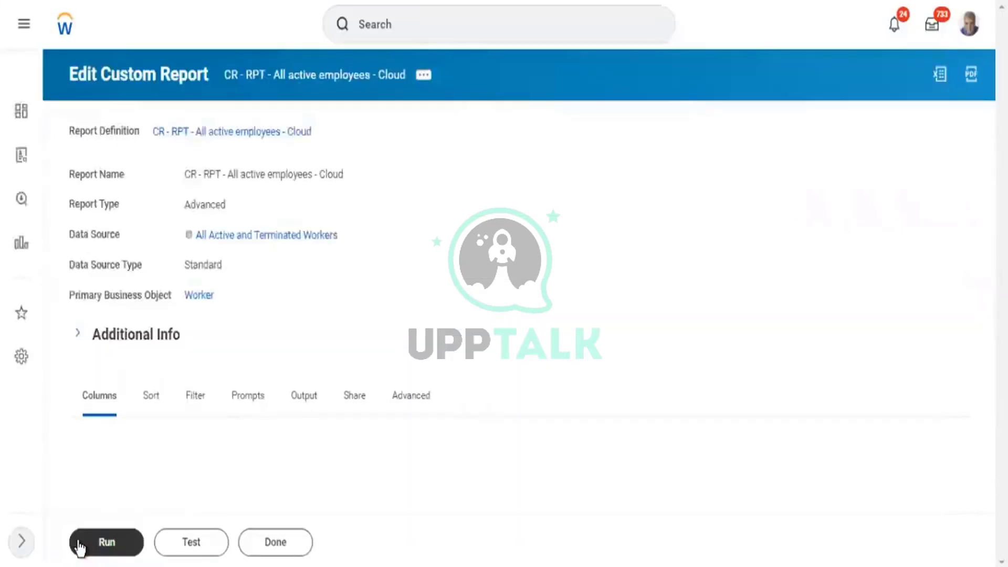
Run the report with the Employee prompt left blank
click(107, 545)
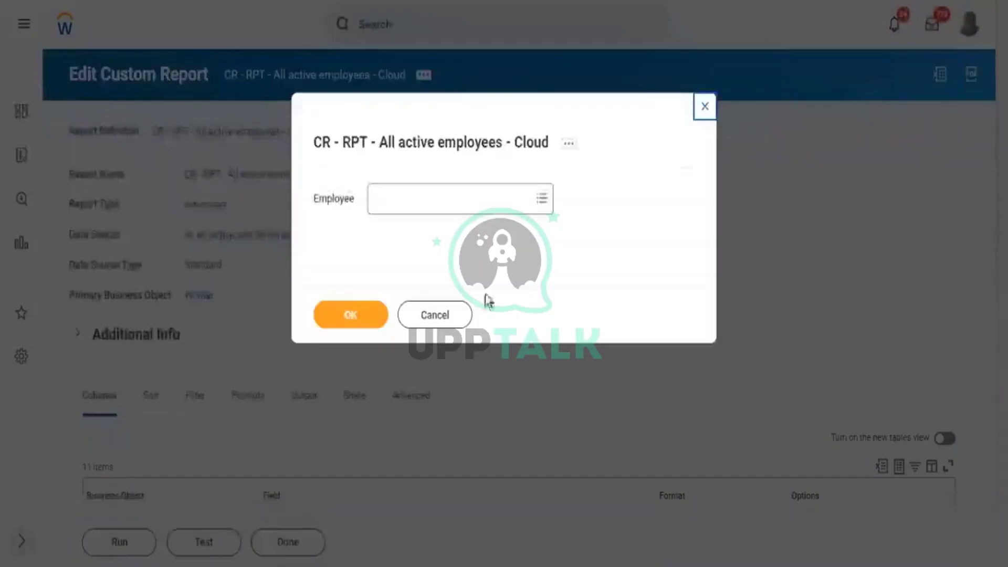
click(472, 204)
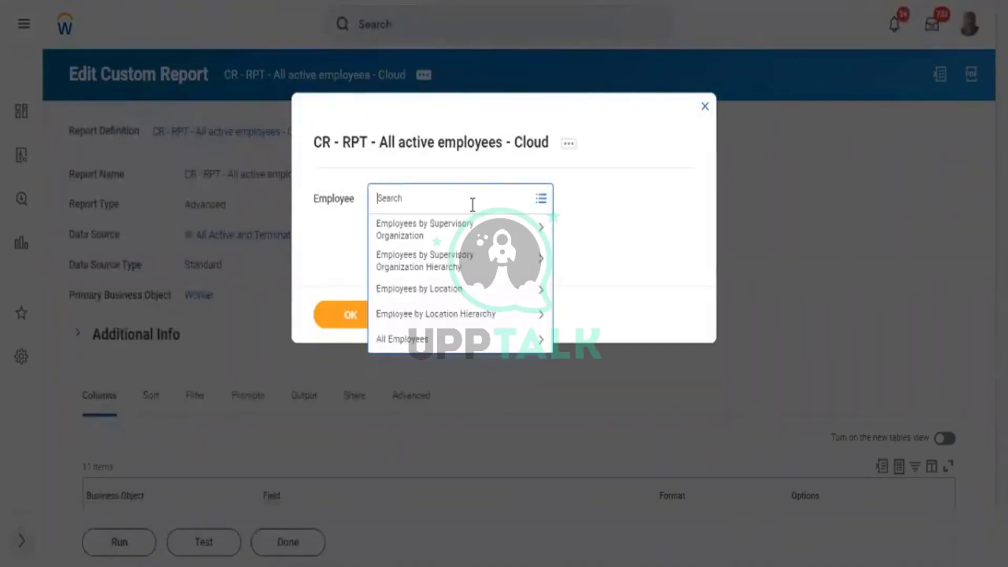
click(338, 255)
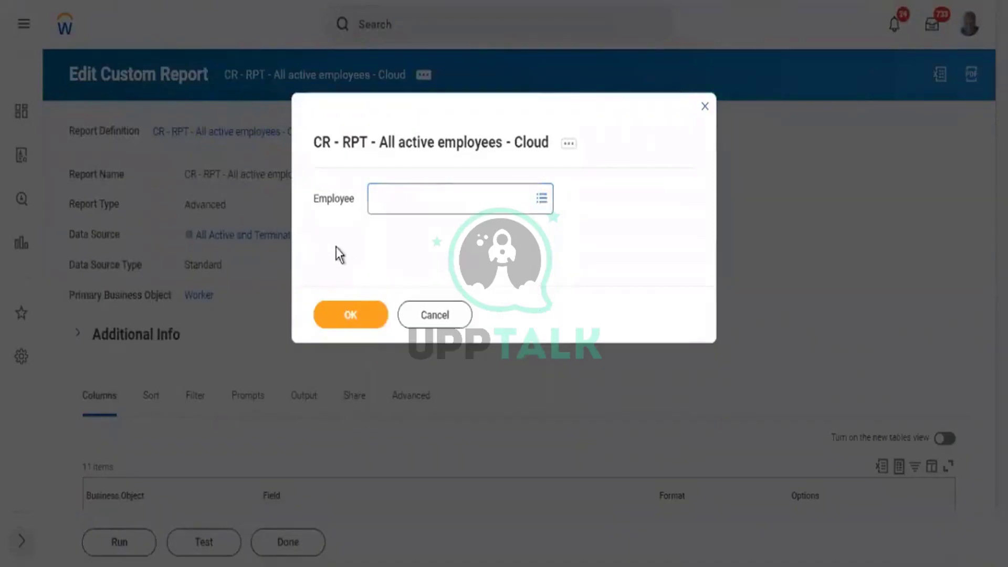
click(351, 323)
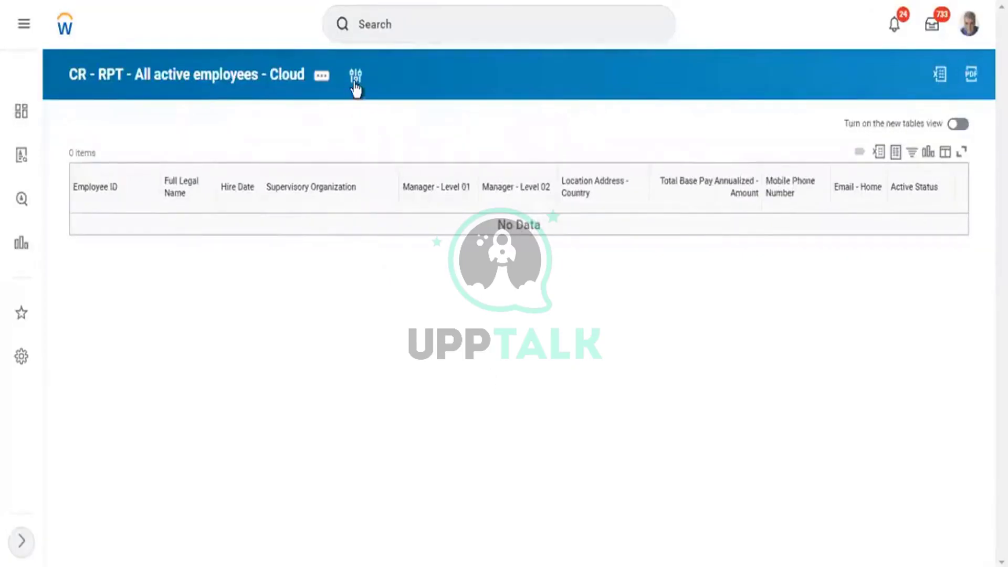
Rerun the report for three employees found by first name in the prompt: the MAS - Manager IT, the BP Manager and the Senior Recruiter
click(356, 77)
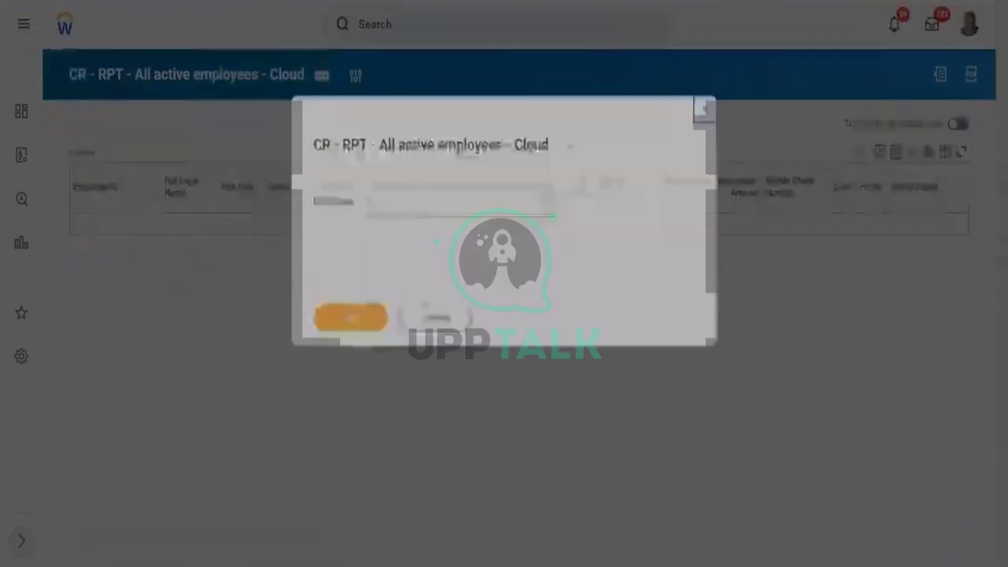
click(486, 206)
text(jog)
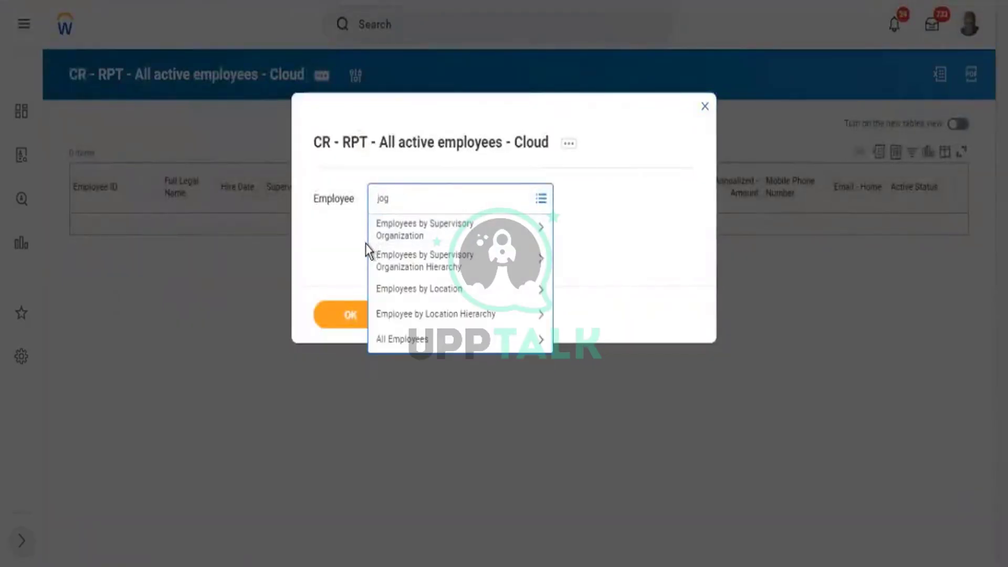
double_click(416, 201)
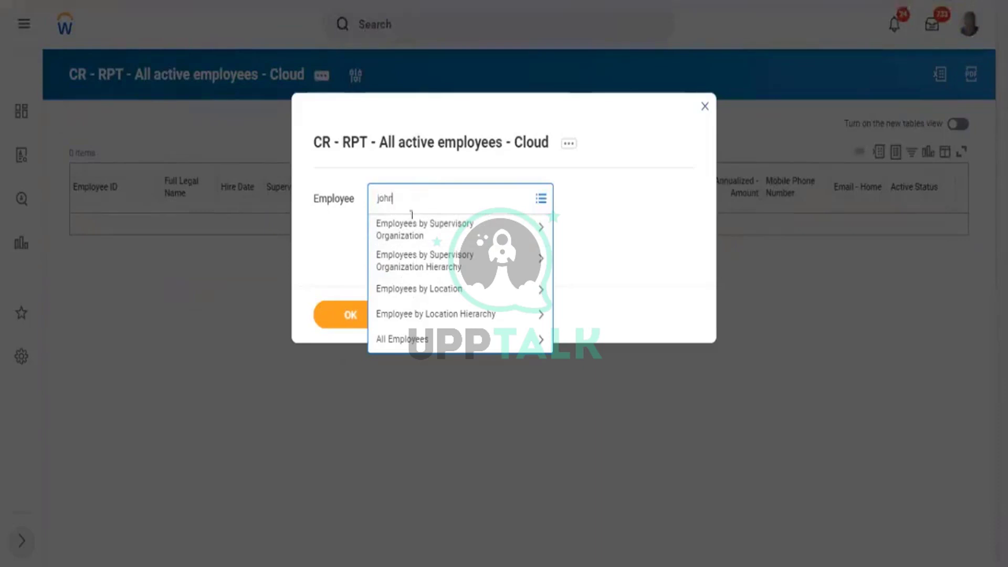
key(Return)
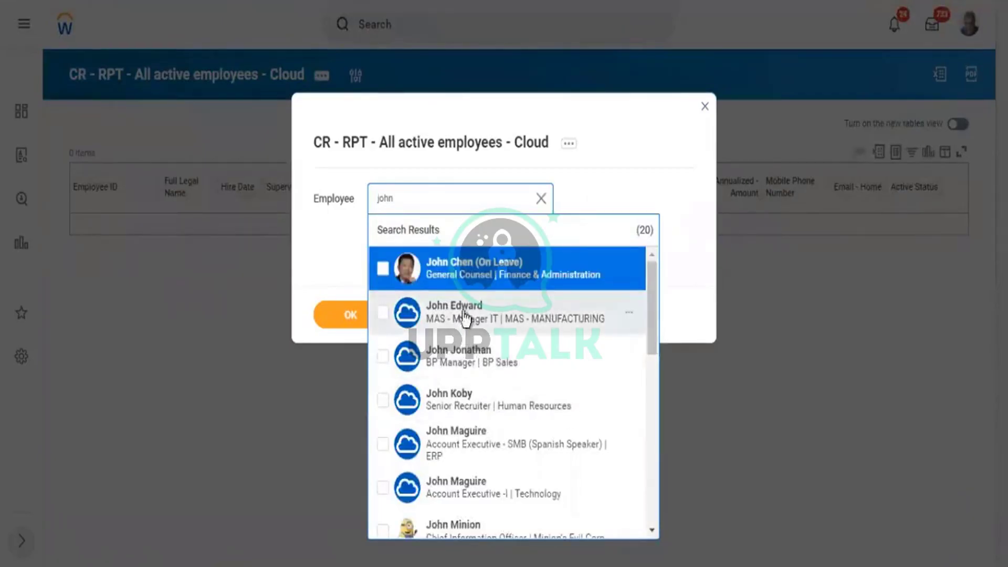
click(383, 313)
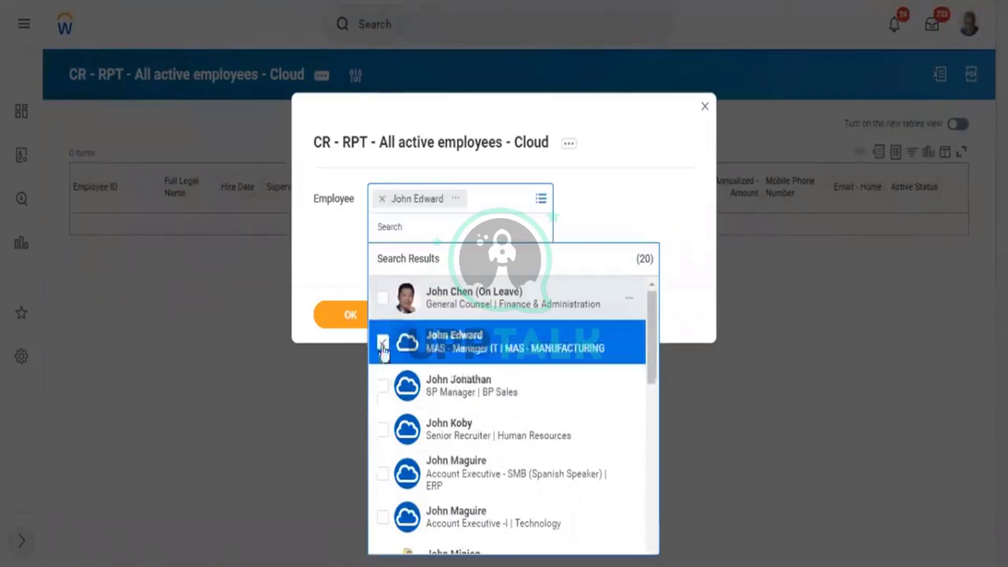
click(383, 395)
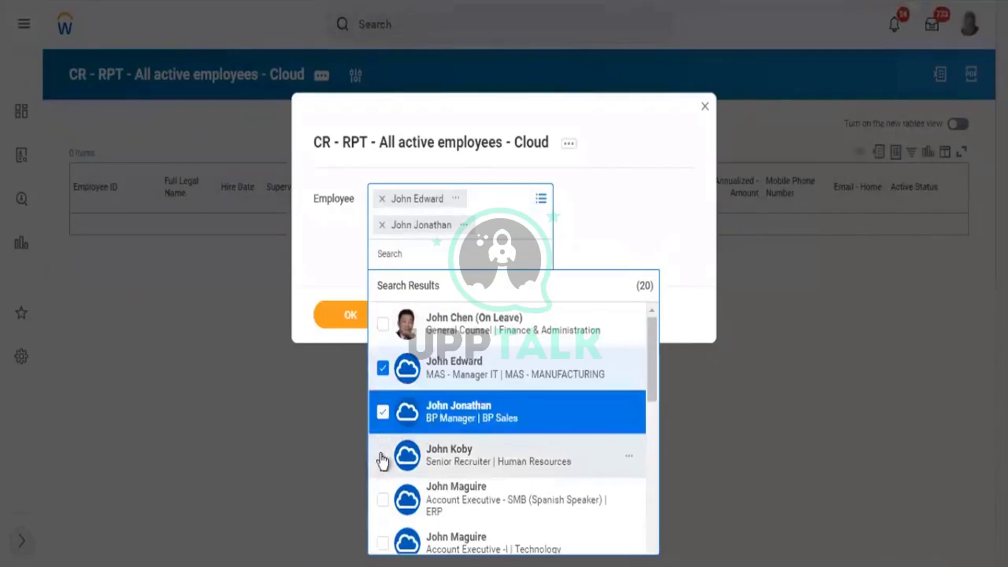
click(477, 449)
click(348, 322)
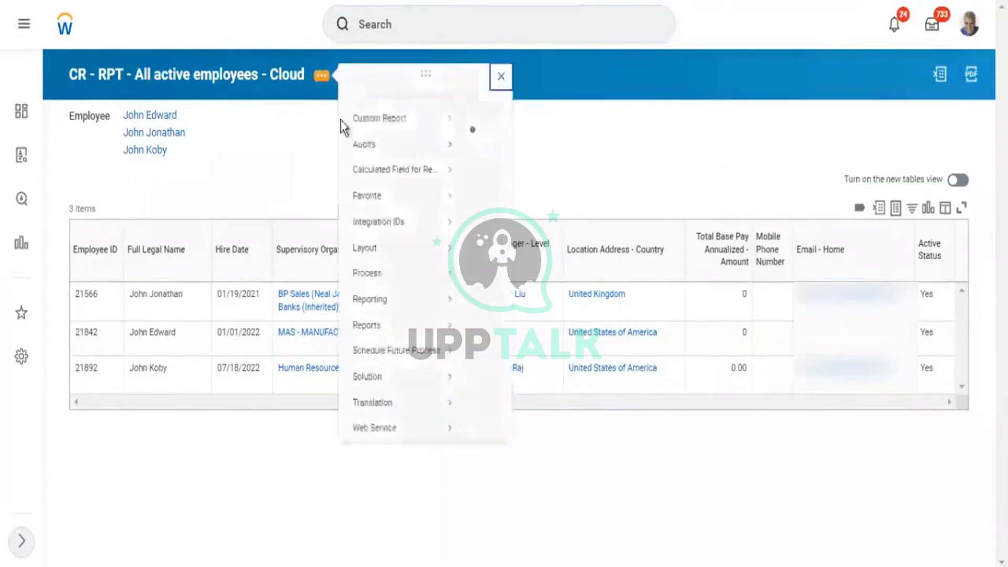
Open the custom report for editing and review its prompt settings and instance filter conditions
mouse_move(465, 146)
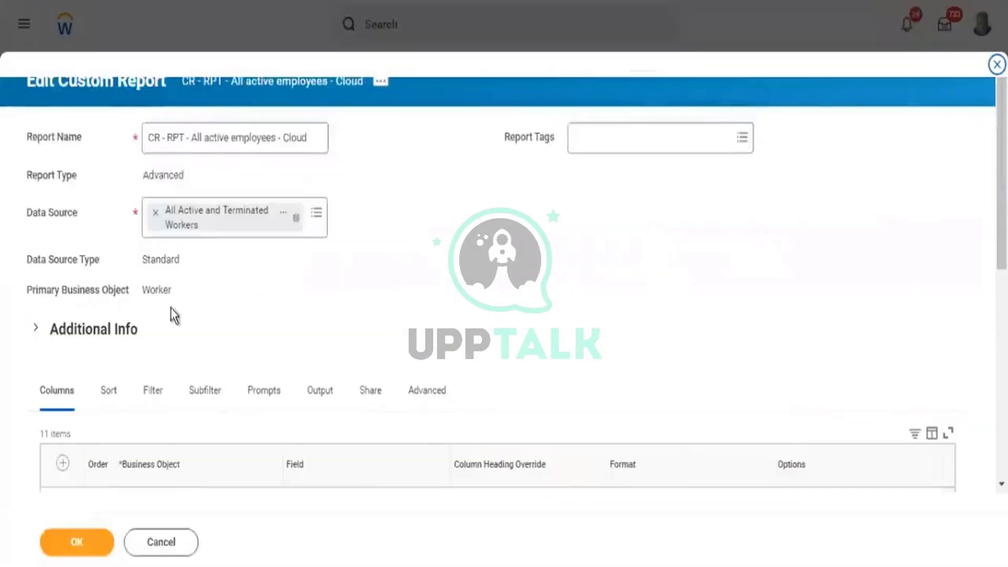
scroll(160, 394, down, 2)
click(159, 394)
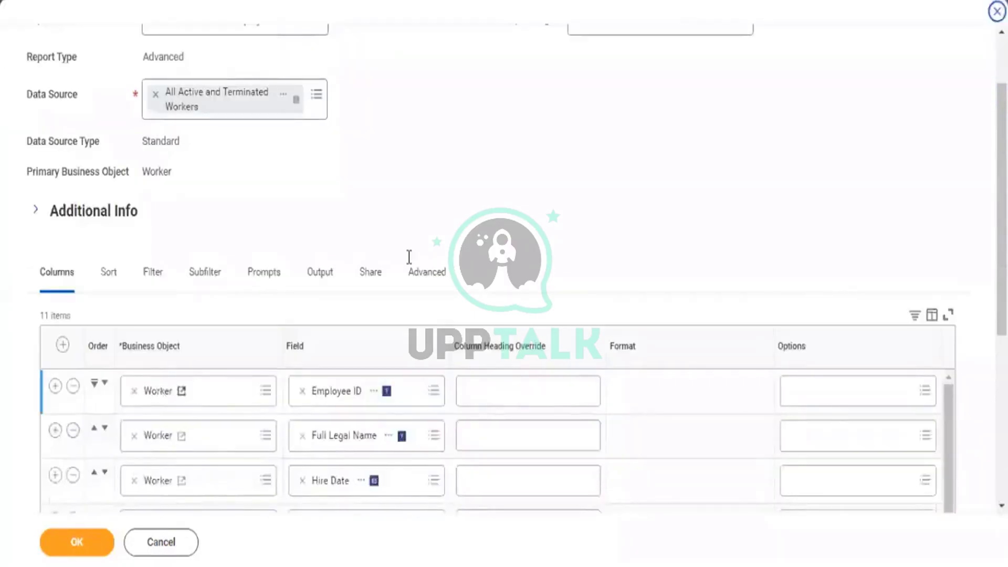
click(155, 276)
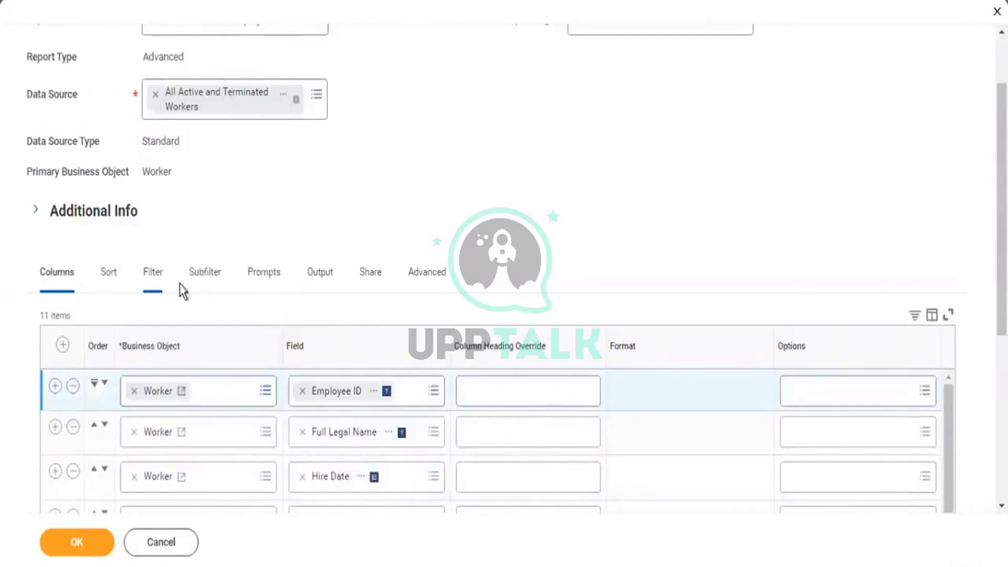
click(263, 274)
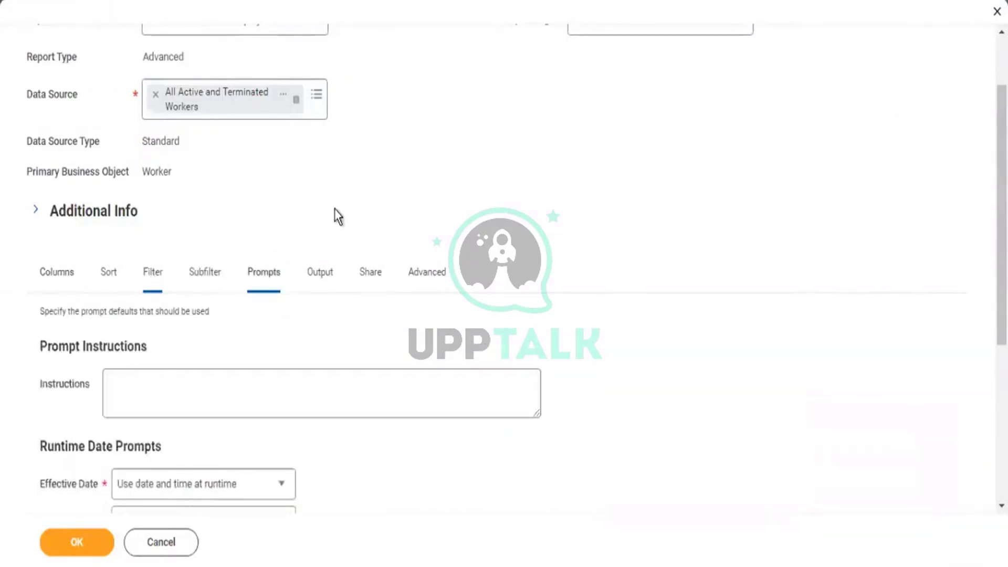
scroll(342, 225, down, 2)
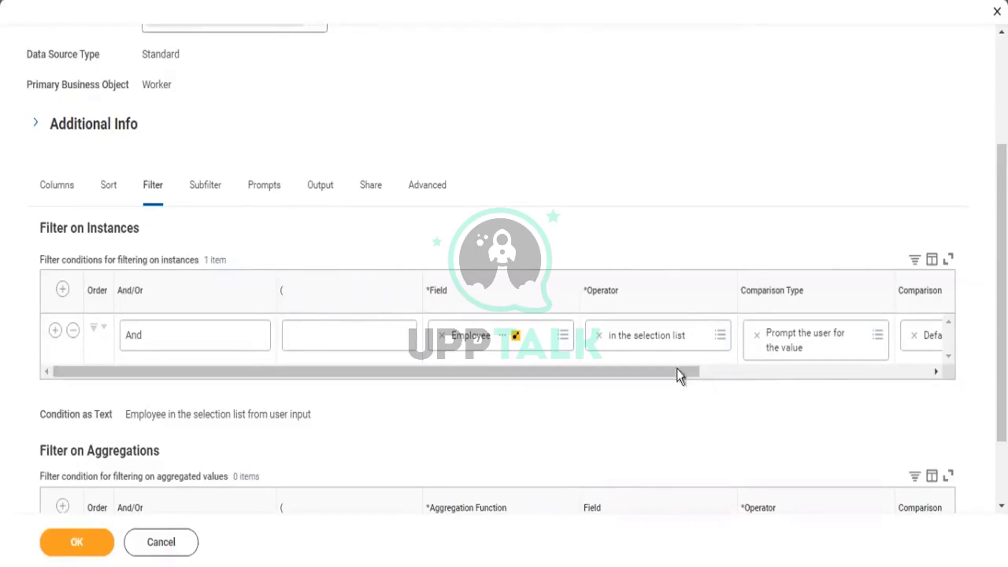
Change the Employee condition's comparison type to Prompt the user for the value and ignore the filter condition if the value is blank, and save
scroll(803, 383, right, 3)
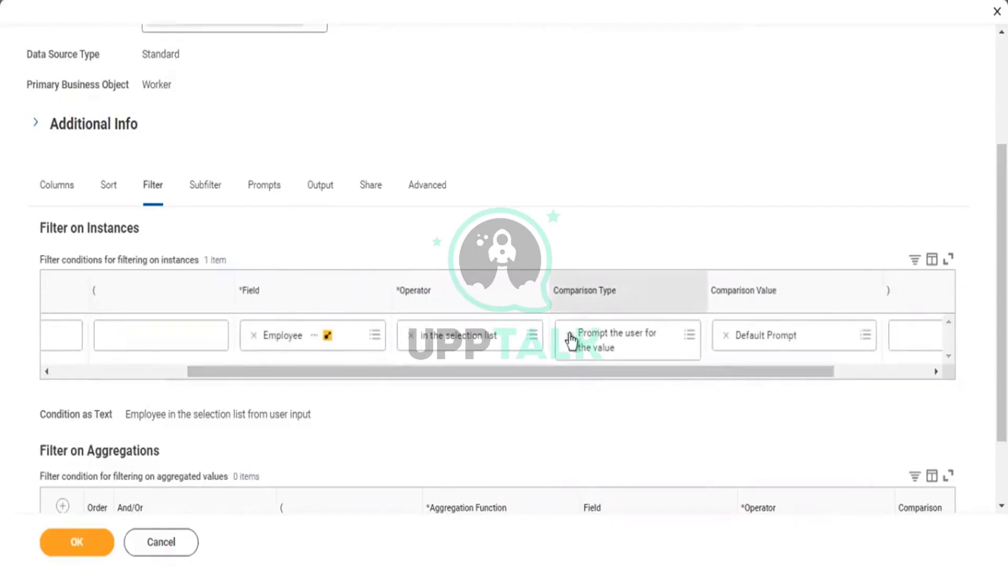
click(569, 336)
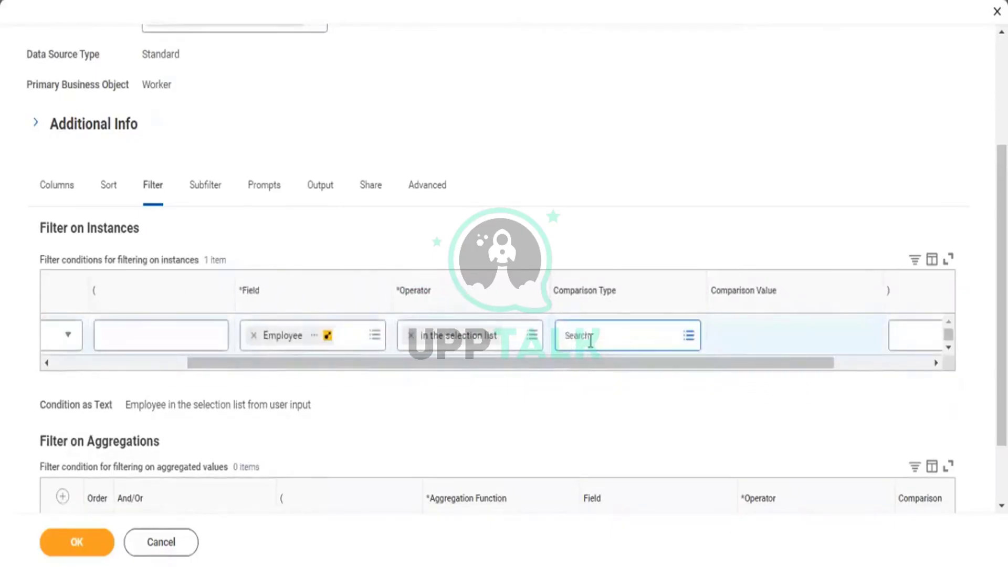
click(590, 341)
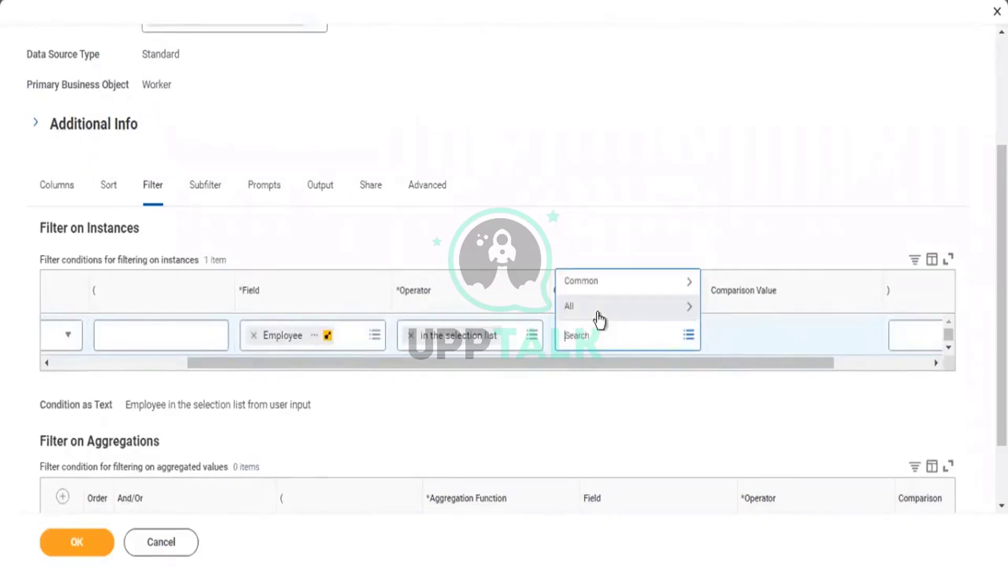
click(597, 312)
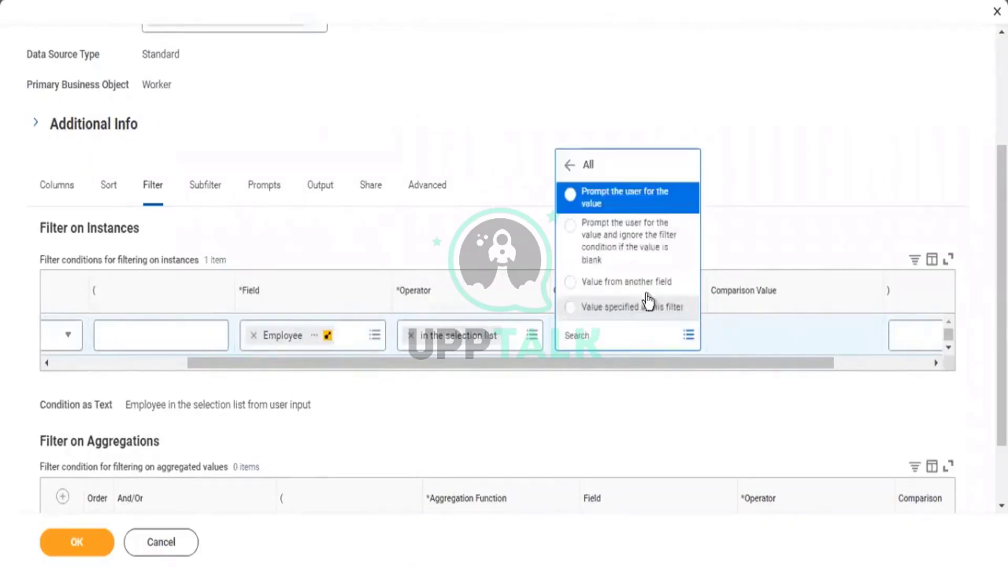
click(610, 244)
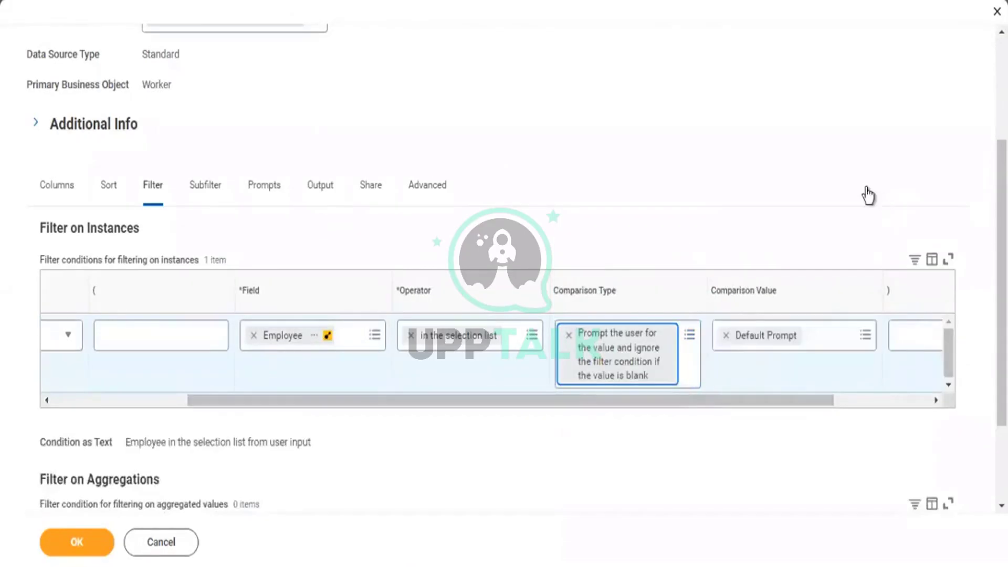
click(68, 546)
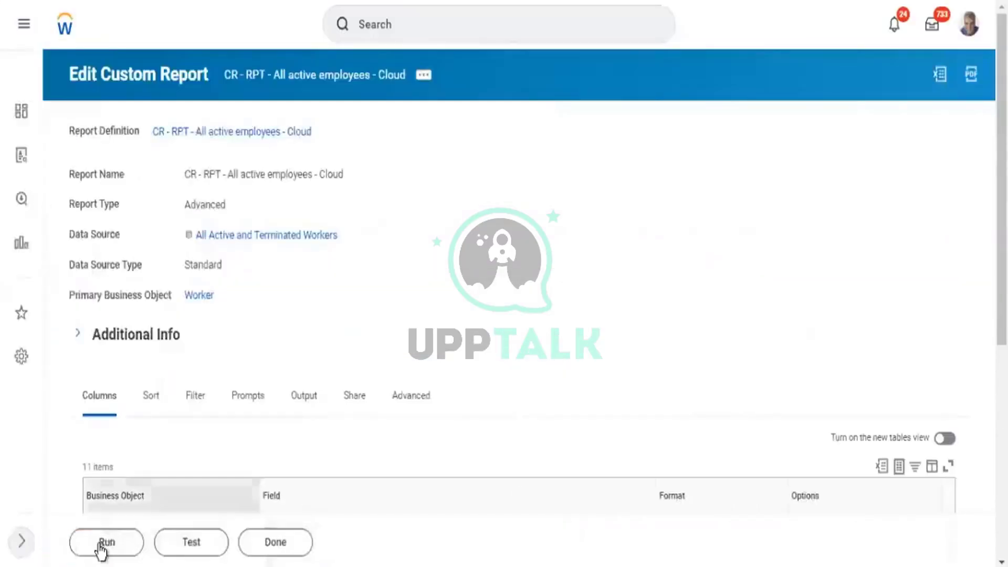
Run the report with the Employee prompt left blank, check the prompt again from the results, and cancel it
click(100, 547)
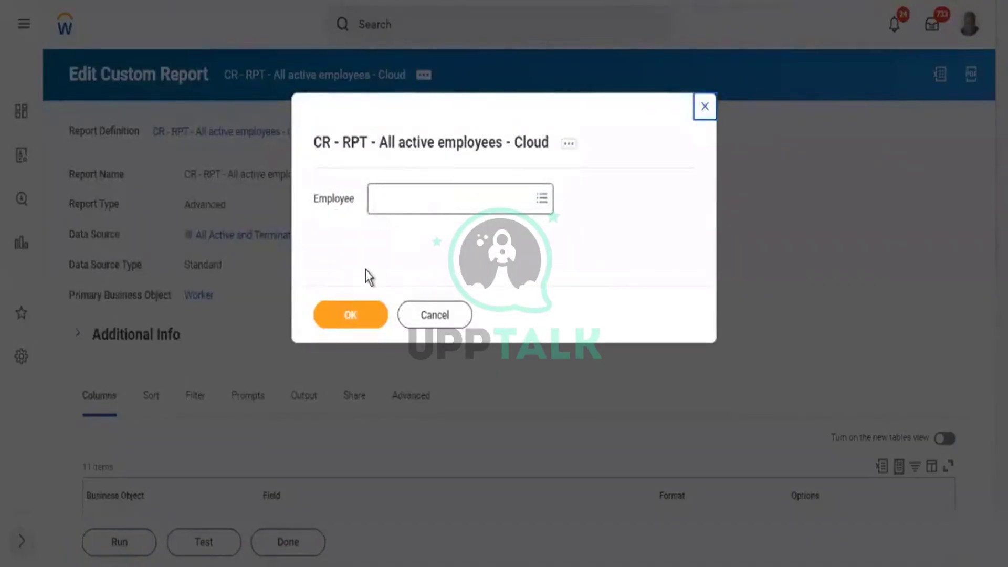
click(342, 318)
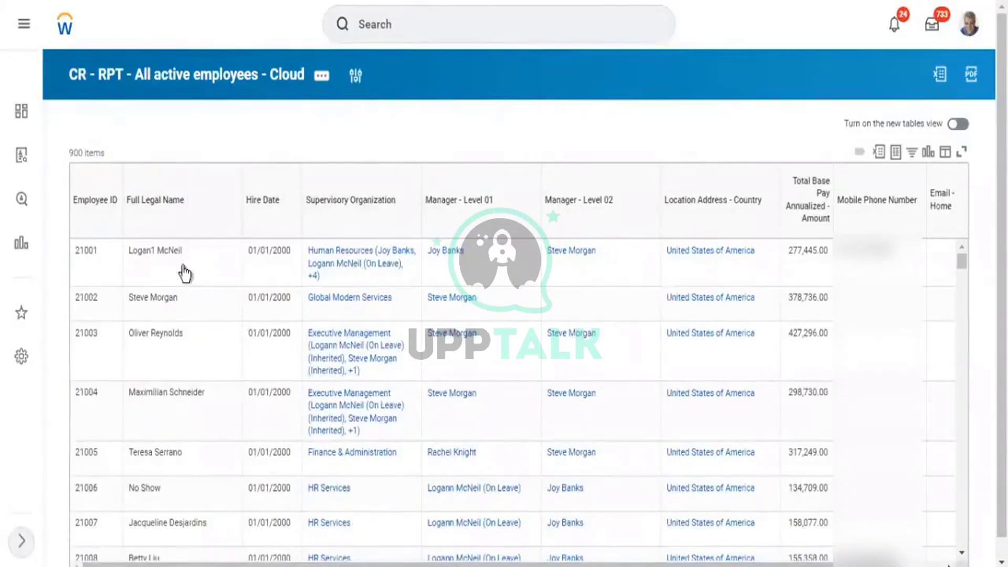
click(354, 79)
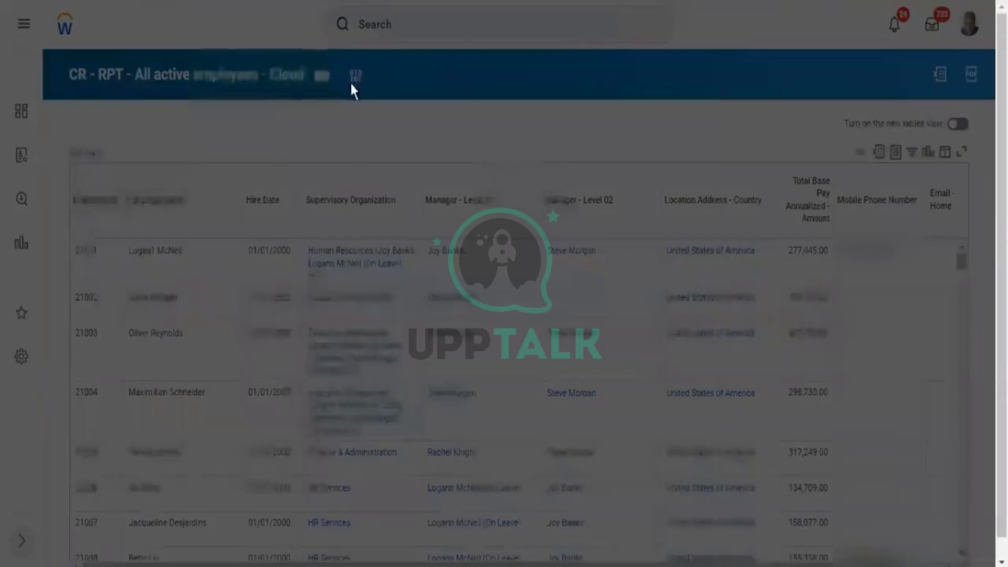
click(417, 196)
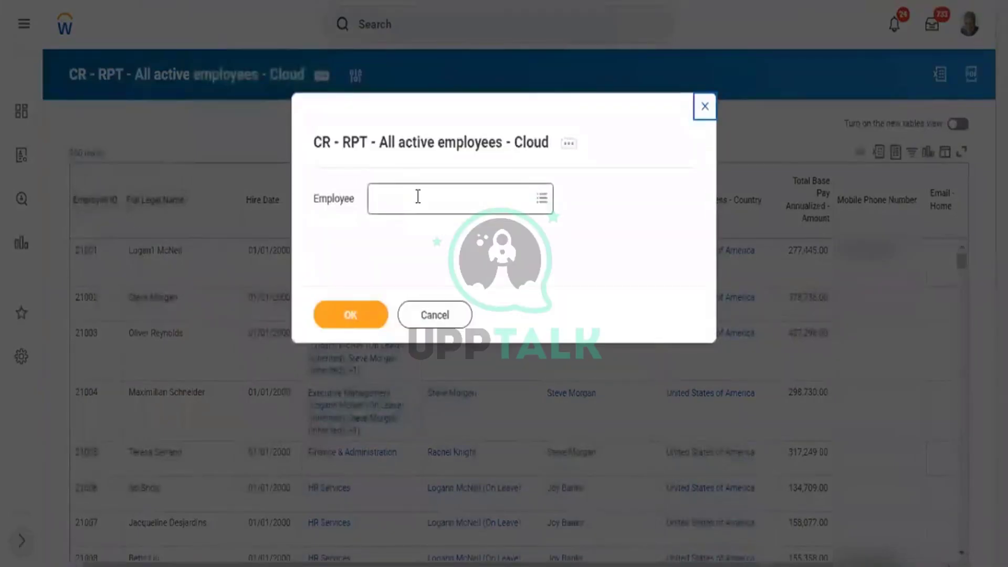
click(342, 261)
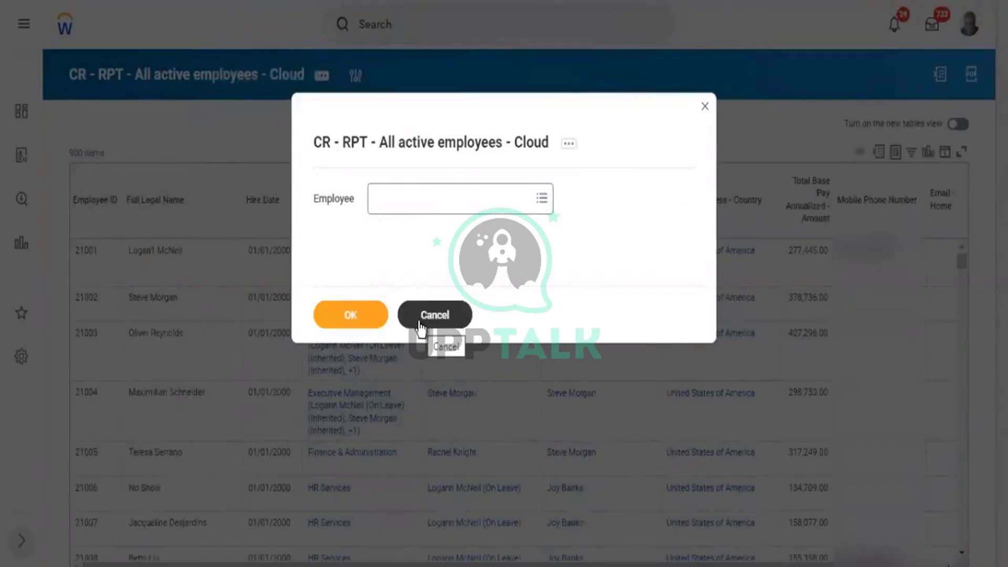
click(415, 324)
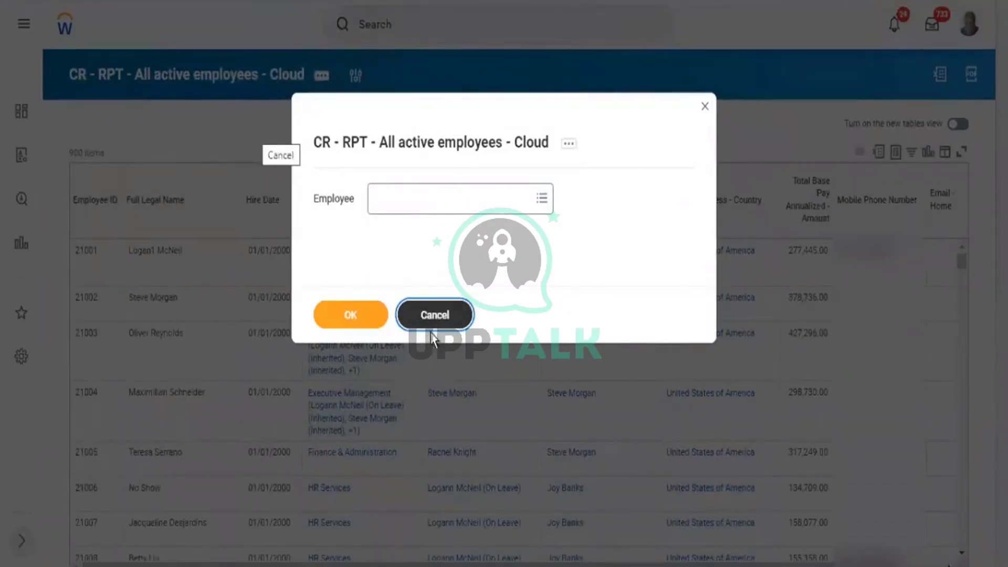
click(428, 316)
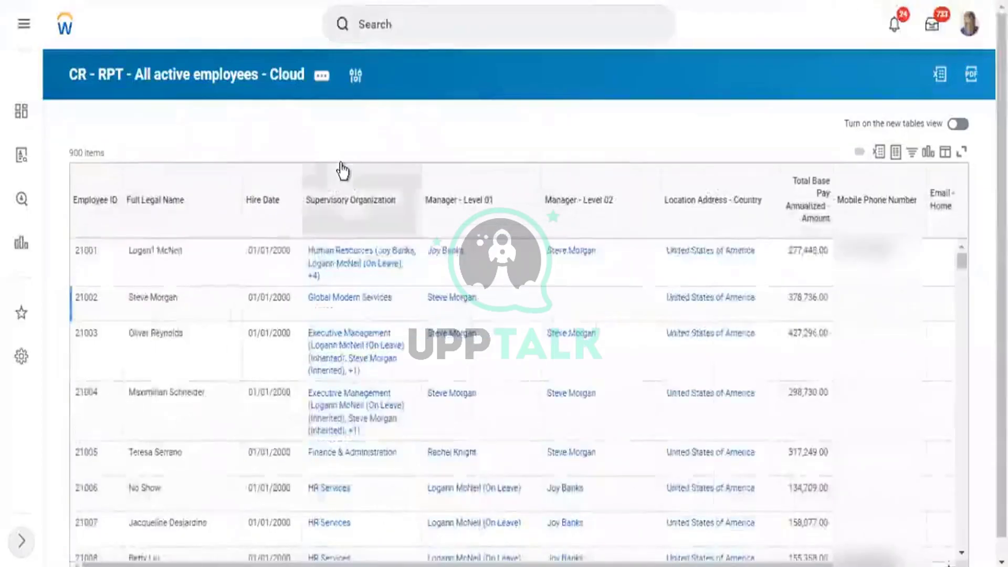
Open the custom report for editing from its results page and save the definition
click(321, 83)
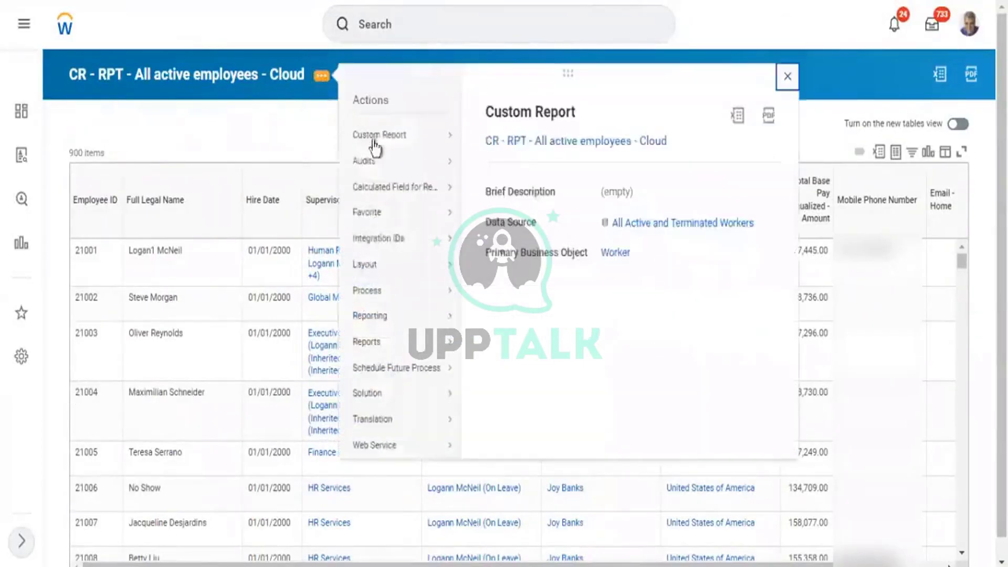
mouse_move(372, 138)
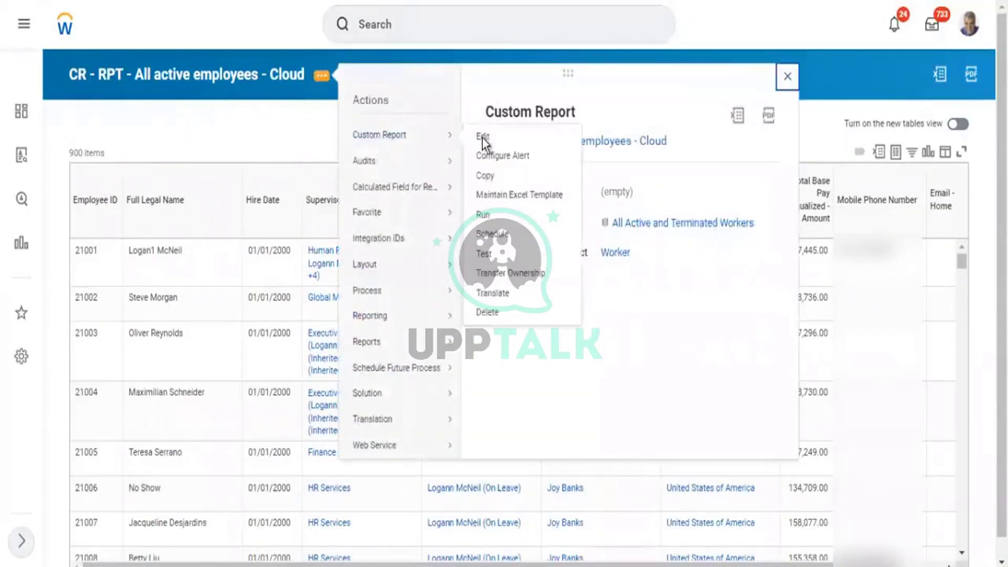
click(479, 137)
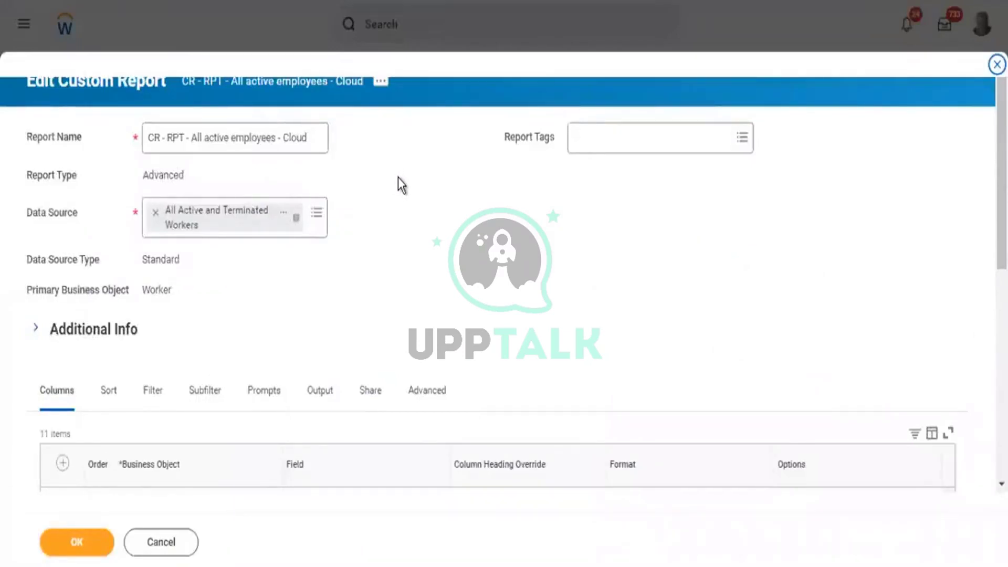
scroll(404, 186, down, 4)
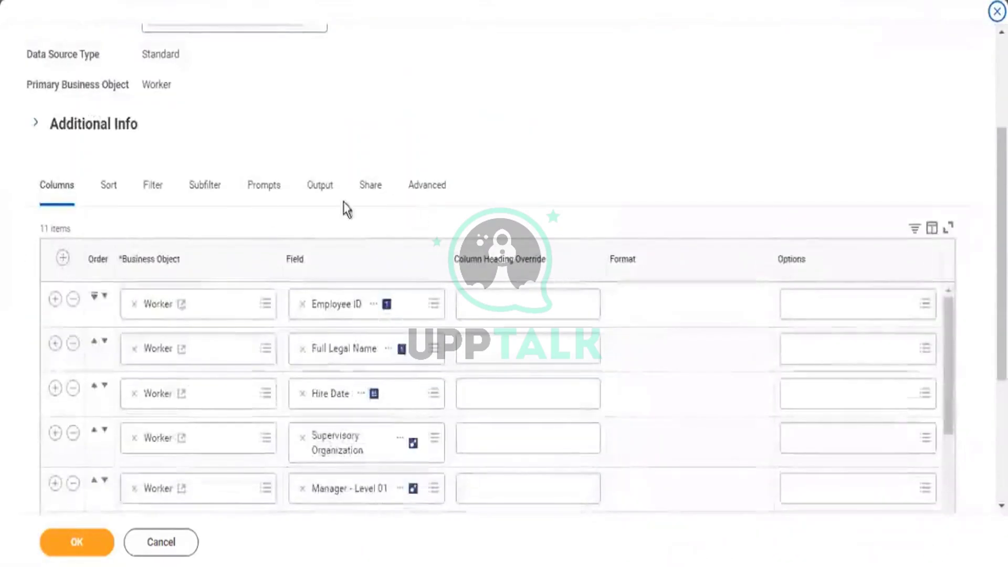
click(163, 196)
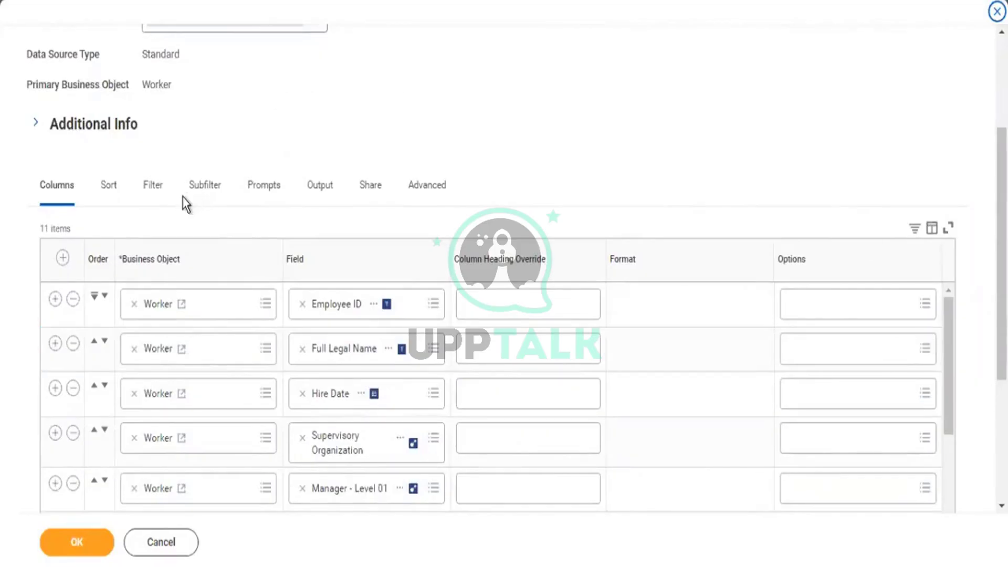
click(77, 543)
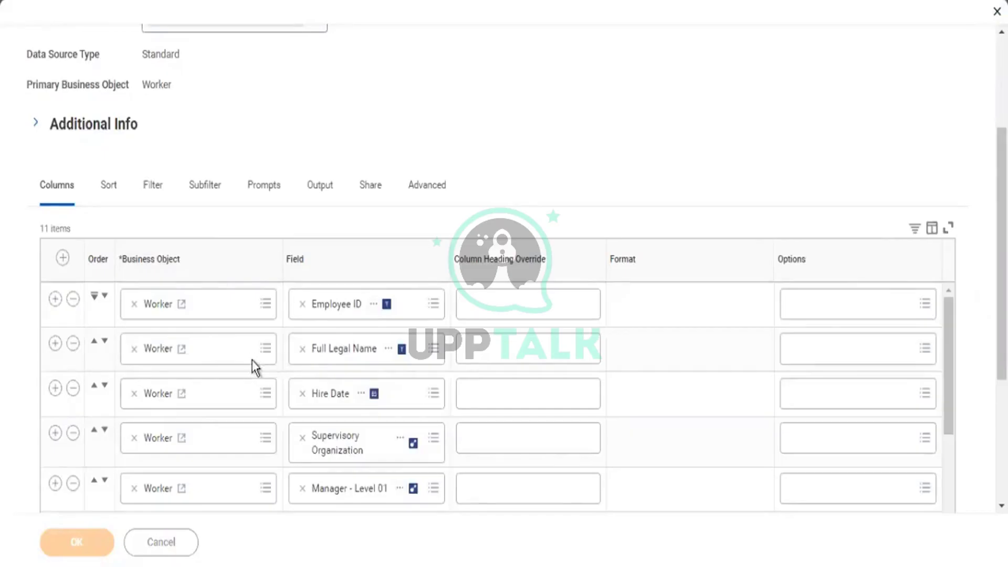
Run the report again and browse the All Employees category in the Employee prompt
click(100, 543)
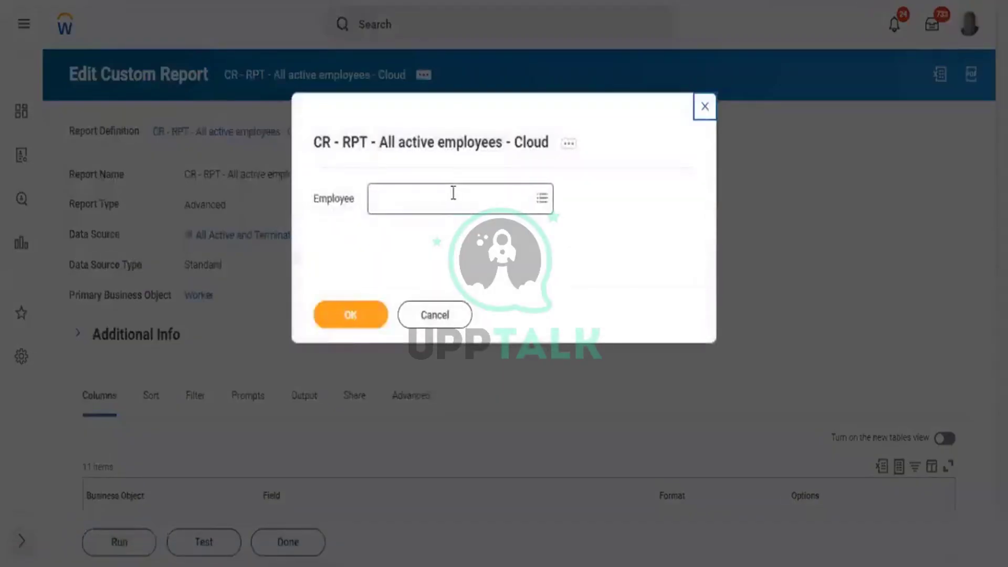
click(449, 195)
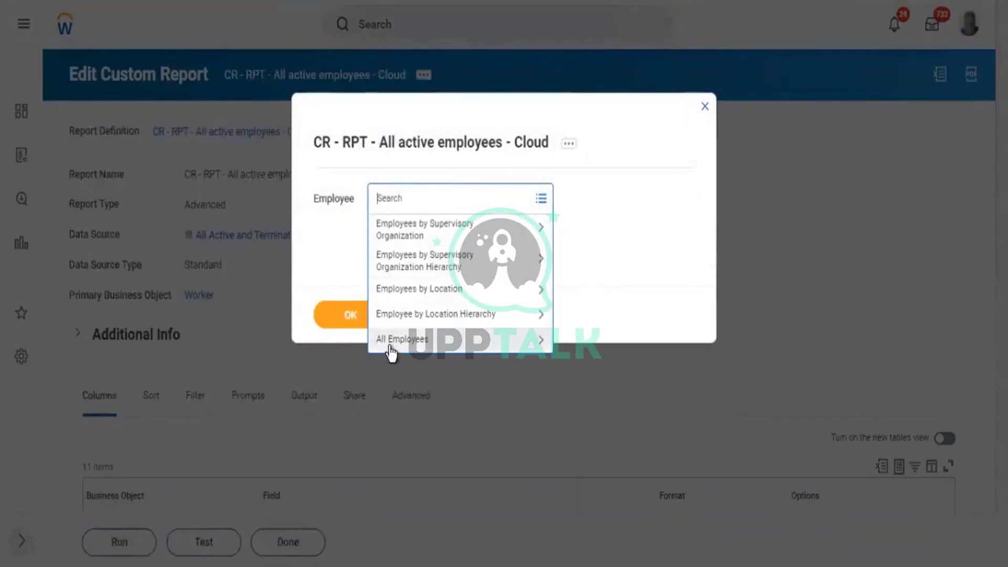
click(387, 342)
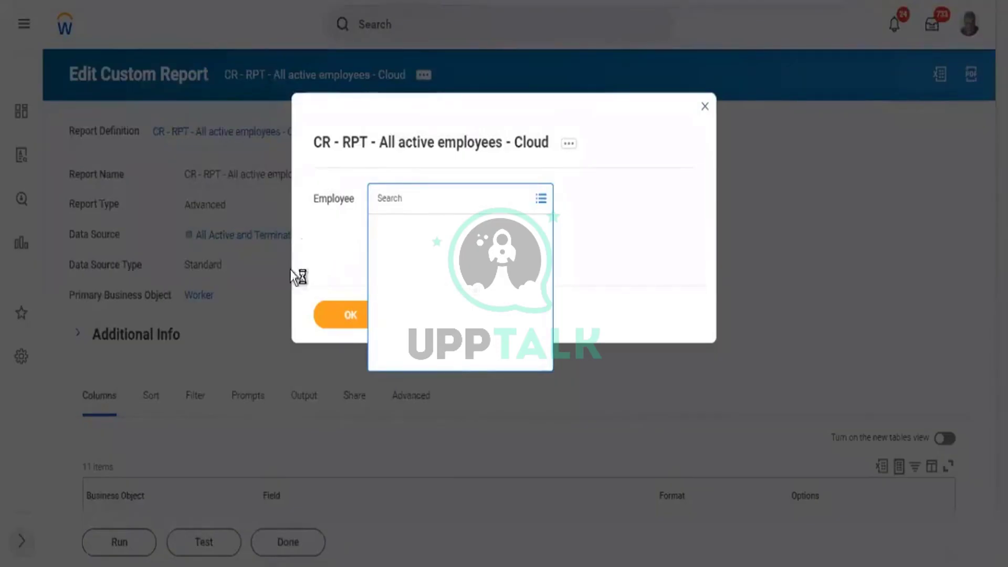
click(588, 236)
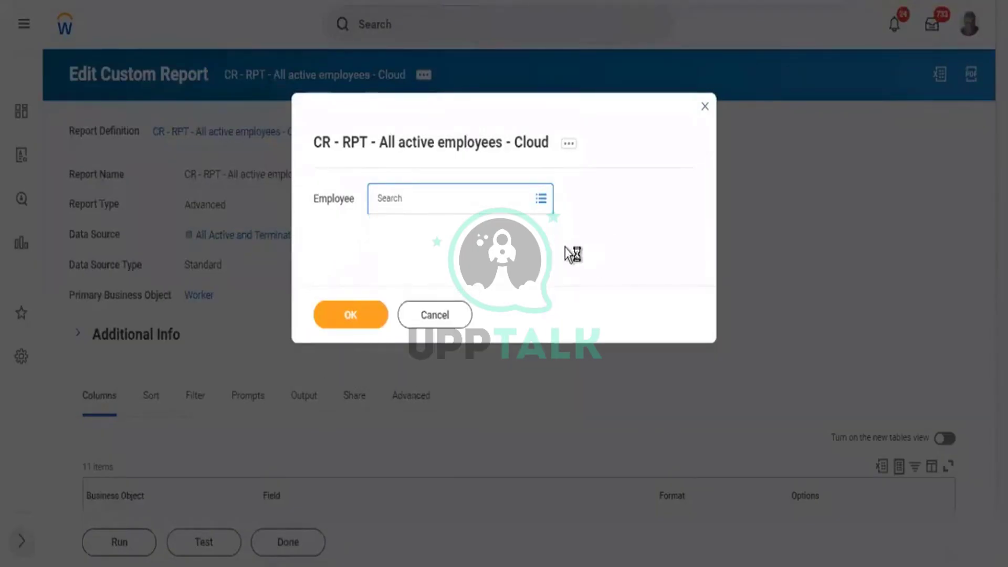
Browse Employees by Supervisory Organization Hierarchy in the Employee prompt, including 001 CEO_Uchiha, and dismiss the prompt
click(443, 195)
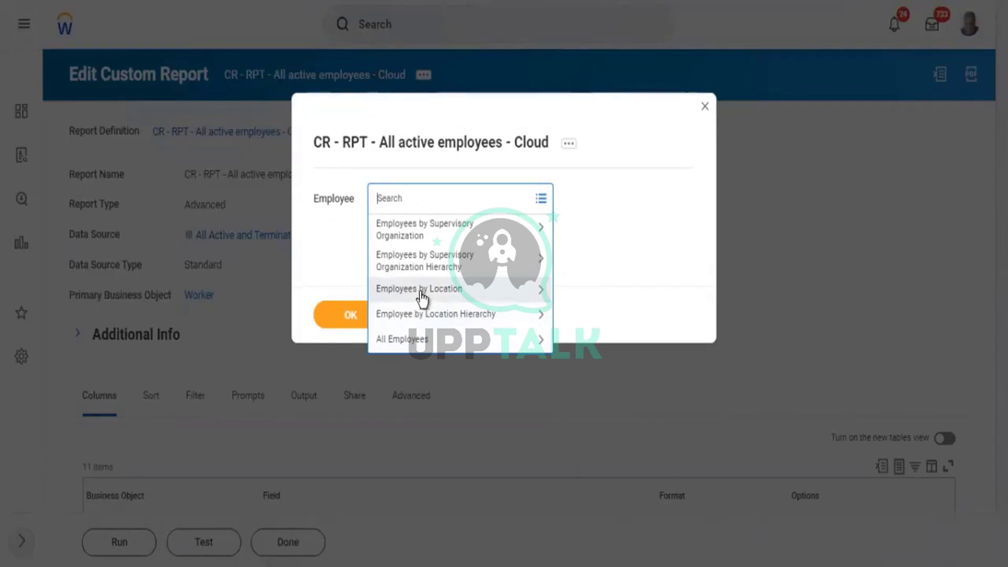
click(461, 263)
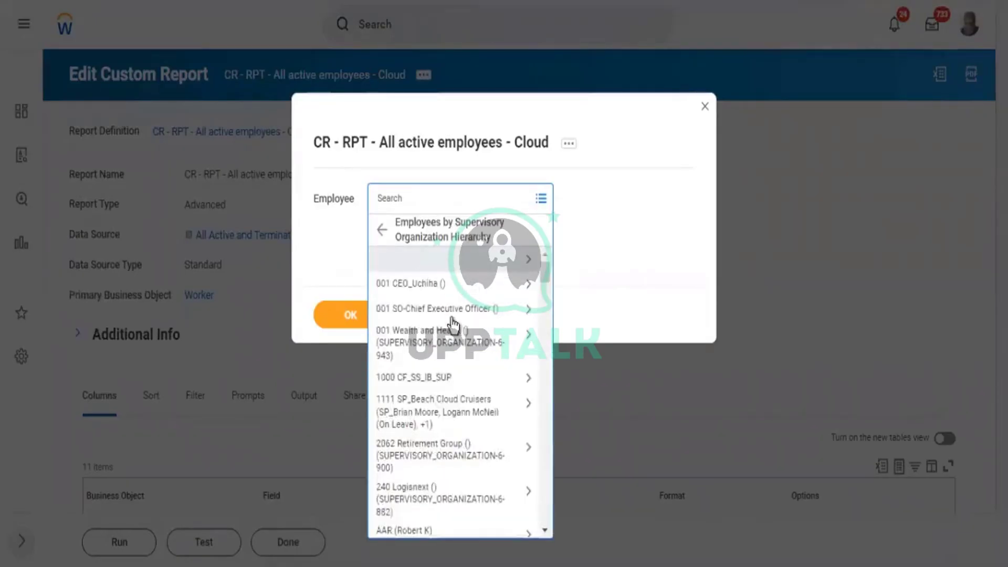
click(469, 290)
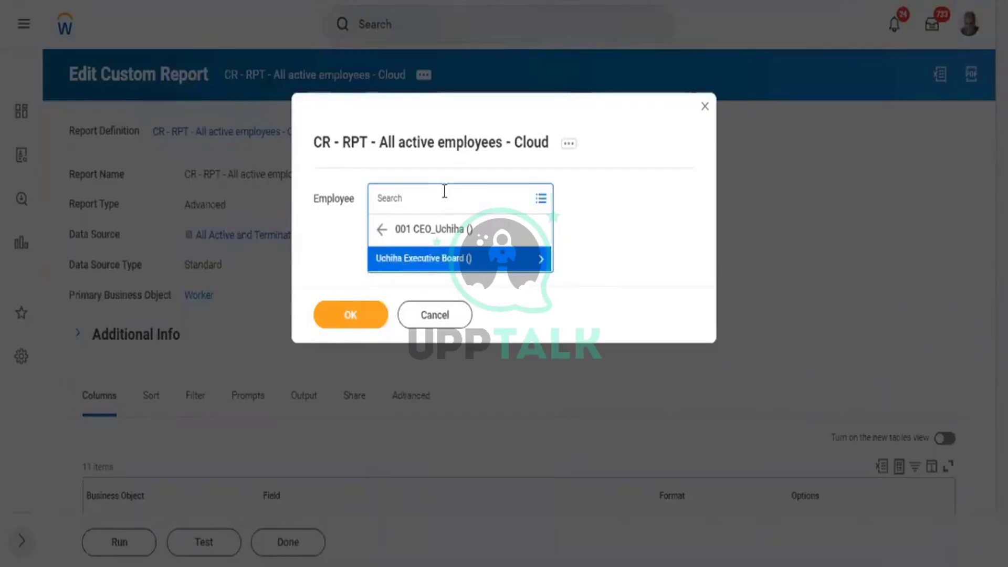
click(479, 269)
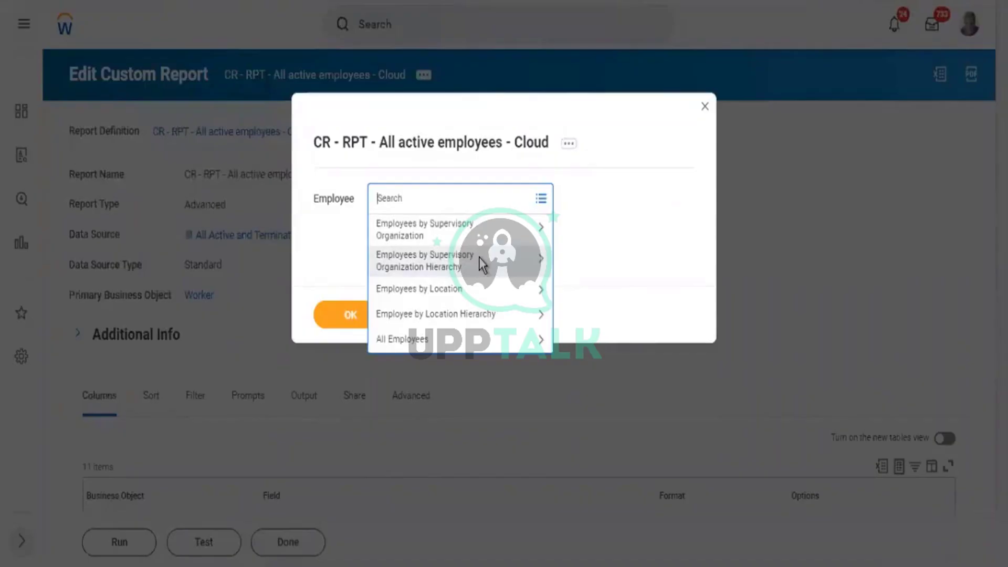
click(467, 272)
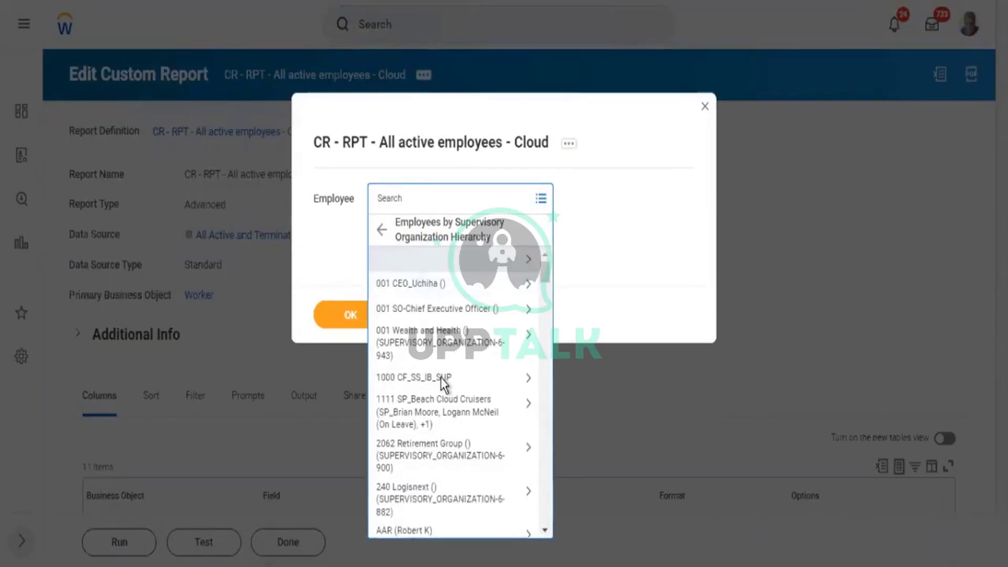
key(Left)
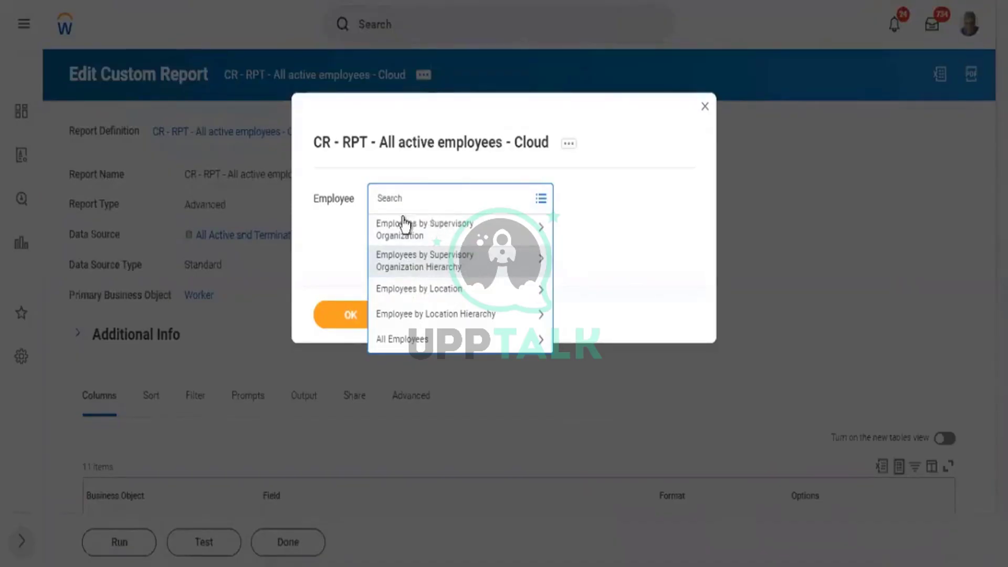
click(472, 257)
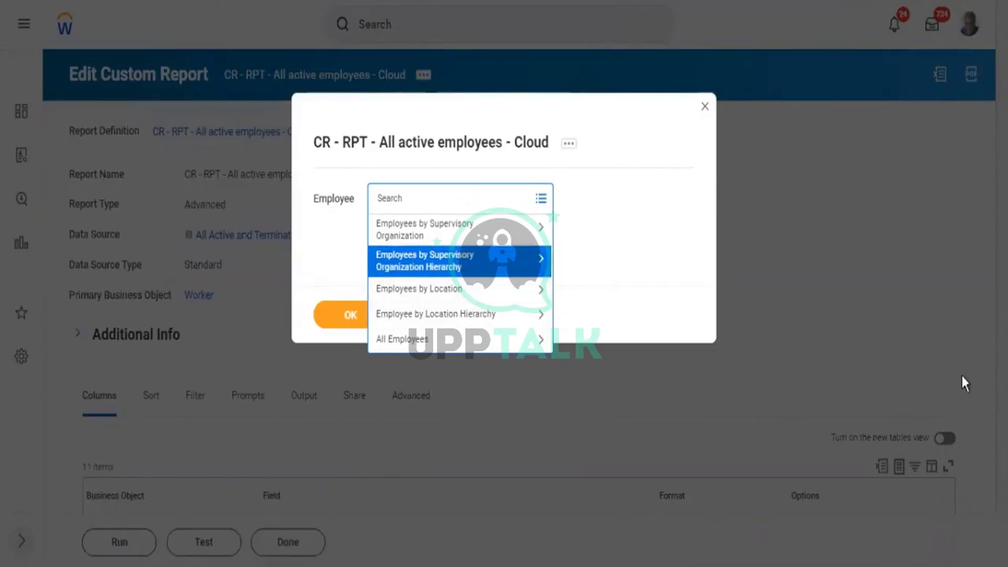
click(701, 110)
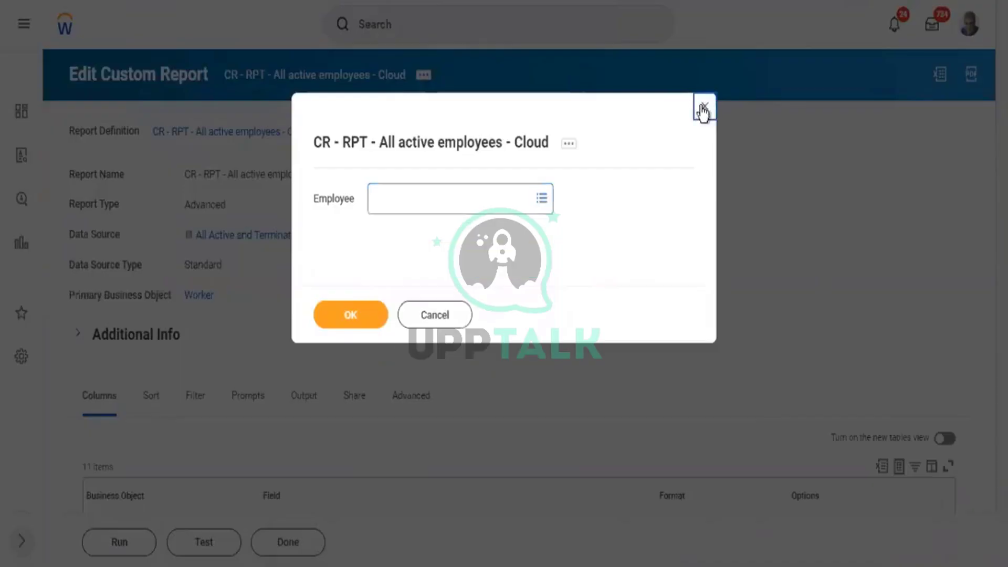
click(407, 313)
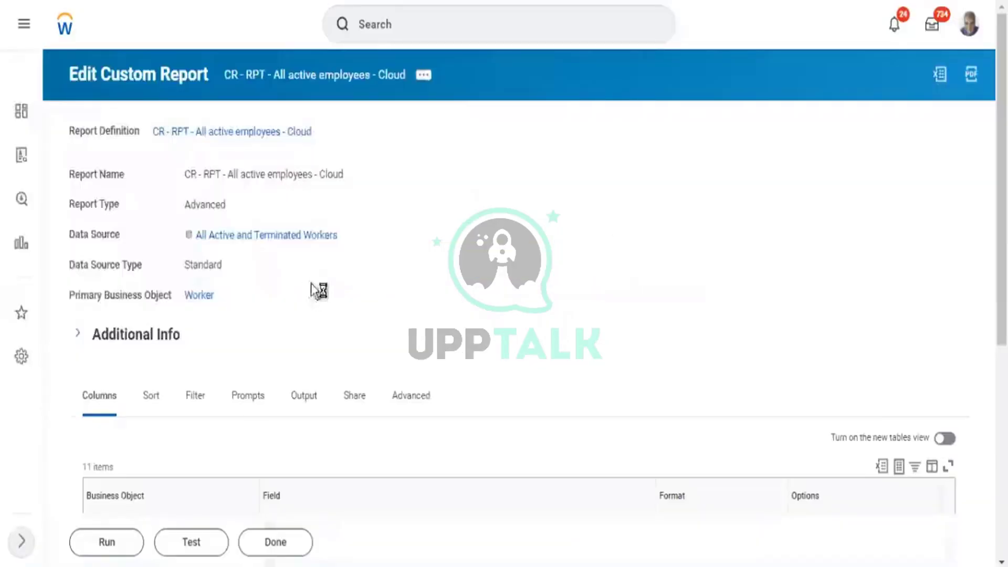
Open the custom report for editing and review its columns and group column headings
scroll(315, 252, down, 7)
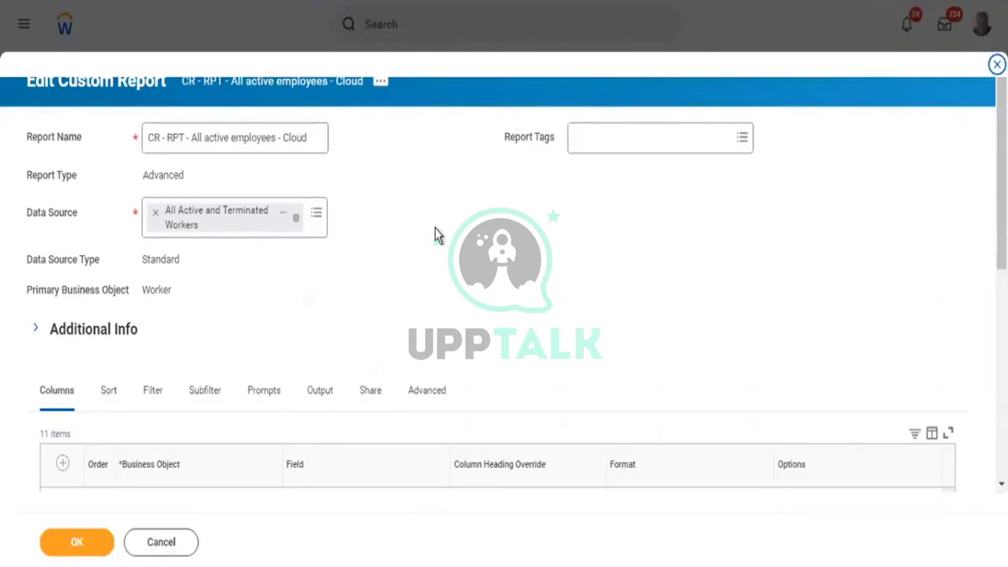
click(205, 405)
scroll(504, 263, down, 8)
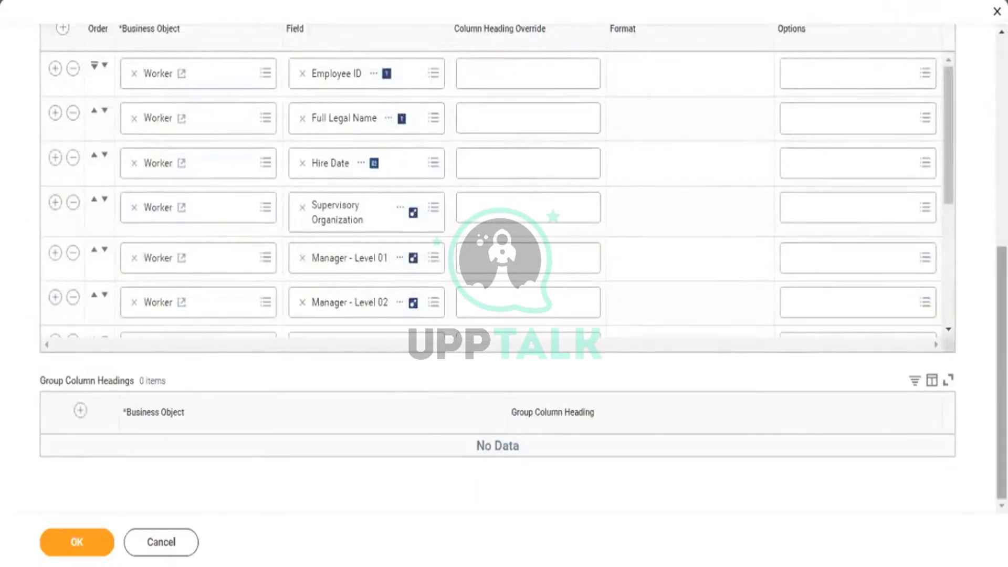
scroll(979, 263, up, 8)
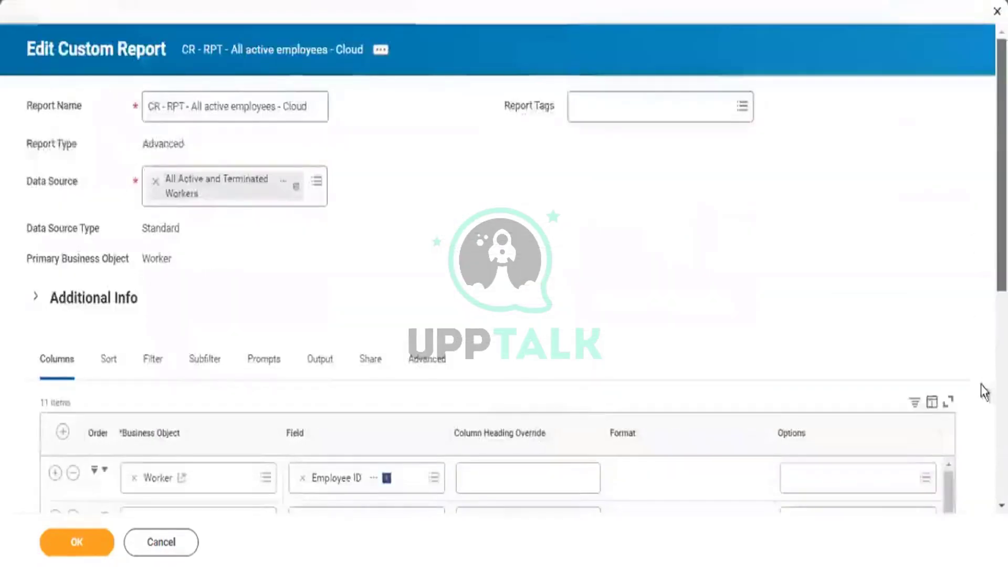
scroll(982, 394, down, 8)
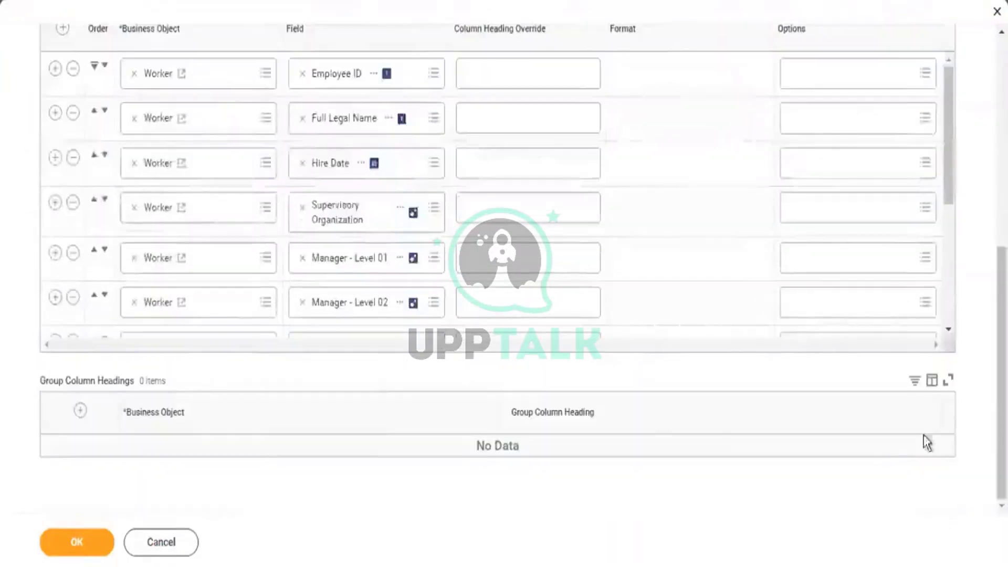
scroll(300, 310, up, 5)
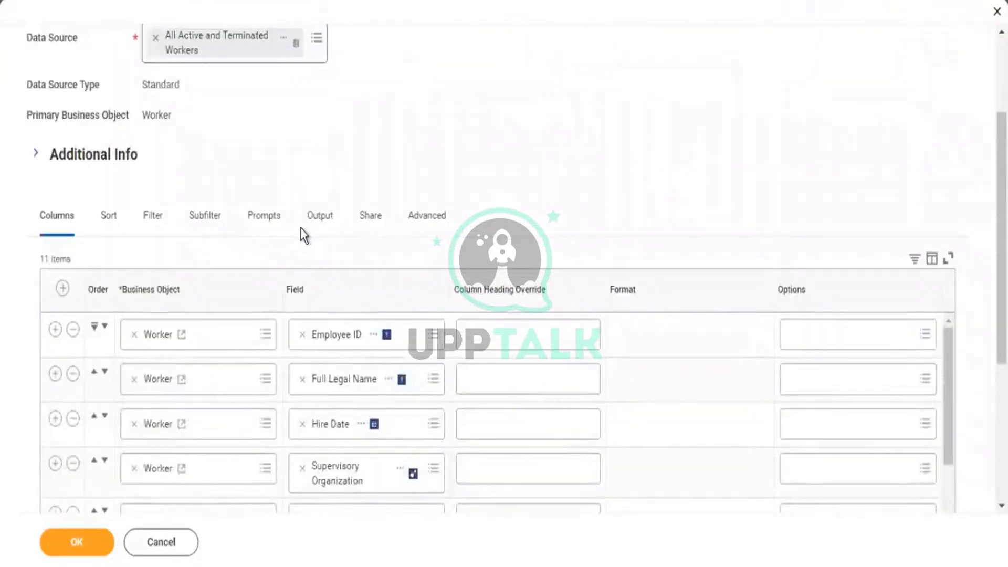
scroll(310, 262, up, 3)
click(384, 50)
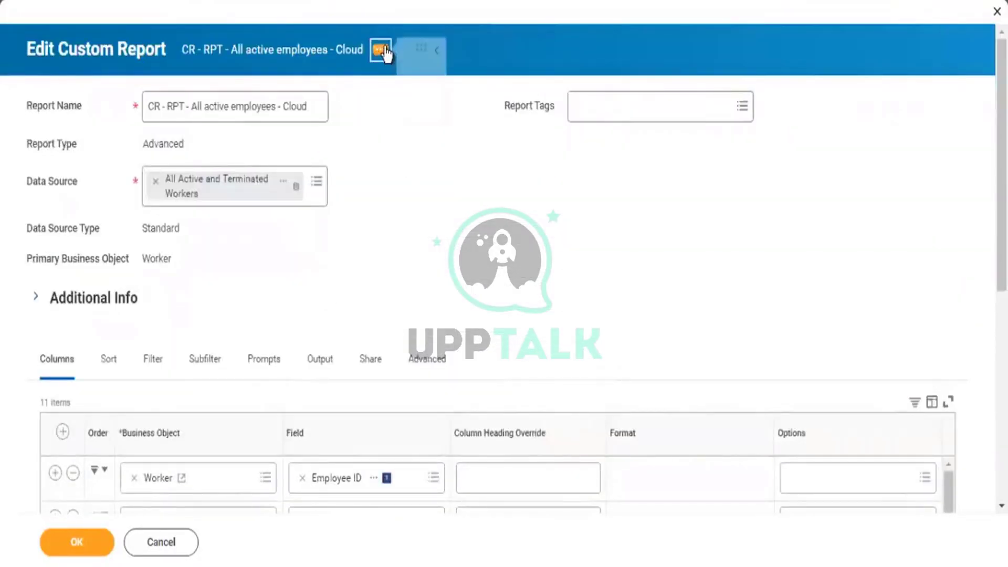
click(210, 287)
scroll(214, 286, down, 3)
scroll(382, 289, down, 4)
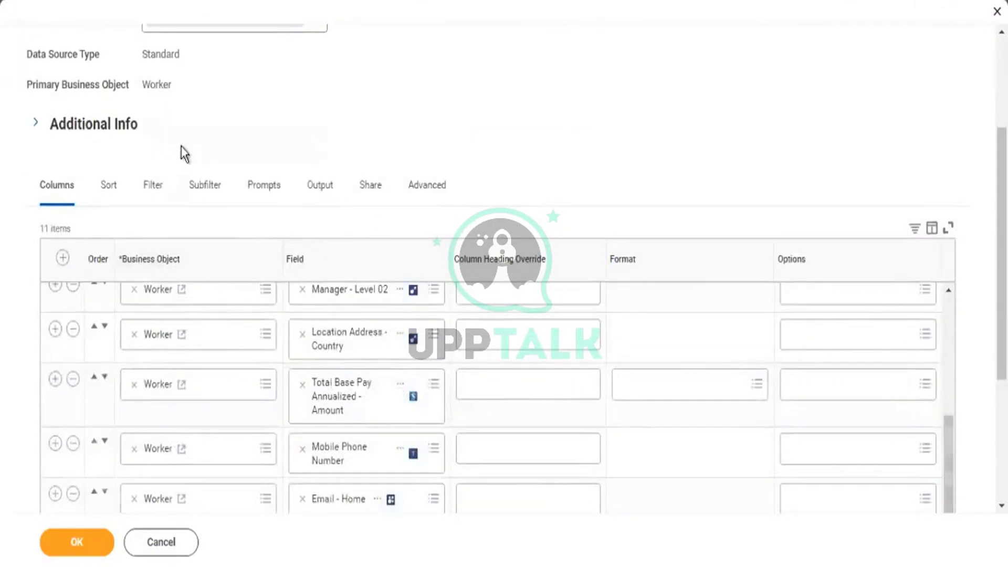
scroll(133, 150, up, 3)
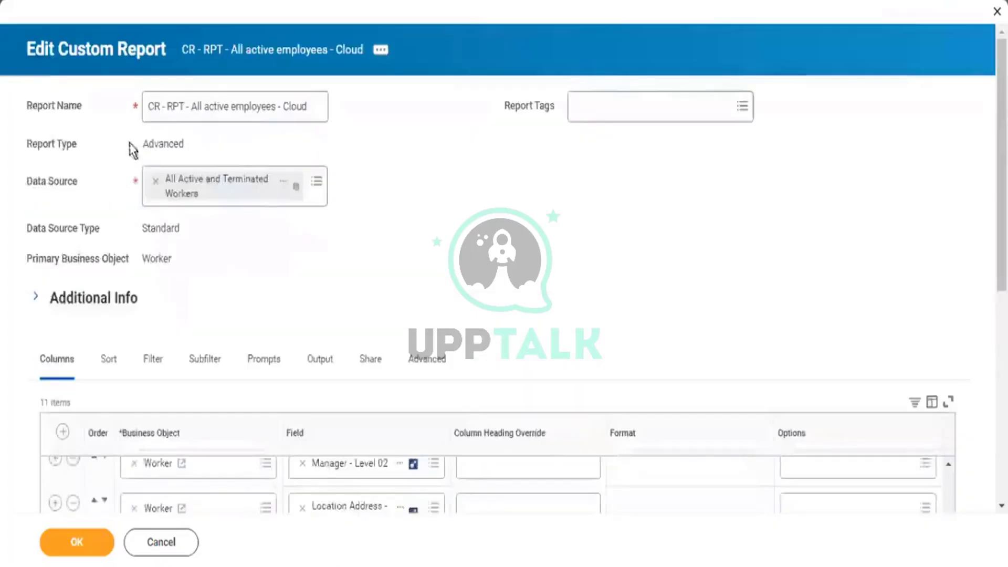
Enable the custom report as a web service in its advanced options
click(442, 378)
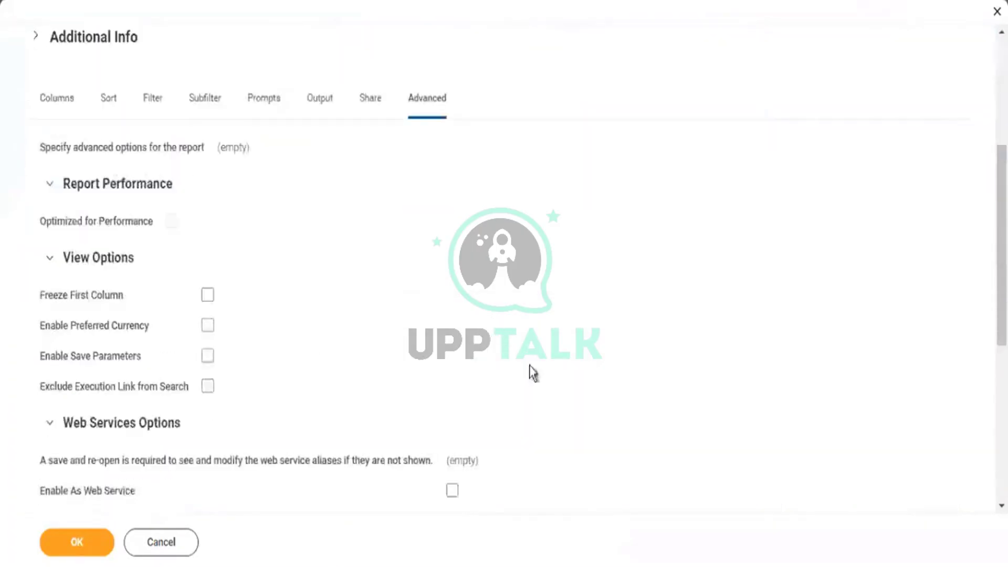
scroll(390, 348, down, 3)
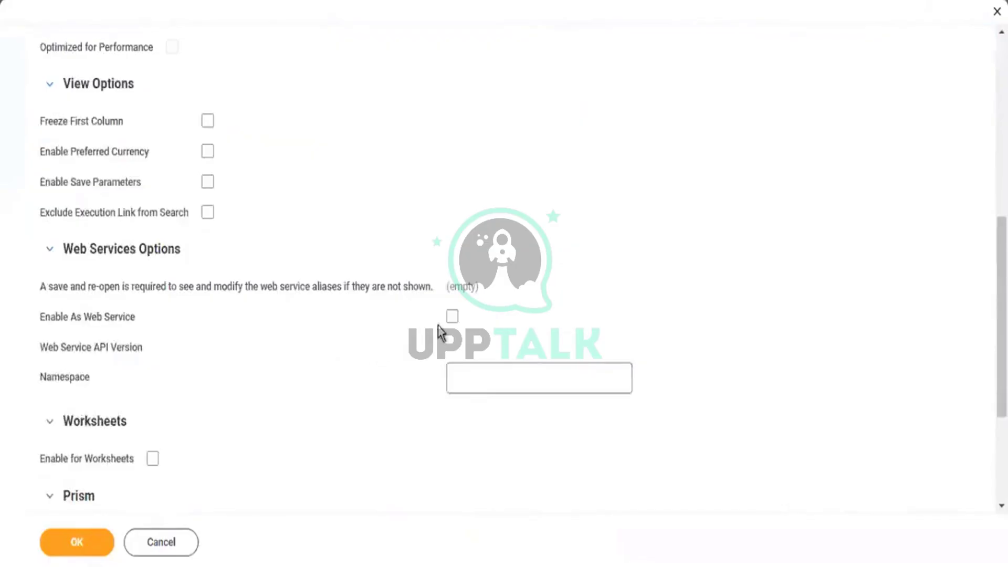
click(451, 316)
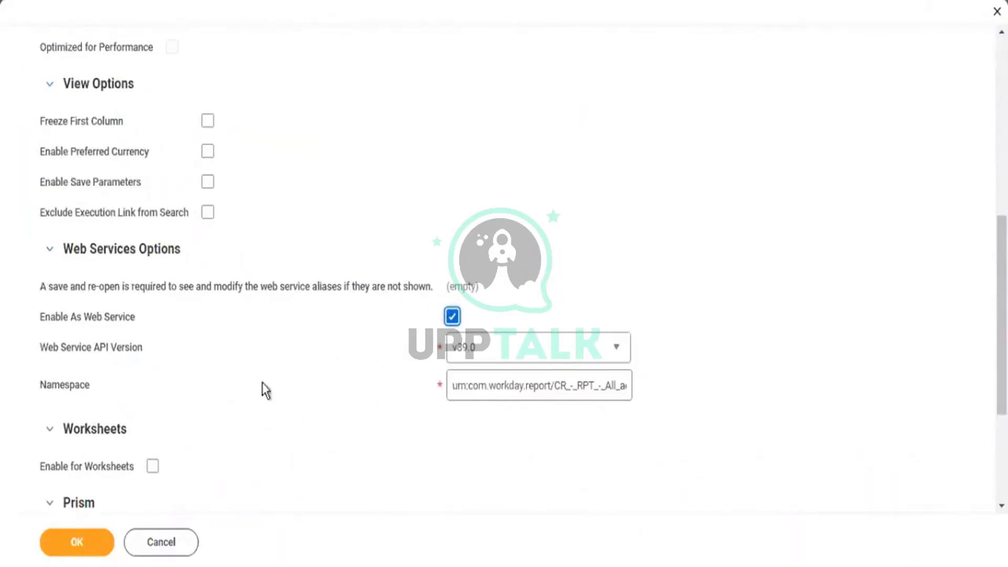
Review the Employee filter condition through to its comparison type and value, and try to save the report
scroll(322, 218, up, 5)
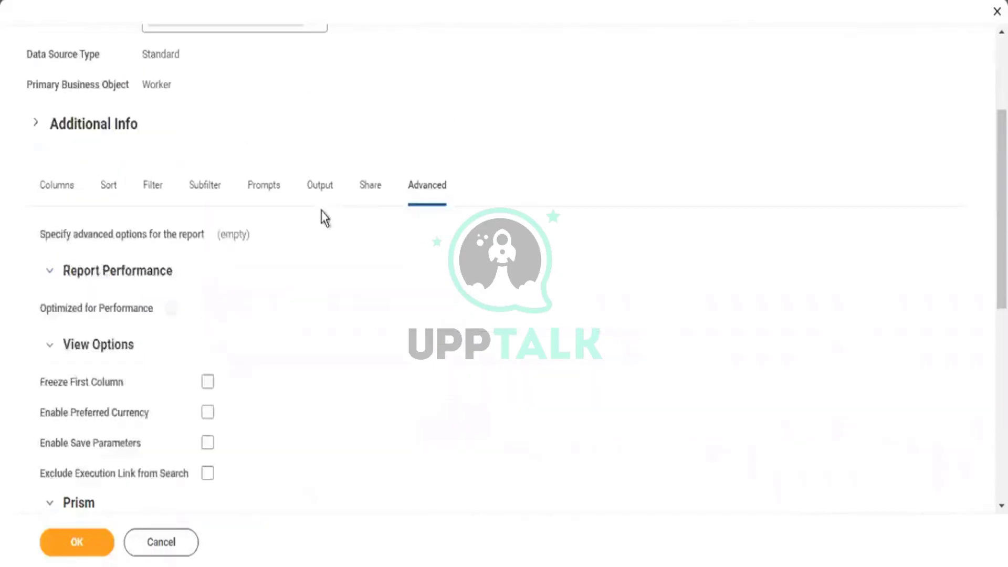
click(152, 187)
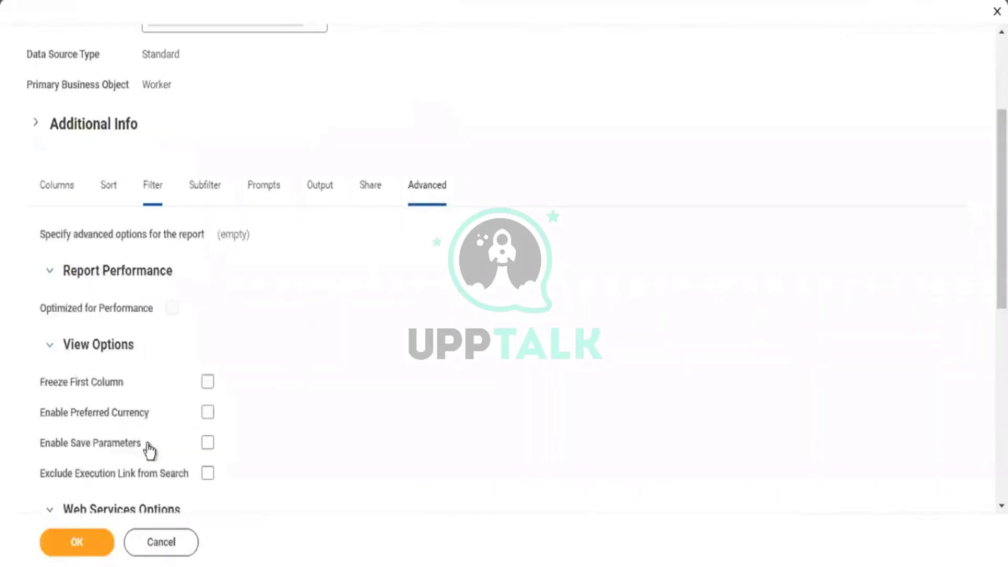
scroll(536, 376, down, 2)
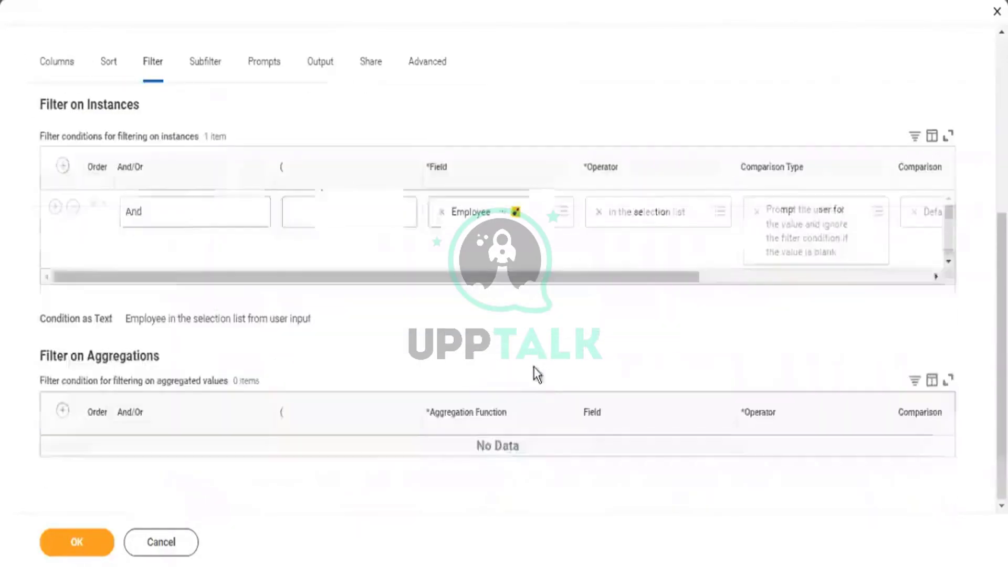
drag(589, 279, 820, 278)
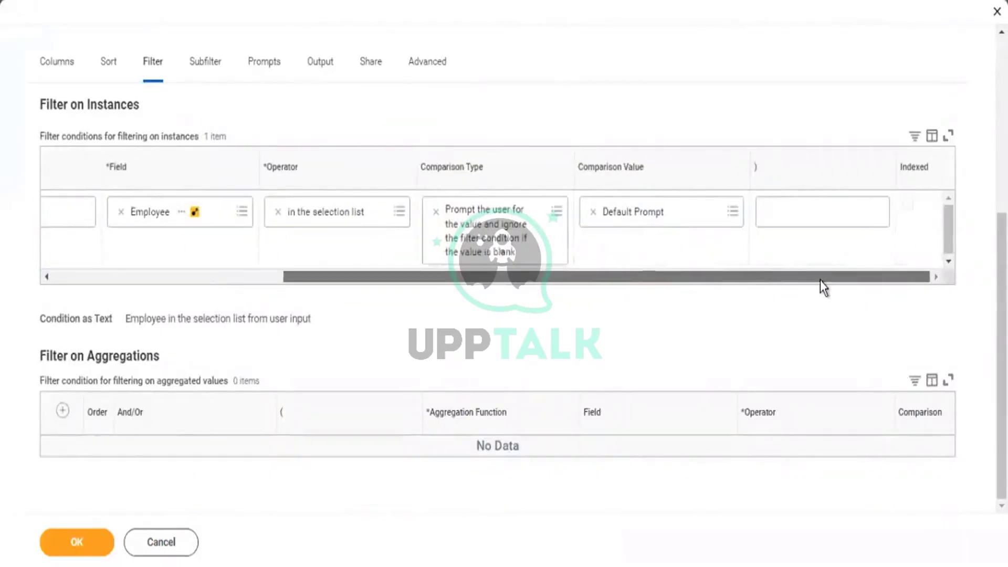
click(68, 545)
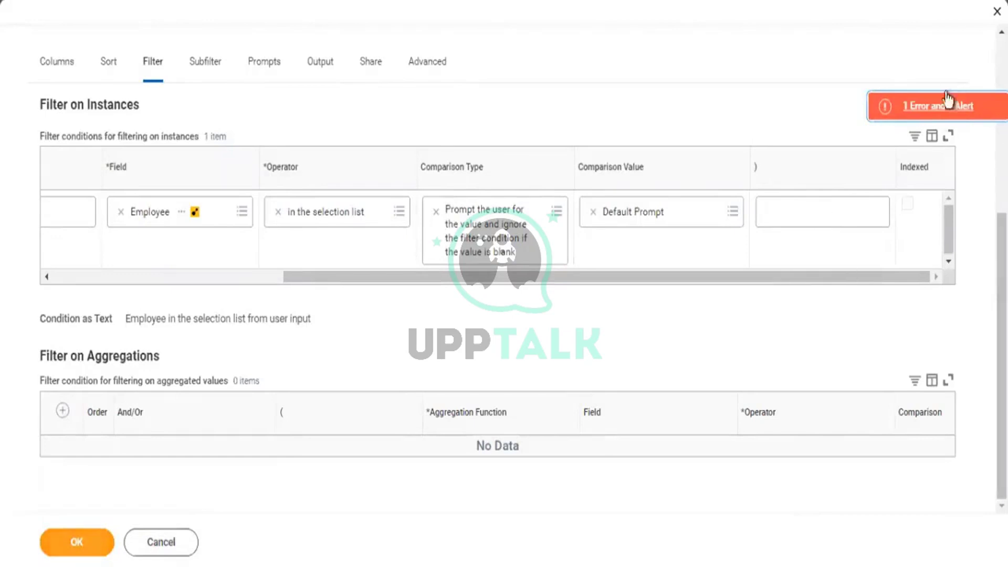
click(69, 546)
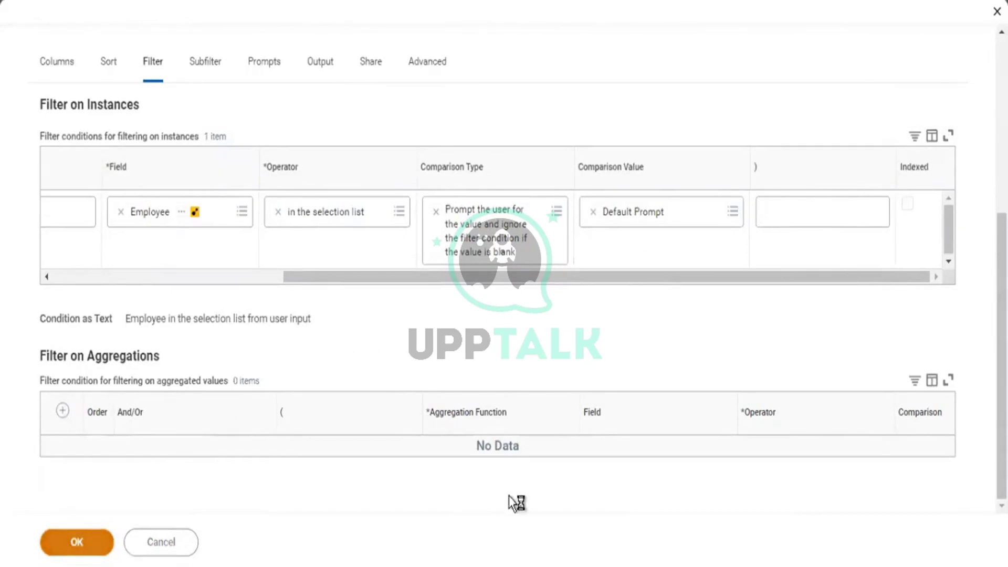
Turn off the Enable As Web Service option and save the report definition
click(431, 63)
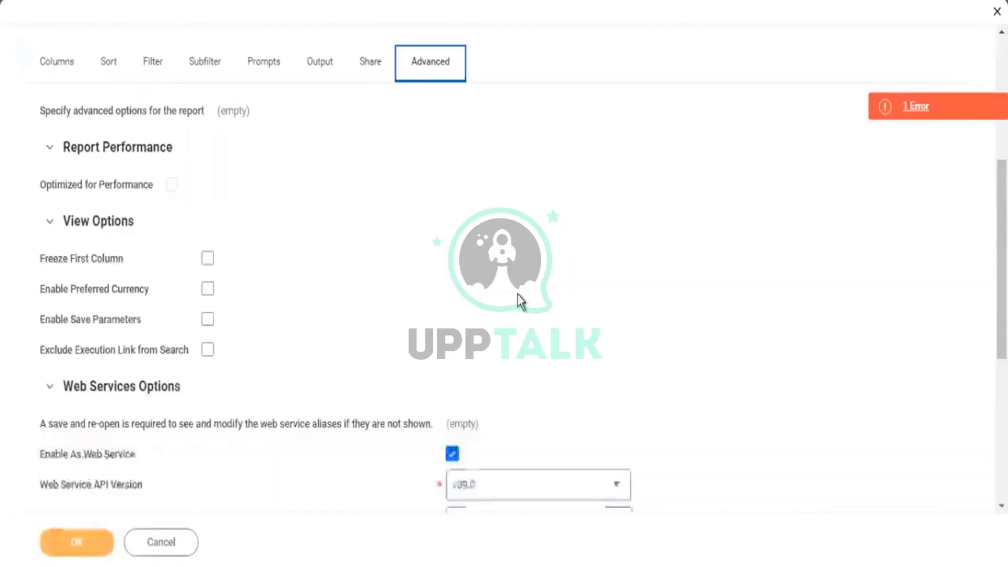
click(453, 455)
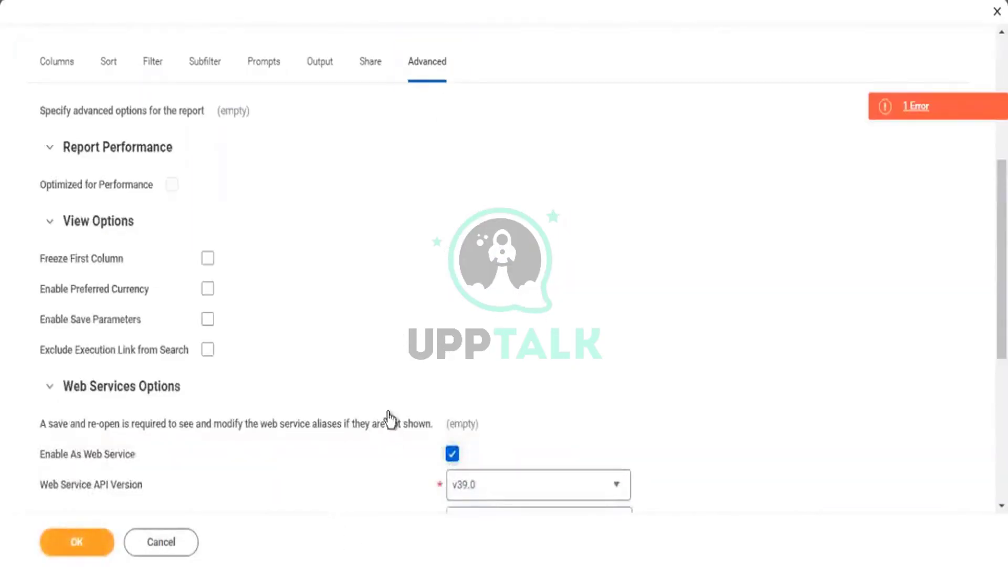
click(62, 546)
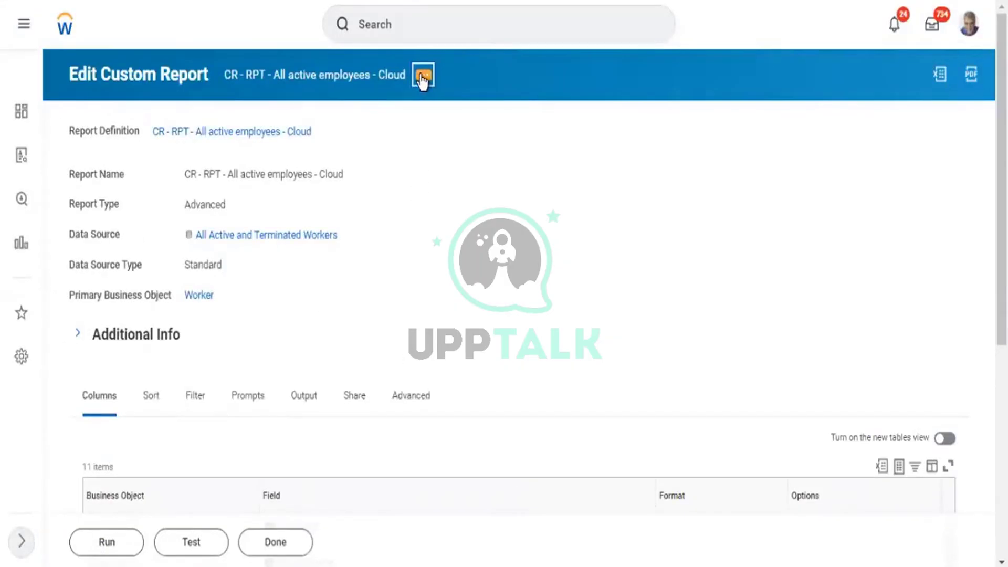
Reopen the saved custom report for editing and display its instance filter conditions
click(422, 79)
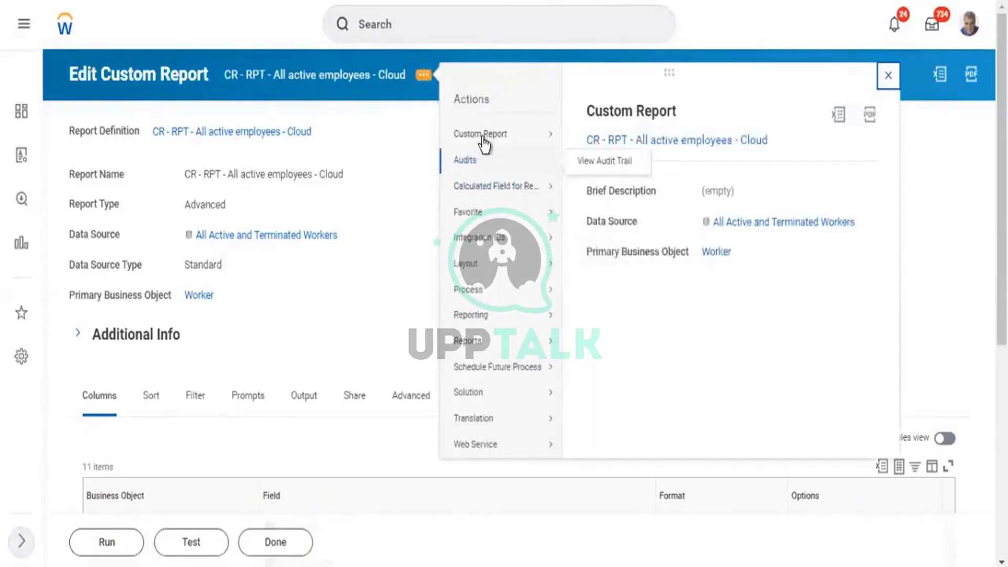
mouse_move(488, 144)
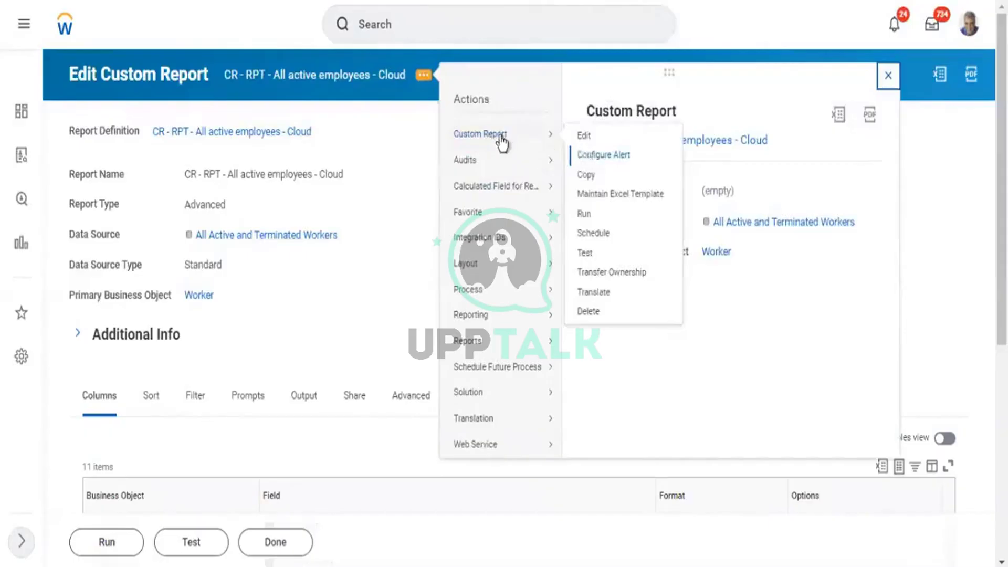
click(591, 140)
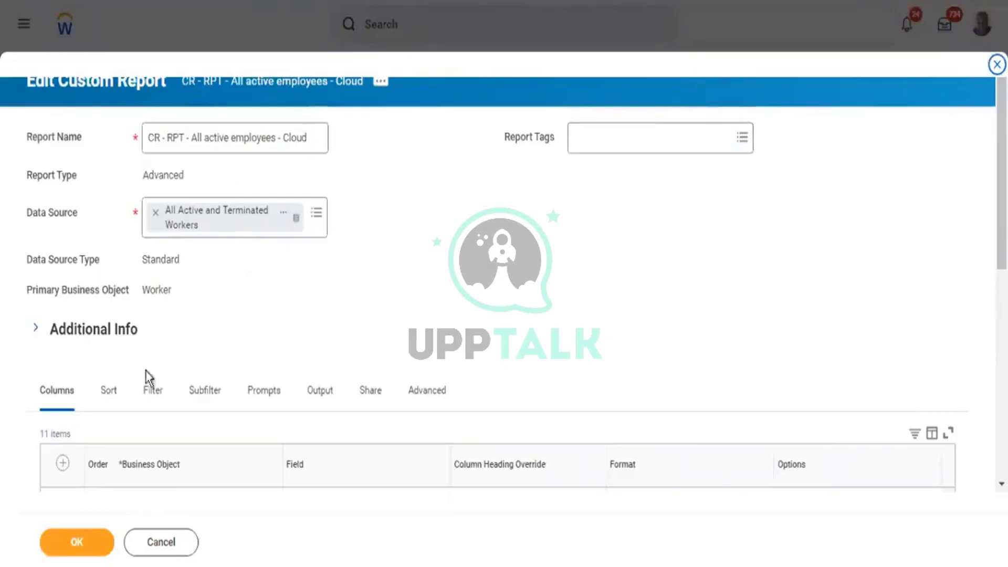
scroll(261, 295, down, 3)
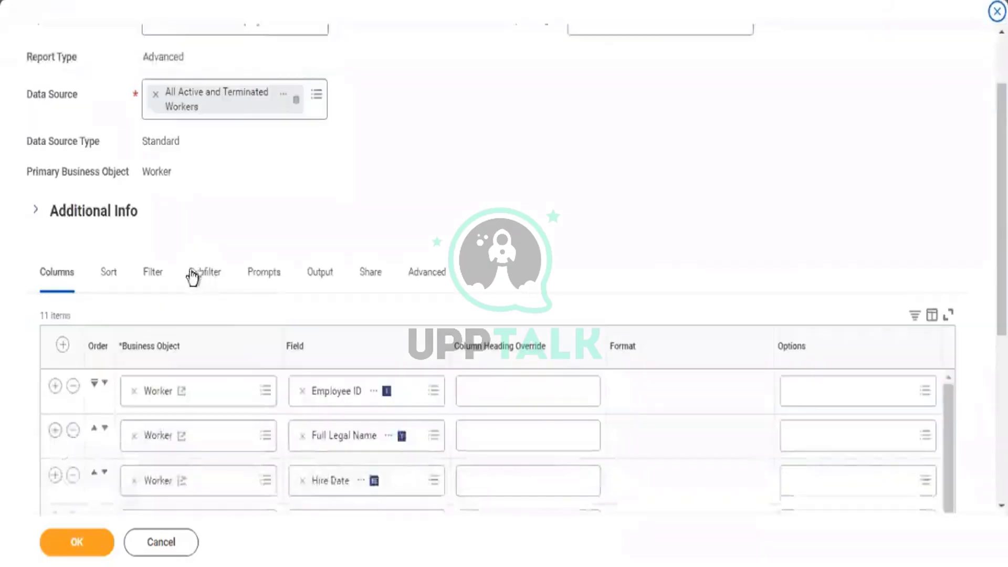
click(156, 281)
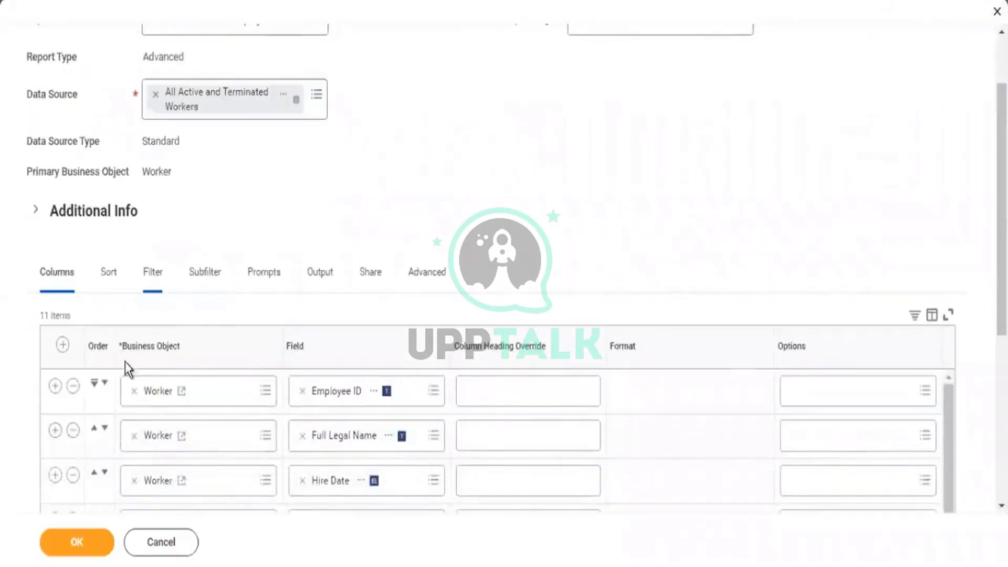
scroll(317, 320, down, 5)
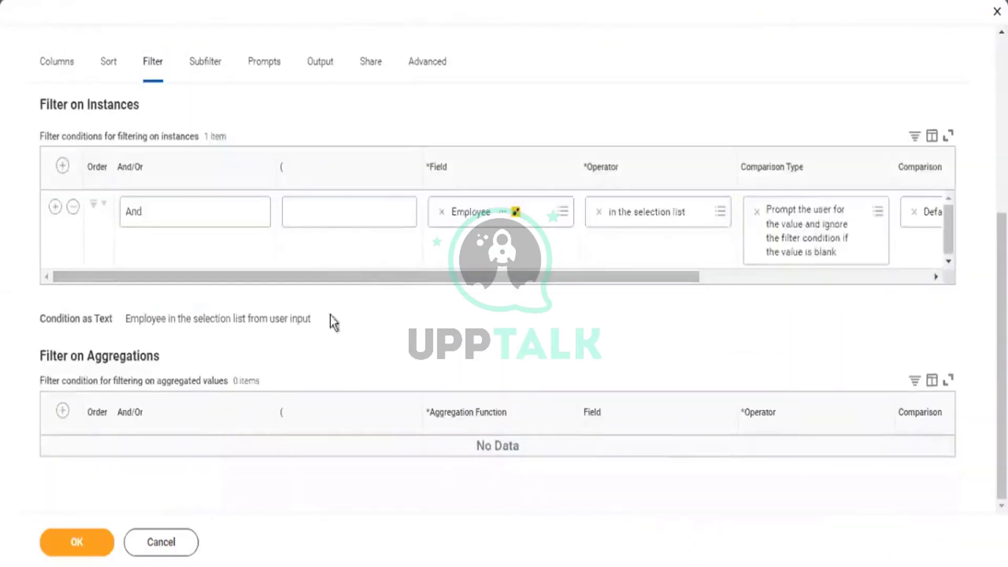
Add a prompt default row to the report and choose its field from the list of all prompt fields
click(251, 71)
scroll(92, 499, down, 2)
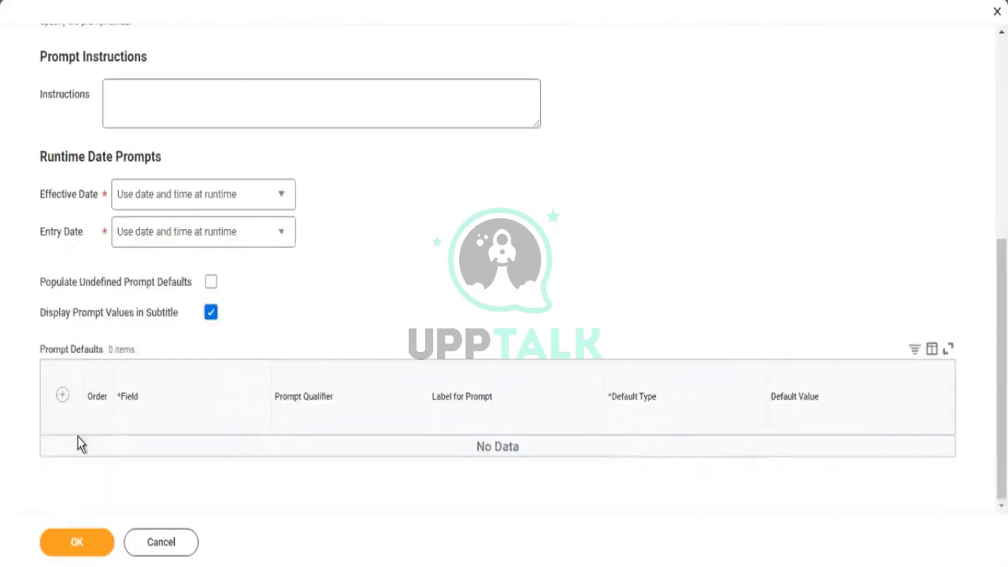
click(61, 398)
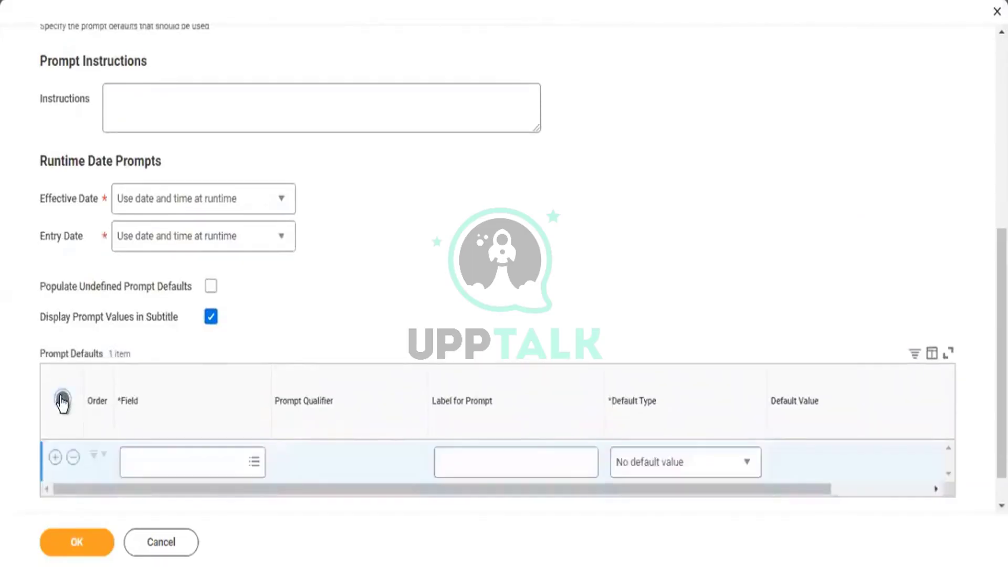
click(225, 474)
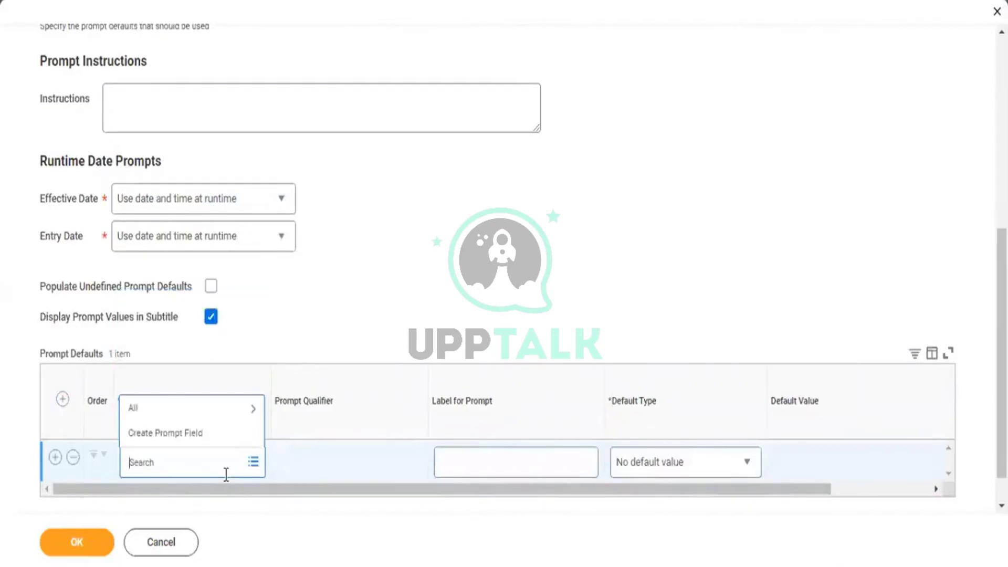
click(174, 412)
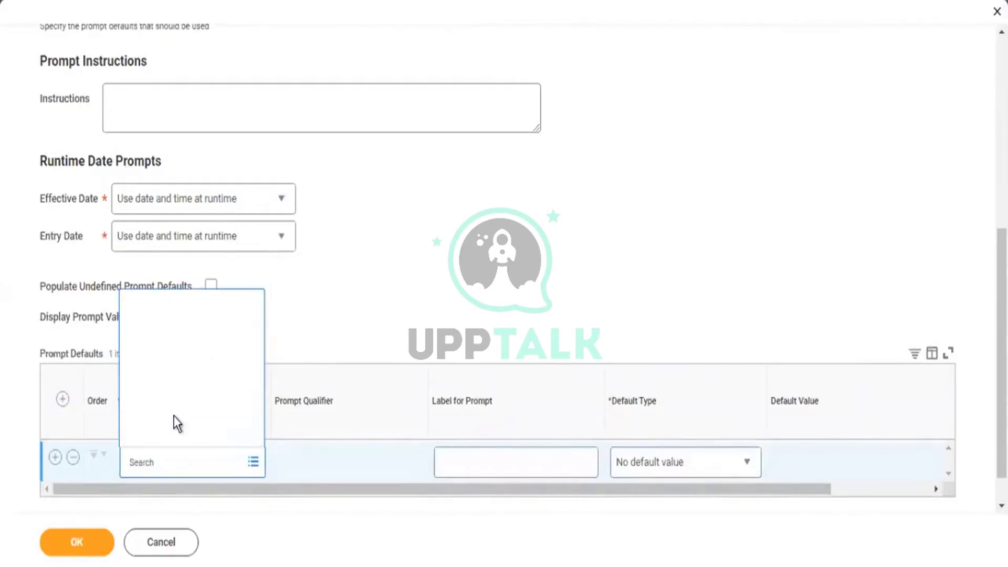
click(163, 437)
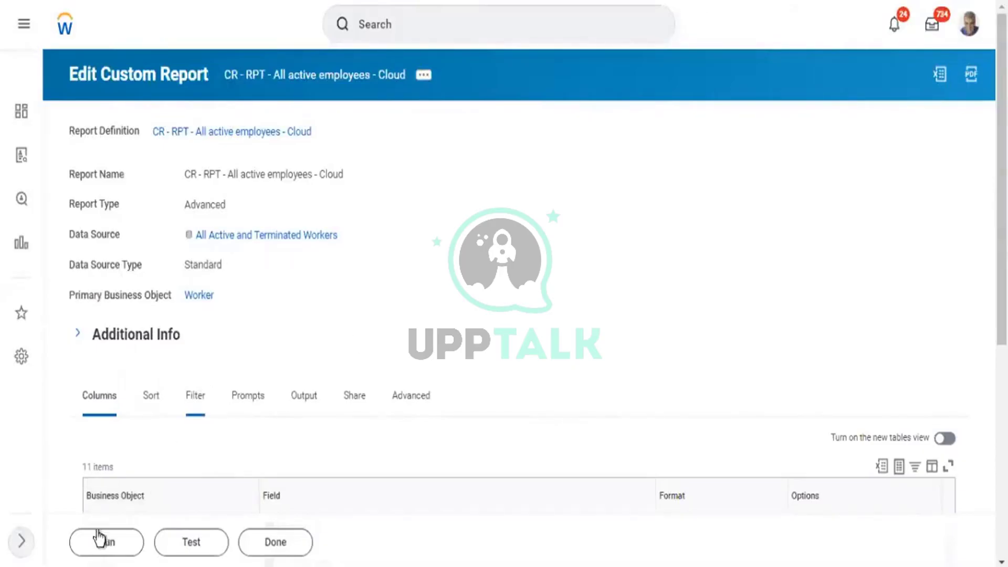
Review the saved report definition's prompt settings and its full list of column fields
scroll(105, 548, down, 3)
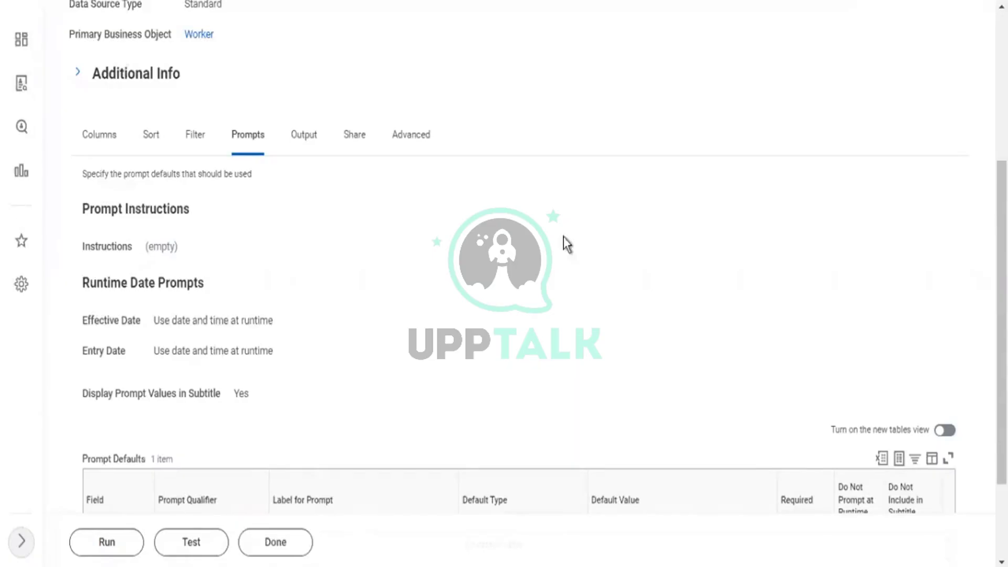
click(105, 150)
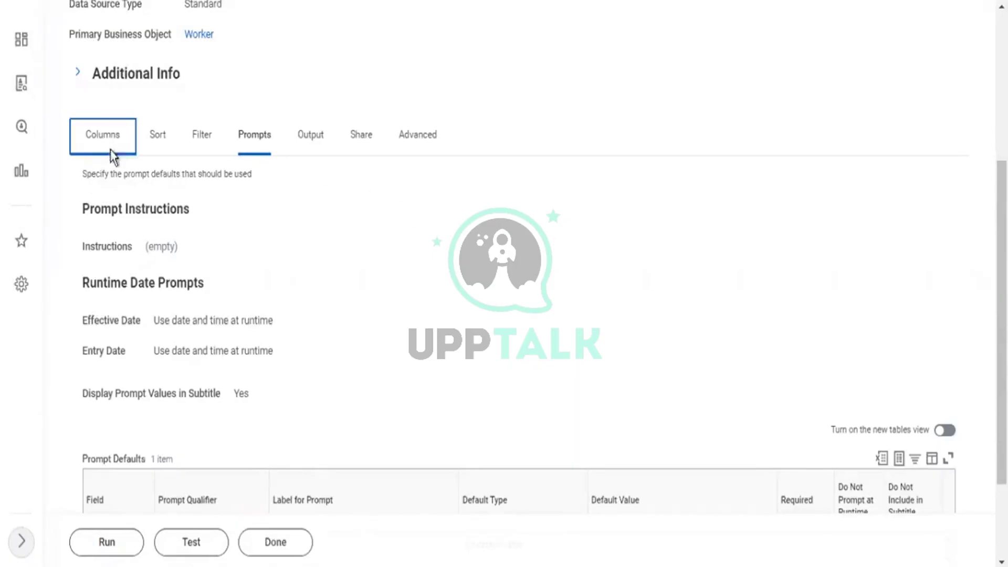
scroll(242, 413, down, 2)
scroll(245, 412, down, 3)
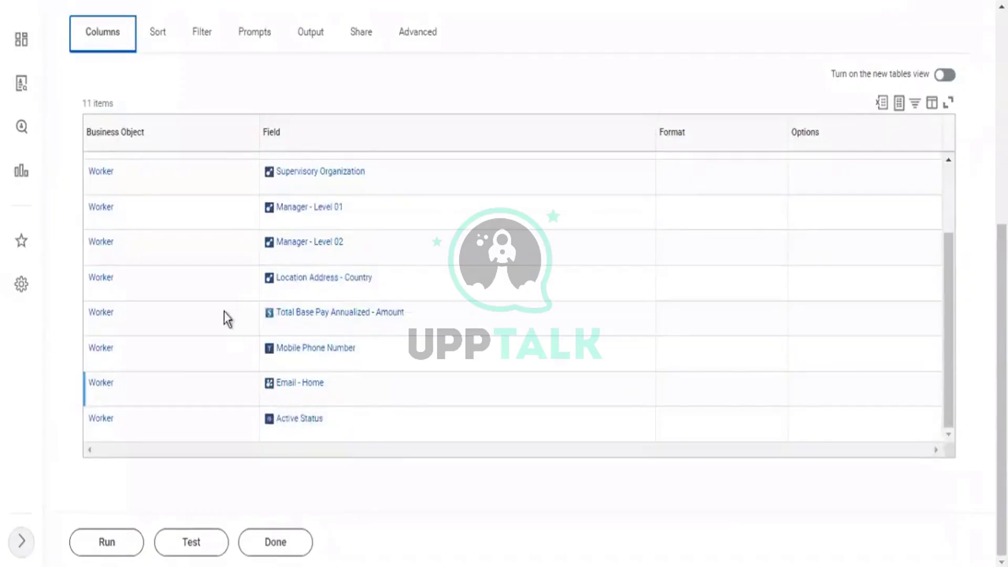
scroll(220, 305, up, 3)
scroll(272, 270, up, 2)
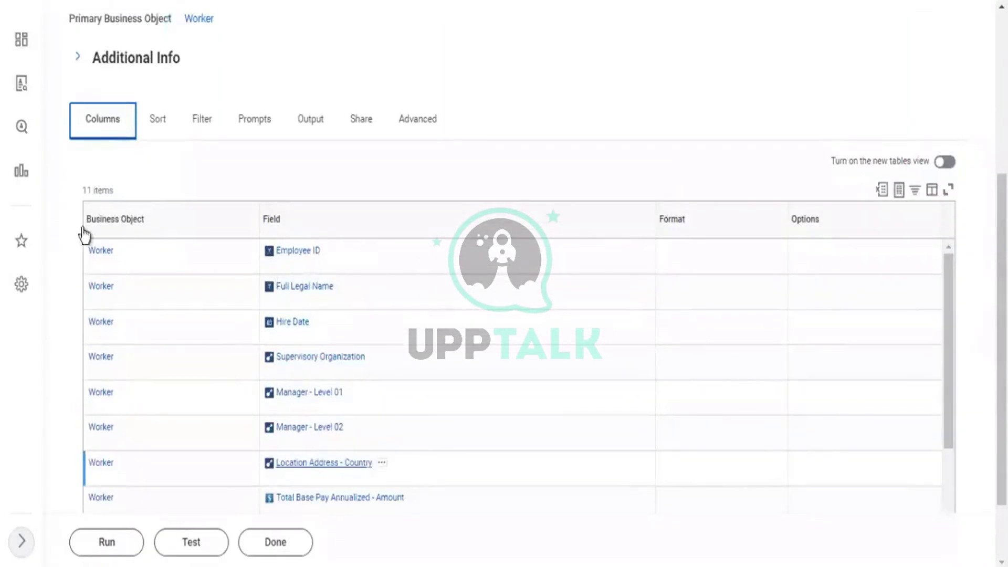
scroll(401, 266, up, 4)
scroll(397, 268, up, 2)
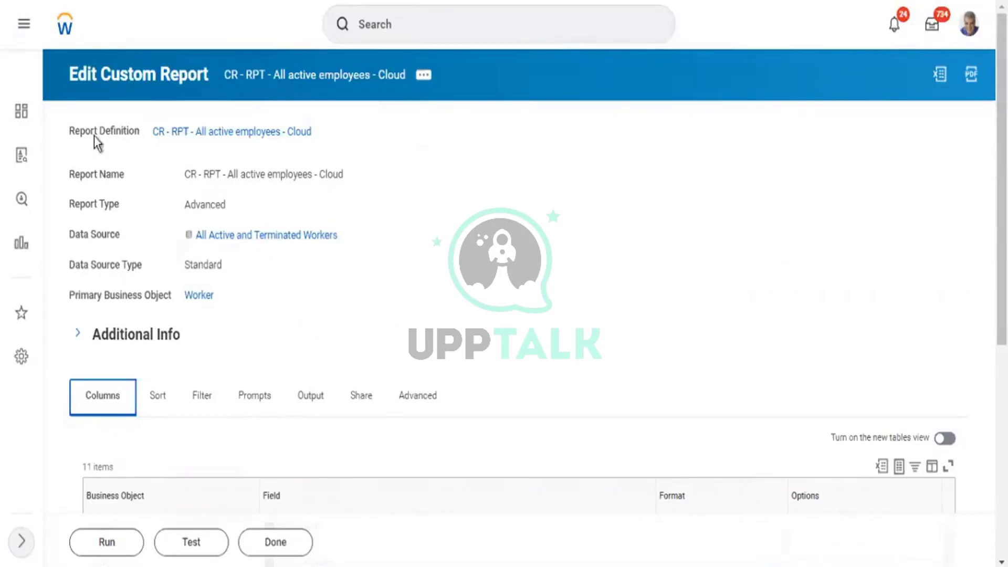
Schedule the CR - RPT - All active employees - Cloud report with the Run Now frequency
click(422, 72)
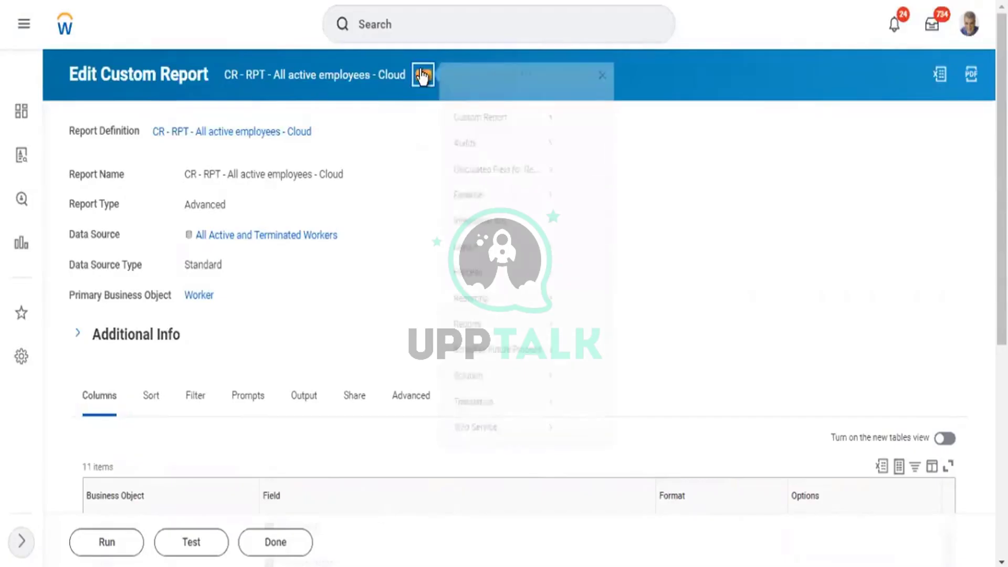
mouse_move(455, 140)
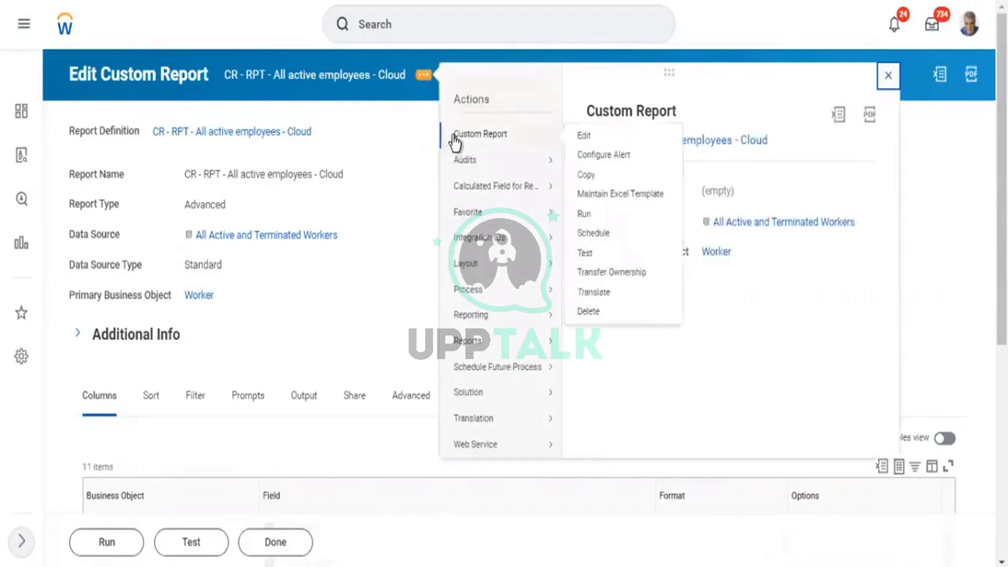
click(587, 235)
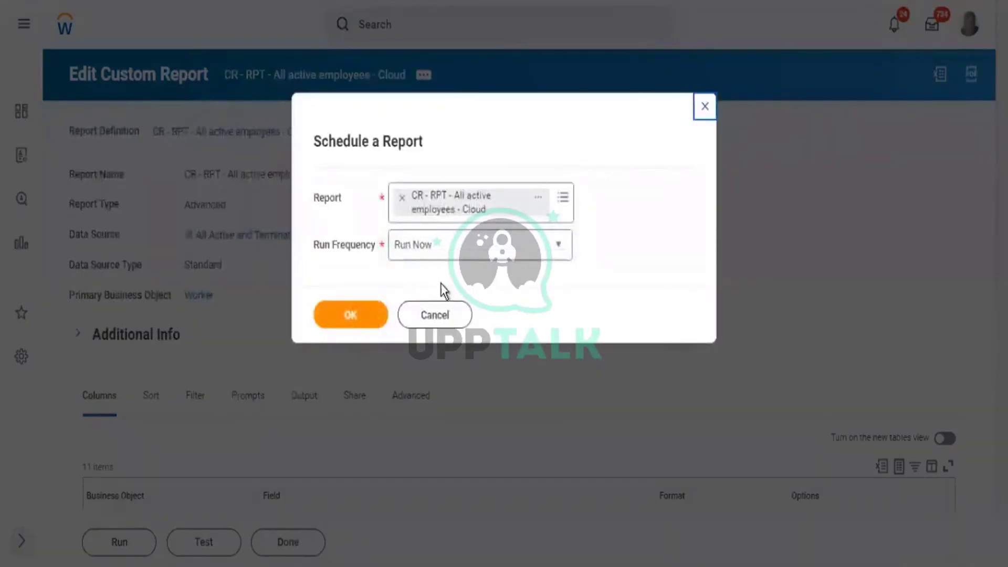
click(475, 257)
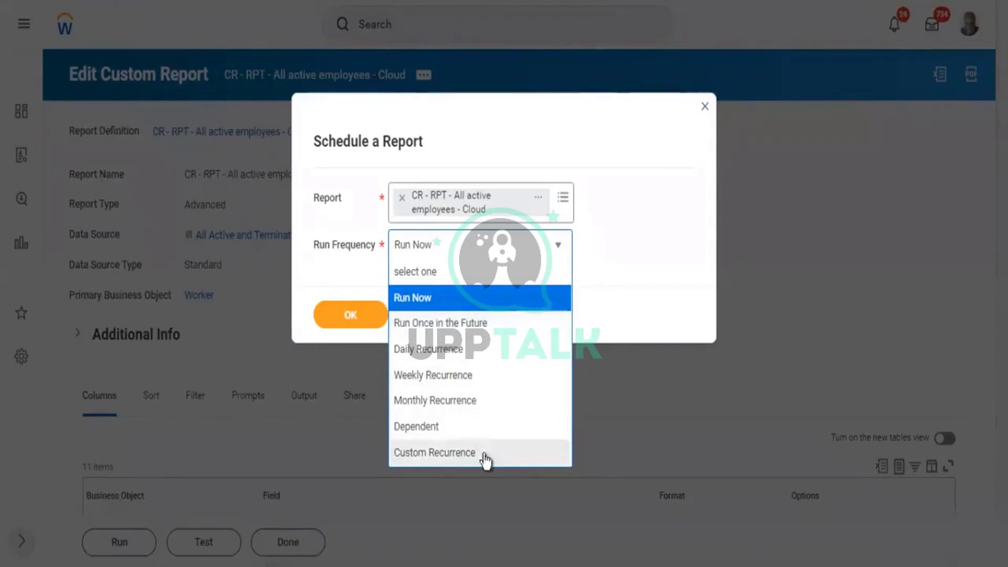
click(439, 307)
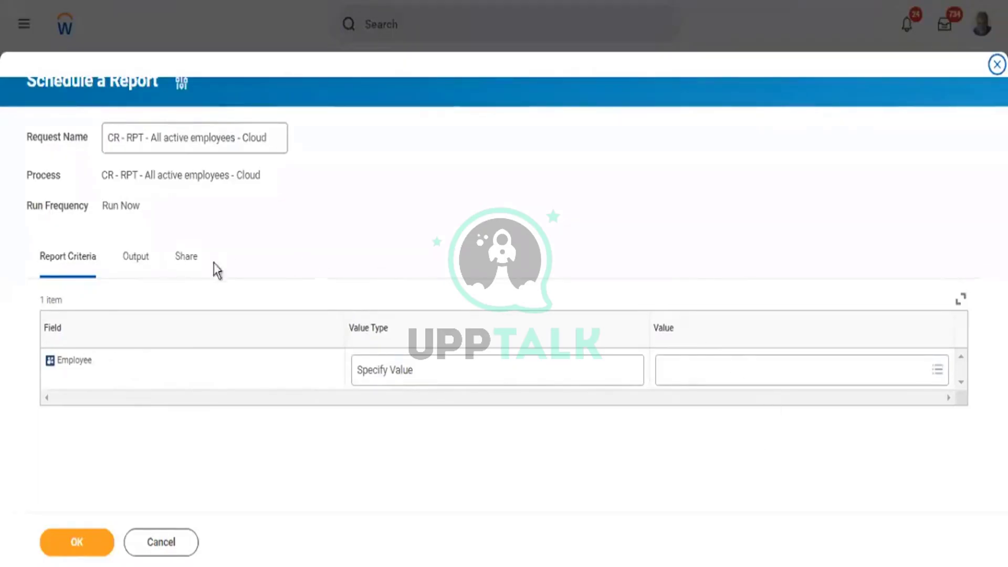
Set the scheduled report's sharing option to share report output with other users
click(185, 258)
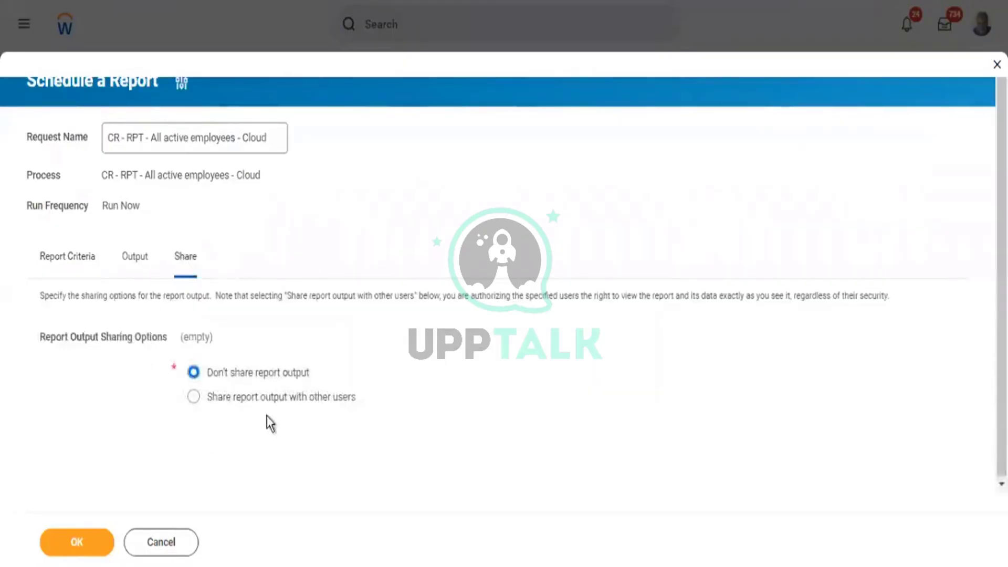
click(263, 399)
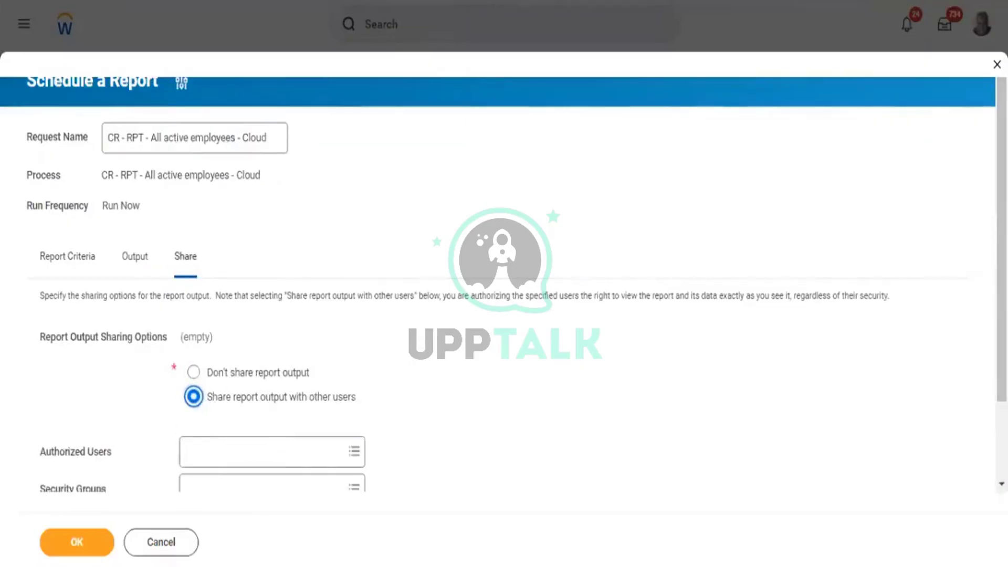
scroll(984, 320, down, 2)
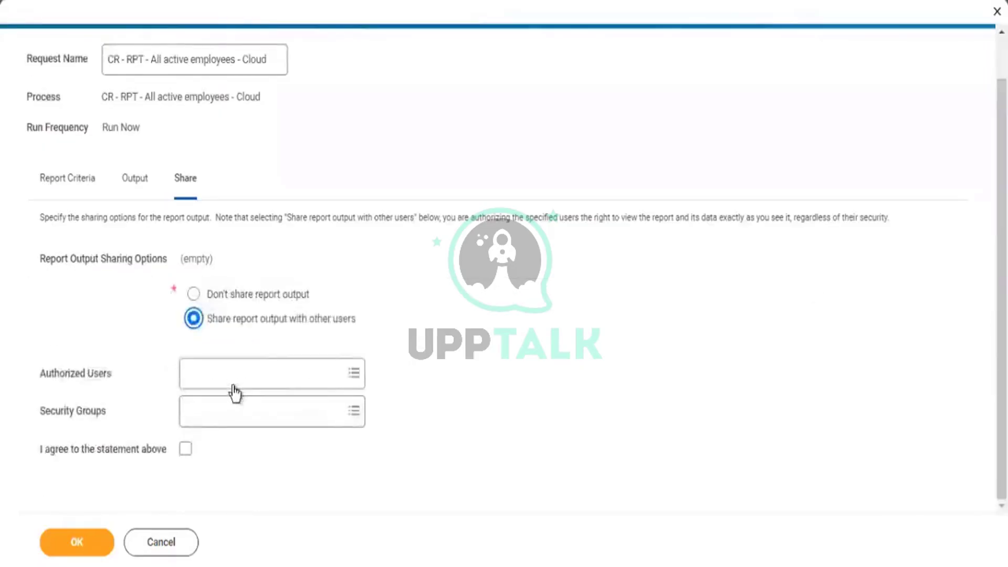
Add an authorized user by name to the shared output and agree to the sharing statement
click(247, 366)
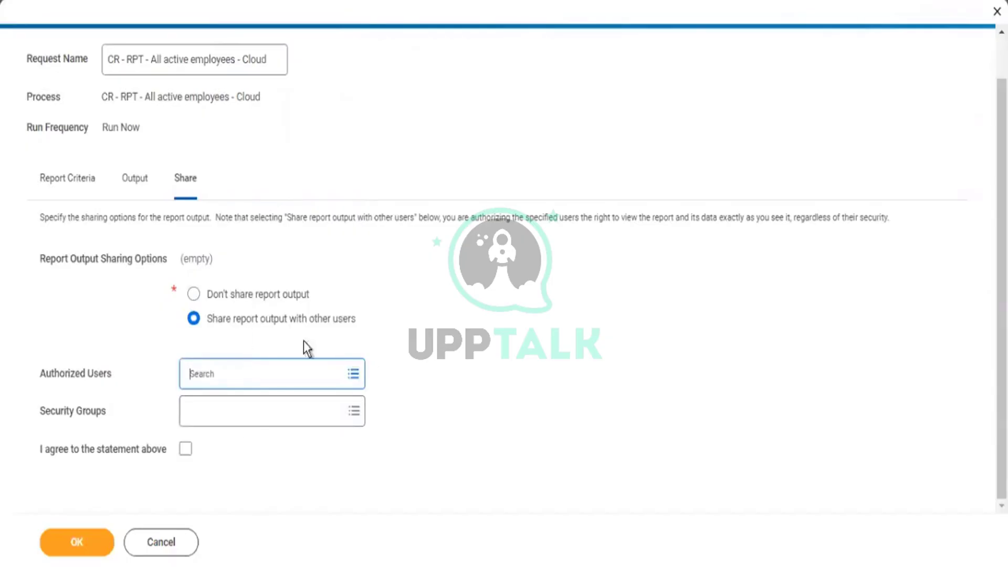
click(218, 364)
text(Logan)
key(Return)
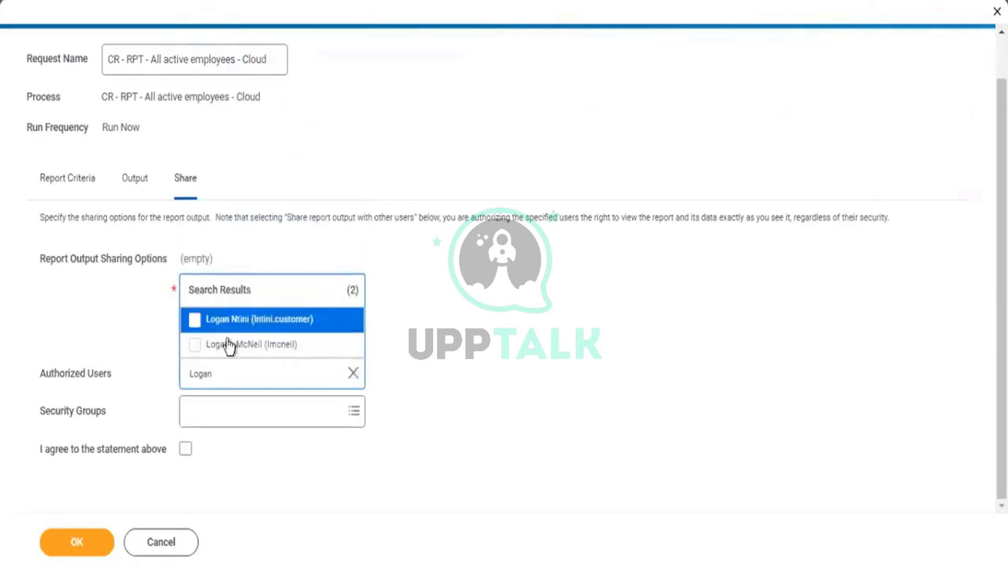
click(211, 345)
click(407, 405)
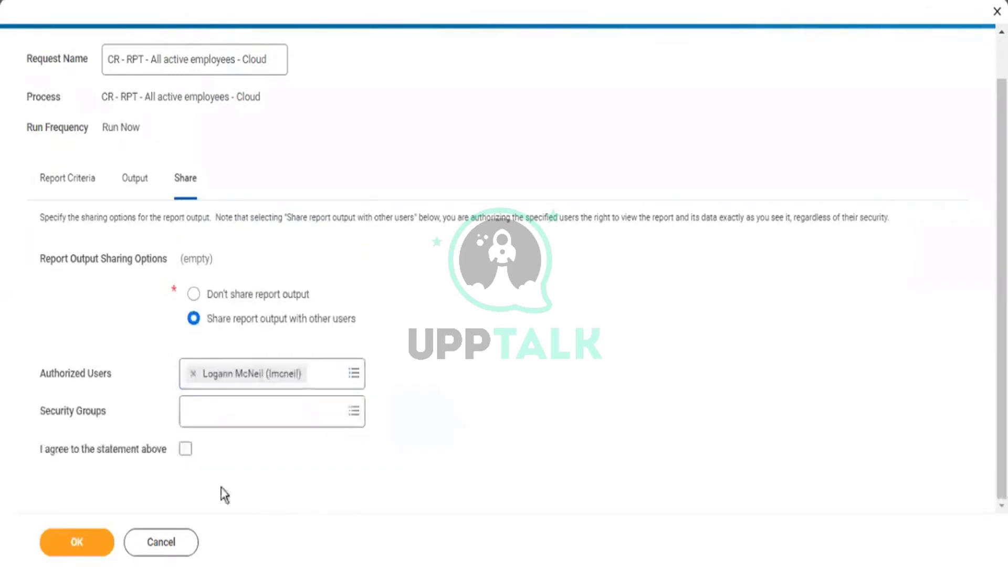
click(186, 449)
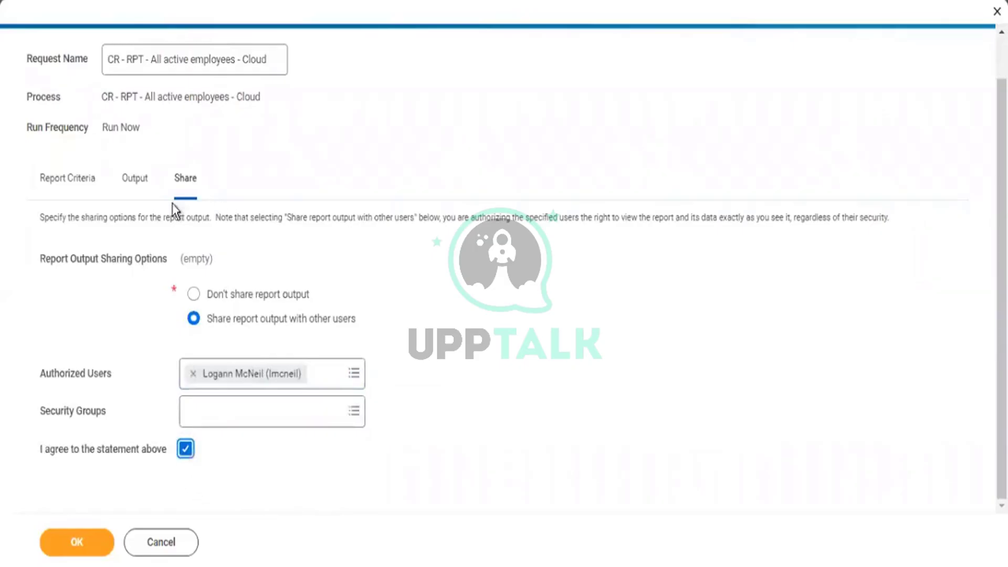
Select Hide Prompt Values for the Excel output and submit the schedule request with the Employee criterion left blank
click(141, 184)
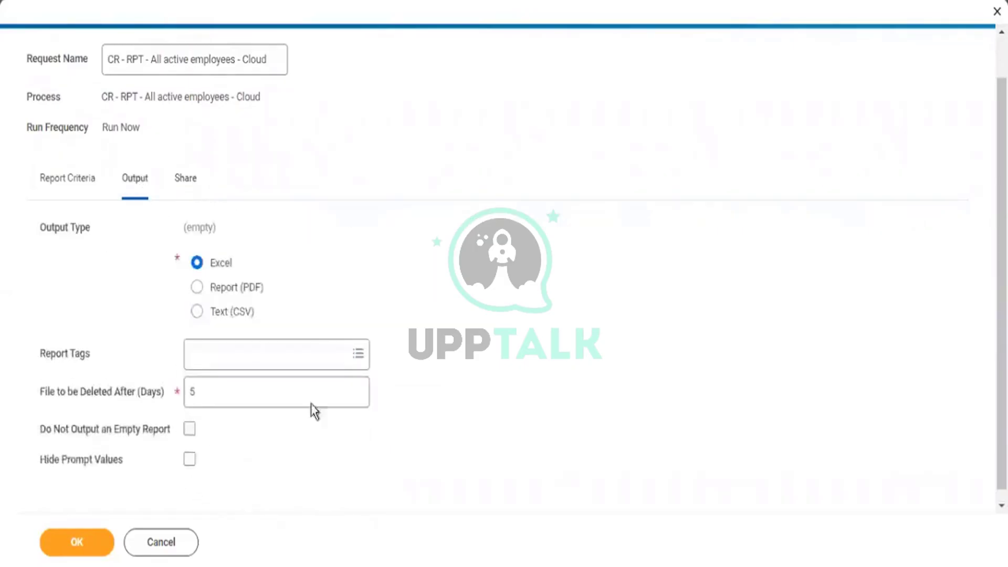
click(190, 460)
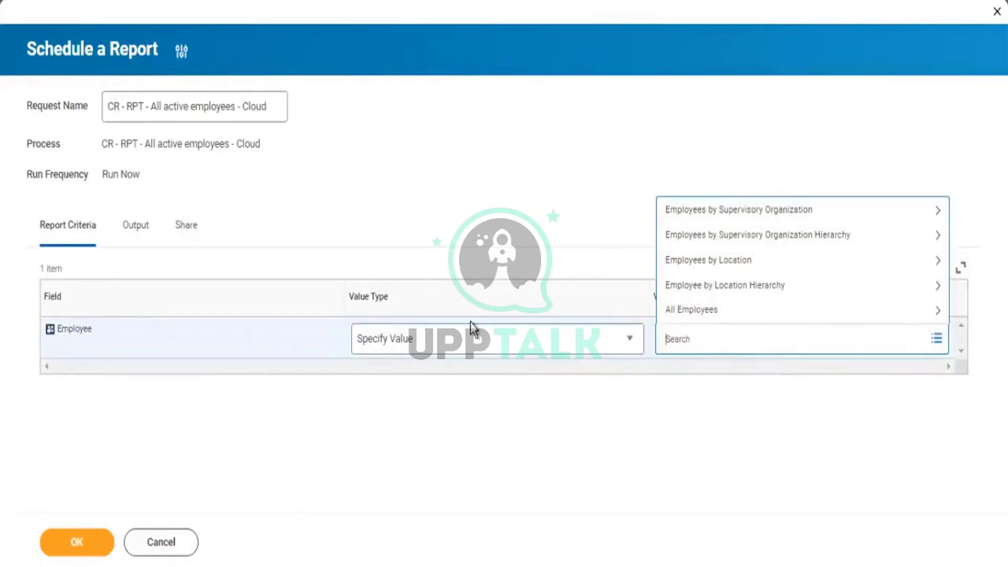
click(634, 317)
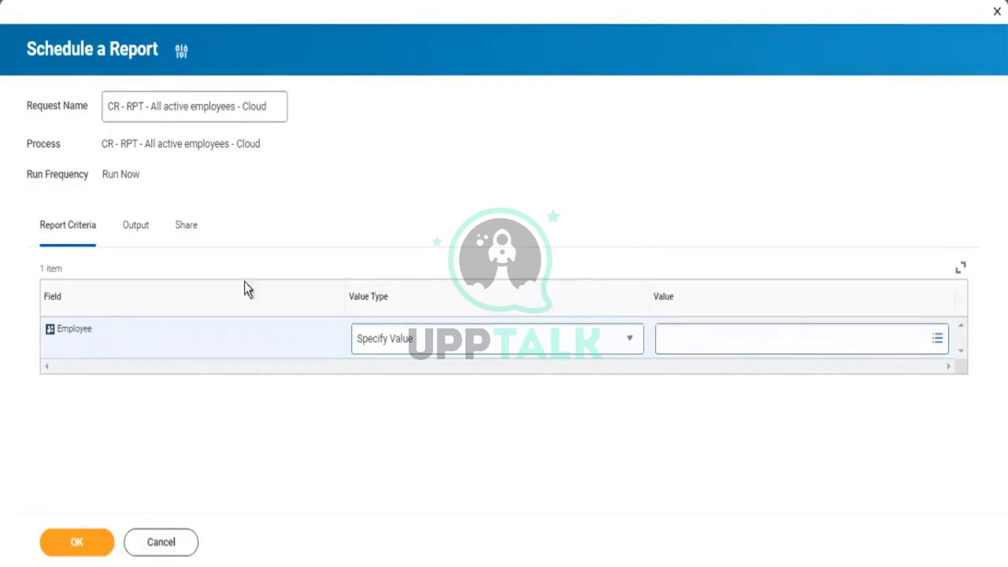
click(61, 552)
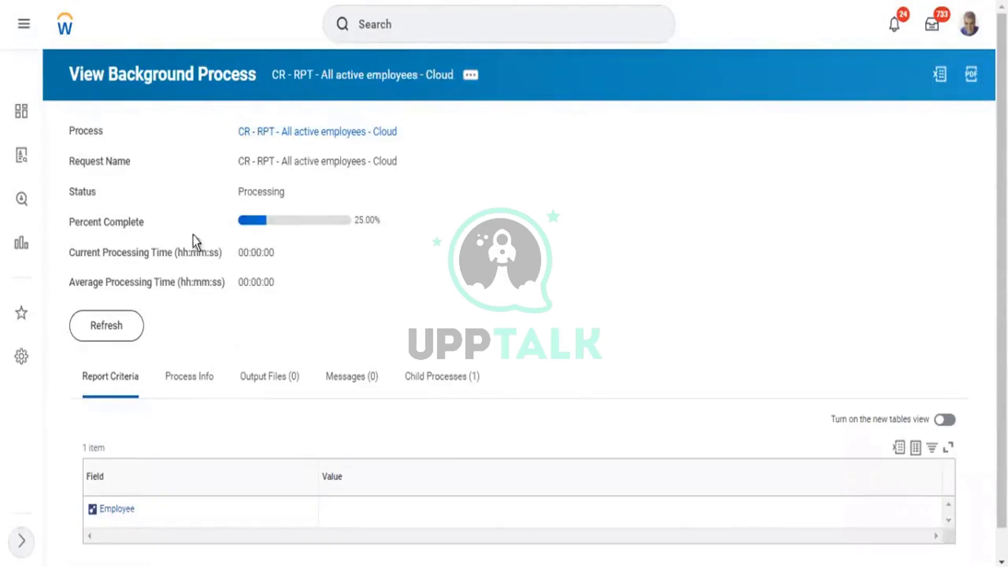
Refresh the report's background process until its run completes
click(121, 331)
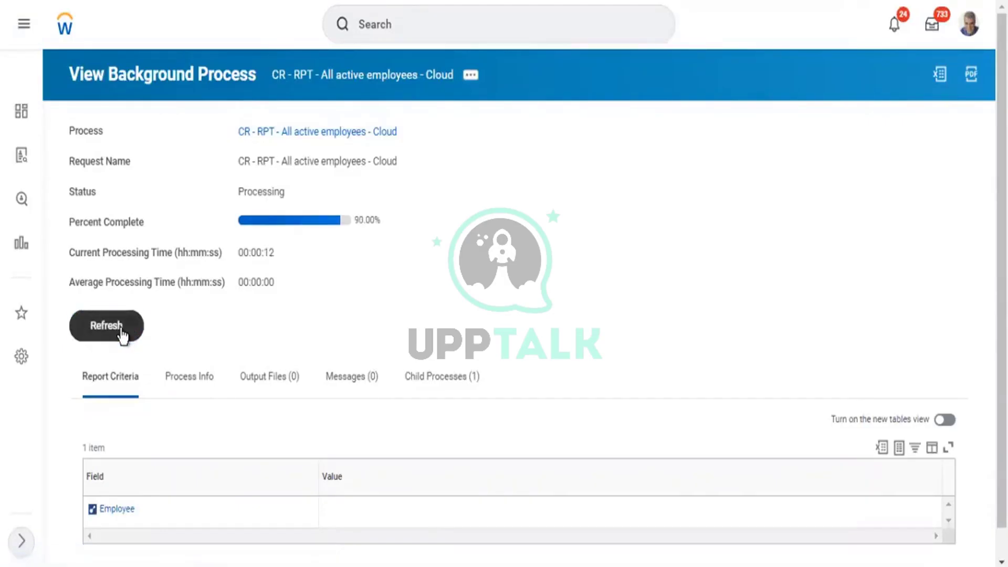
click(120, 331)
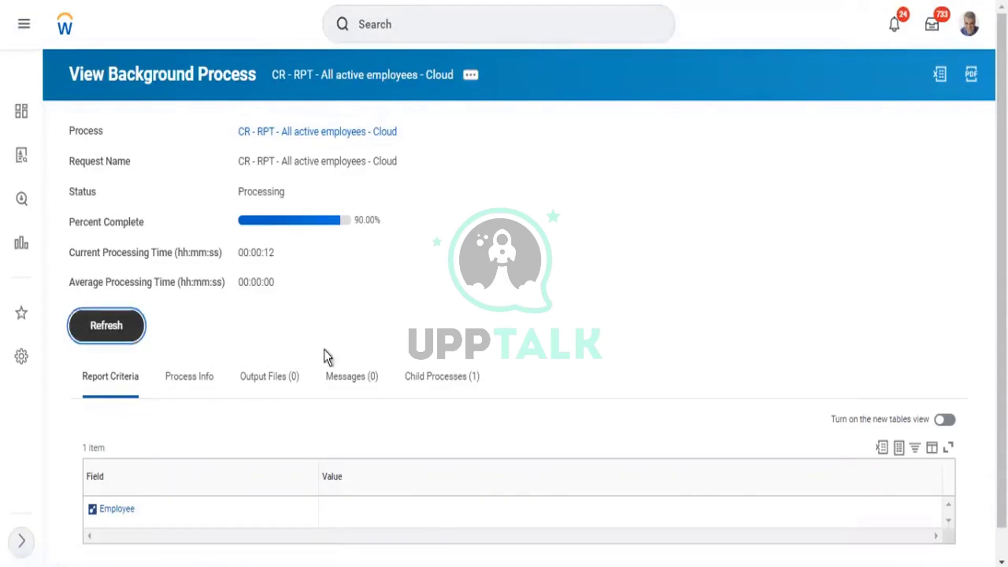
click(130, 323)
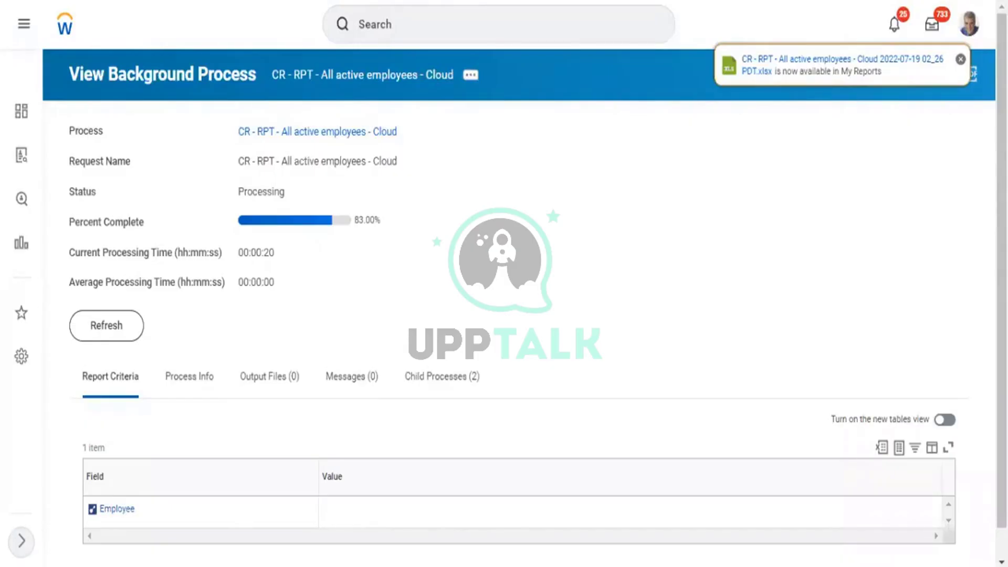
click(471, 77)
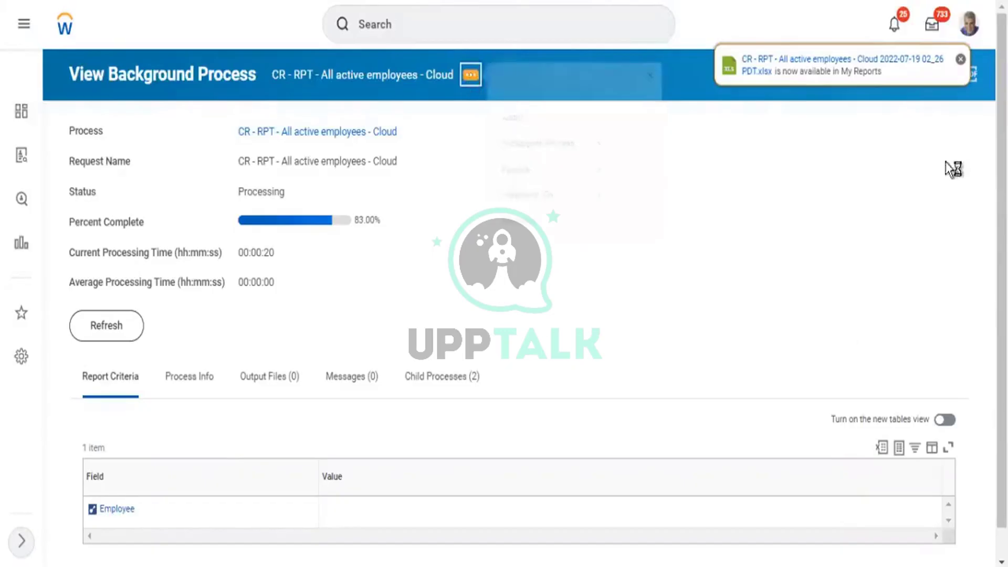
click(115, 327)
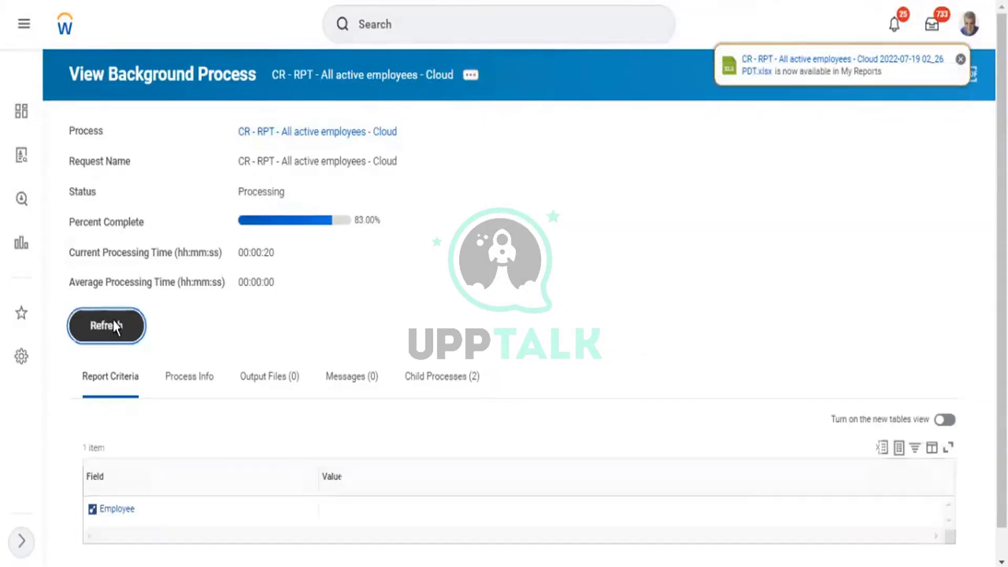
Search for the authorized user by first name and open the matching Human Resources worker's profile
click(417, 30)
text(lo)
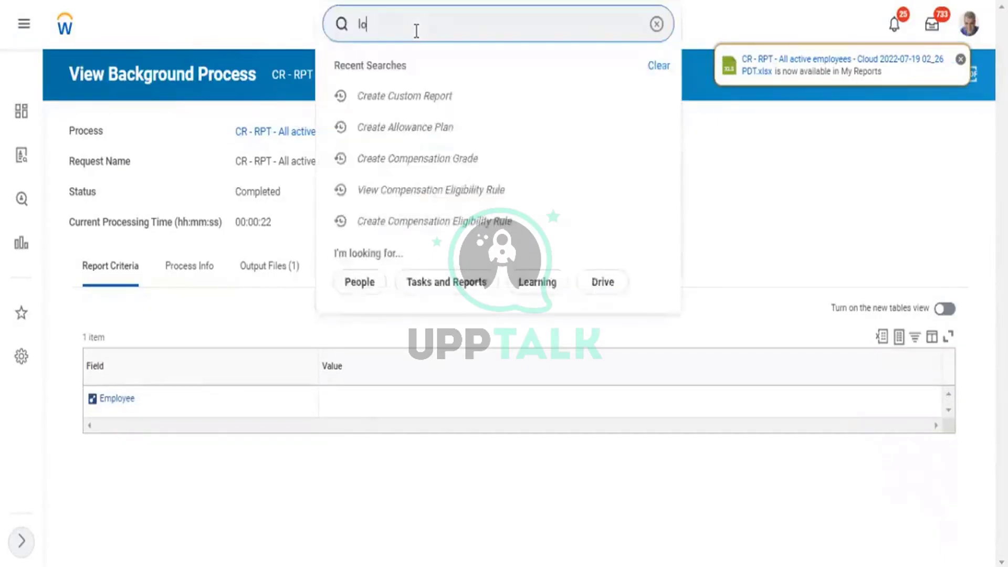
text(gan)
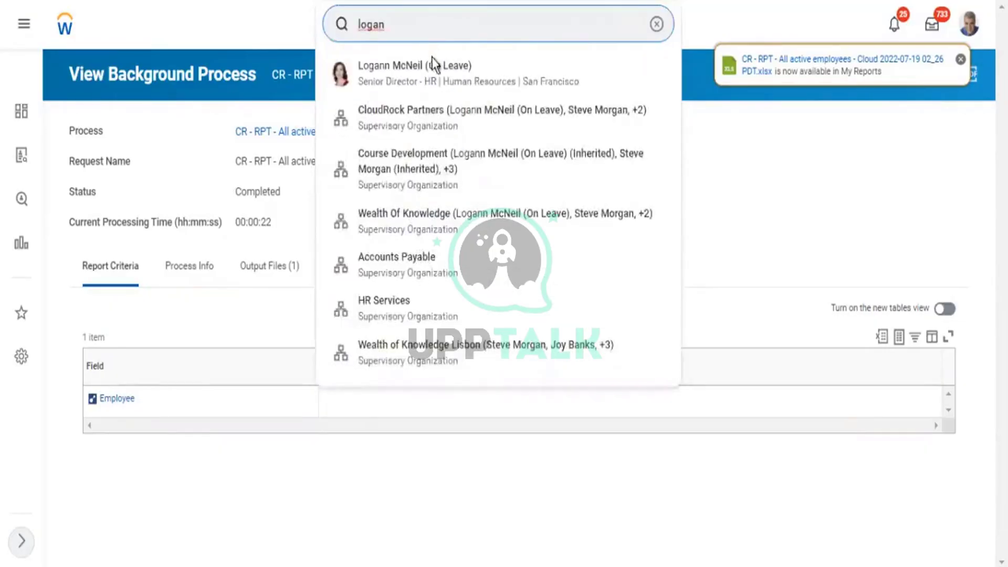
click(427, 64)
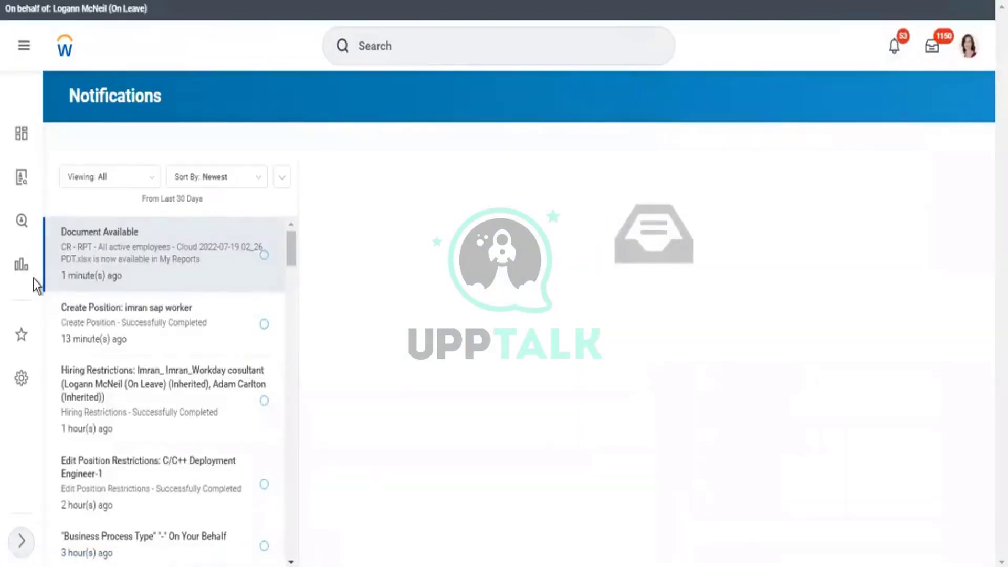
Open the newest Document Available notification in the authorized user's session and its linked Excel report file
click(135, 246)
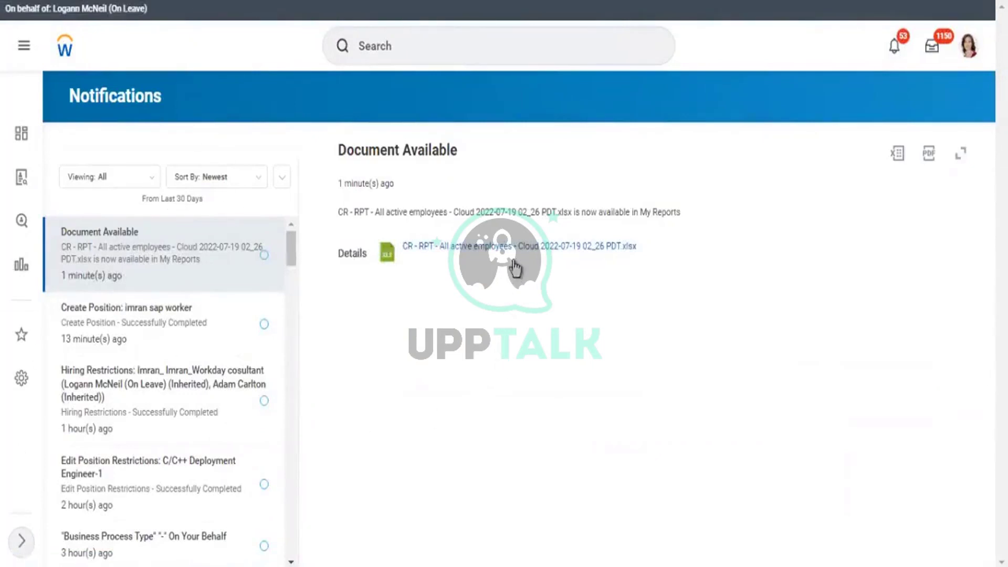
click(503, 245)
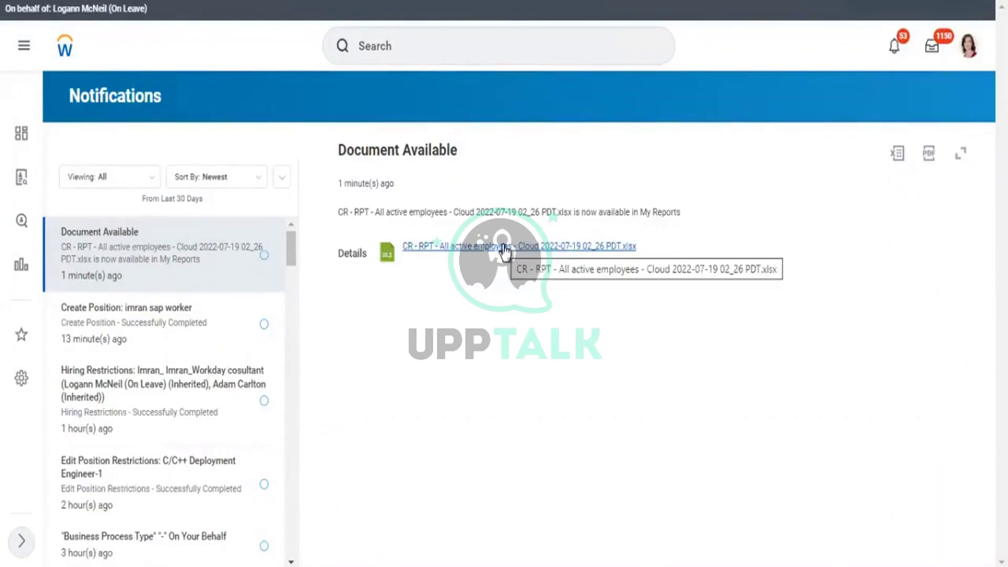
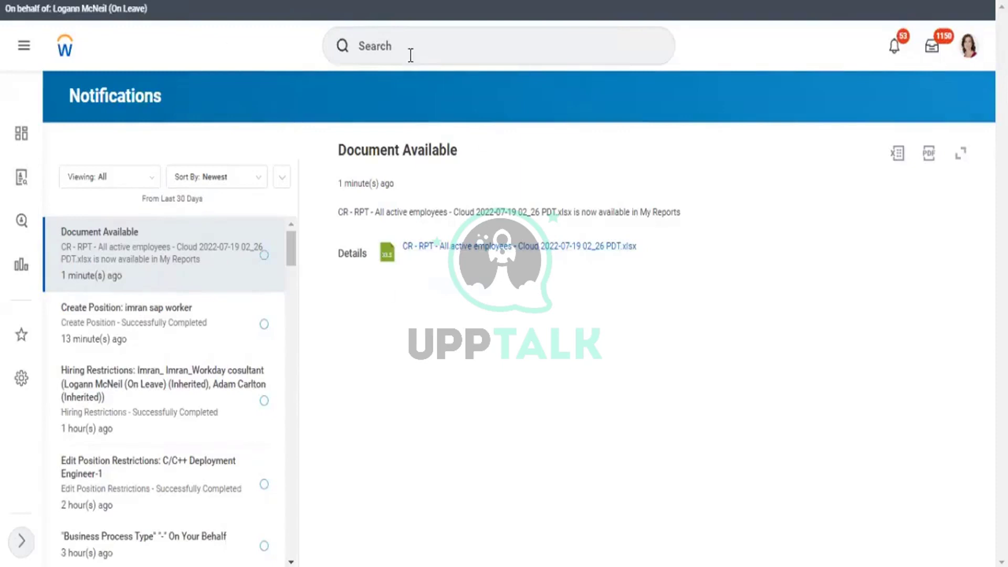
Enter a report definition search for "rd:cr - rpt - all active"
click(451, 45)
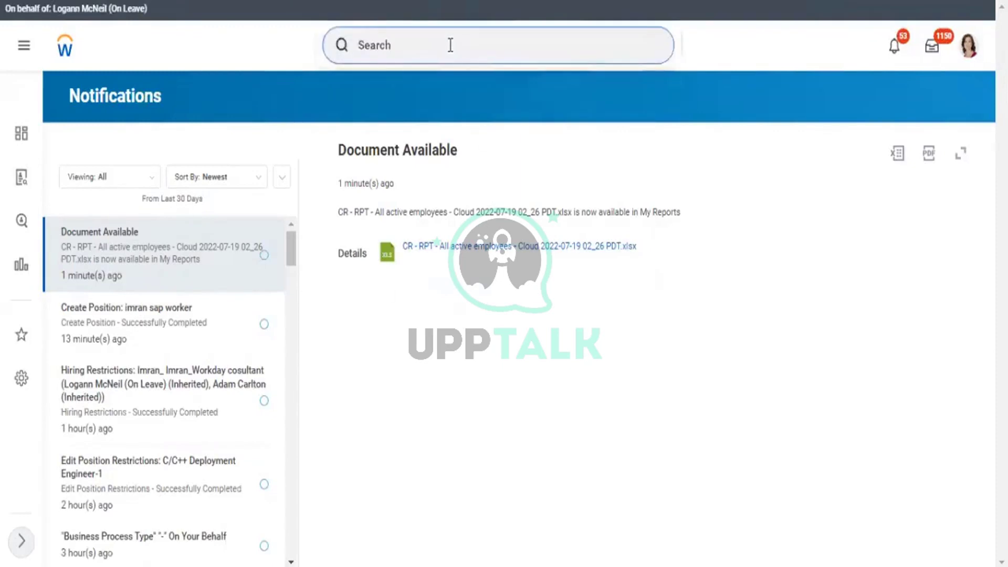
text(rd)
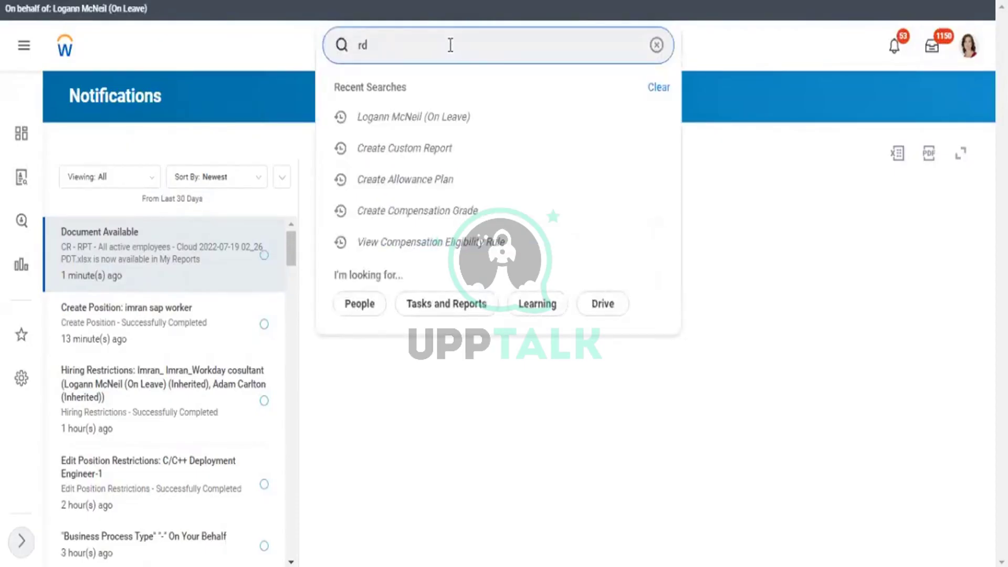
text(:)
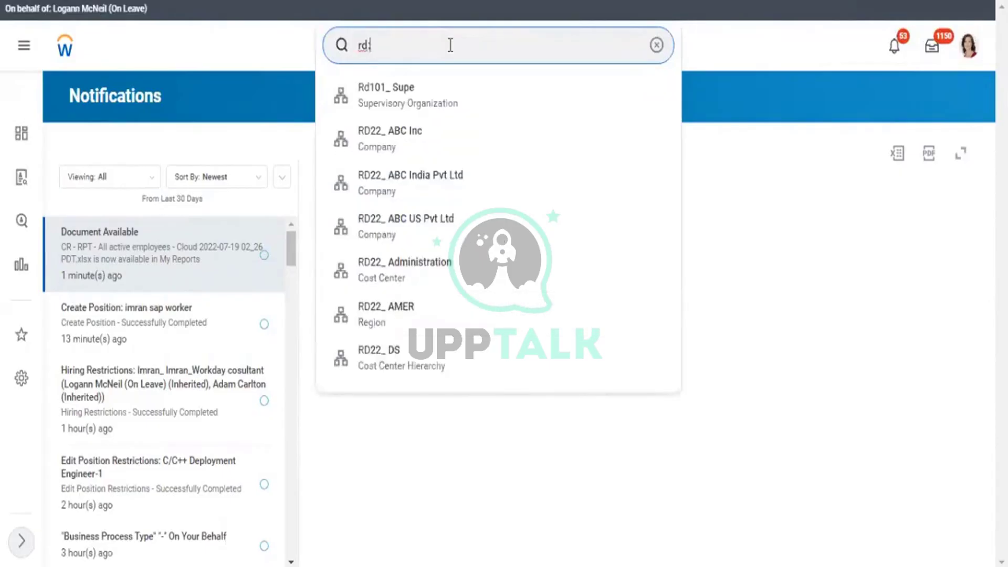
text(cr - rpy)
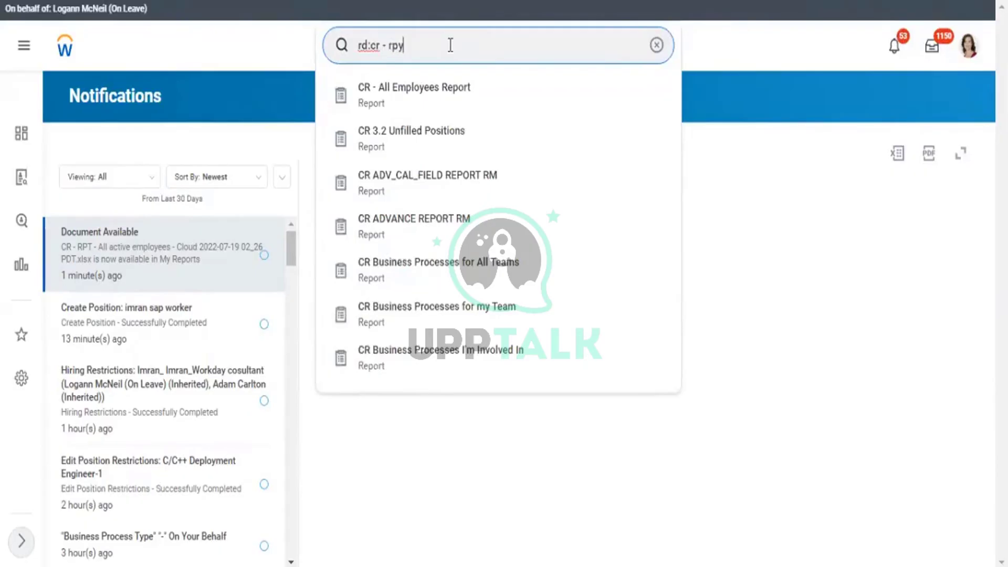
key(Return)
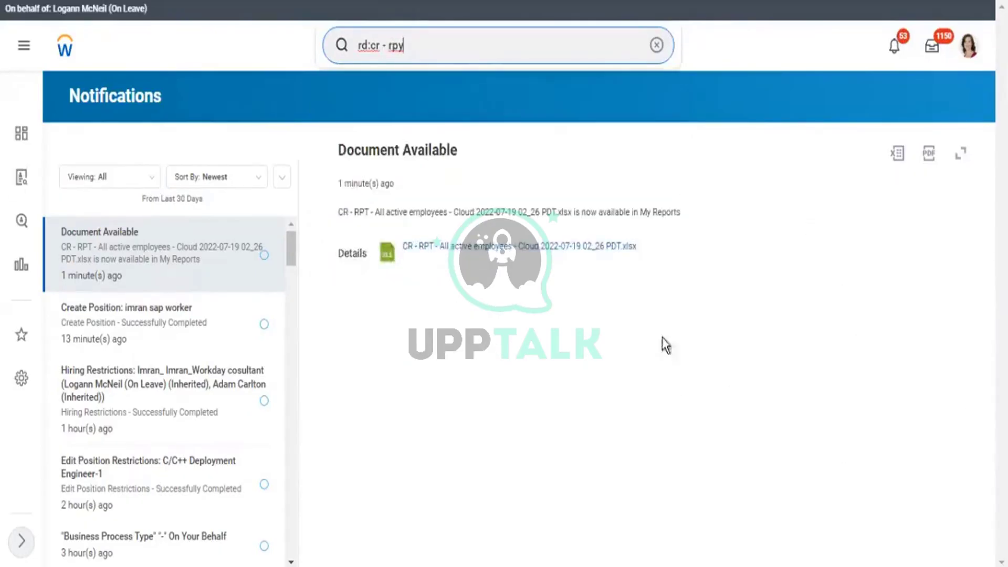
key(BackSpace)
key(BackSpace)
text(pt - all active)
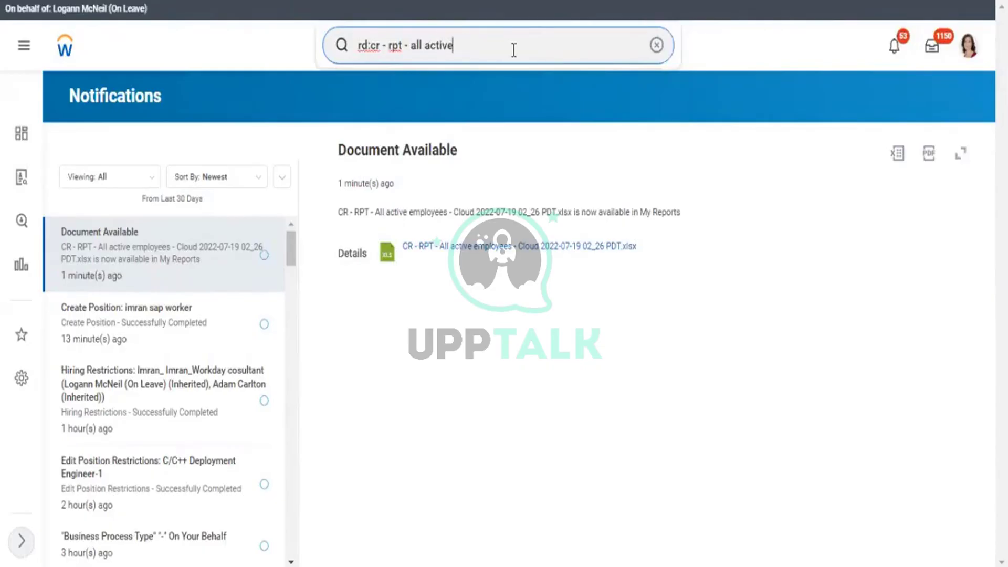
key(ctrl+shift+Left)
click(501, 42)
drag(488, 46, 357, 46)
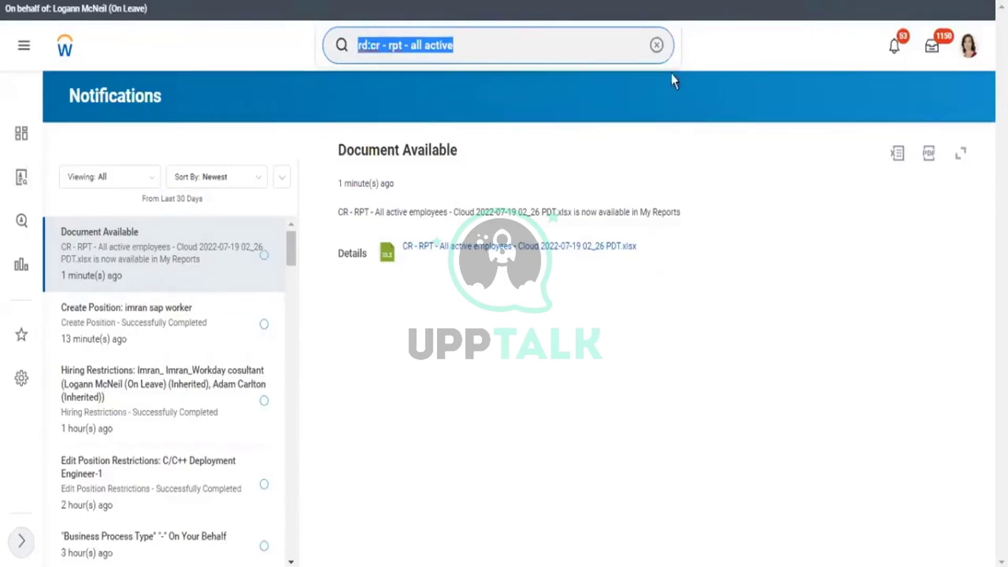
click(562, 52)
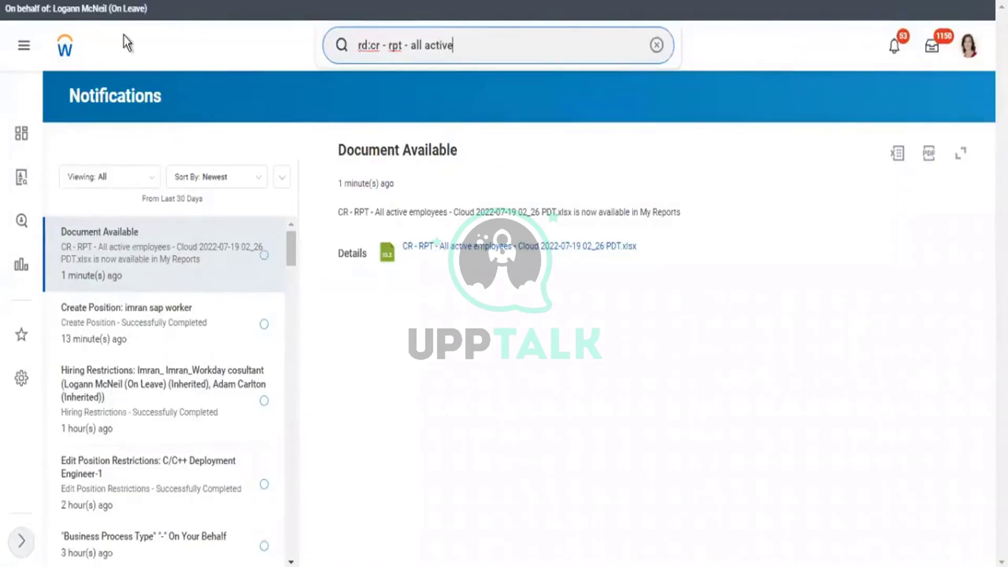
Replace the search with "view cust report" and open the View Custom Report task
key(ctrl+a)
text(v)
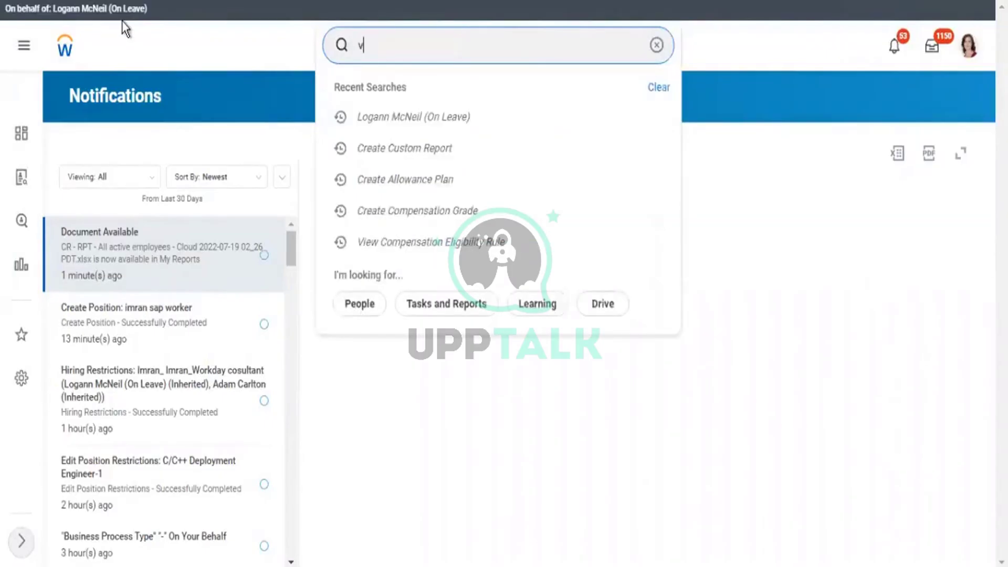
text(iew cust)
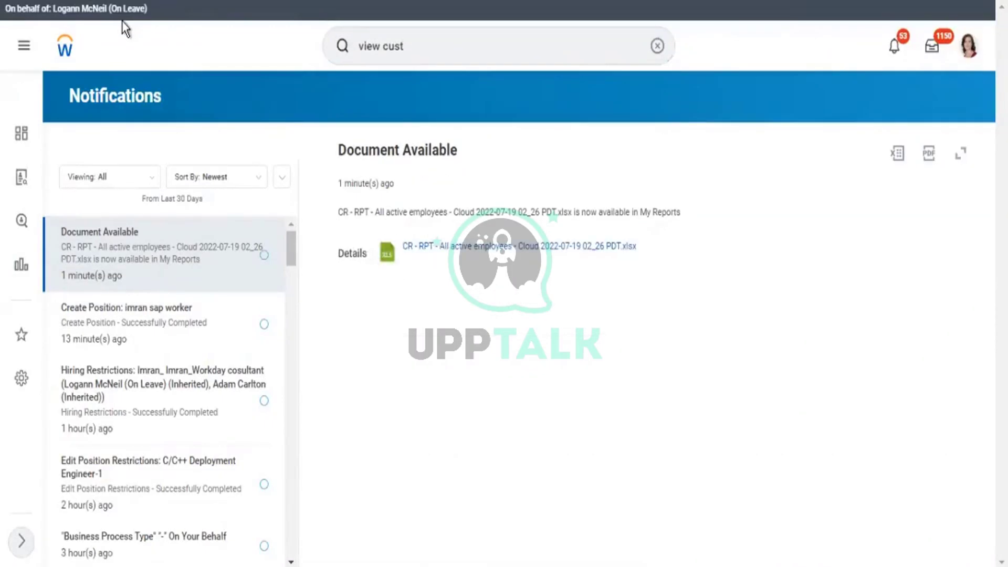
click(431, 52)
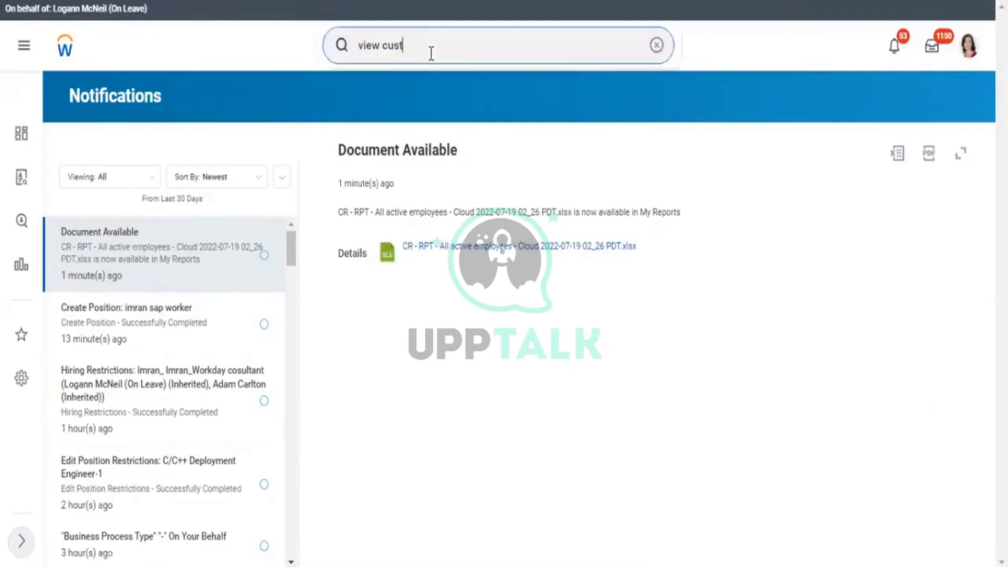
text(report)
click(421, 105)
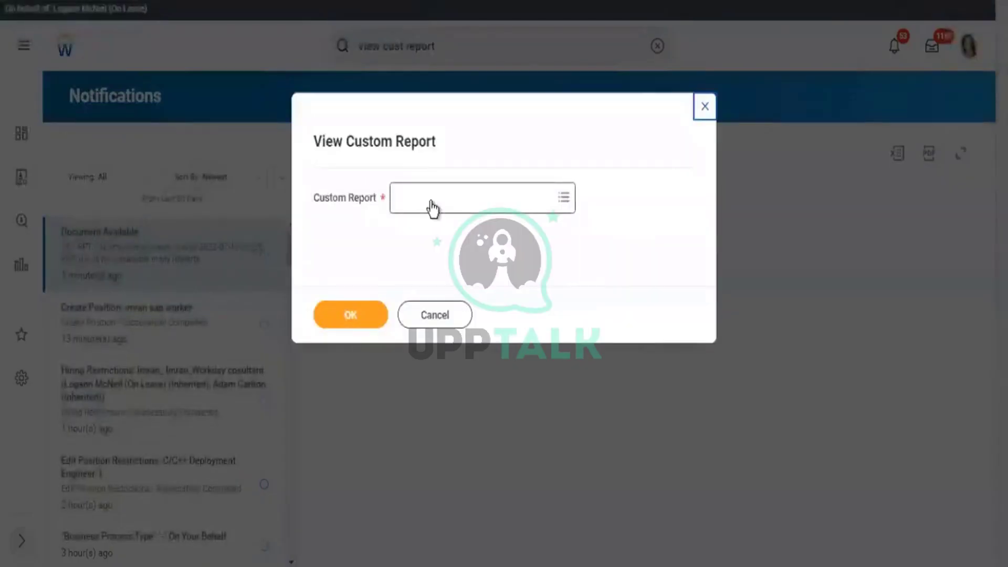
Choose CR - RPT - All active employees - Cloud as the custom report and open its definition
click(432, 200)
text(c)
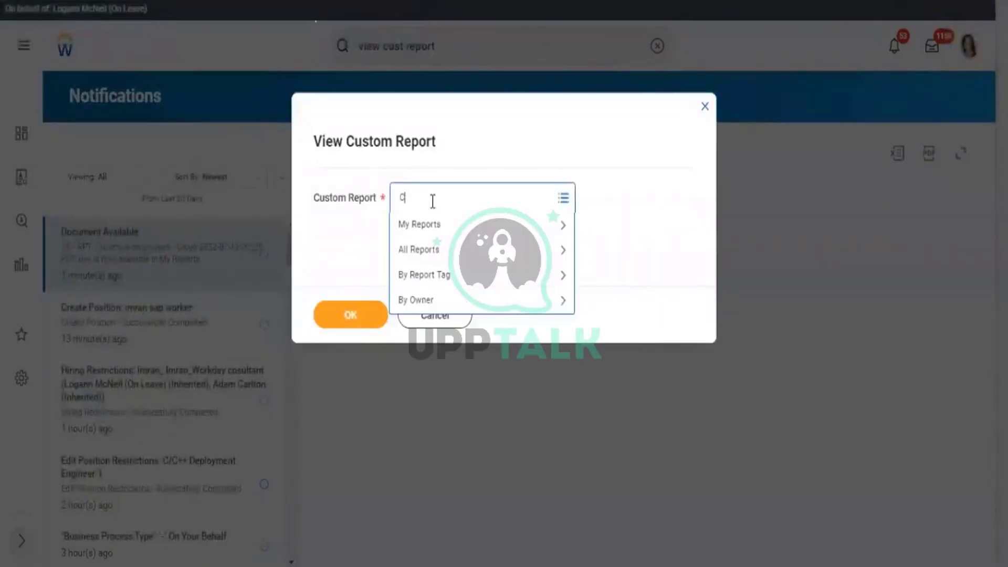
text(R - RPT All active)
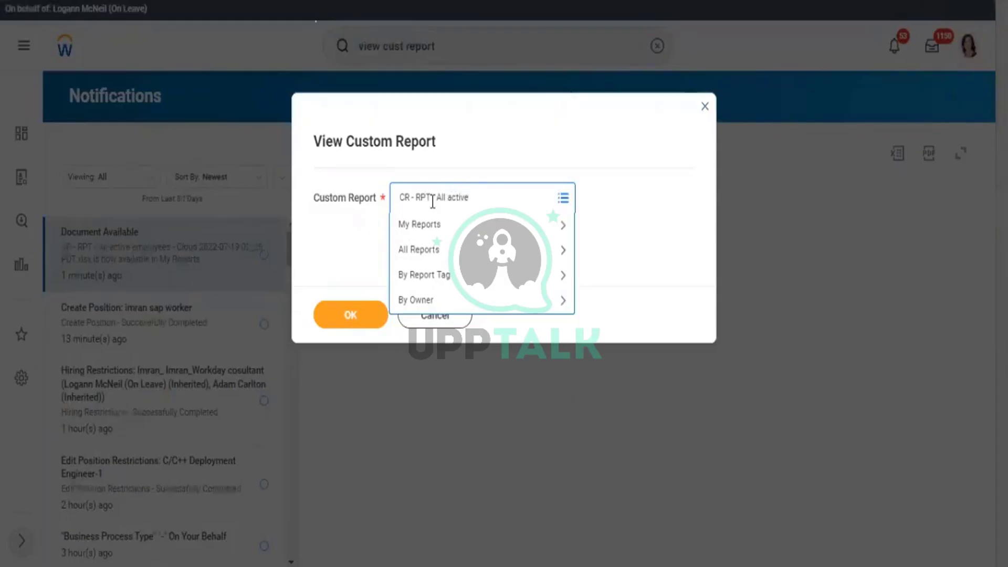
key(Return)
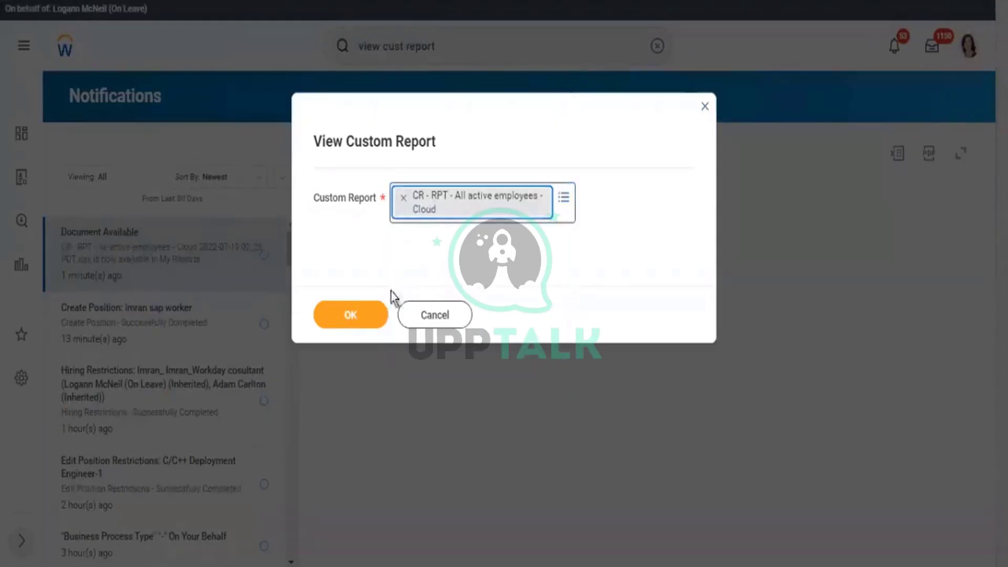
click(376, 314)
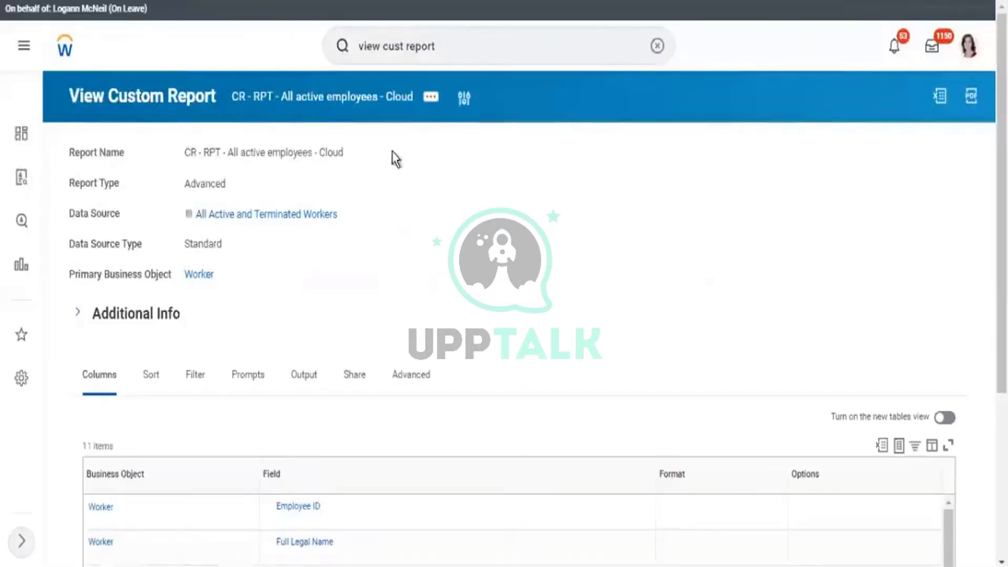
Edit the custom report to share its definition with all authorized users, and save the change
click(430, 98)
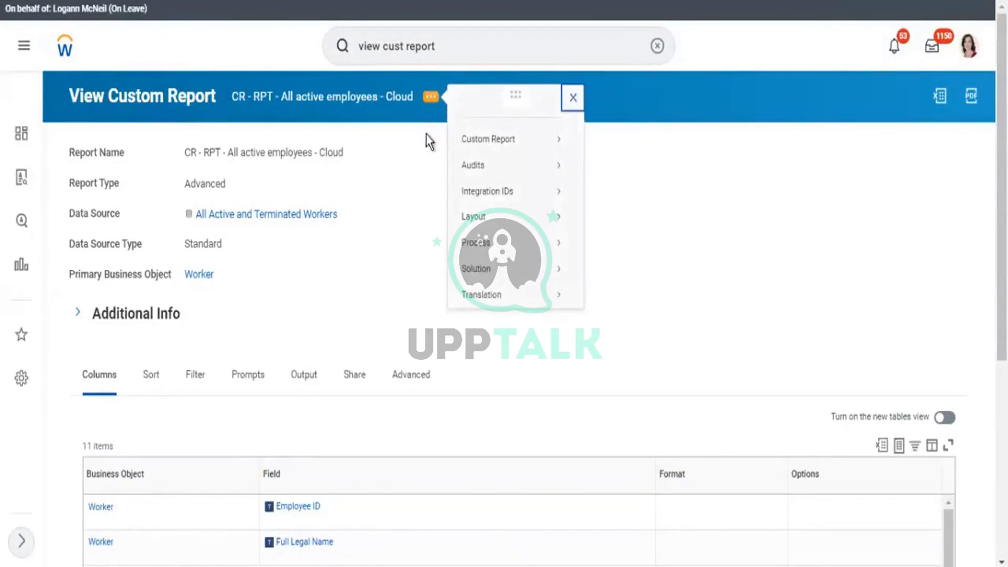
mouse_move(497, 145)
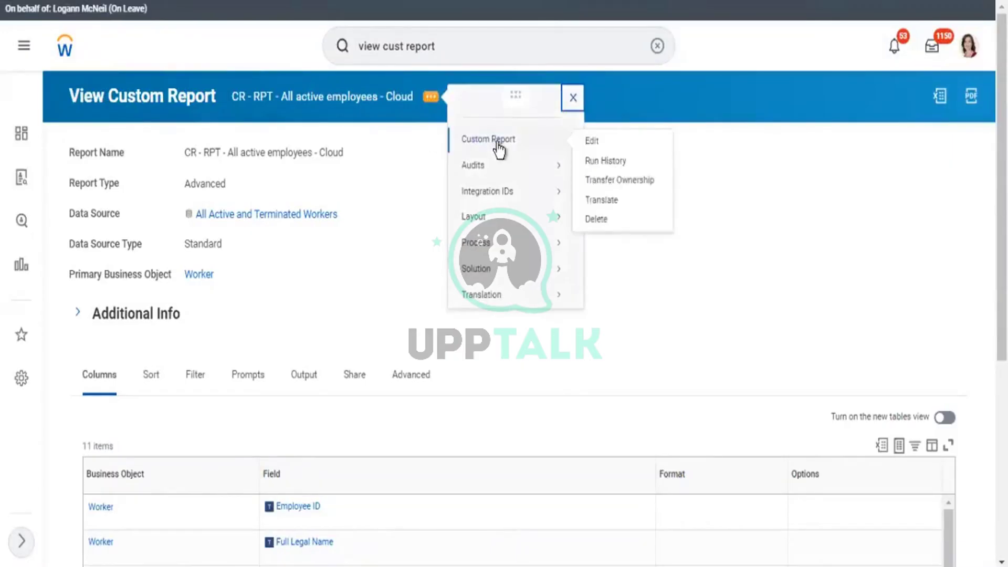
click(592, 144)
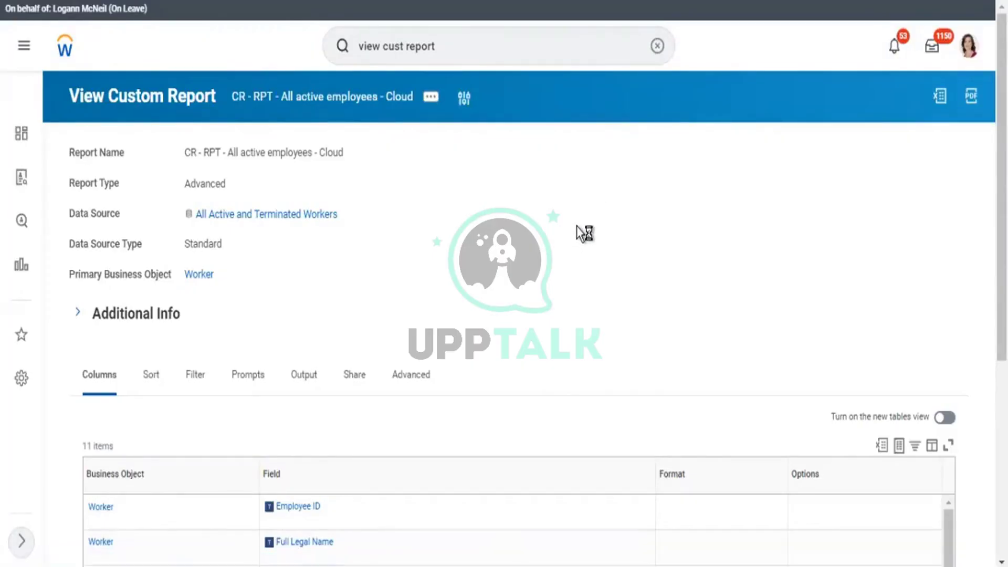
scroll(366, 256, down, 6)
scroll(366, 255, up, 3)
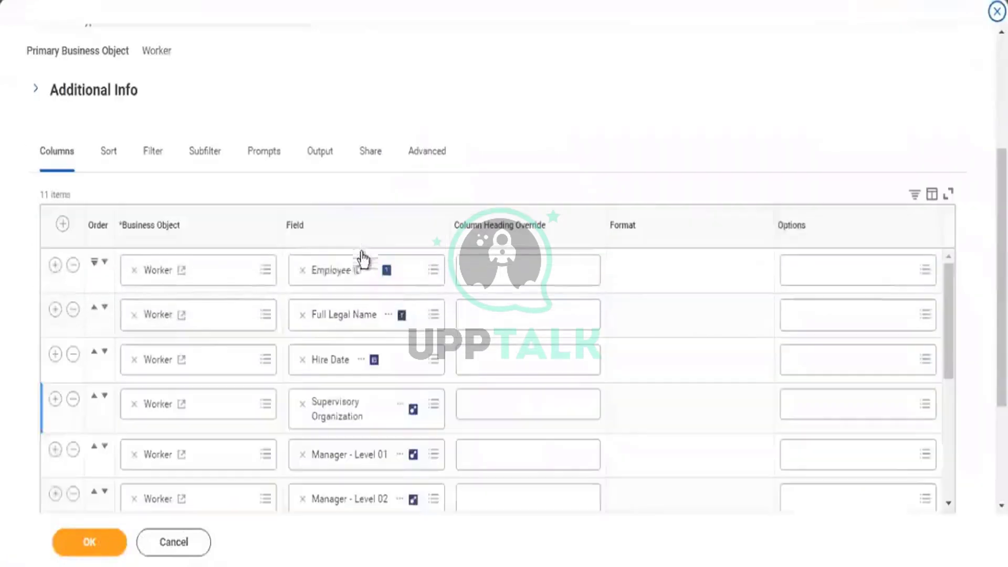
click(372, 162)
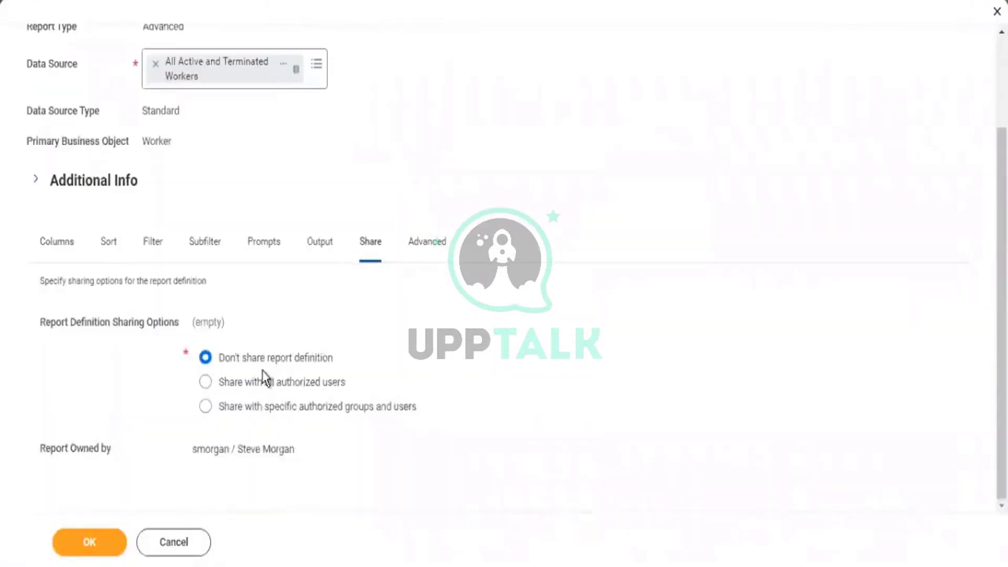
click(254, 382)
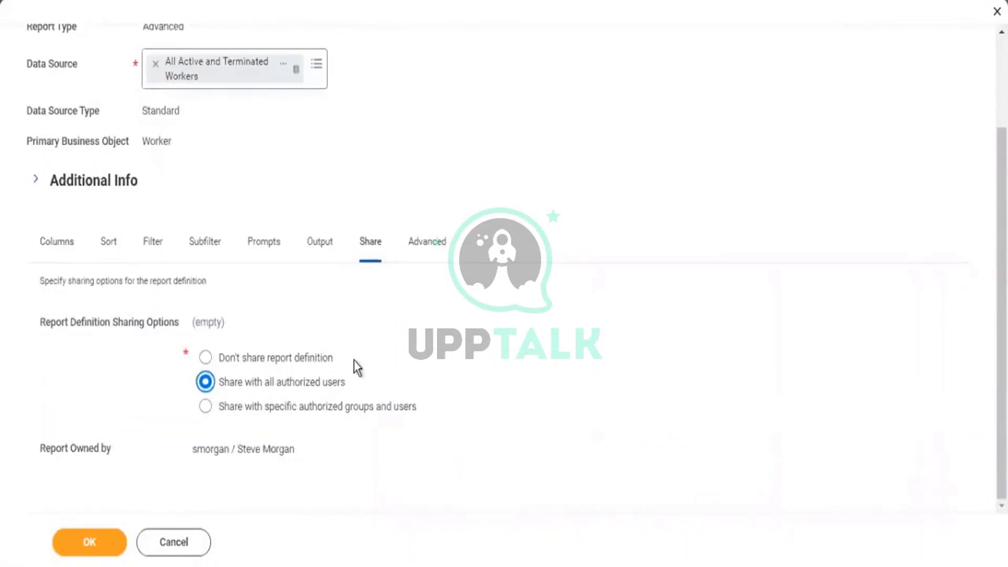
click(87, 546)
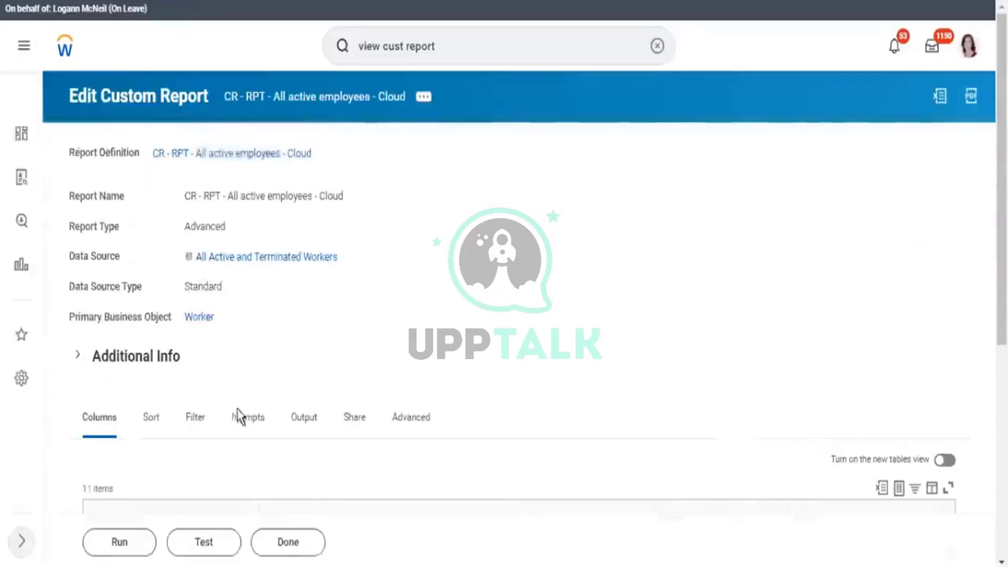
Edit the report again and switch its definition sharing to specific authorized groups and users
click(424, 105)
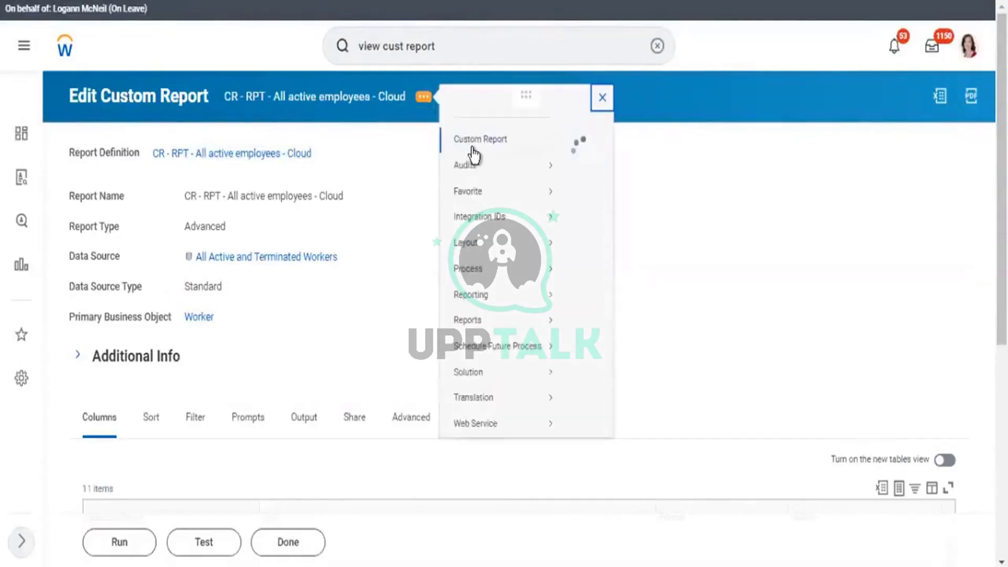
mouse_move(526, 153)
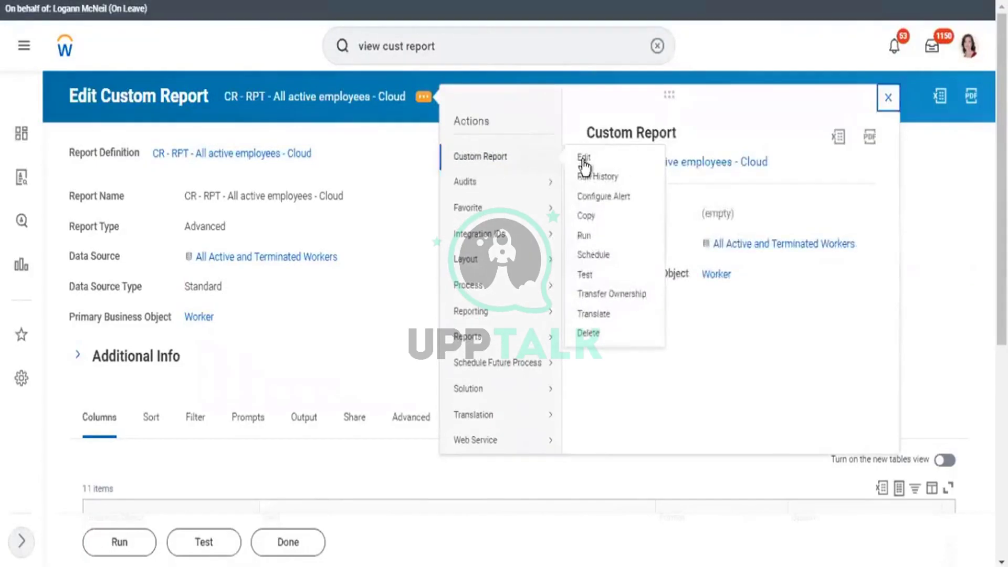
click(583, 160)
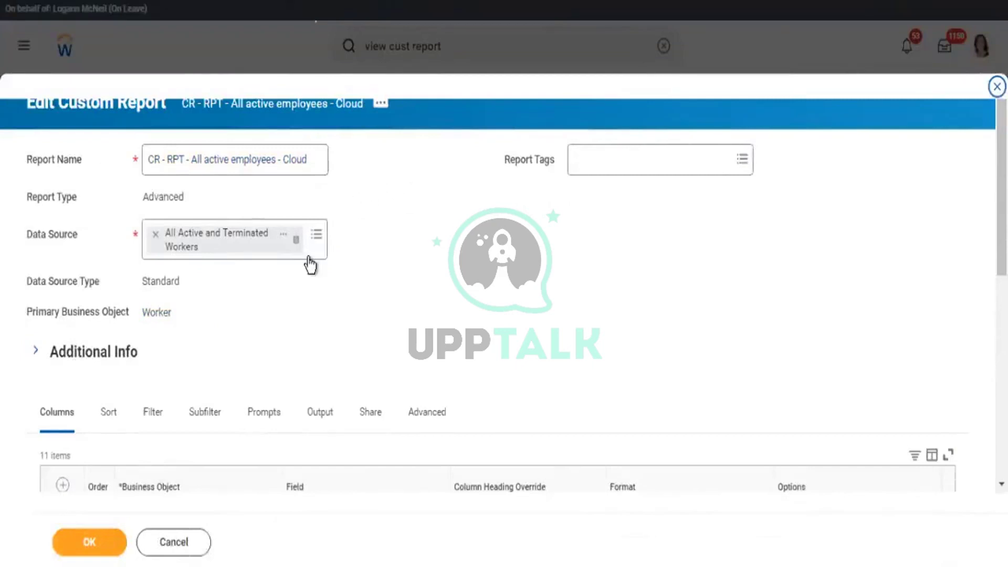
click(309, 418)
click(363, 426)
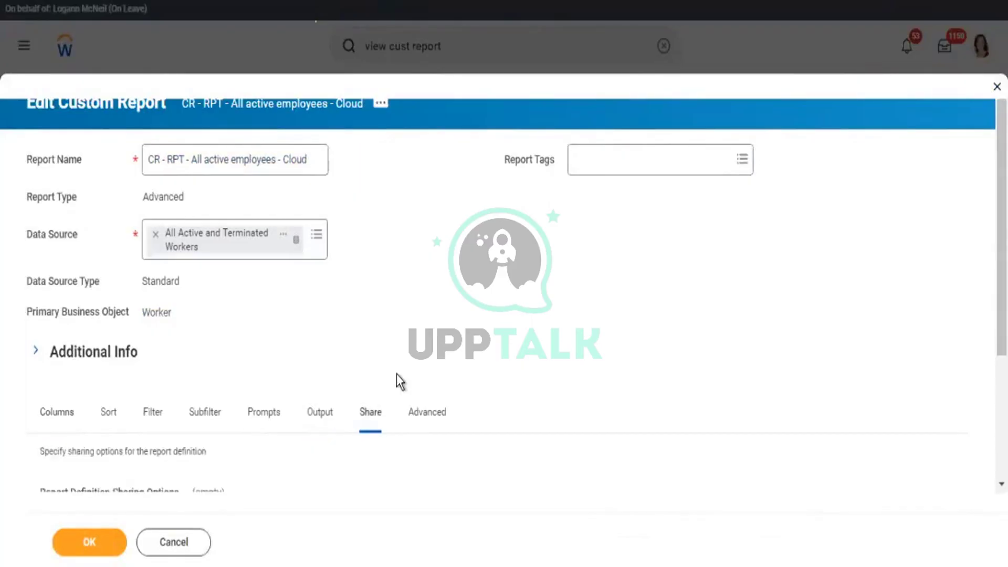
scroll(399, 368, down, 3)
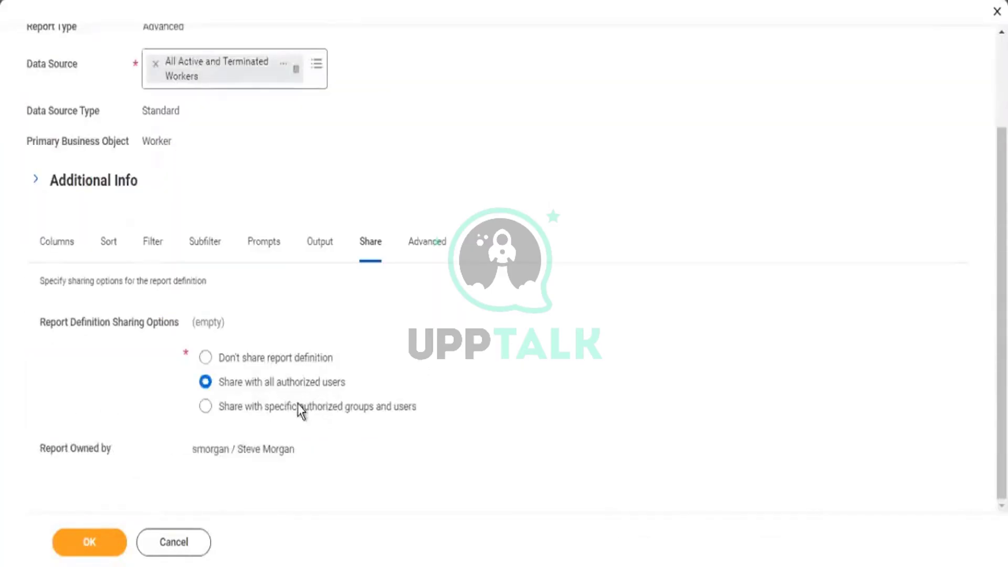
click(299, 410)
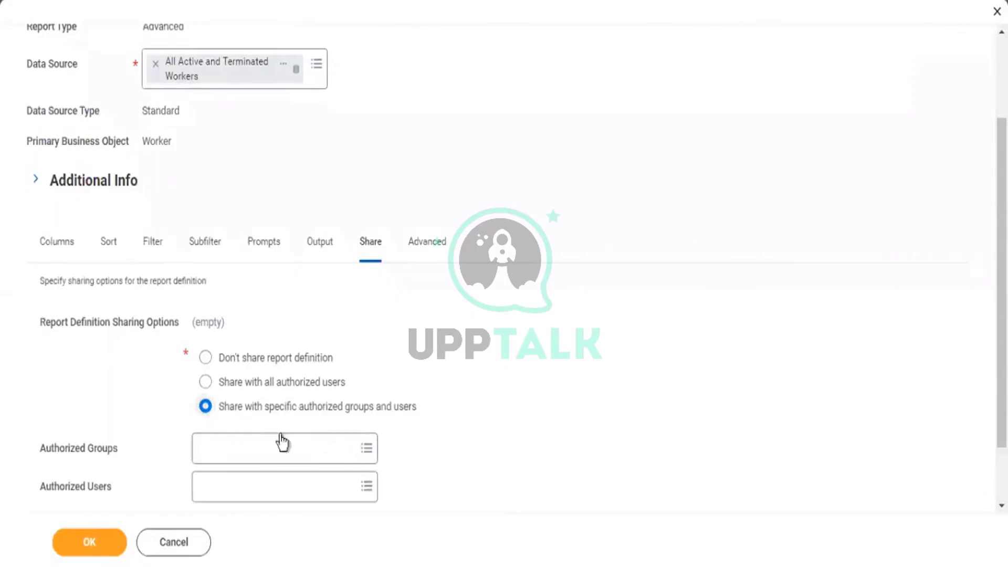
click(266, 449)
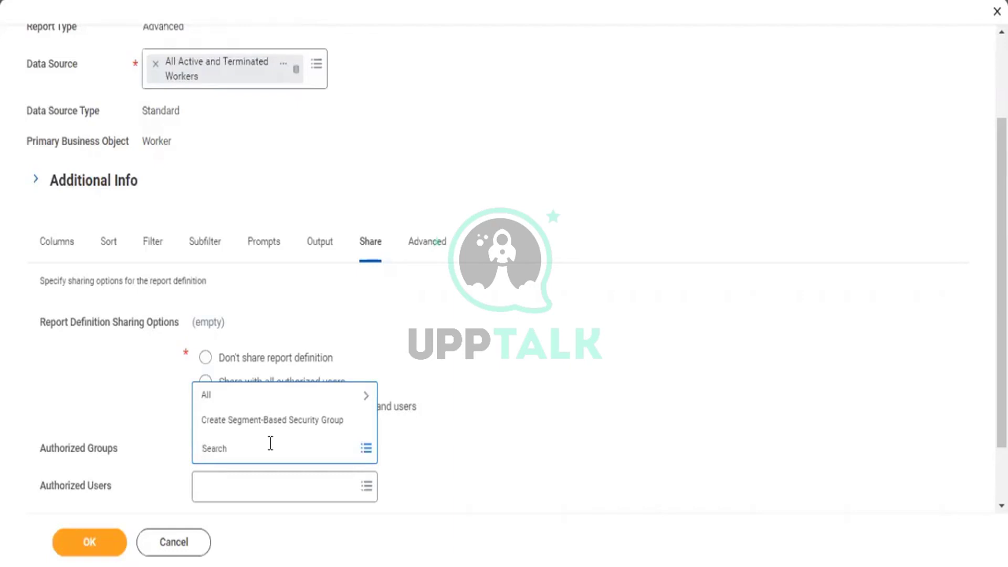
click(284, 479)
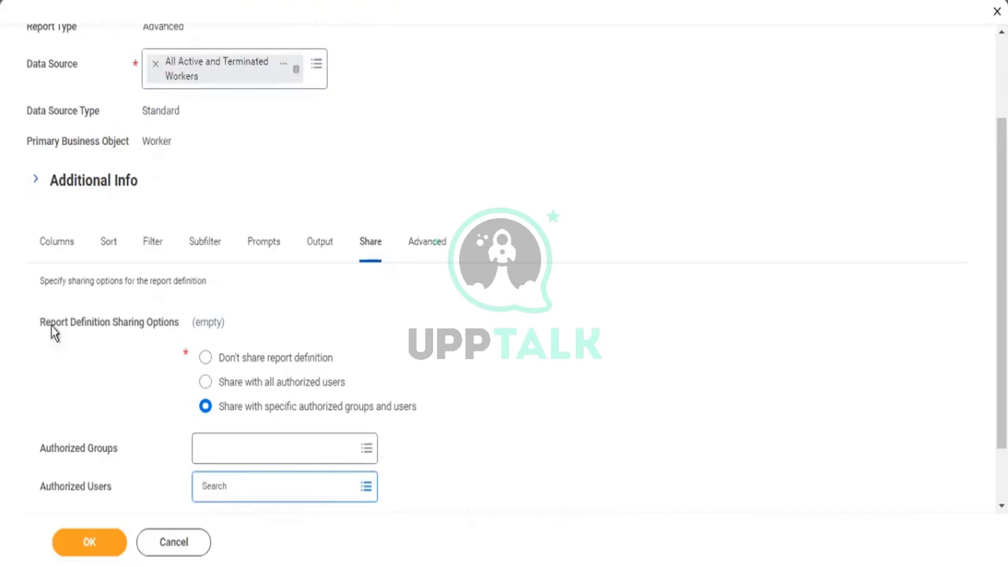
Return to the report's column settings and open the related actions of the All Active and Terminated Workers data source
click(59, 257)
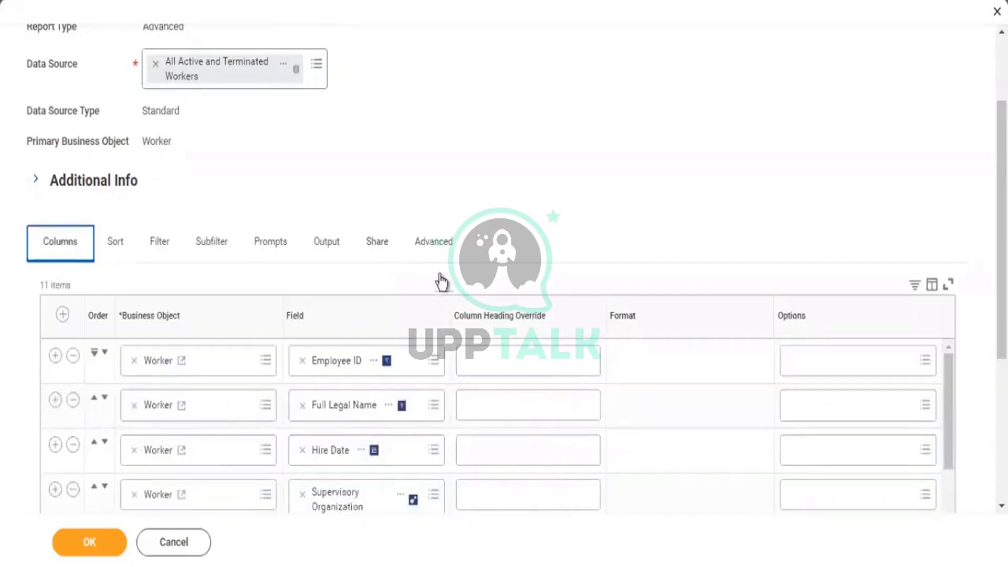
scroll(315, 210, up, 3)
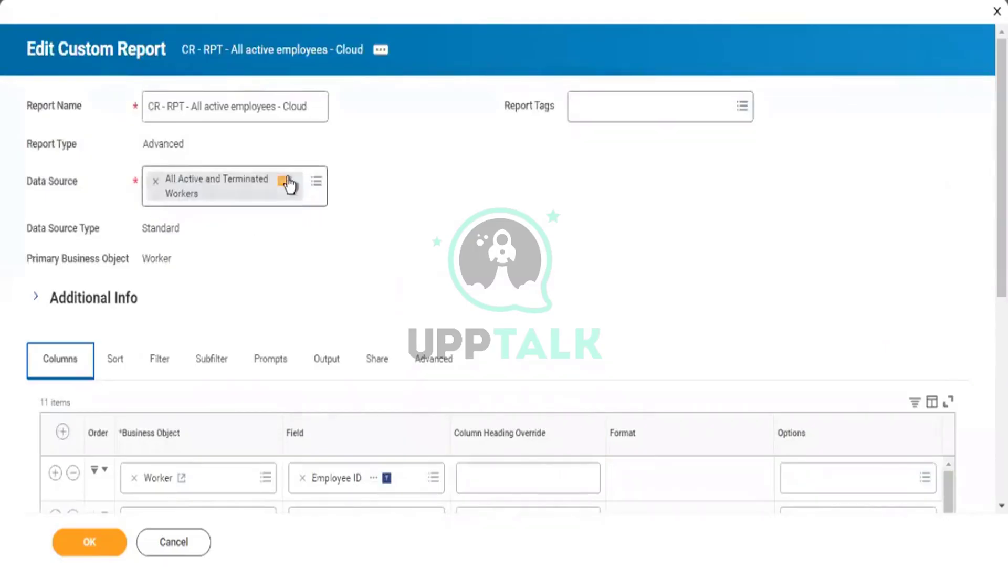
click(286, 183)
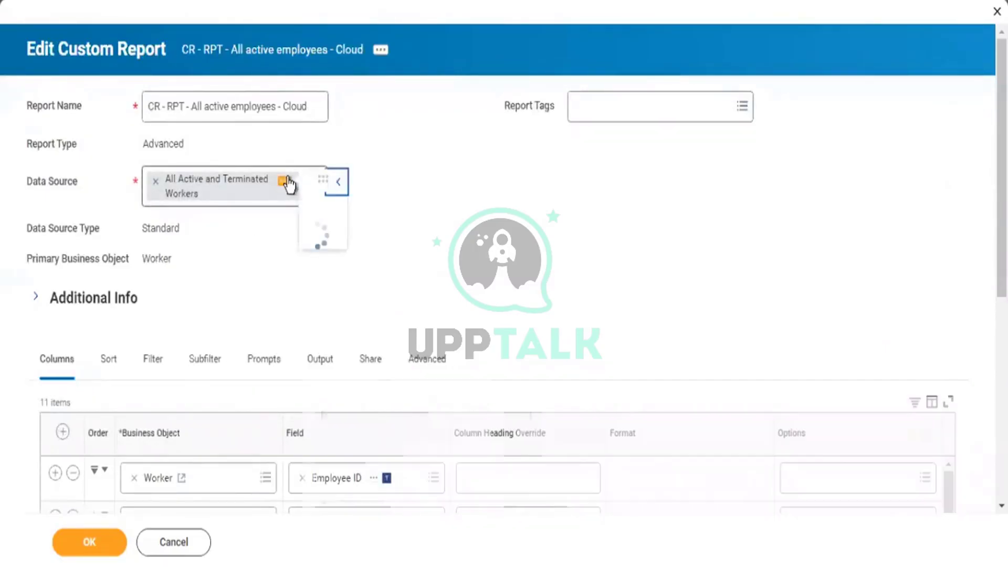